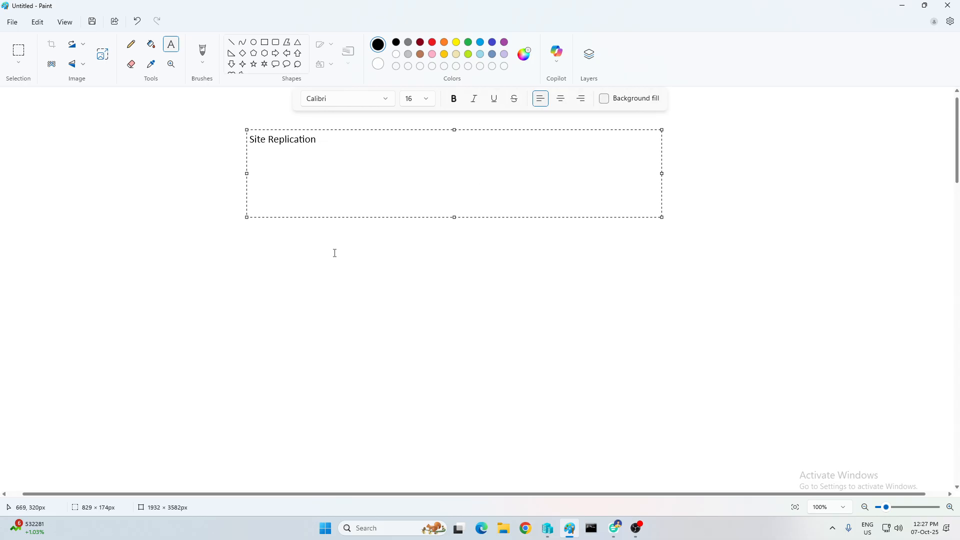
Draw a right block arrow below the Site Replication title
left_click(334, 253)
left_click(278, 55)
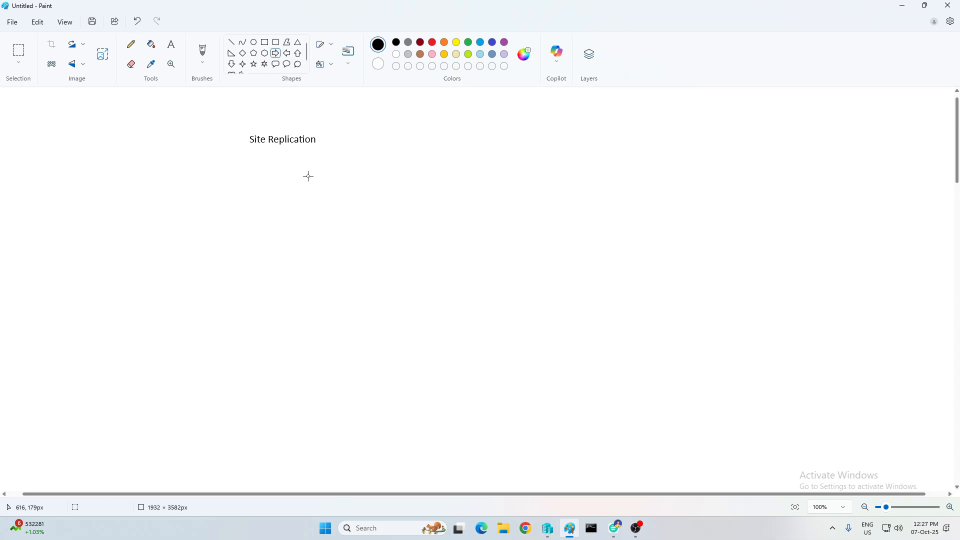
mouse_move(306, 175)
left_mouse_down()
mouse_move(335, 193)
mouse_move(439, 191)
mouse_move(782, 242)
left_mouse_up()
Add two note lines beside the arrow: 'Its always enable between Servers' and 'Between server apply replication time'
left_click(171, 44)
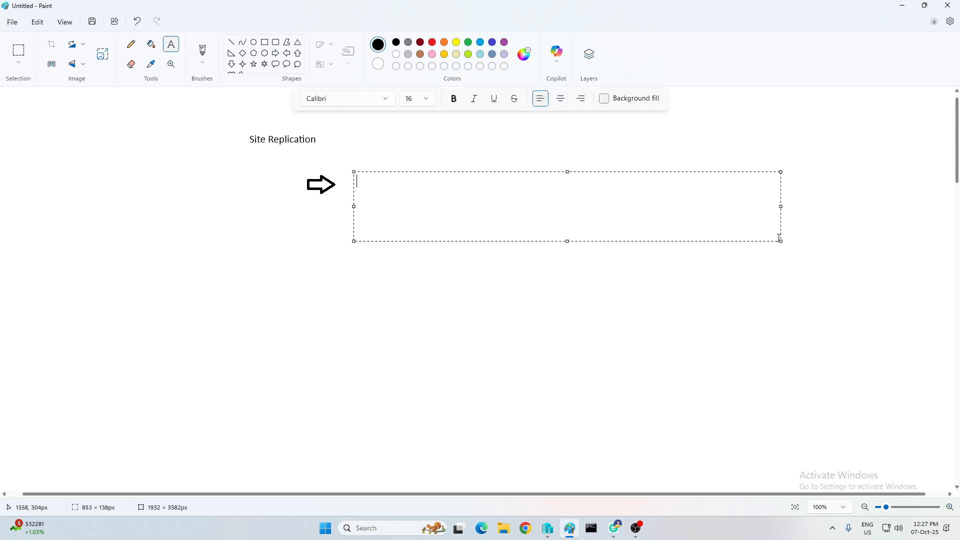
type("Its always enable between Servers")
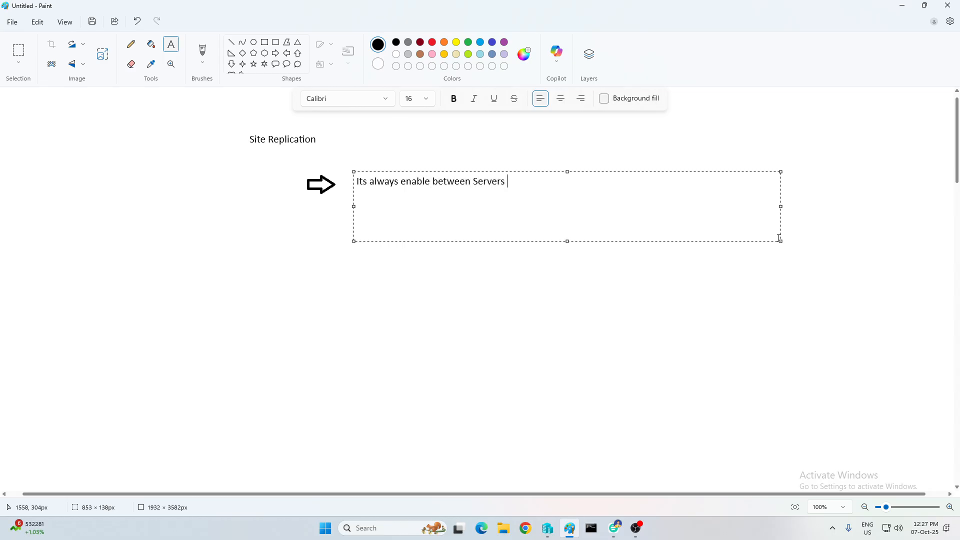
type(" &")
key("BackSpace")
key("Return")
type("Between server apply replicati")
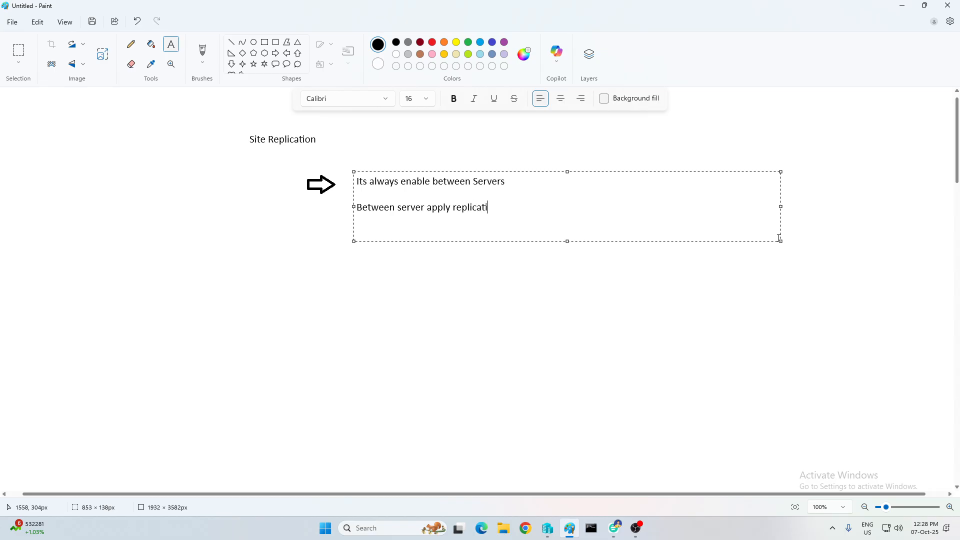
type("on time")
left_click(278, 390)
Draw two speech-bubble callouts side by side below the notes
left_click(276, 64)
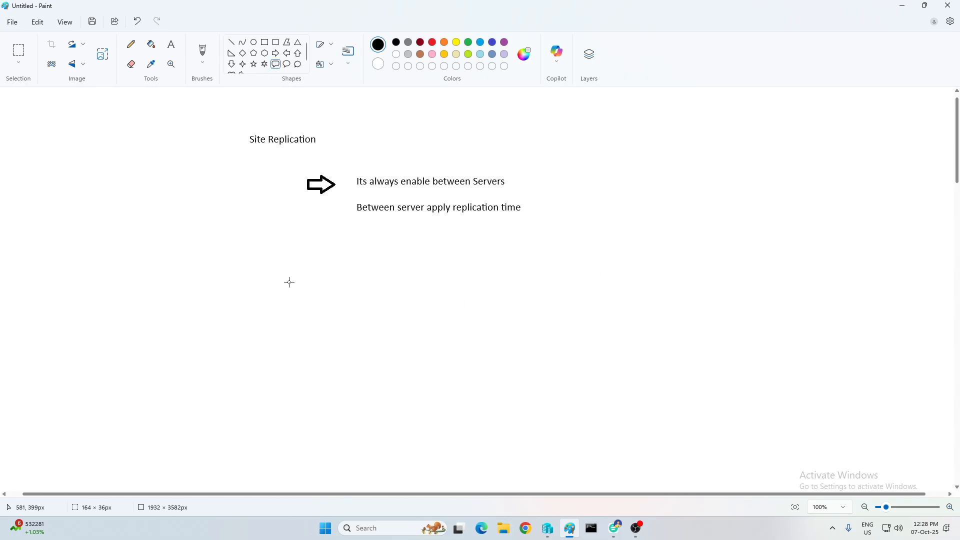
left_click_drag(289, 276, 361, 373)
left_click_drag(297, 300, 295, 283)
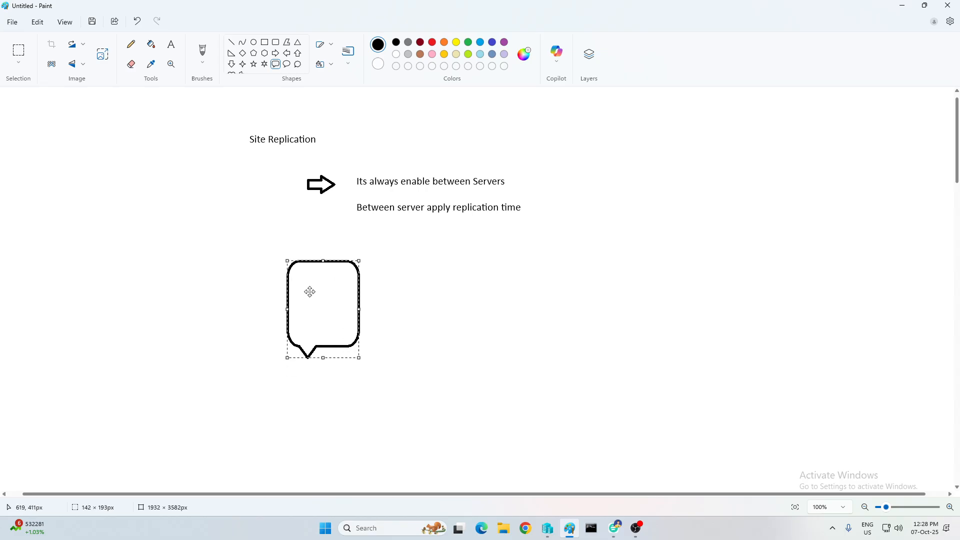
left_click(374, 288)
left_click_drag(552, 262, 629, 359)
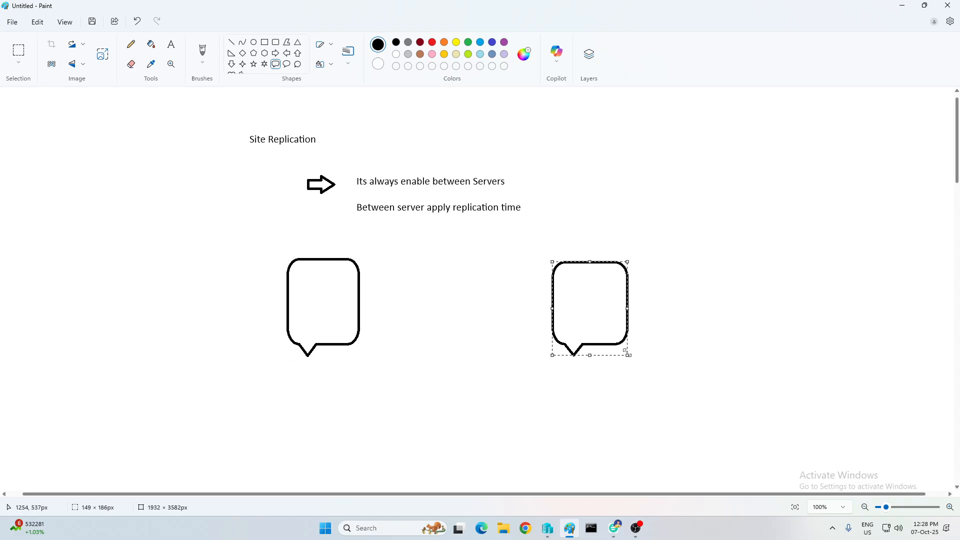
left_click_drag(607, 310, 599, 301)
left_click(690, 287)
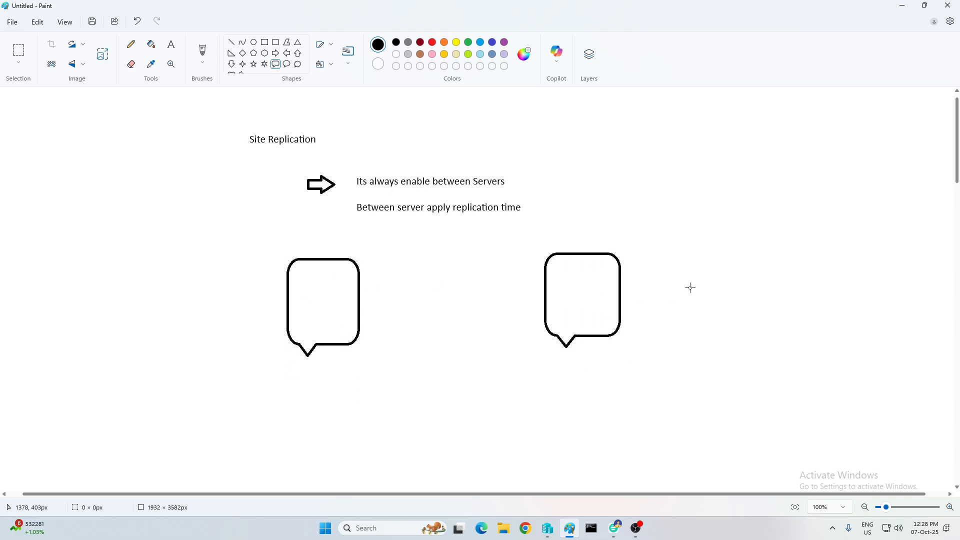
Add a right-pointing arrow and a left-pointing arrow between the two bubbles
left_click(275, 53)
left_click_drag(367, 276, 431, 292)
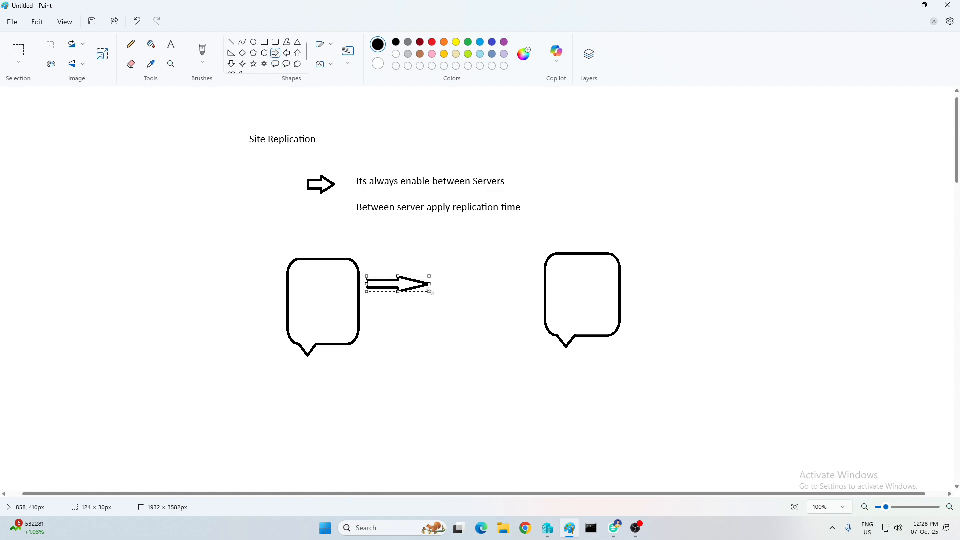
left_click(431, 250)
left_click(287, 53)
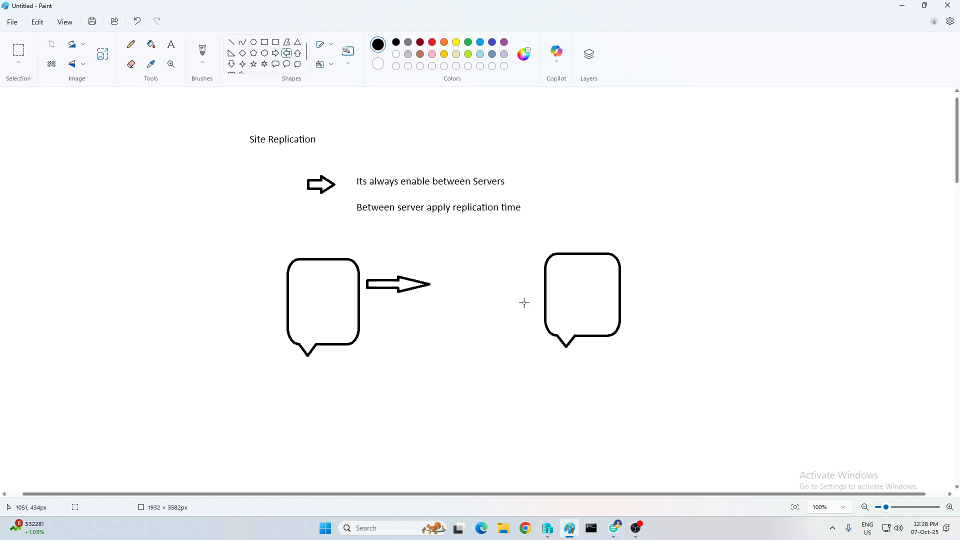
left_click_drag(525, 302, 465, 322)
left_click(457, 369)
left_click(171, 44)
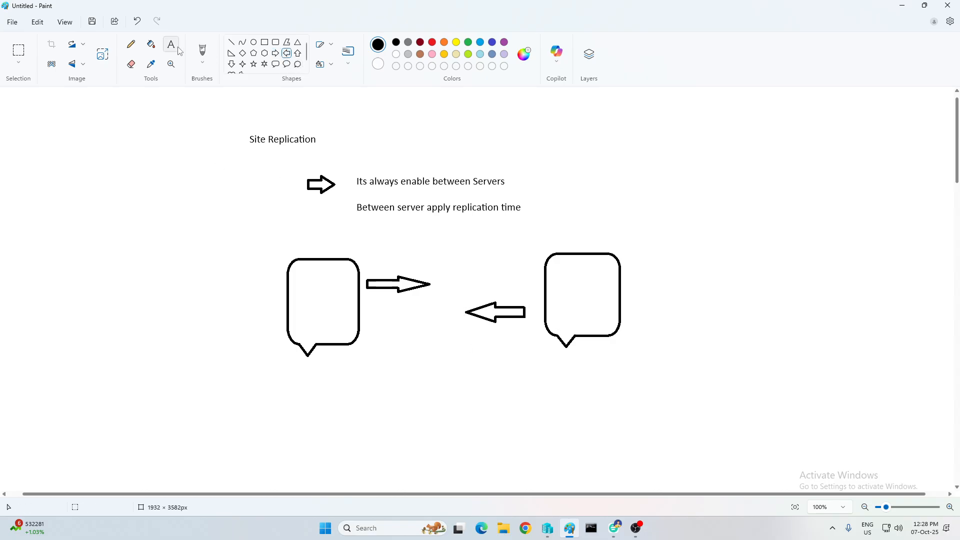
Label the left bubble Delhi and the right bubble Mumbai
left_click(302, 239)
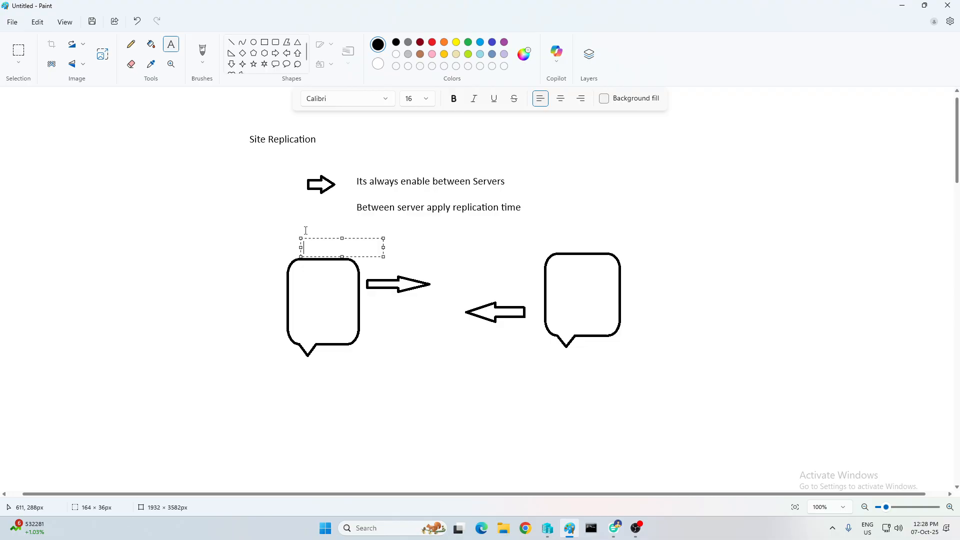
type("Delhi")
left_click(564, 235)
left_click(560, 234)
type("Mu")
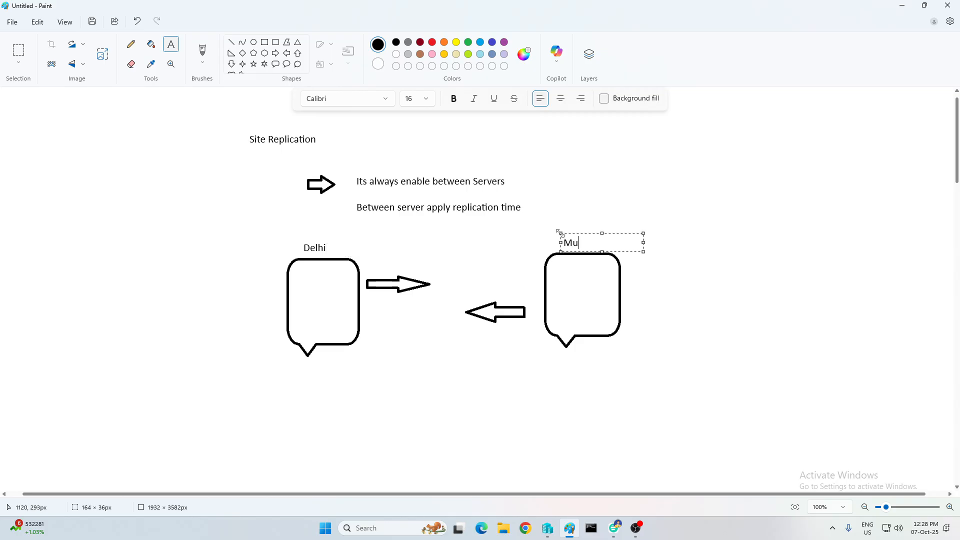
type("mbai")
left_click(417, 413)
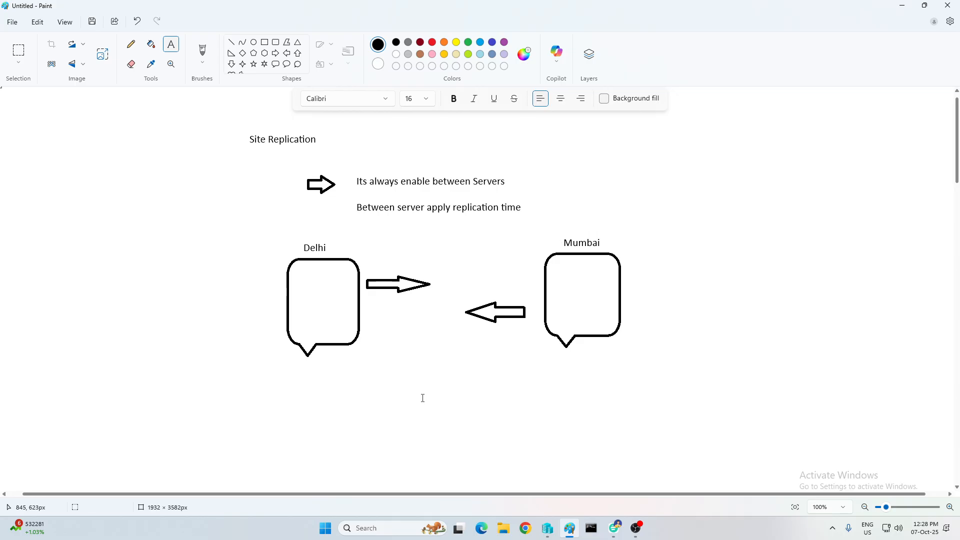
Write a user's name inside the Delhi bubble and the Mumbai bubble
left_click(297, 269)
type("User")
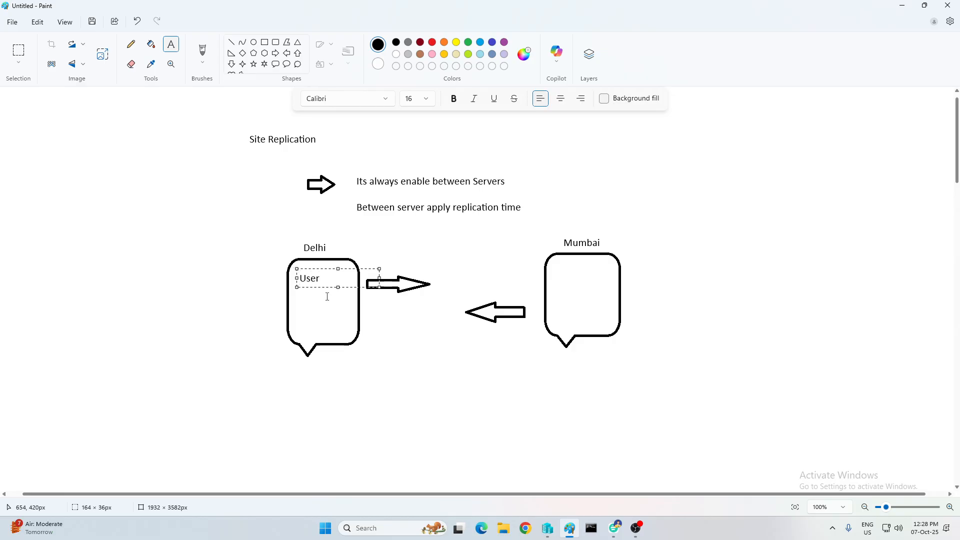
key("BackSpace")
key("BackSpace")
key("BackSpace")
key("BackSpace")
type("raj")
left_click(350, 317)
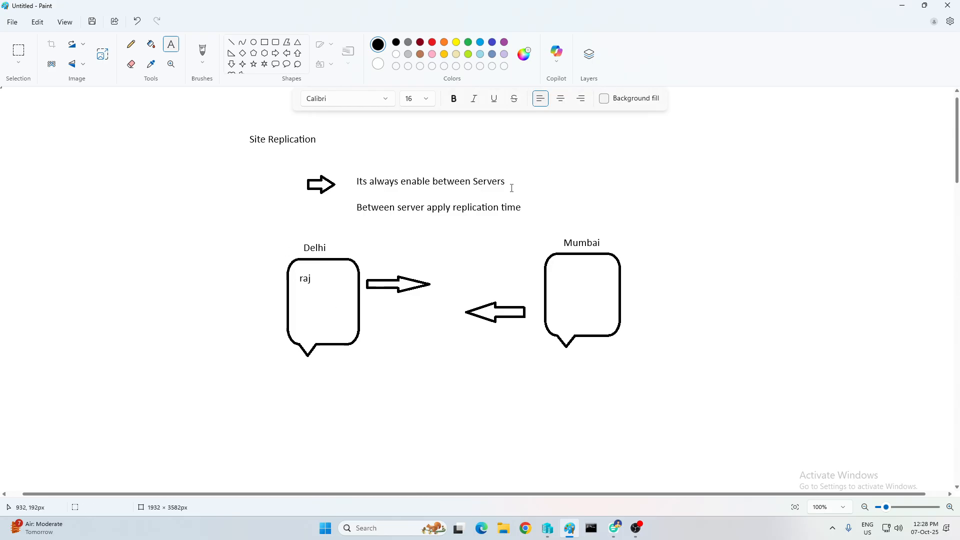
left_click(554, 270)
type("Raj")
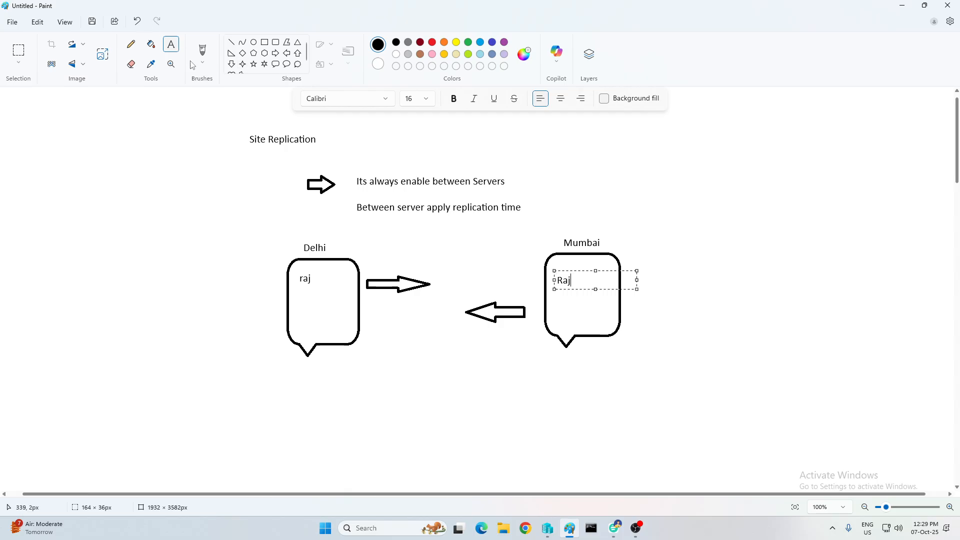
Draw a curved line connecting the two arrows
left_click(243, 42)
left_click_drag(402, 299, 403, 328)
left_click(171, 44)
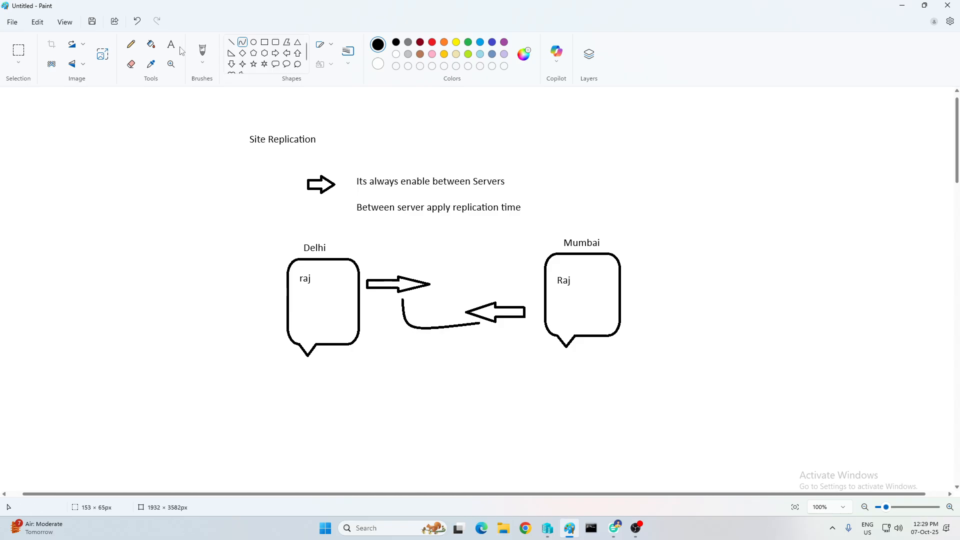
Add the note 'enable Replication', 'Minimum ---- 15 minuts', 'Day /Tim /hr /' below the curve, fixing Minimum's spelling
left_click(397, 328)
type("e")
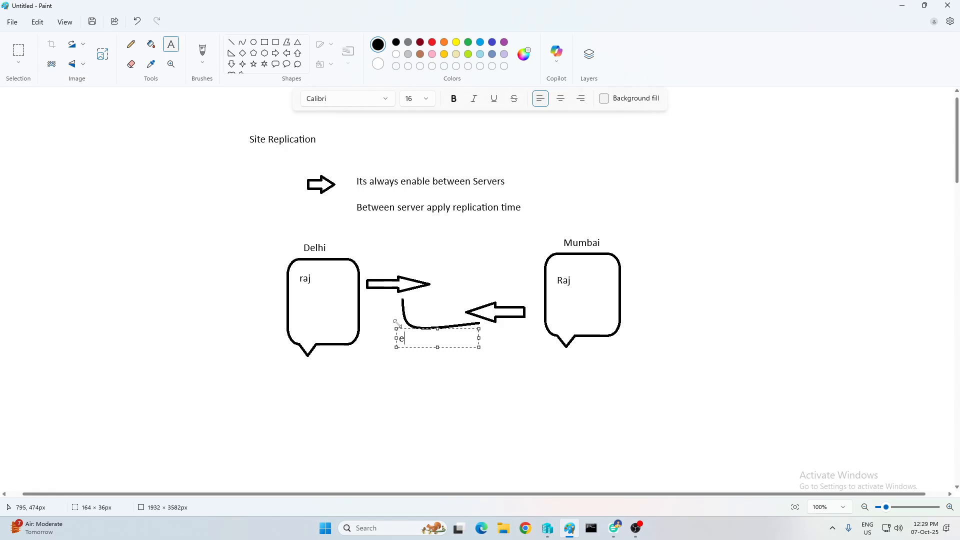
type("nable Replication")
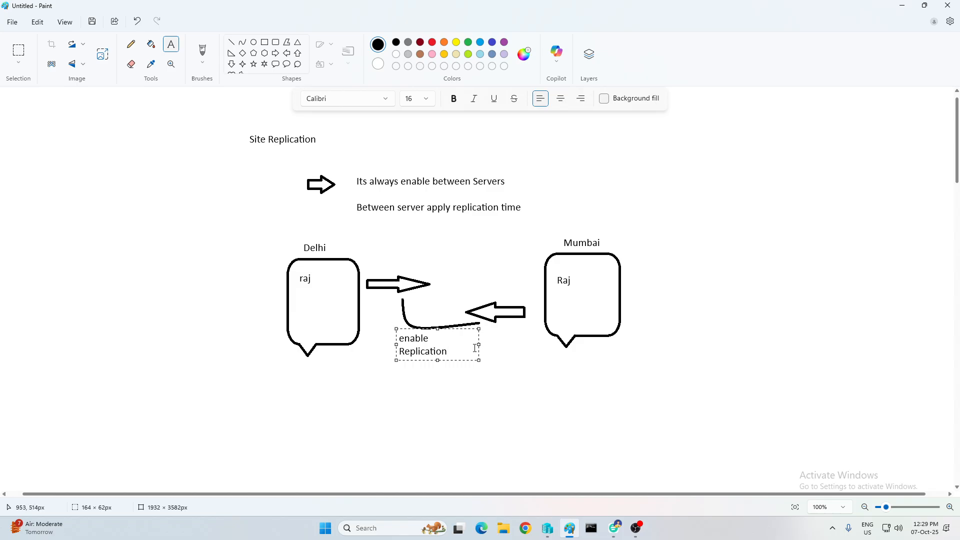
left_click_drag(478, 342, 520, 342)
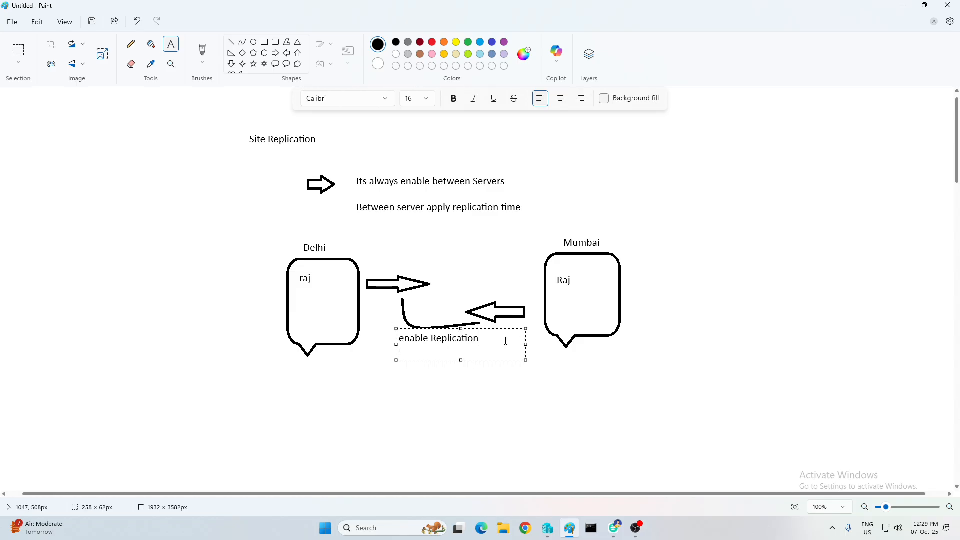
key("Return")
key("Return")
type("Mininum -")
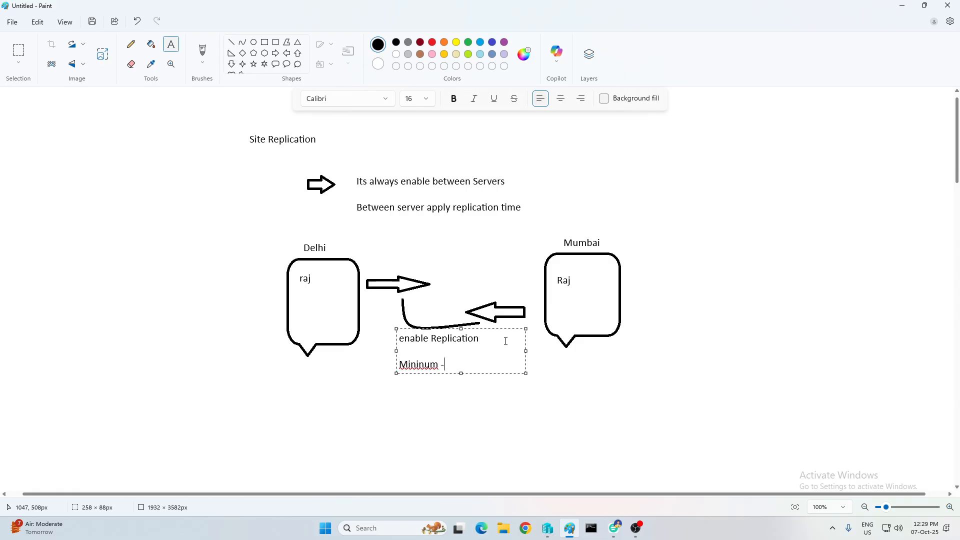
type("--- 15 minuts")
right_click(430, 366)
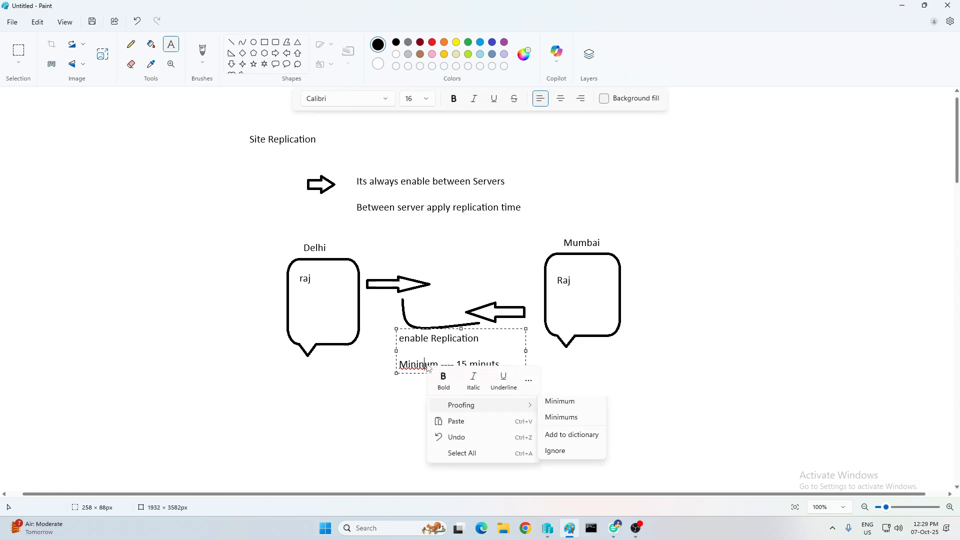
left_click(564, 405)
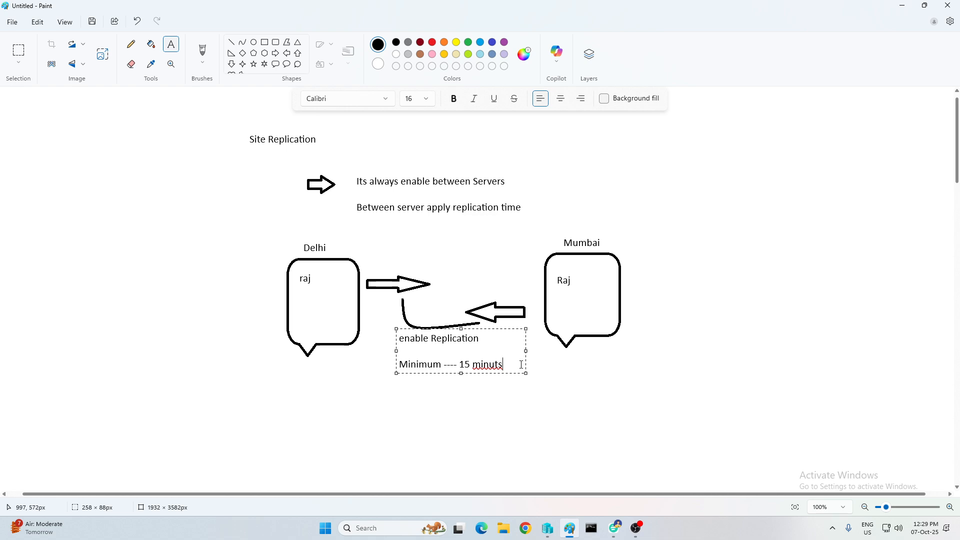
key("Return")
type("Day /Tim ")
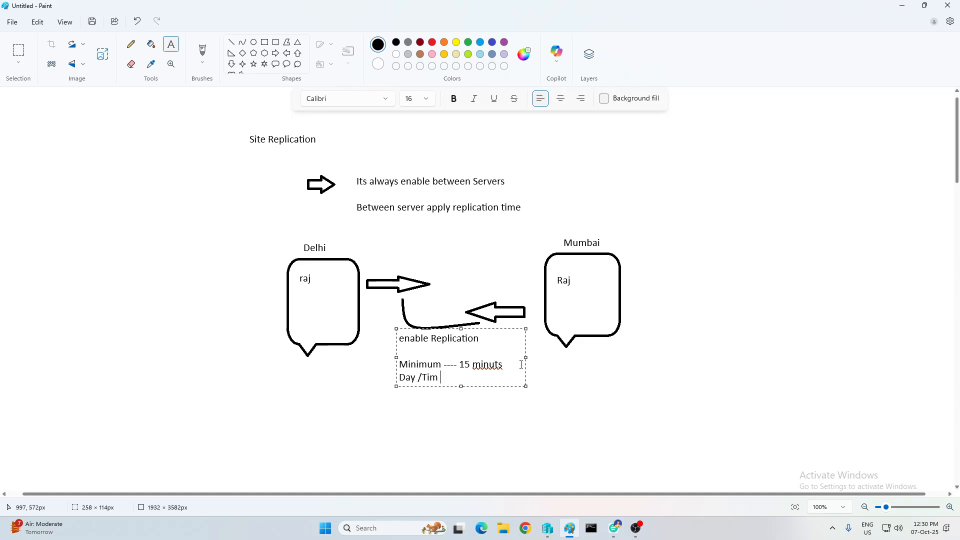
type("/hr /")
left_click(750, 302)
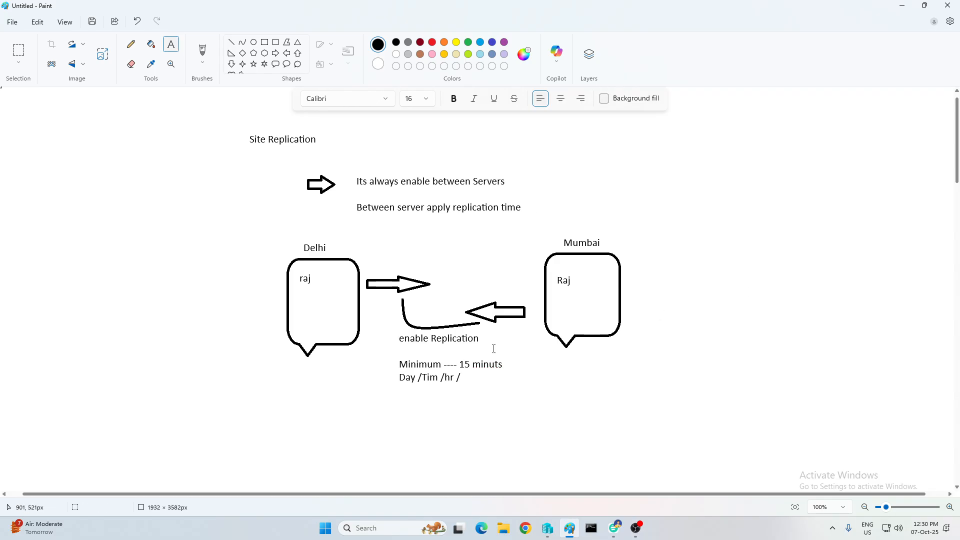
Place a new text box to the left of the Delhi bubble
left_click(286, 53)
left_click(171, 44)
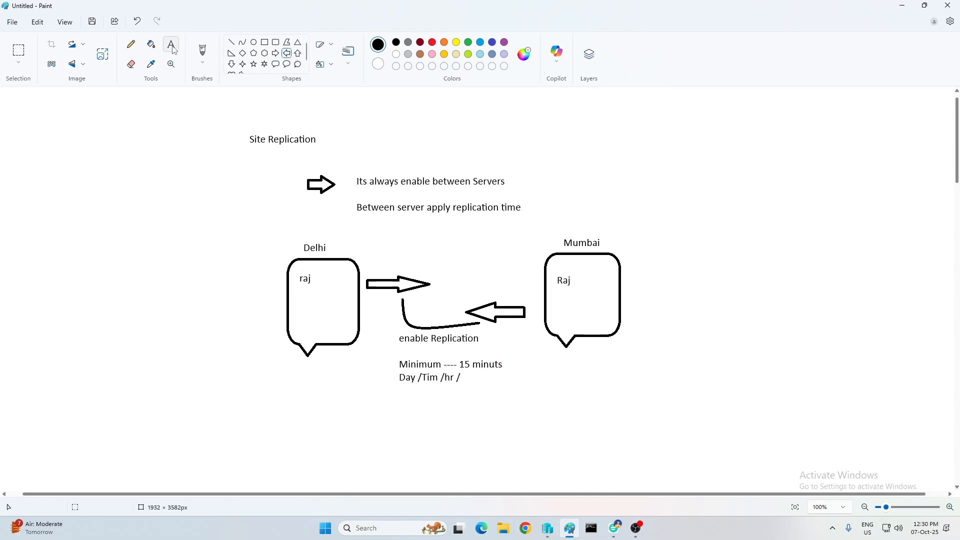
left_click(87, 259)
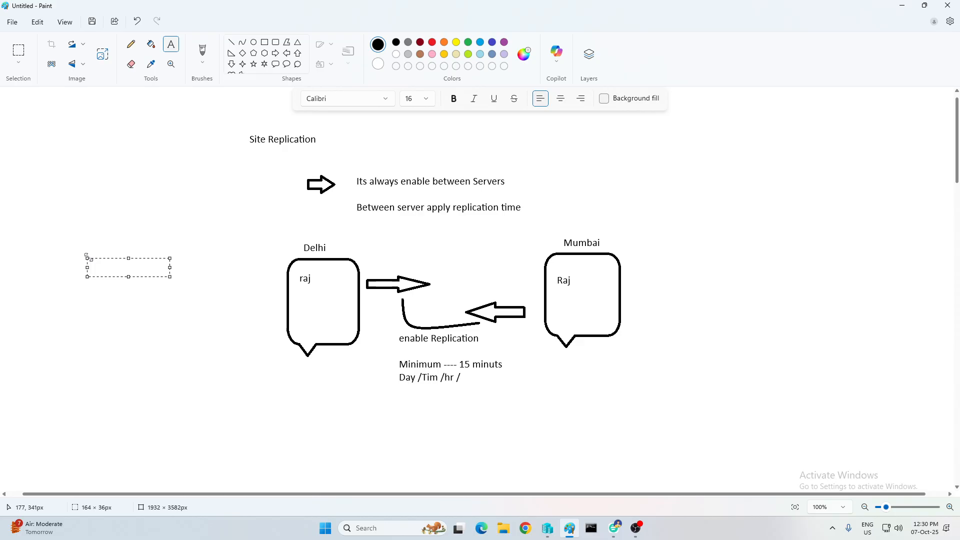
Write a 'Default first Site-Link' note listing DC and ADC on separate lines
type("De")
type("fault first ")
type("Site-,")
type("ink")
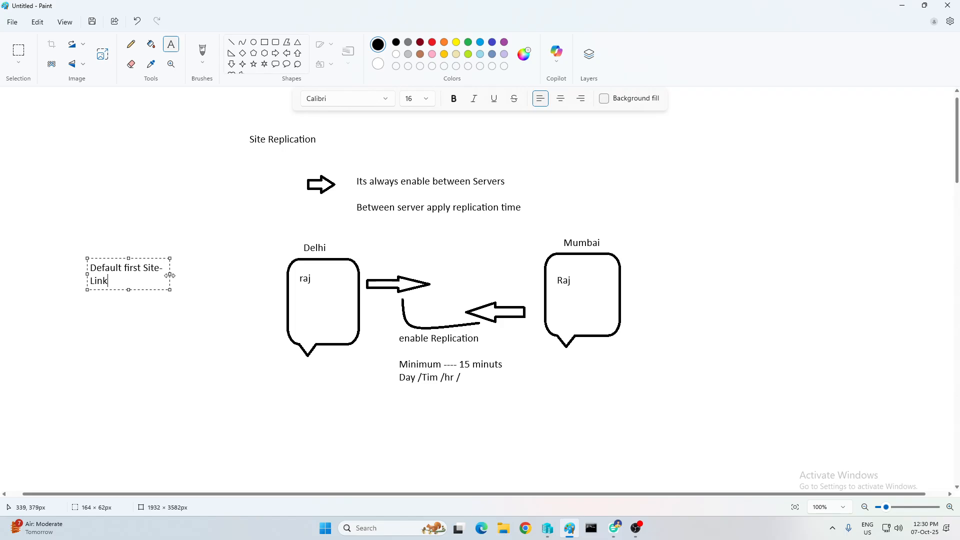
left_click_drag(170, 275, 279, 274)
key("Return")
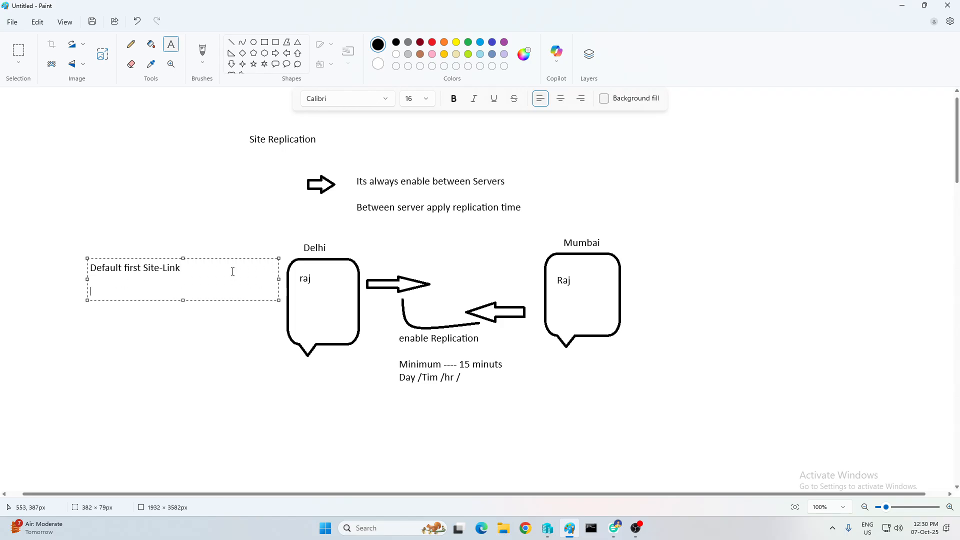
type("DC")
key("Return")
type("ADC")
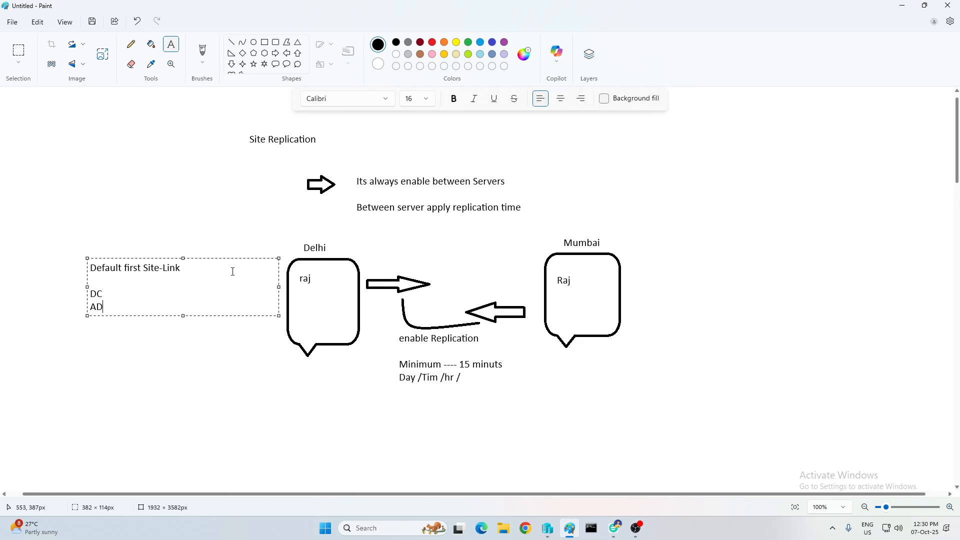
key("Return")
left_click(128, 388)
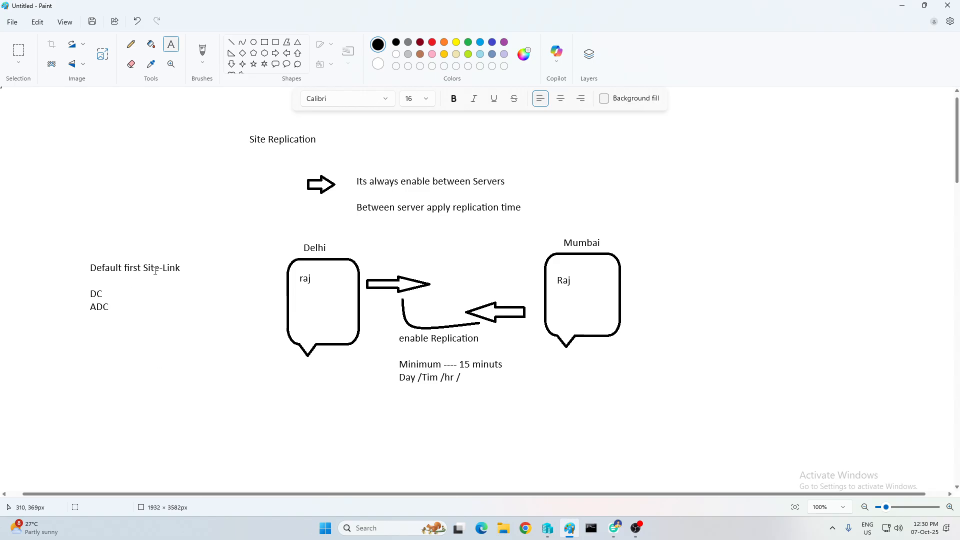
Type 'Create Site' in a new note below the DC and ADC lines
left_click(491, 281)
left_click(70, 343)
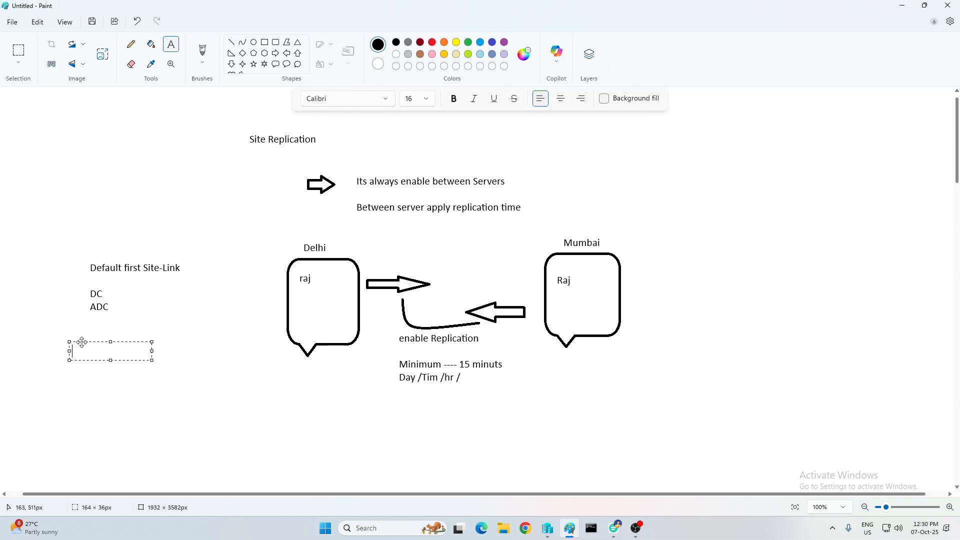
type("Create Site")
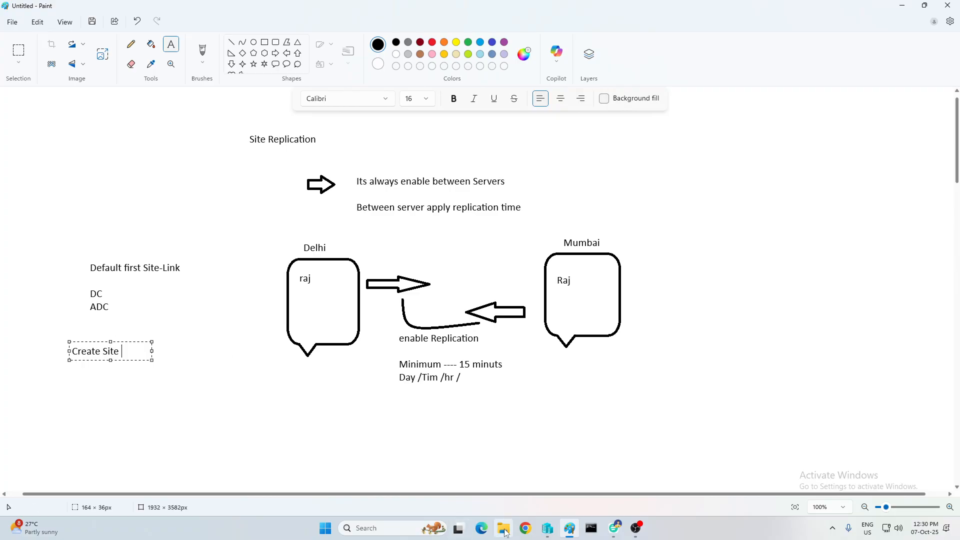
Connect to the Delhi-DC01 virtual machine from Hyper-V Manager at full-screen display size
left_click(547, 529)
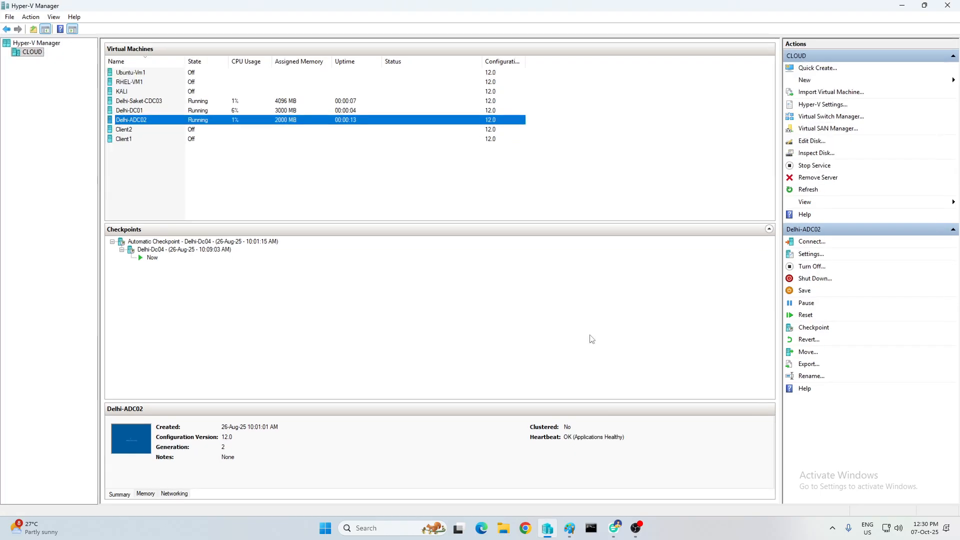
right_click(142, 111)
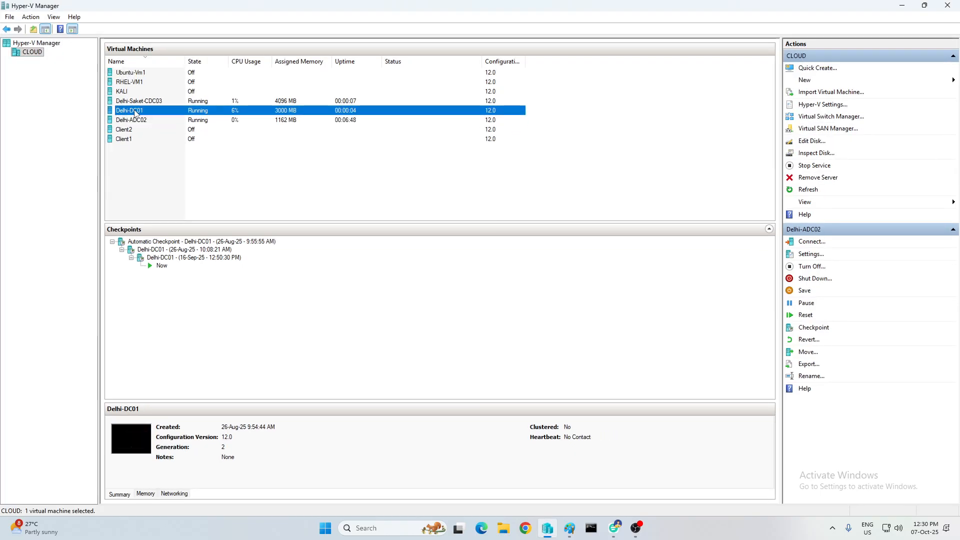
left_click(172, 121)
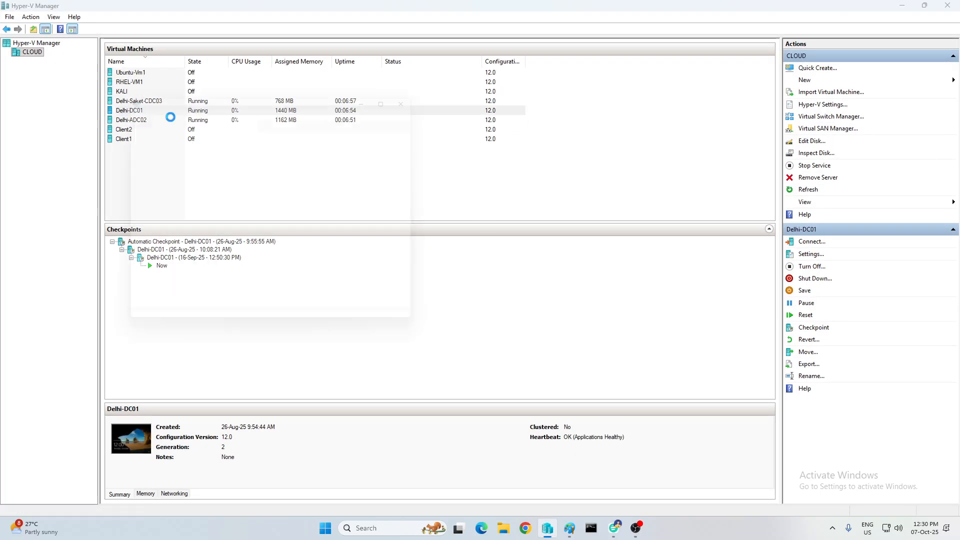
left_click_drag(265, 207, 294, 206)
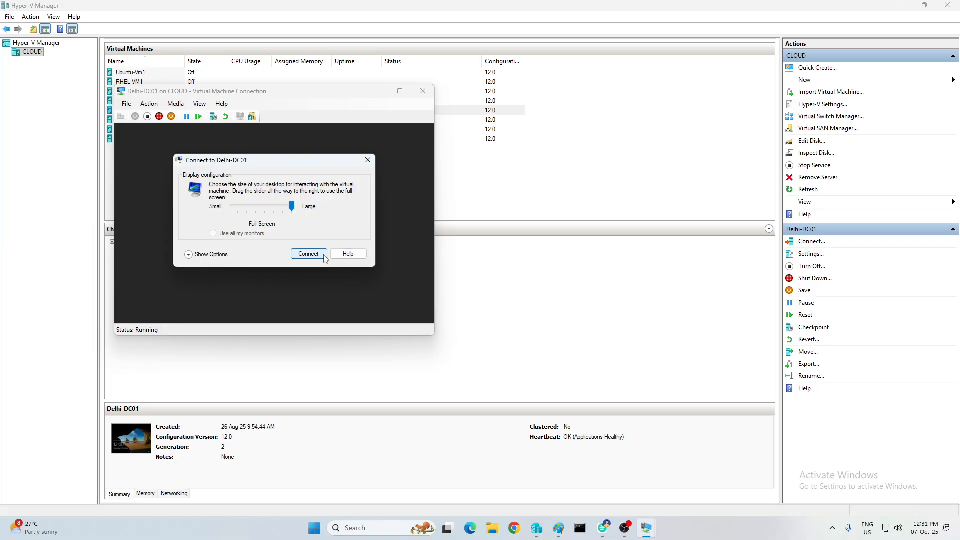
left_click(320, 254)
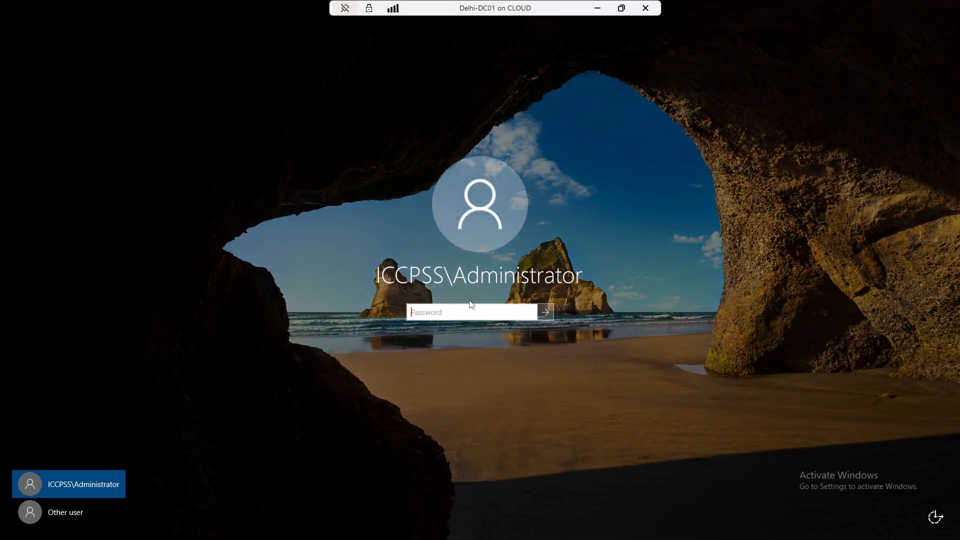
Sign in to Delhi-DC01 with the account password and launch Active Directory Sites and Services
type("P")
key("Return")
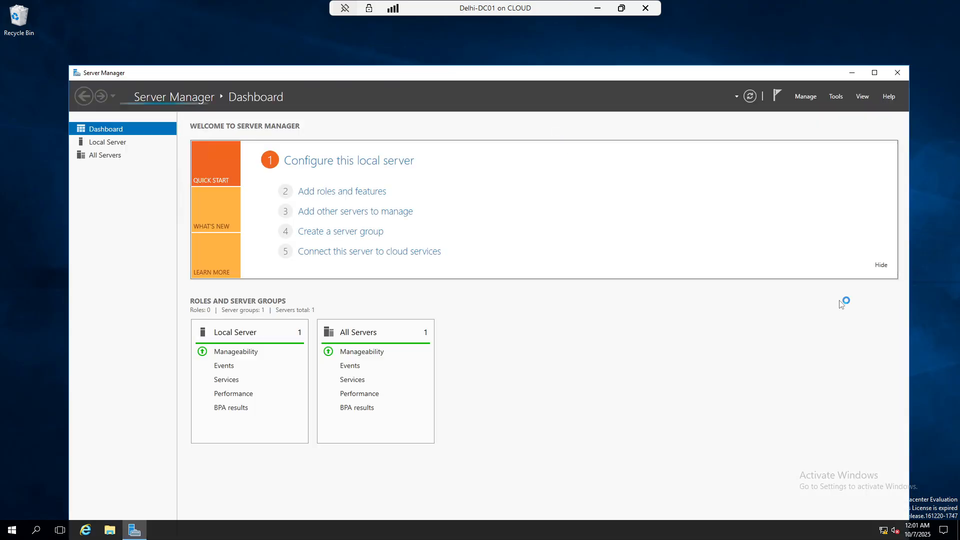
left_click(835, 100)
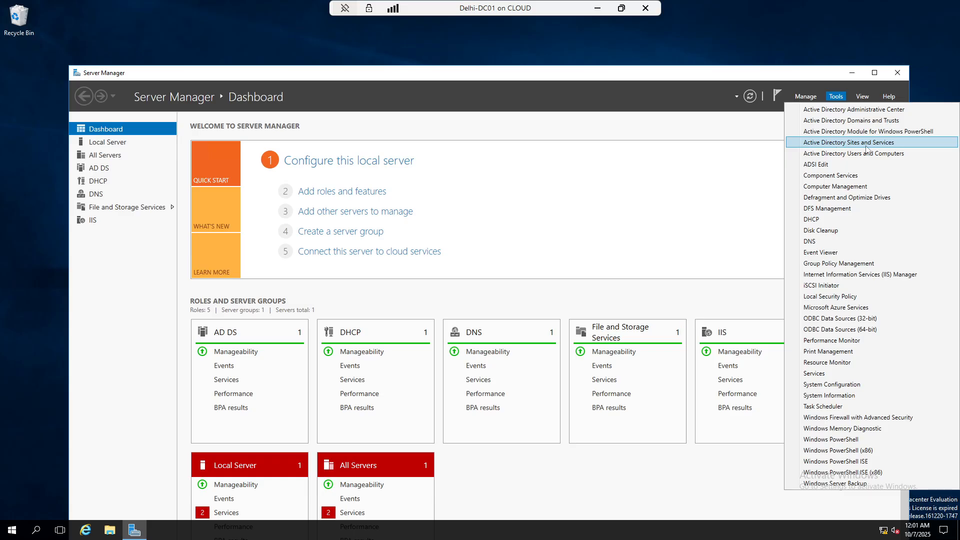
left_click(866, 145)
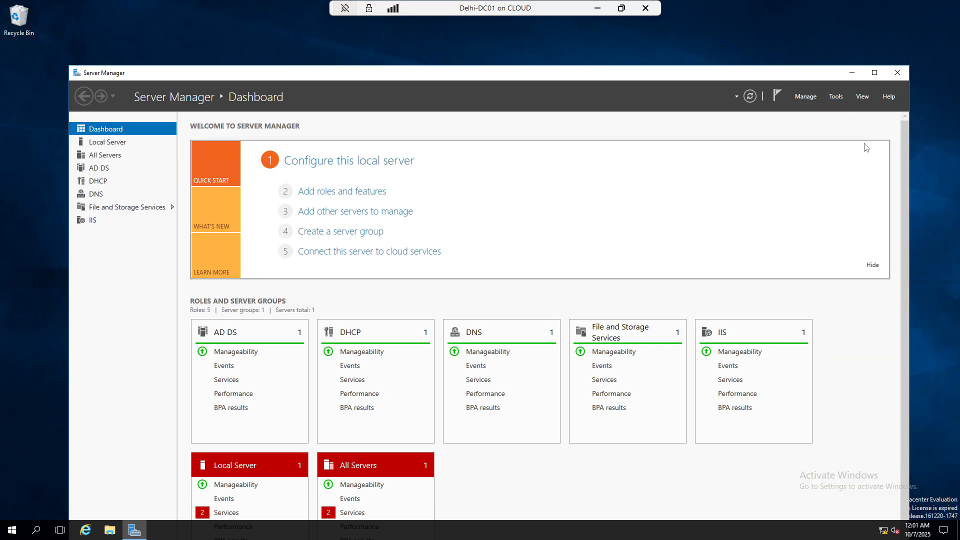
left_click(852, 72)
Widen the window and expand Sites > Default-First-Site-Name > Servers to list its servers
left_click_drag(446, 103, 680, 104)
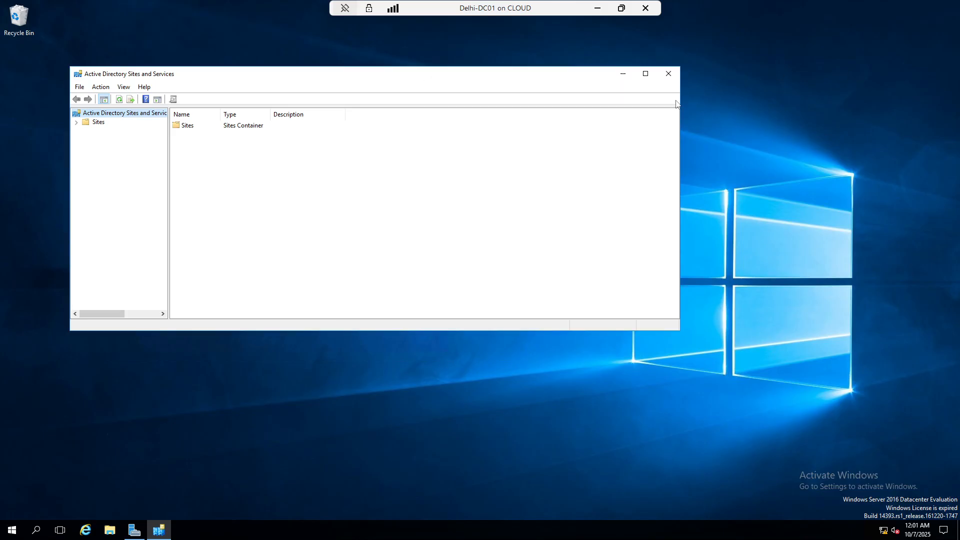
left_click(76, 122)
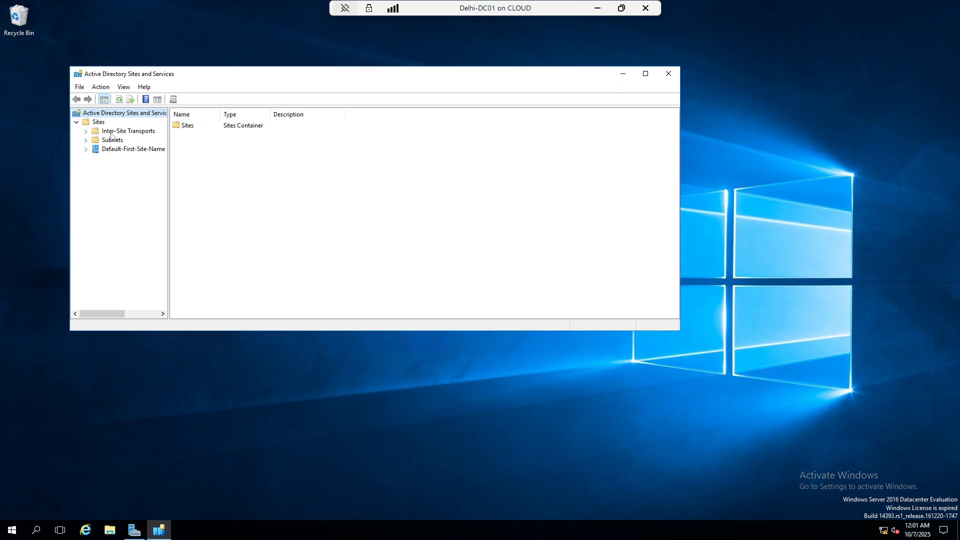
left_click(107, 150)
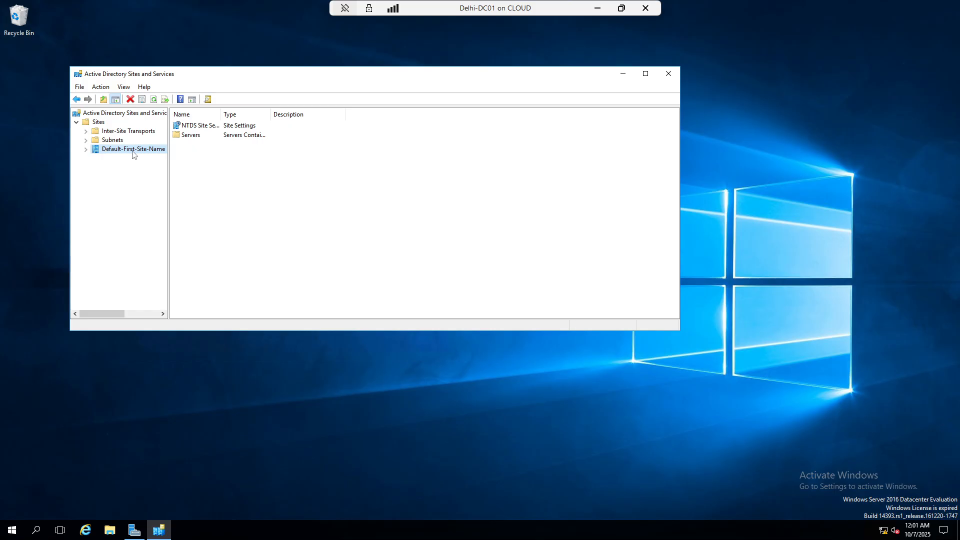
left_click(86, 149)
left_click(95, 159)
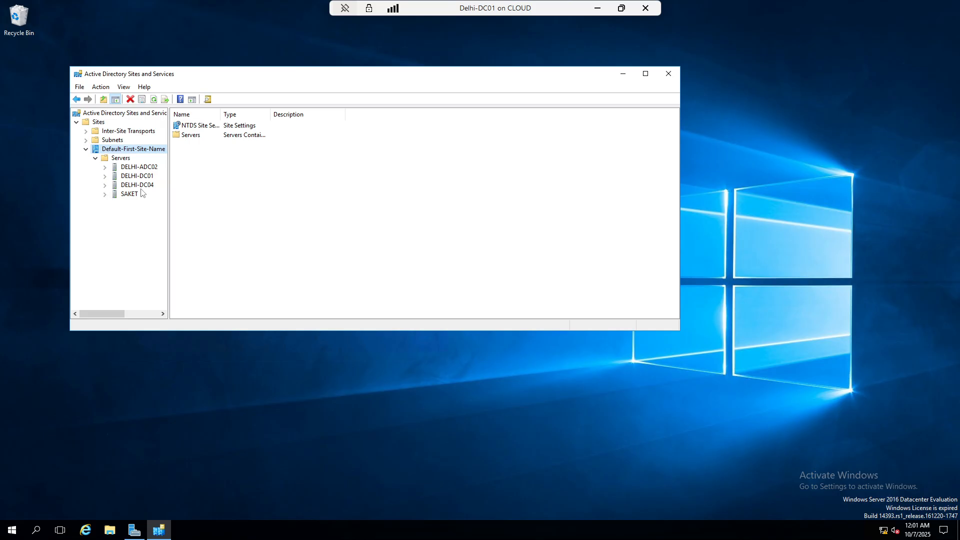
Return to Hyper-V Manager on the host and bring up Delhi-DC01's actions
left_click(600, 8)
left_click(266, 164)
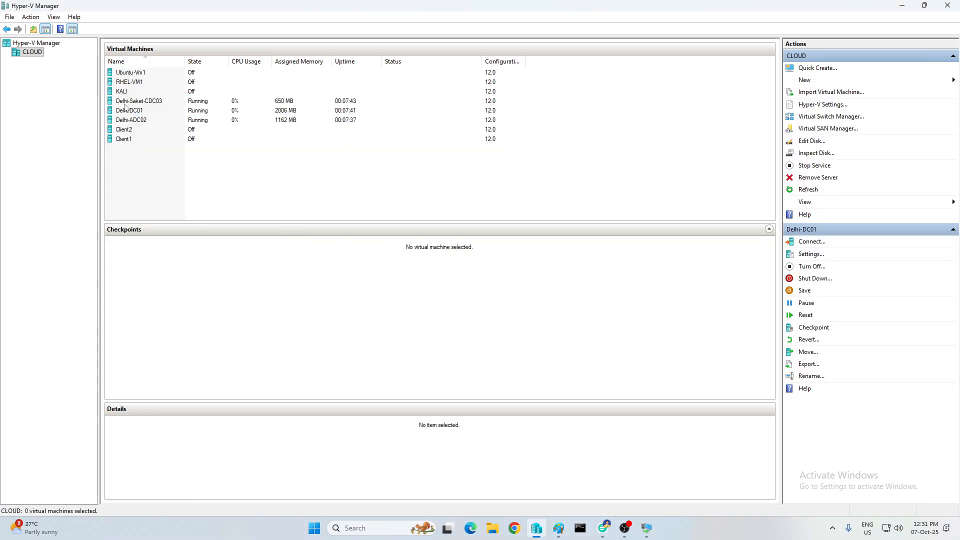
left_click(129, 110)
right_click(129, 111)
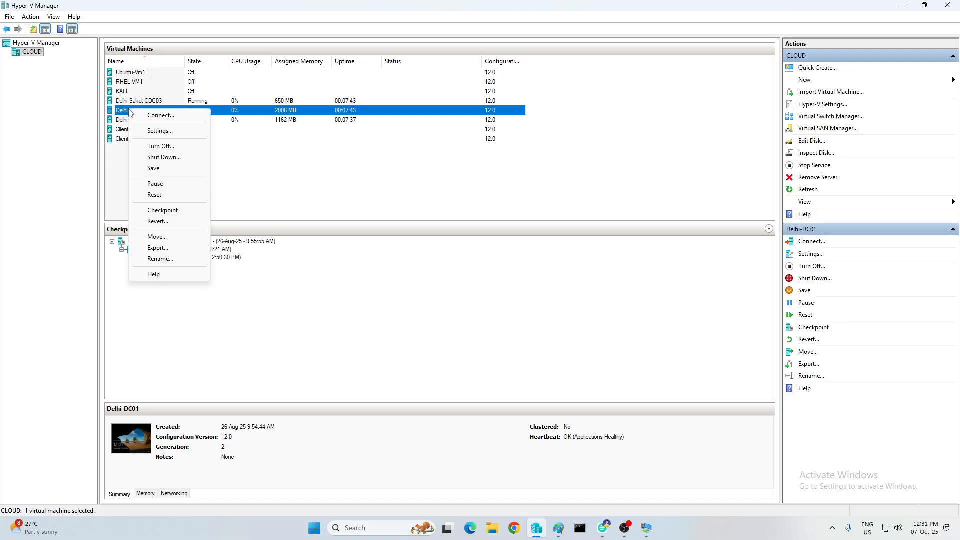
View Domain Controllers in Active Directory Users and Computers, confirming DELHI-DC01 and DELHI-DC04, then minimize it
left_click(648, 529)
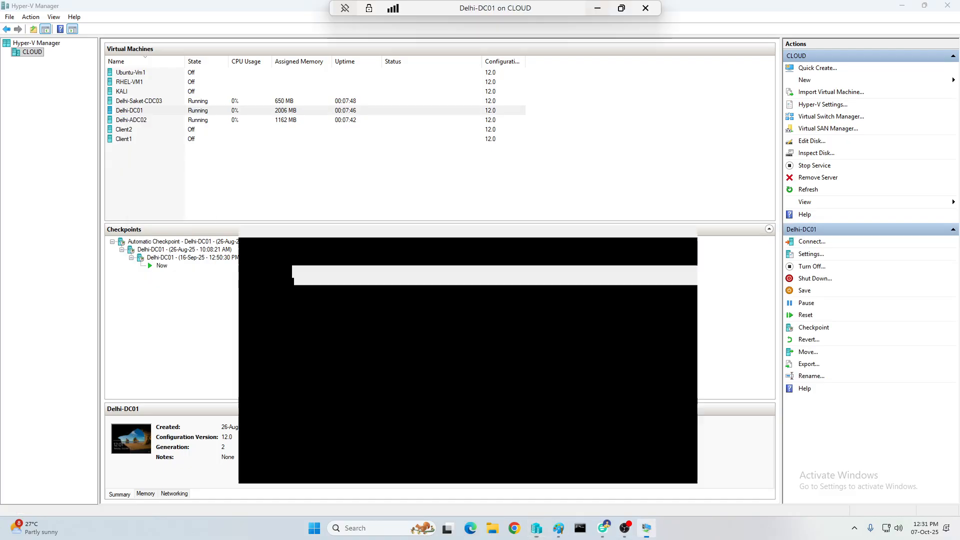
left_click(134, 533)
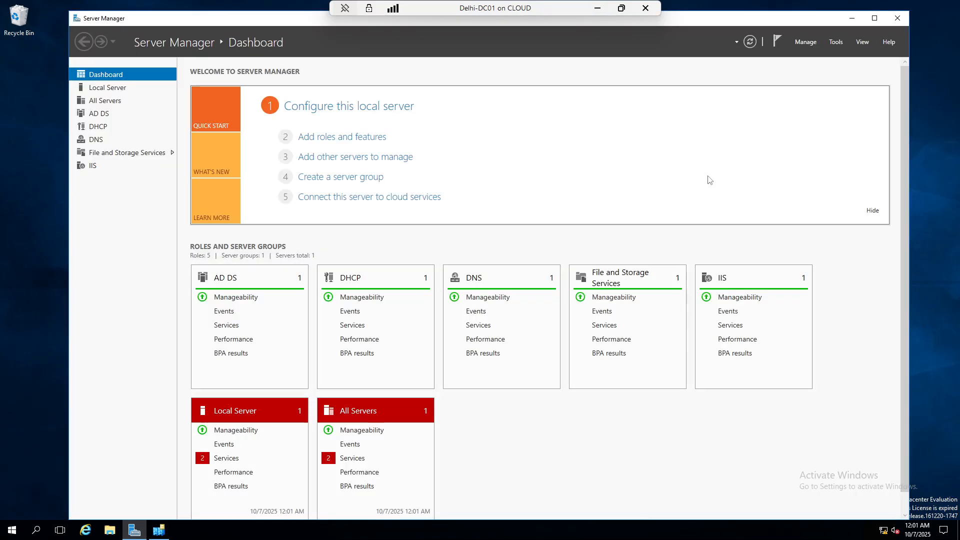
left_click(836, 42)
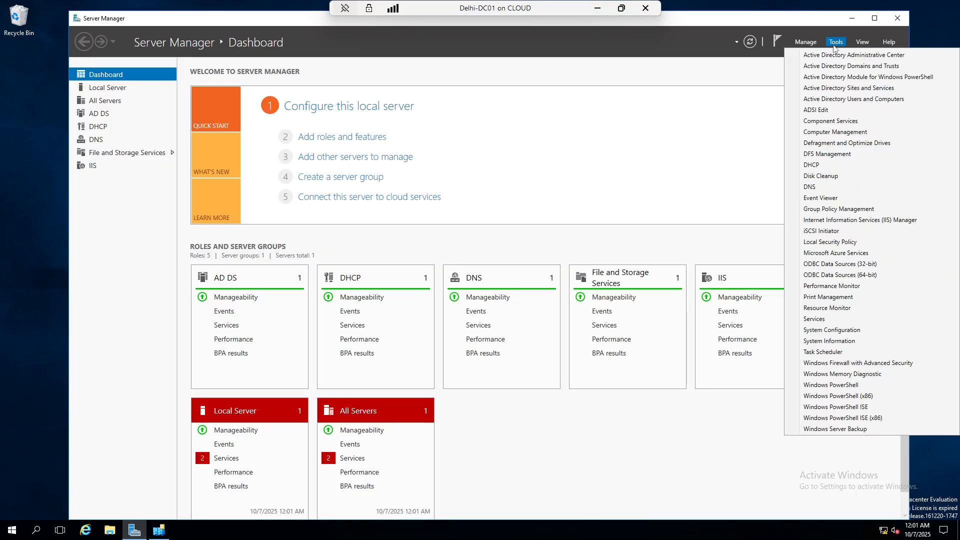
left_click(838, 102)
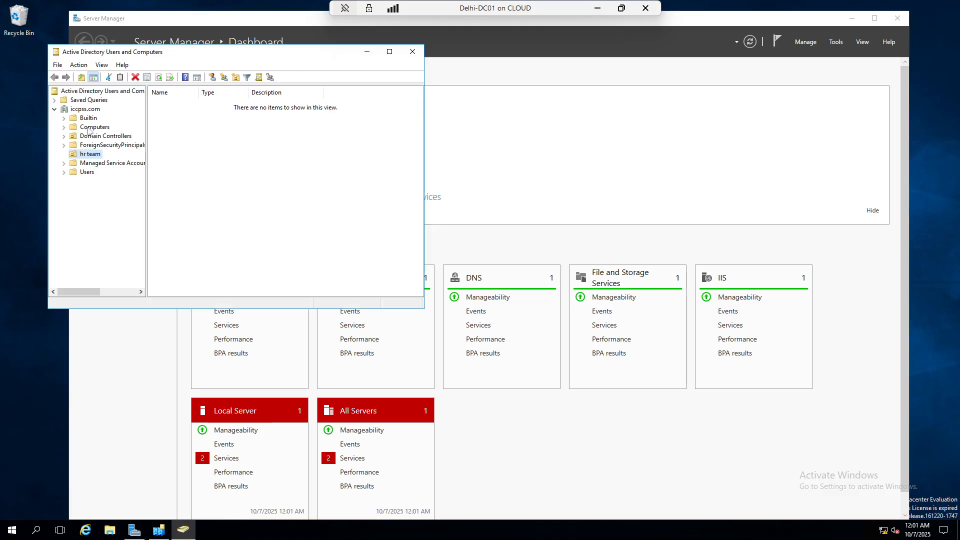
left_click(88, 129)
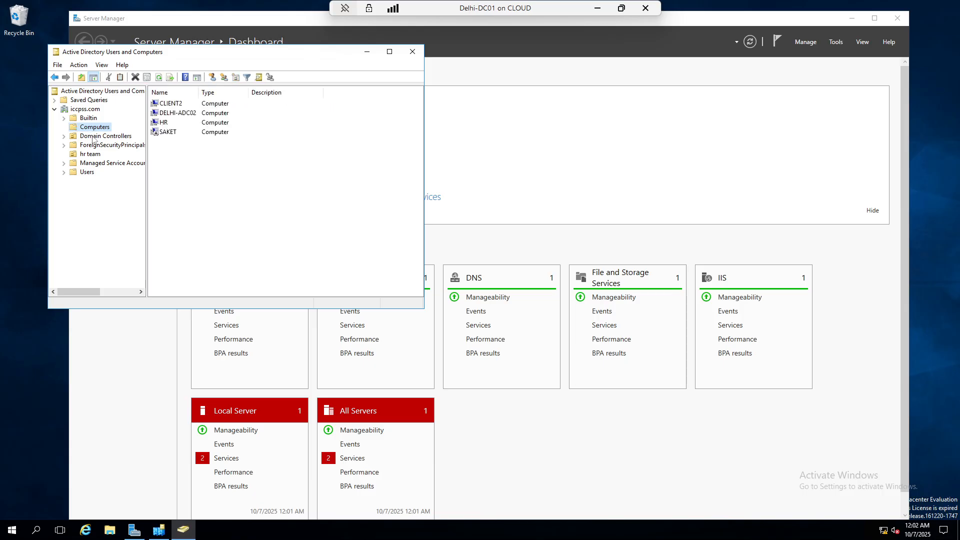
left_click(93, 137)
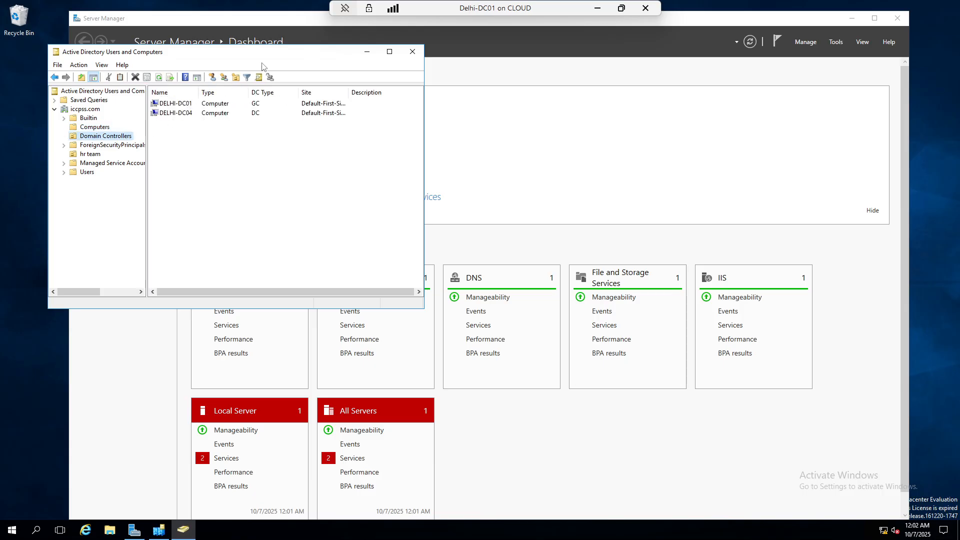
left_click_drag(270, 50, 532, 66)
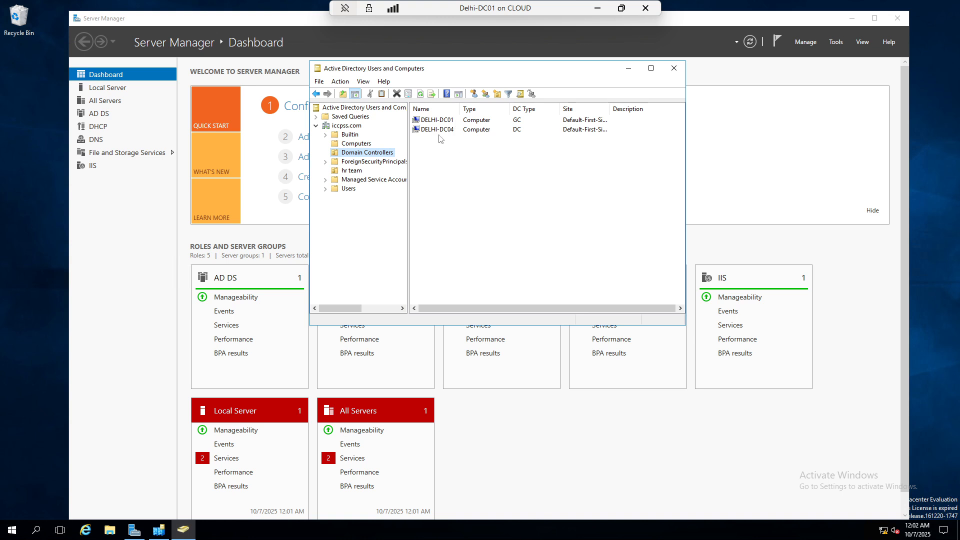
left_click(628, 70)
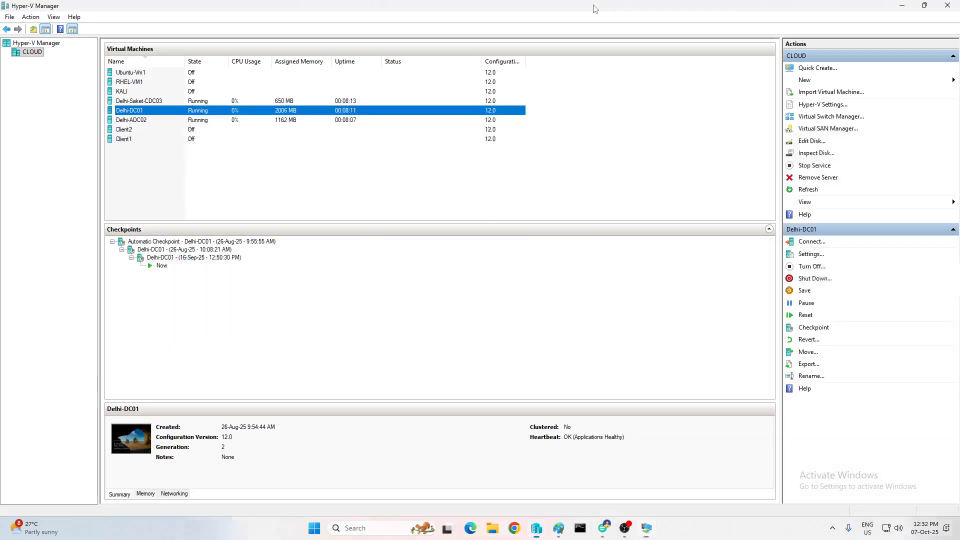
Revert Delhi-Saket-CDC03 and Delhi-ADC02 to their previous checkpoints in Hyper-V Manager
left_click(597, 8)
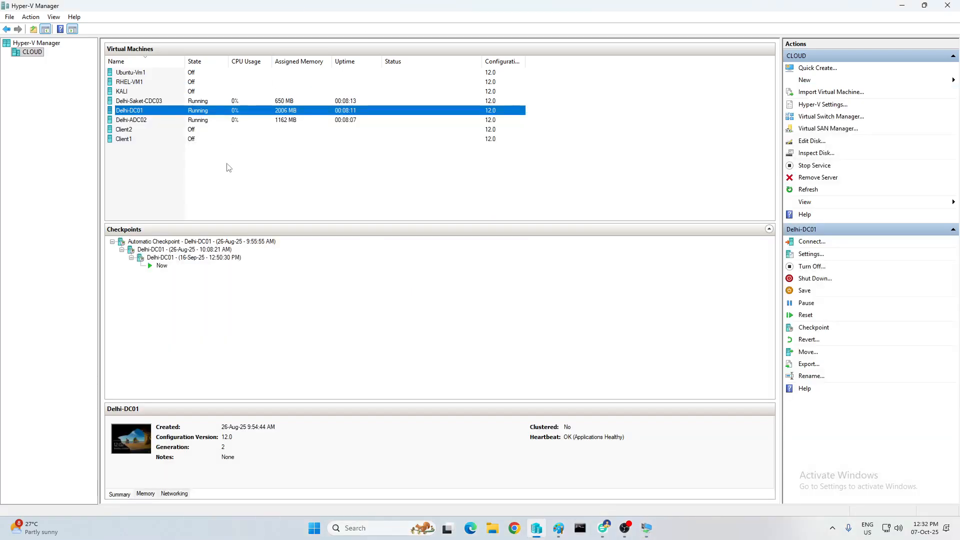
left_click(139, 121)
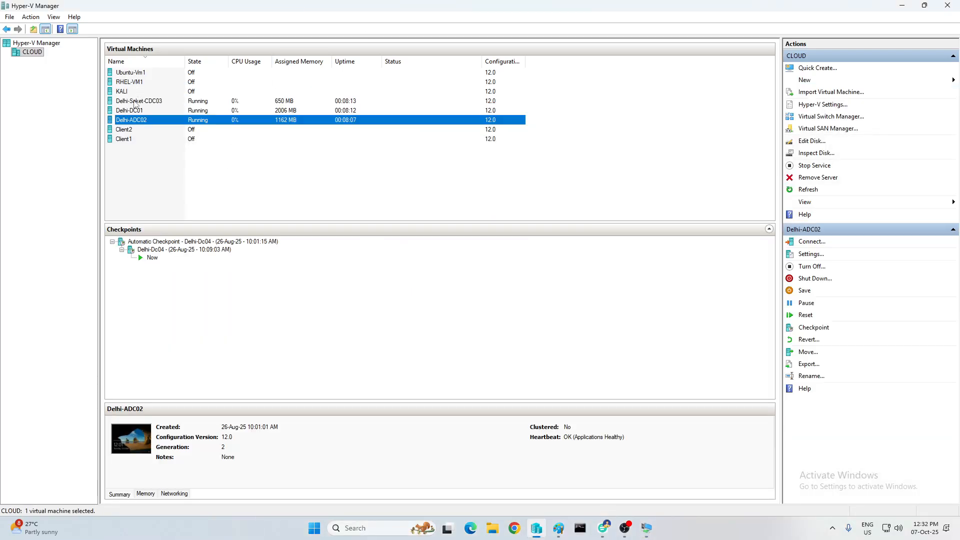
left_click(134, 101)
left_click(134, 110)
left_click(134, 120)
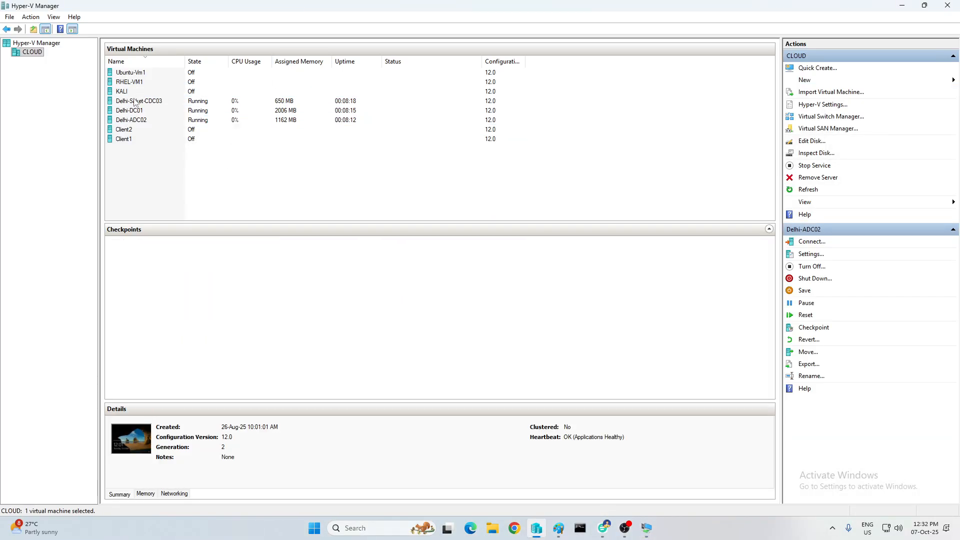
right_click(138, 102)
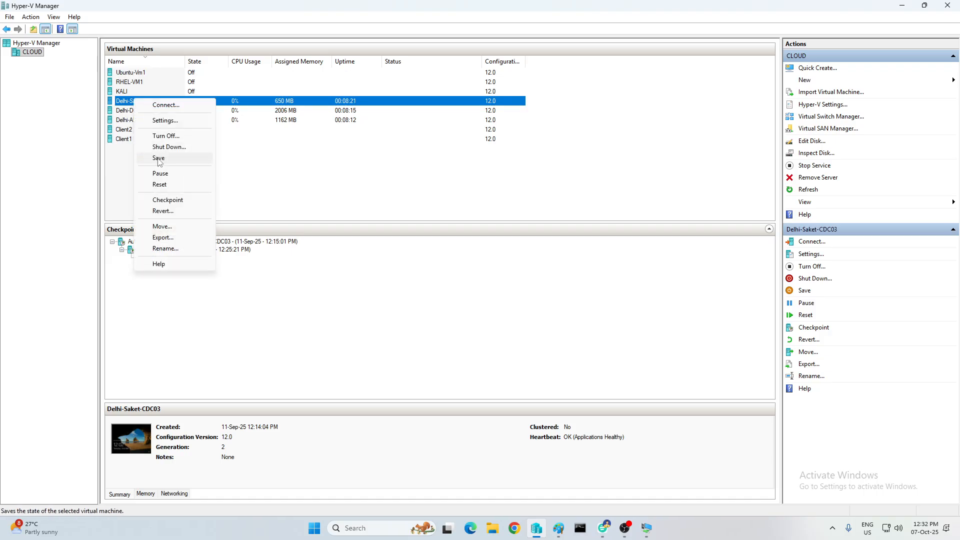
left_click(167, 212)
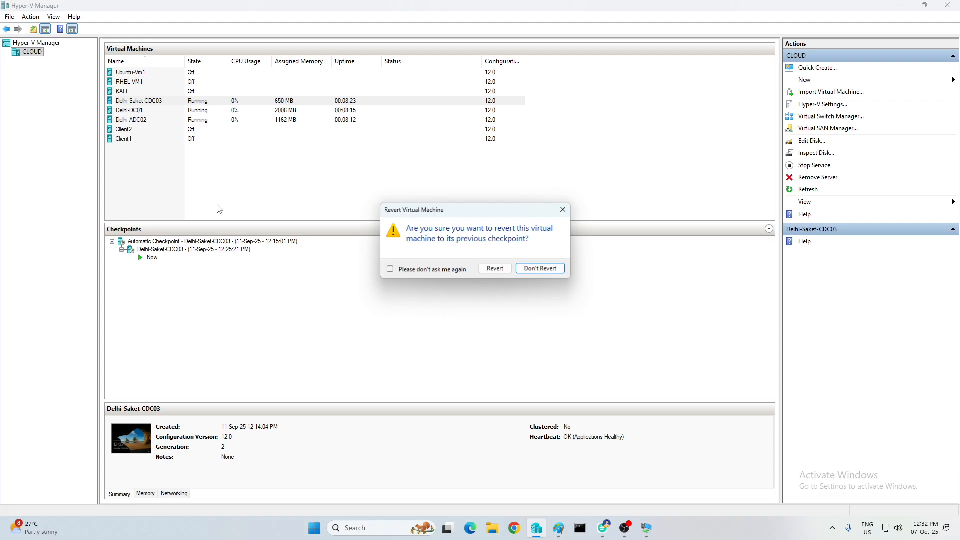
left_click(496, 269)
left_click(137, 122)
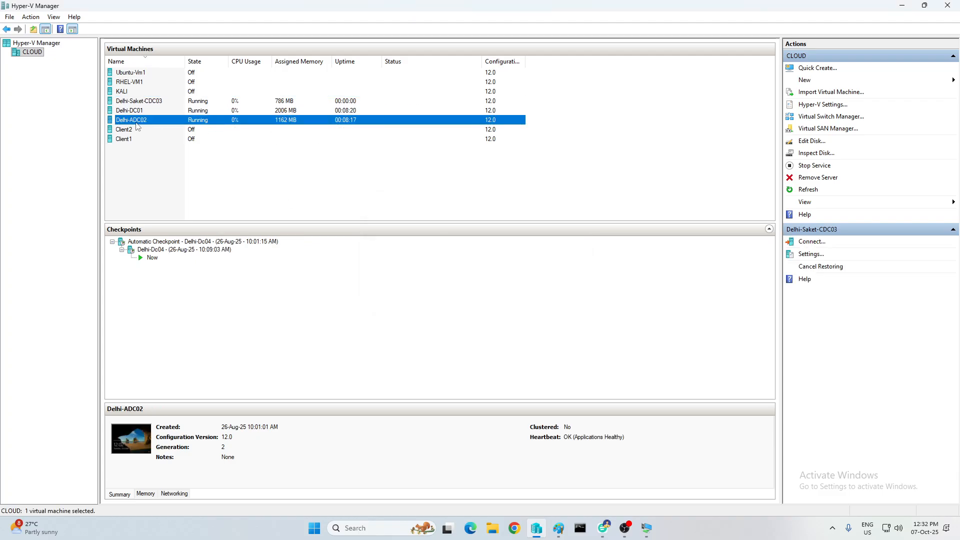
right_click(135, 123)
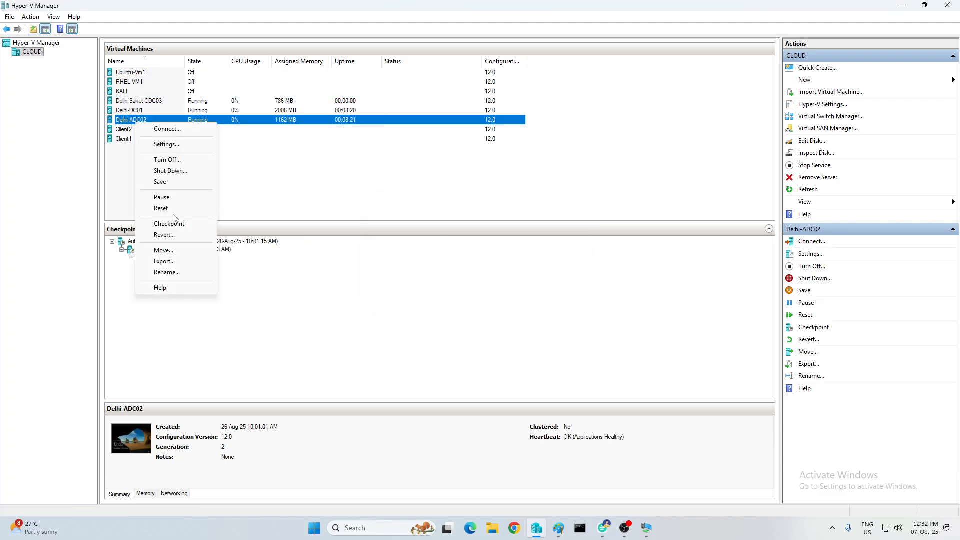
left_click(174, 235)
left_click(500, 270)
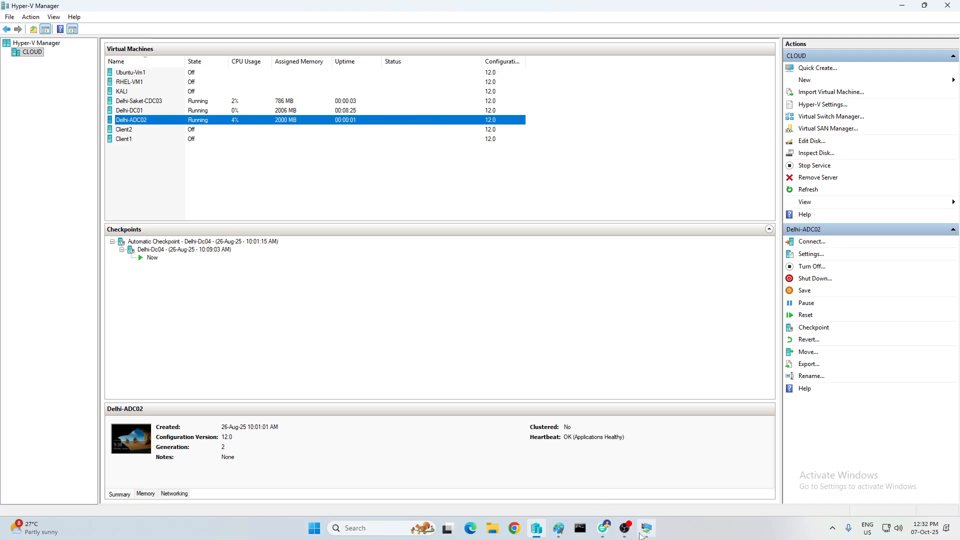
Bring the Delhi-DC01 virtual machine console back to the front
mouse_move(649, 536)
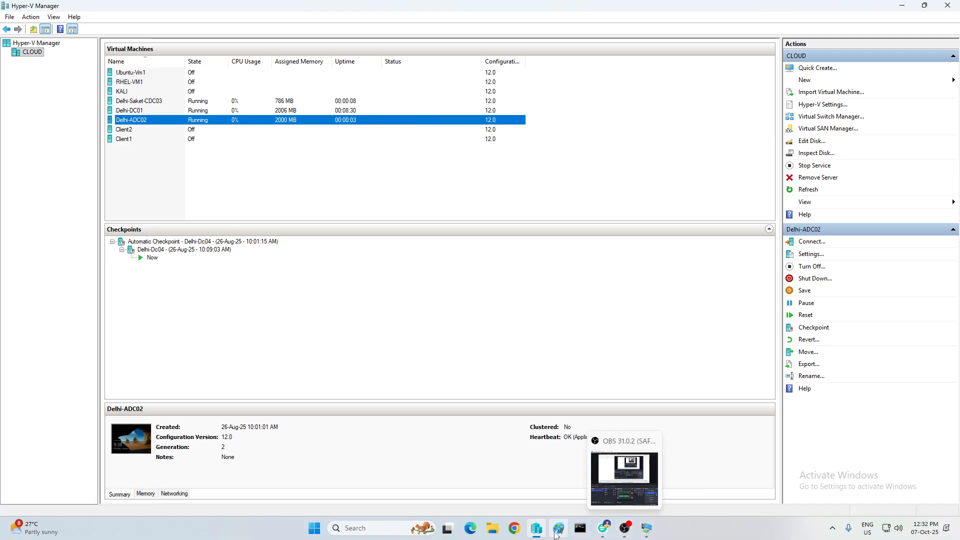
left_click(536, 532)
left_click(536, 532)
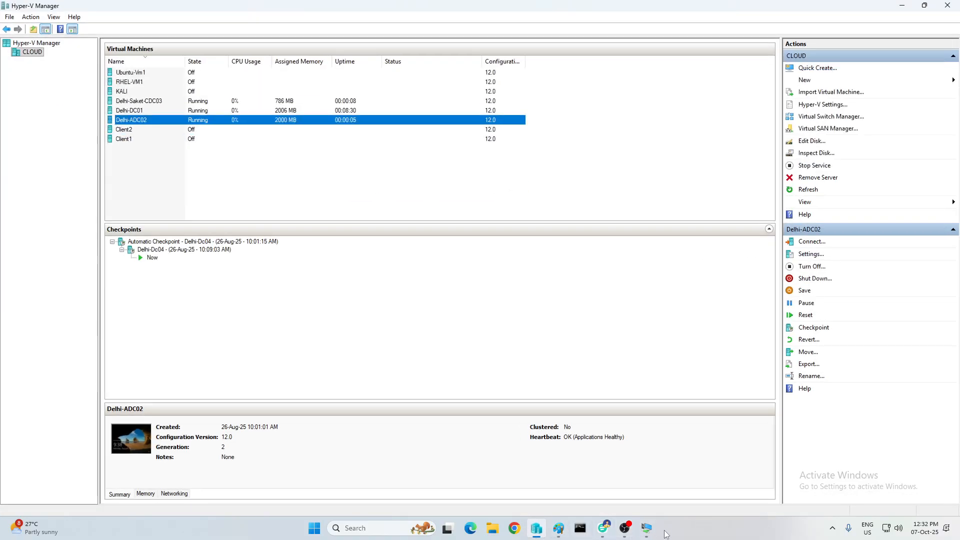
left_click(649, 529)
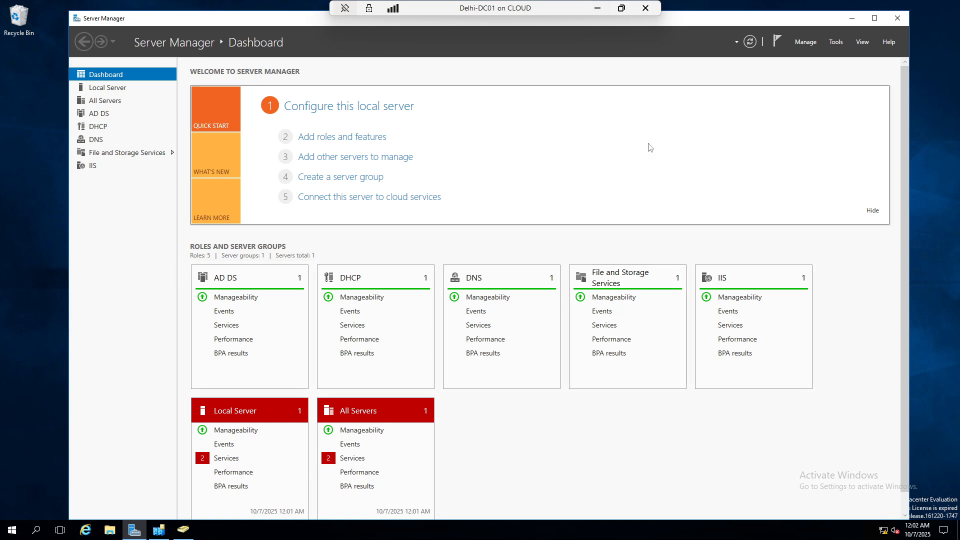
In Active Directory Users and Computers, delete the DELHI-ADC02 account from the Computers container
left_click(834, 45)
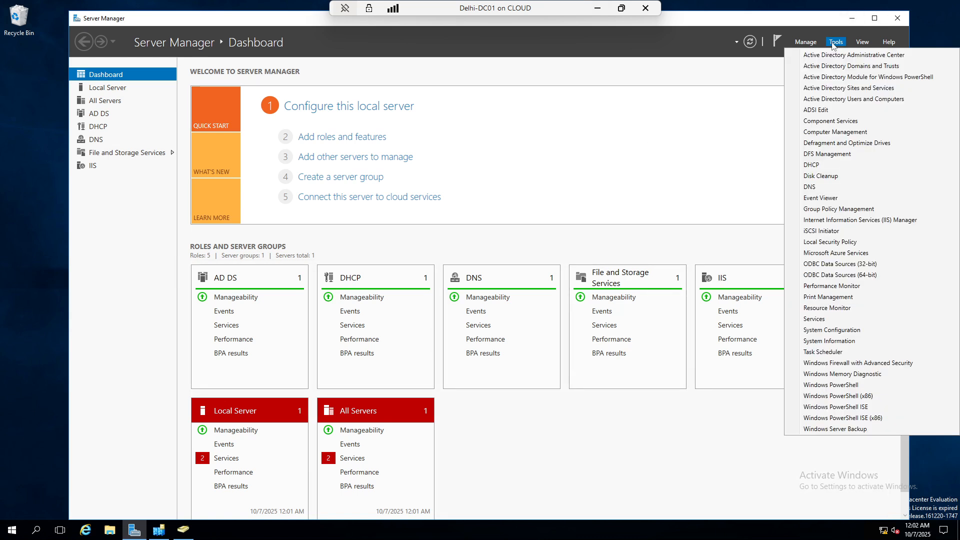
left_click(832, 99)
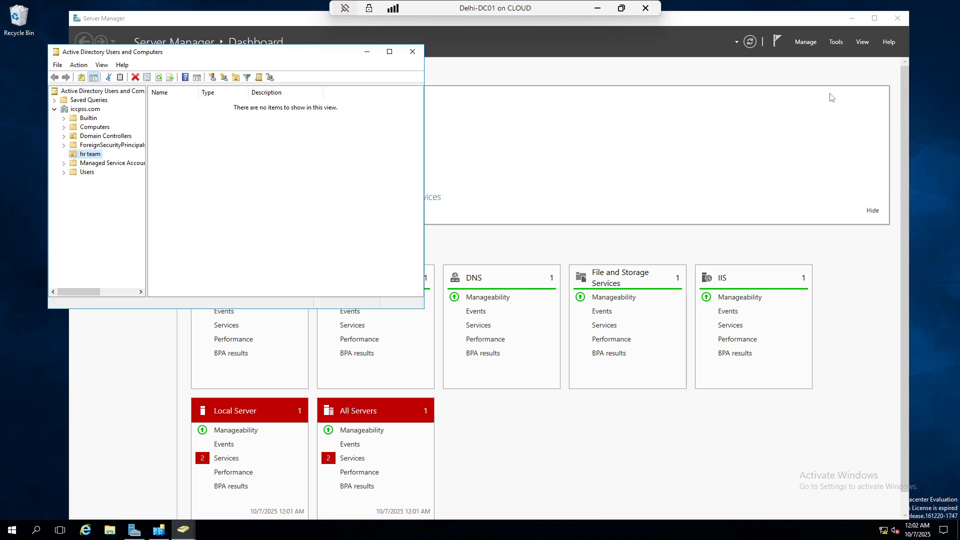
left_click(91, 128)
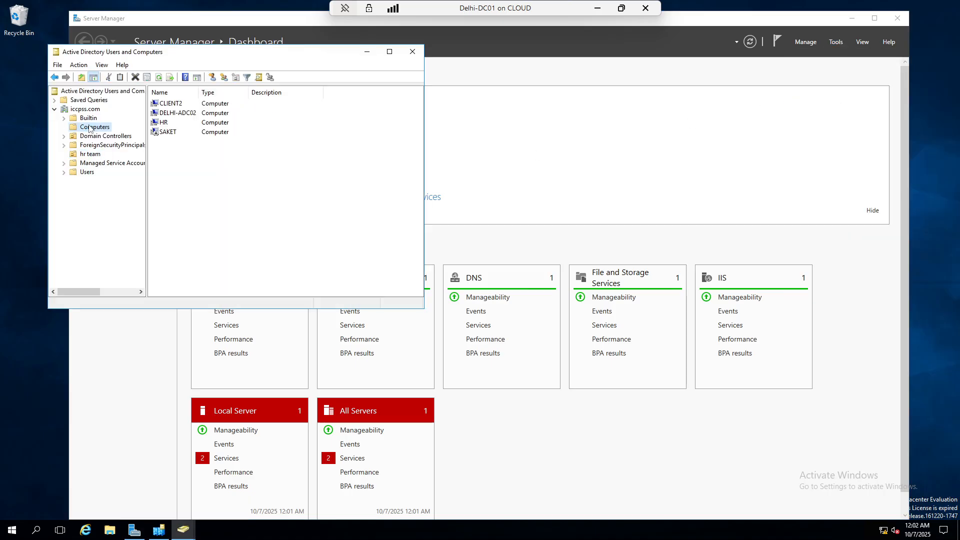
right_click(172, 113)
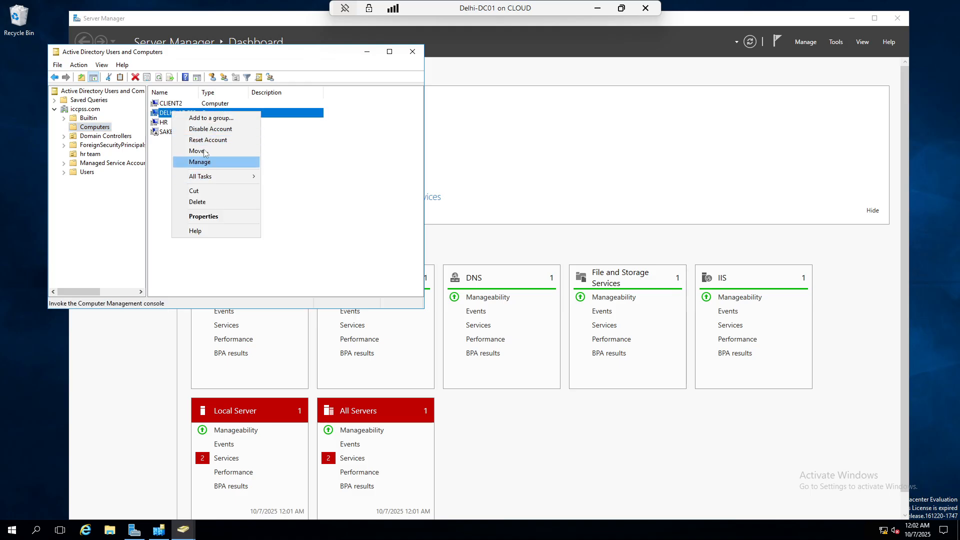
left_click(205, 203)
left_click(504, 303)
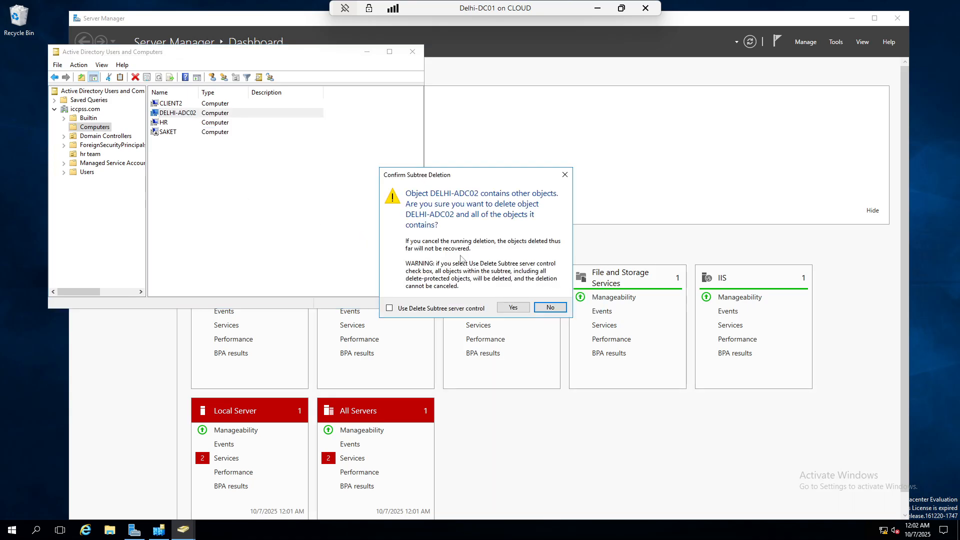
left_click(512, 307)
Delete the SAKET and CLIENT2 computer accounts, confirming each deletion
right_click(167, 125)
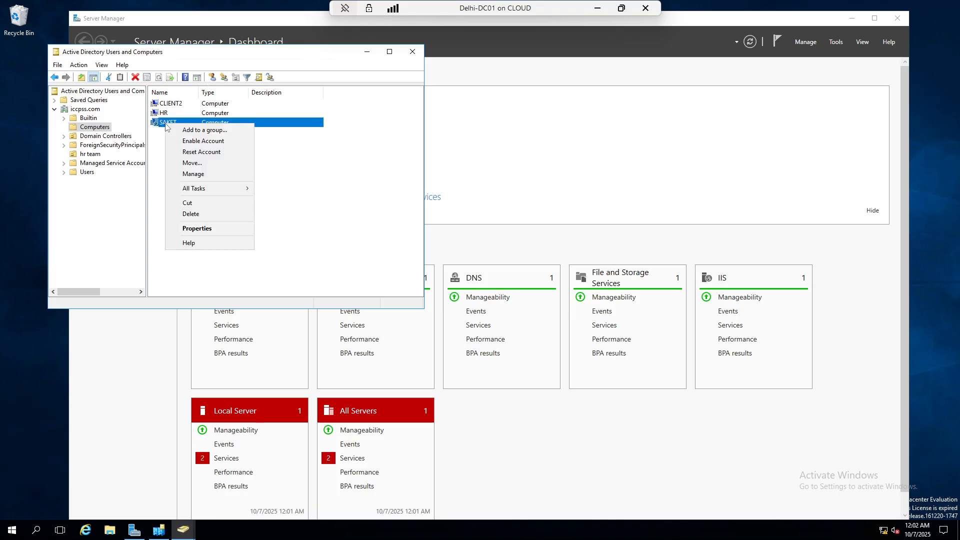
left_click(200, 213)
left_click(505, 303)
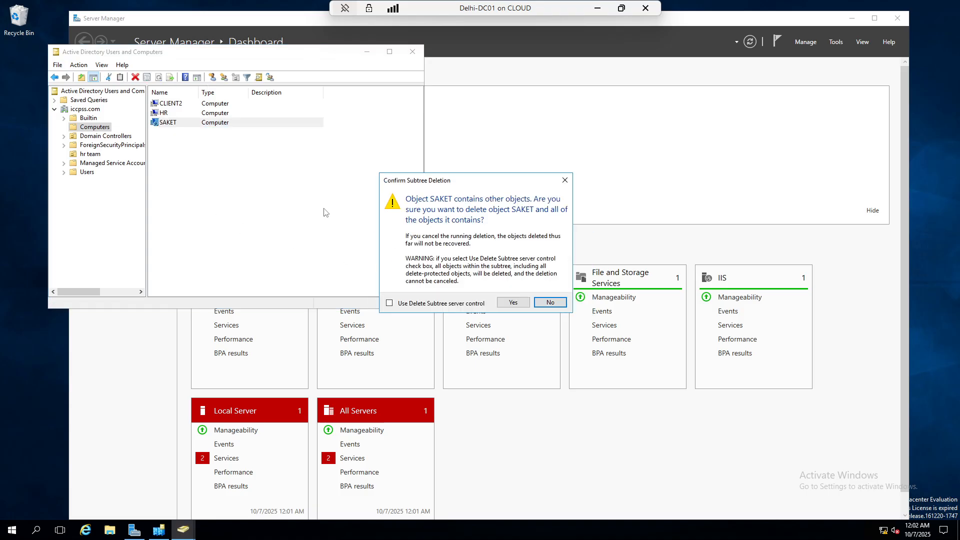
left_click(513, 303)
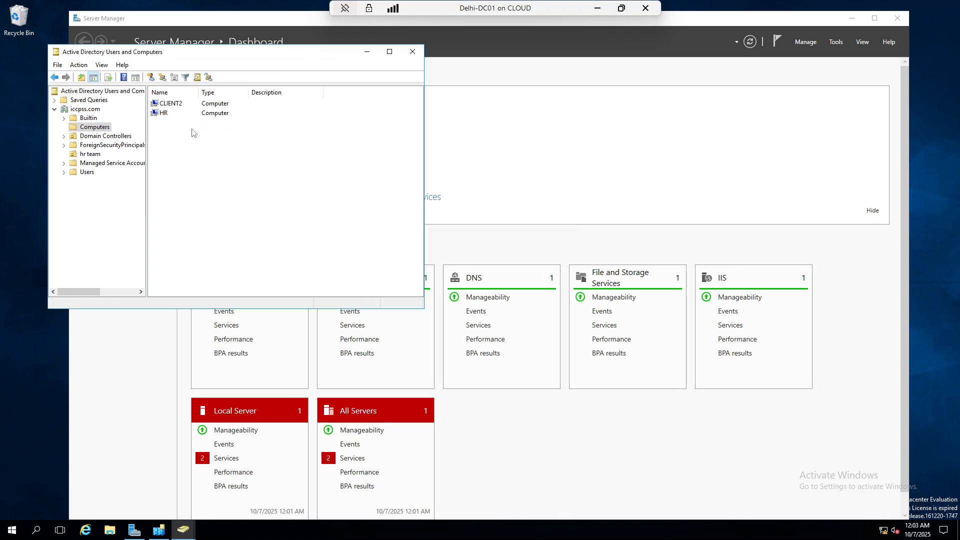
left_click(176, 106)
right_click(176, 106)
left_click(200, 195)
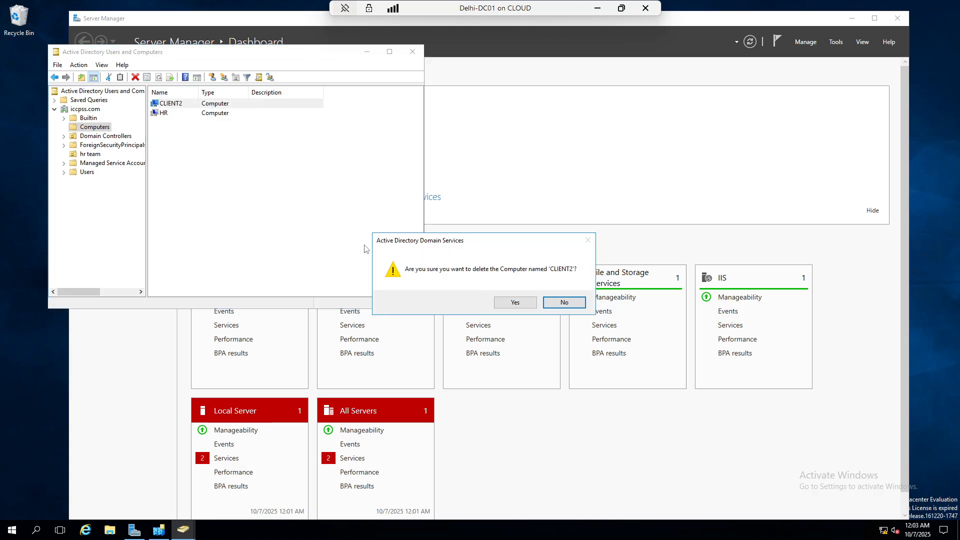
left_click(508, 306)
left_click(511, 303)
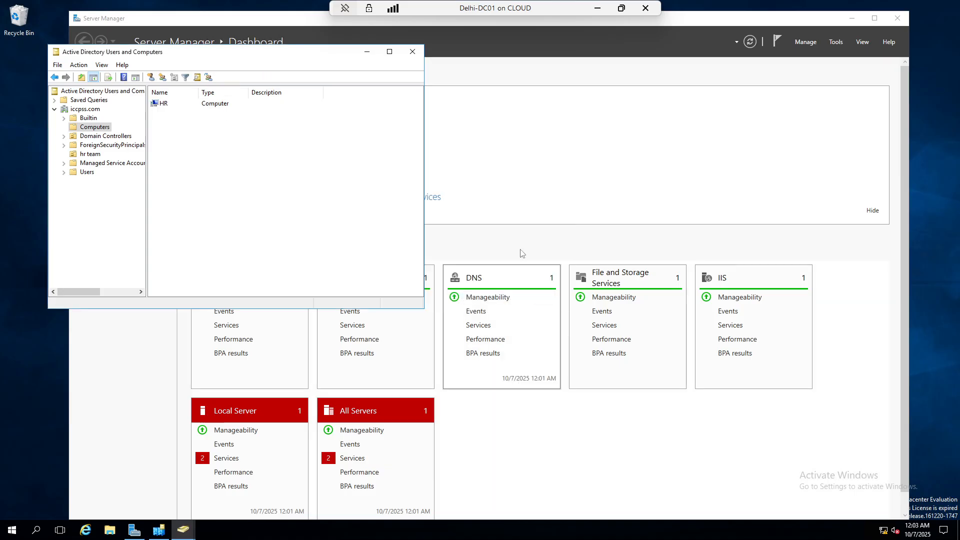
Delete the HR computer account so the Computers container is empty
right_click(161, 106)
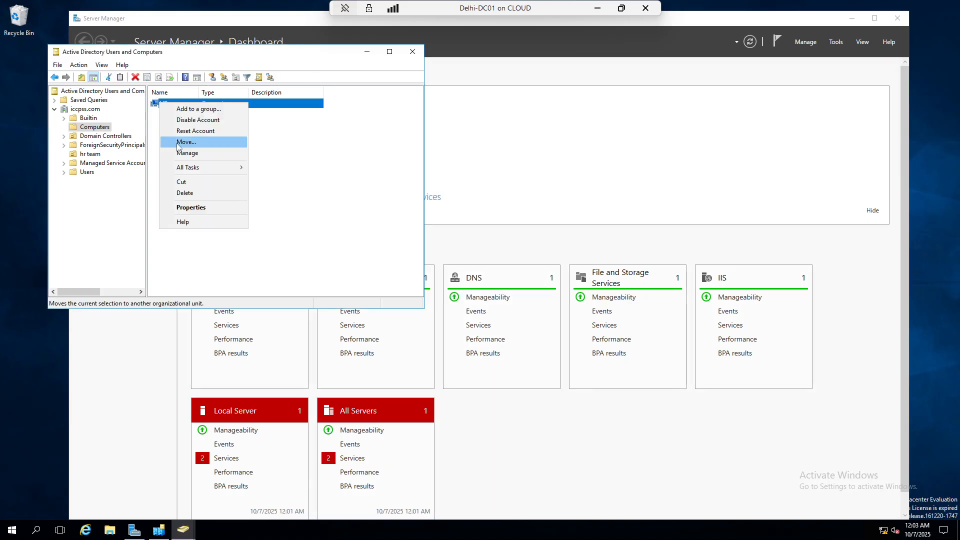
left_click(220, 199)
left_click(504, 304)
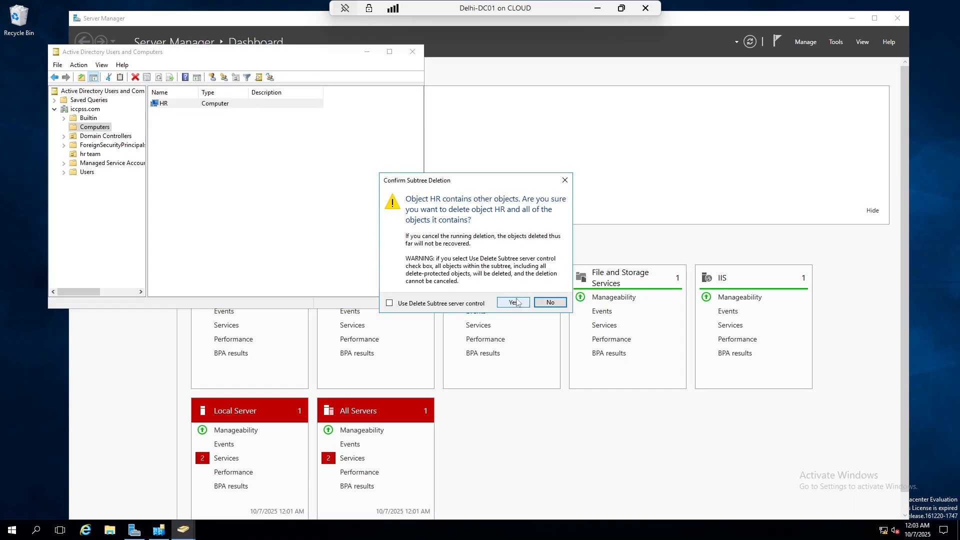
left_click(512, 303)
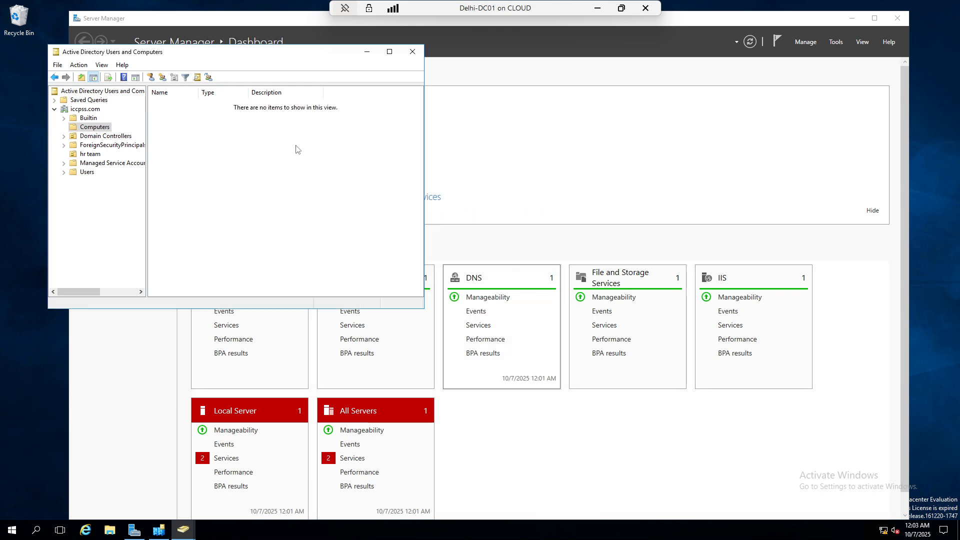
left_click(96, 136)
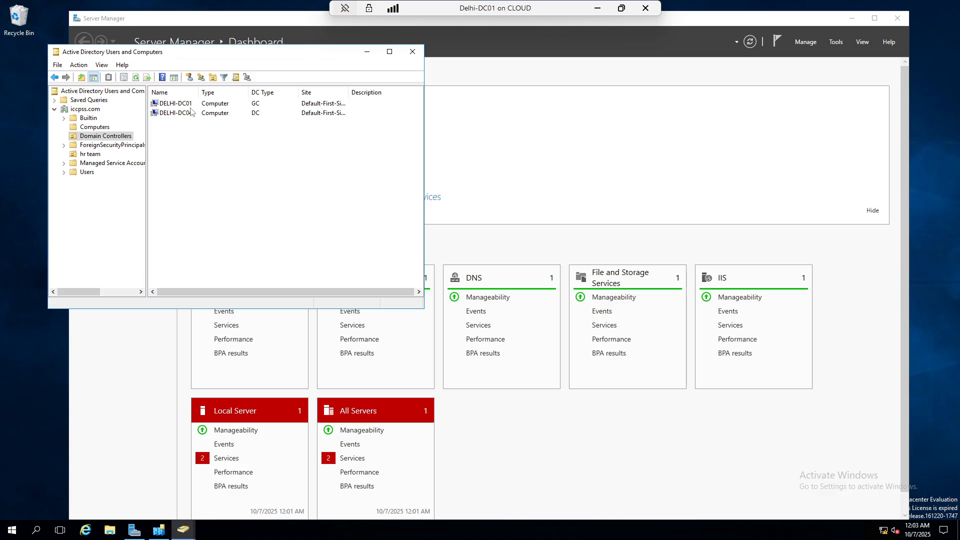
Force-delete the offline DELHI-DC04 domain controller, leaving only DELHI-DC01, then minimize the window
left_click(176, 114)
right_click(176, 115)
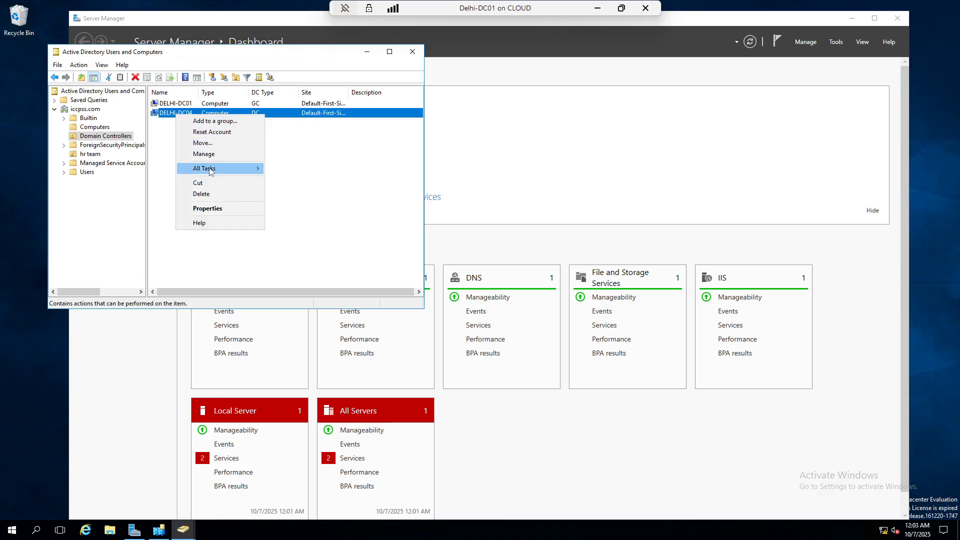
left_click(208, 195)
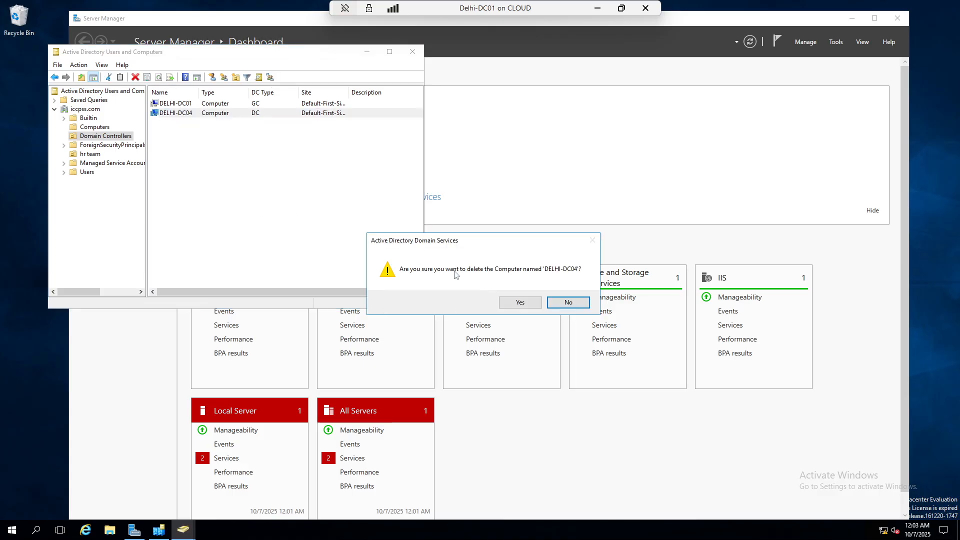
left_click(509, 307)
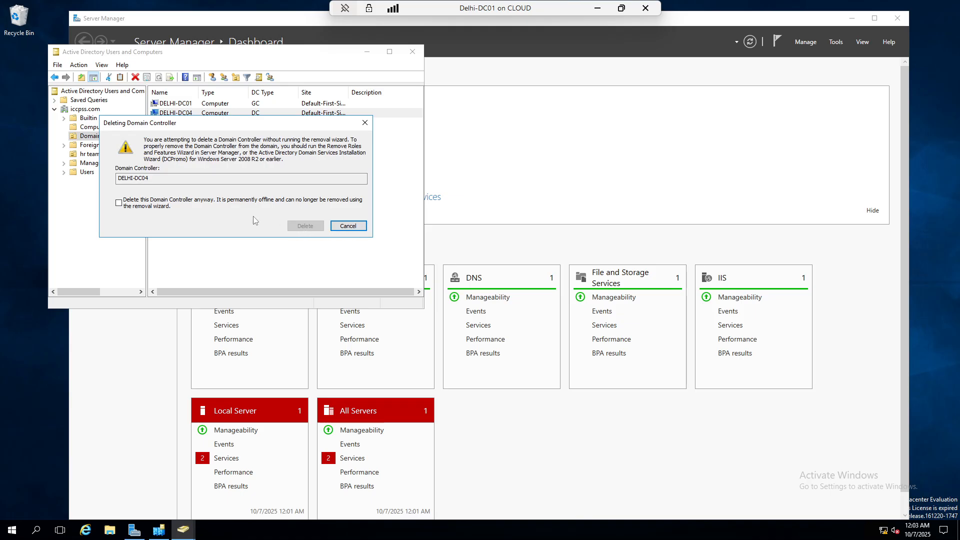
left_click(136, 206)
left_click(305, 226)
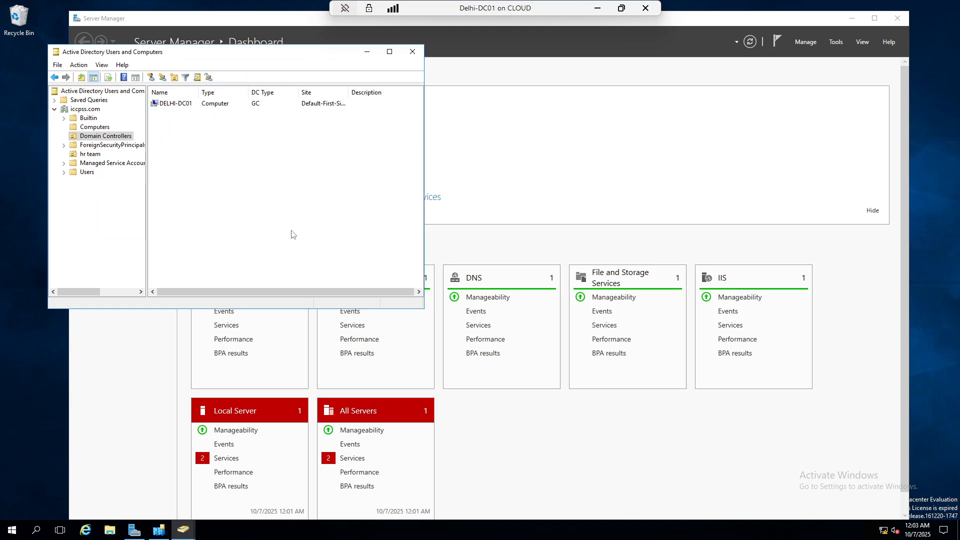
left_click(95, 128)
left_click(98, 134)
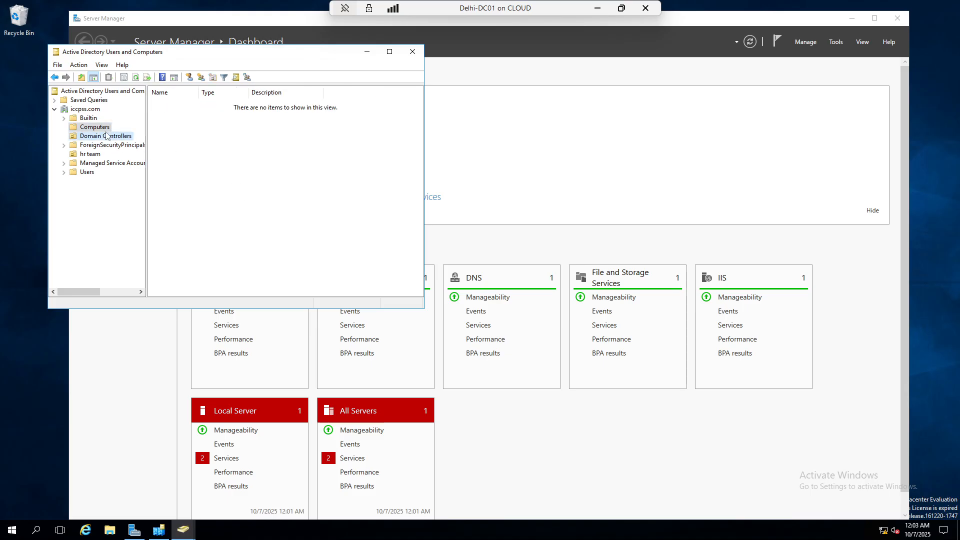
left_click(99, 128)
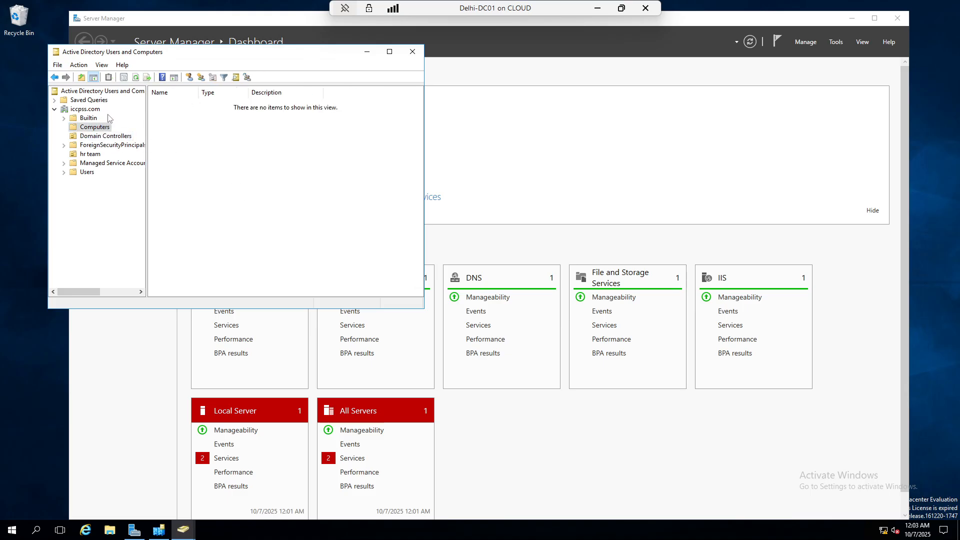
left_click(367, 52)
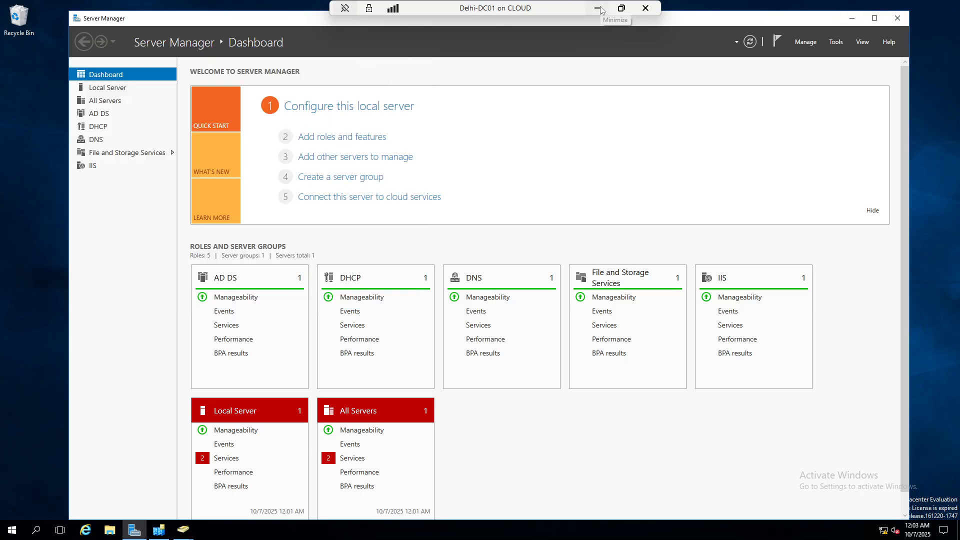
Refresh Sites and Services, check Default-First-Site-Name's servers, then close it
left_click(858, 18)
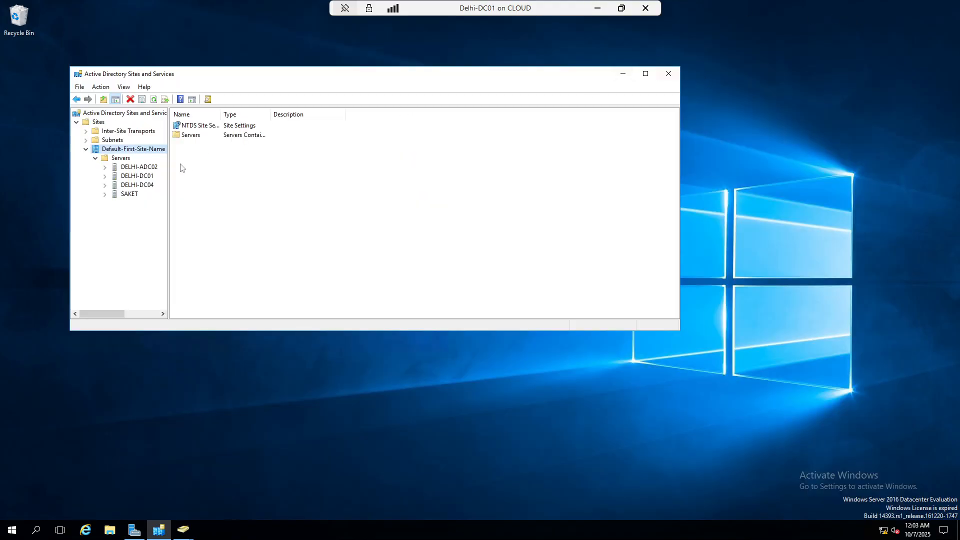
left_click(154, 100)
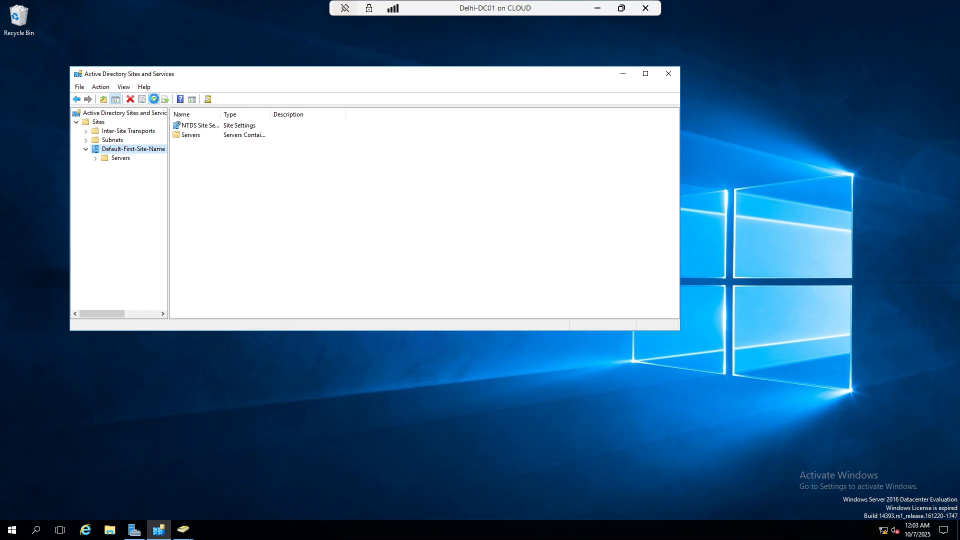
left_click(95, 158)
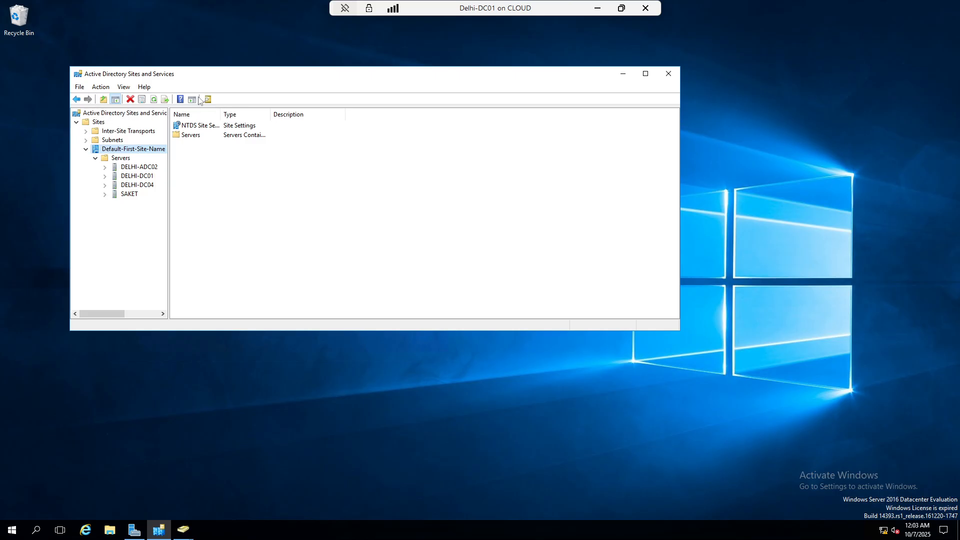
left_click(668, 73)
Refresh the desktop, briefly open File Explorer, and return to the Server Manager dashboard
right_click(457, 154)
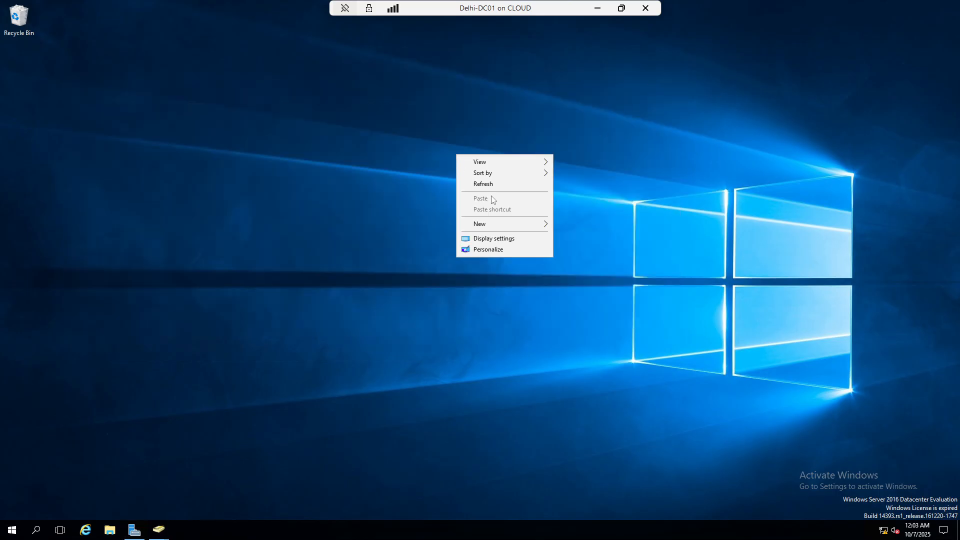
left_click(486, 184)
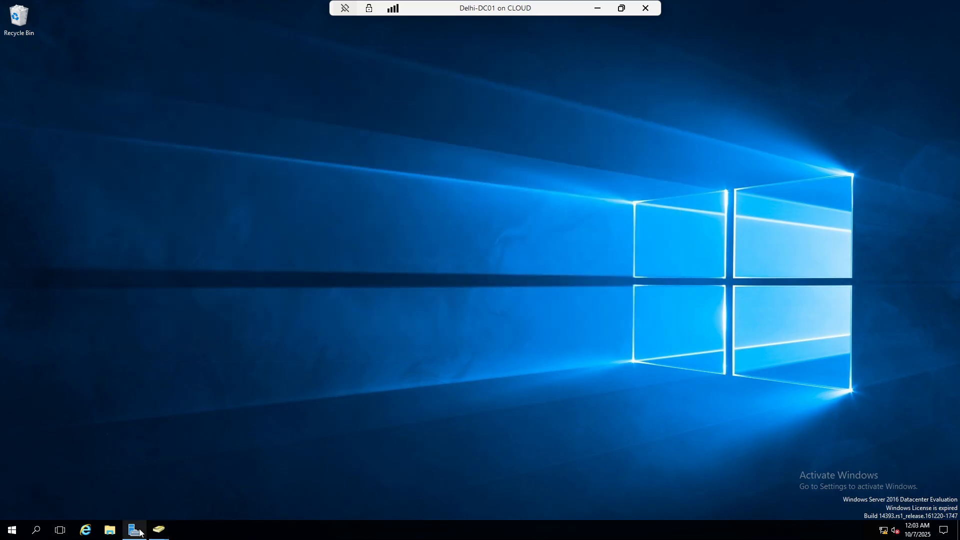
left_click(110, 530)
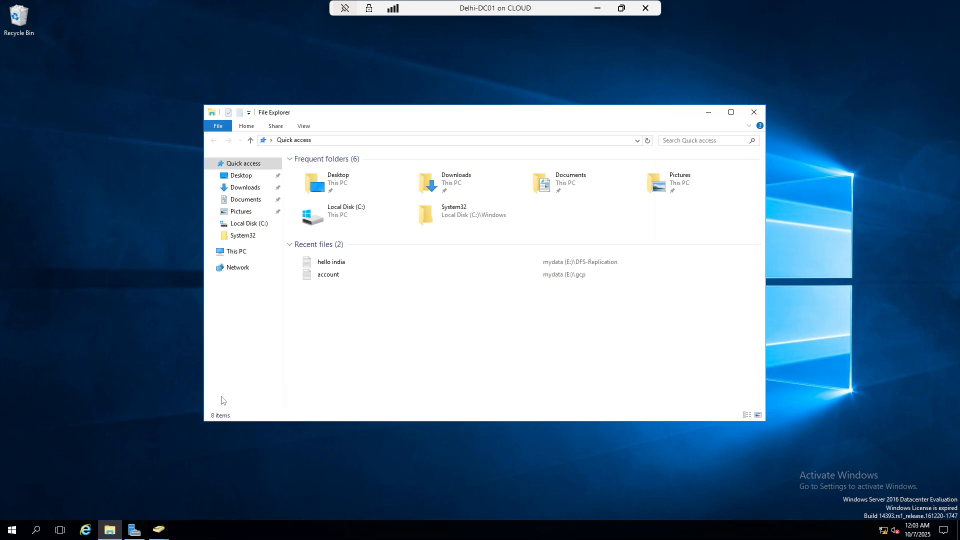
left_click(754, 112)
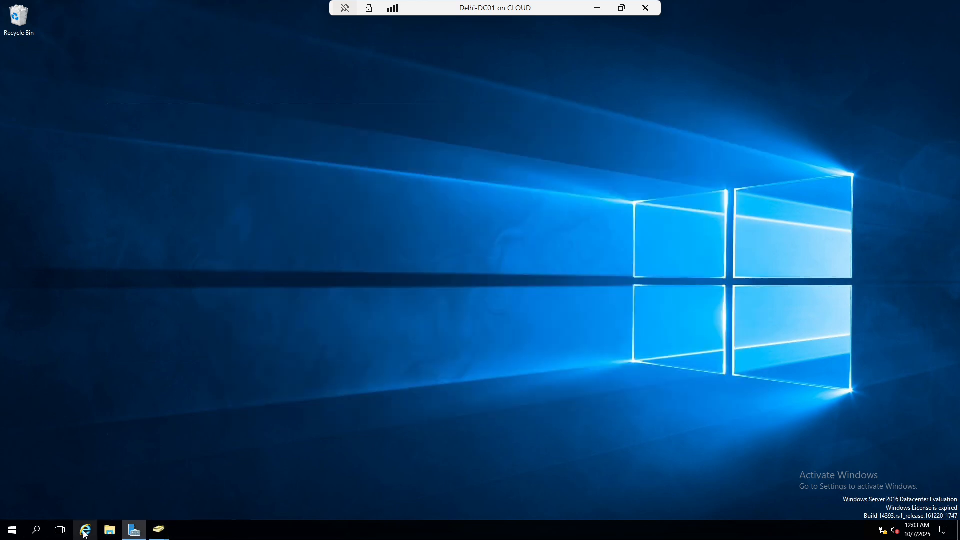
left_click(134, 531)
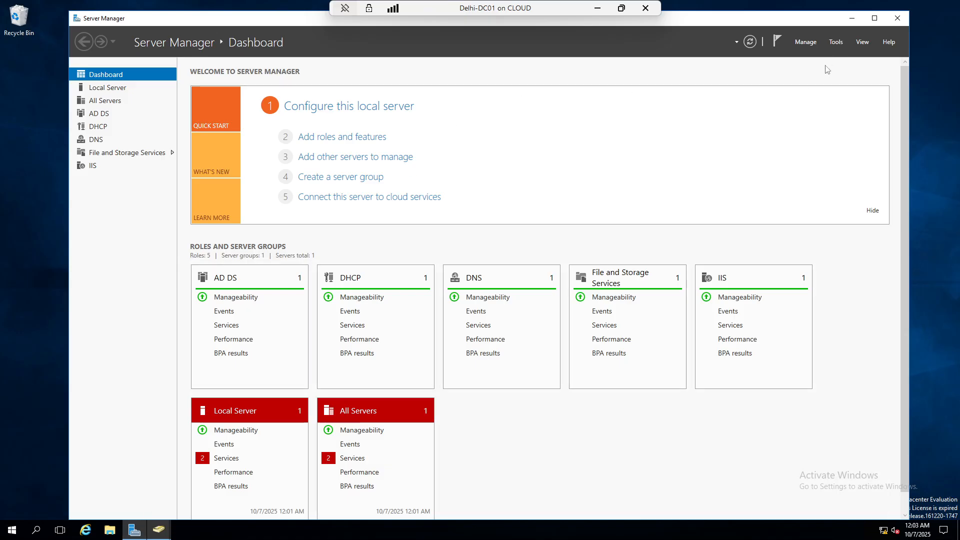
Open Active Directory Sites and Services and delete DELHI-ADC02 from Default-First-Site-Name's Servers
left_click(835, 43)
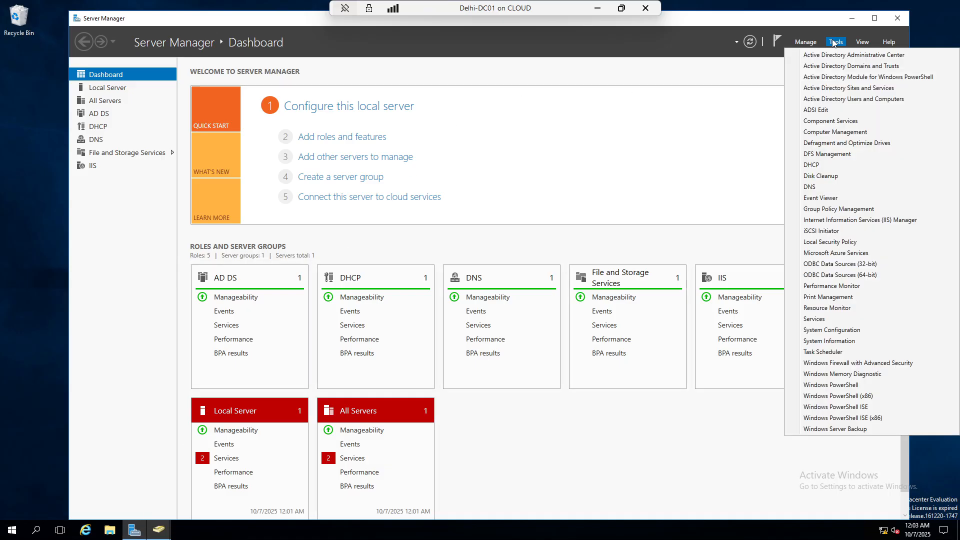
left_click(849, 93)
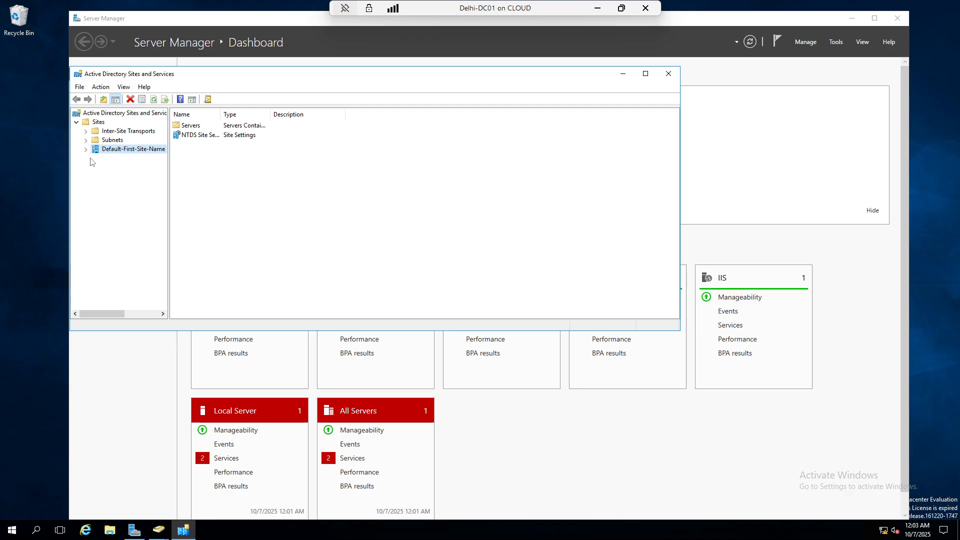
left_click(86, 149)
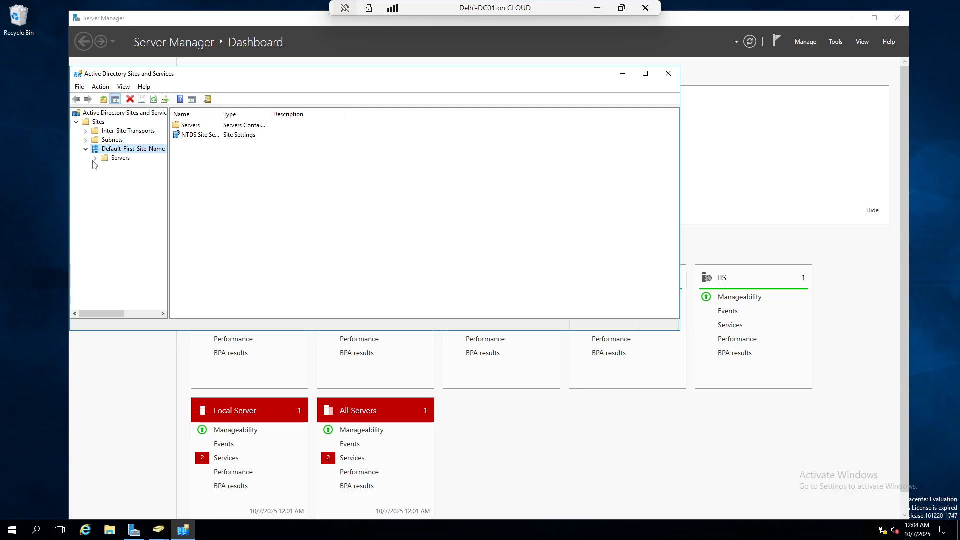
left_click(122, 159)
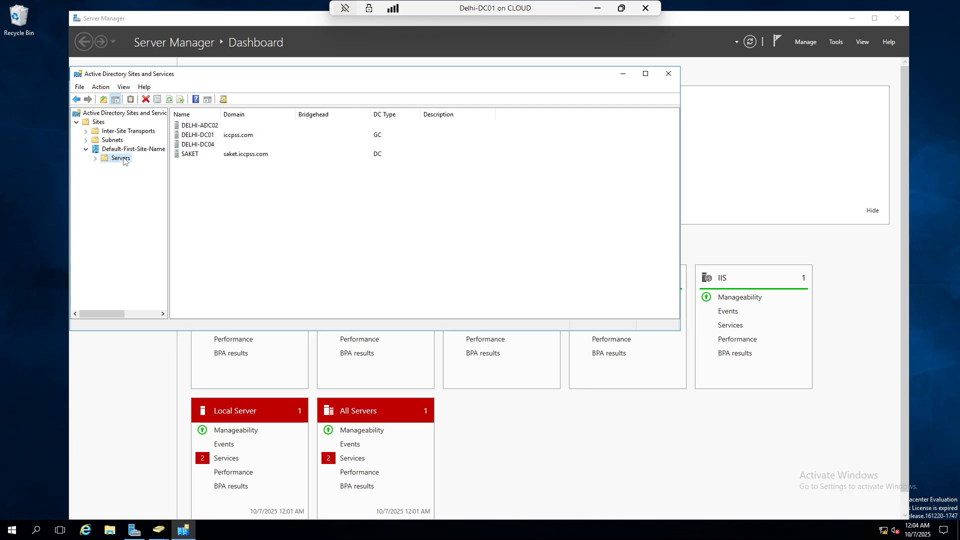
right_click(200, 126)
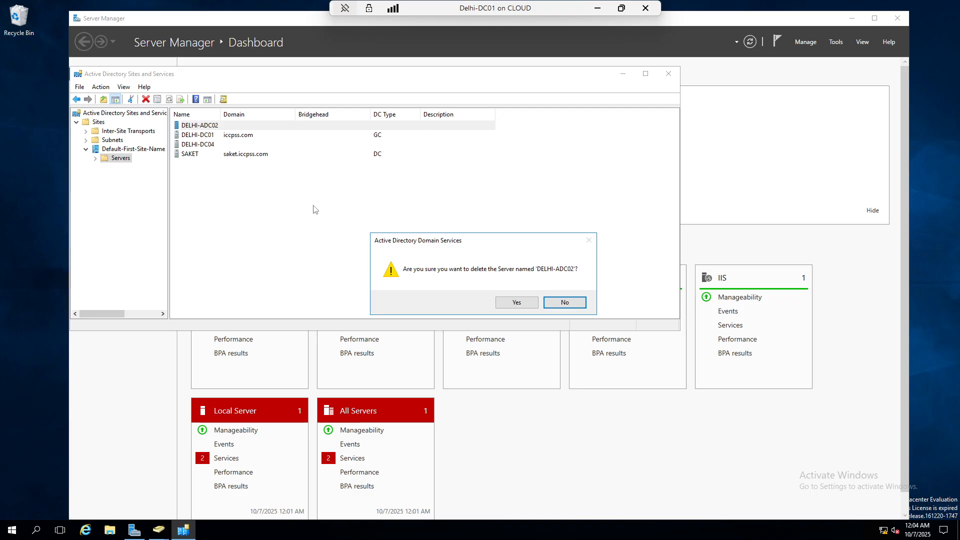
left_click(530, 302)
Attempt to delete the SAKET server and dismiss the error when it is refused
left_click(192, 147)
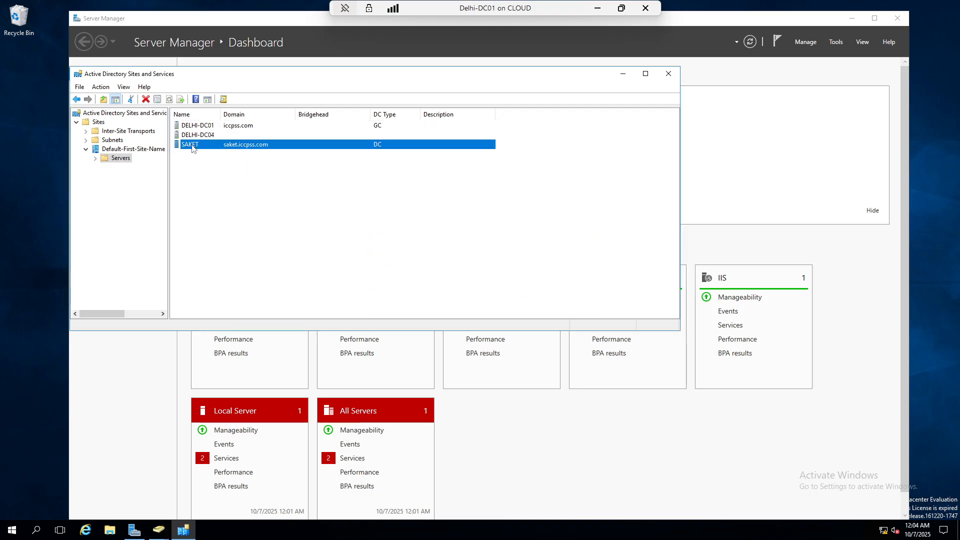
right_click(192, 147)
left_click(226, 213)
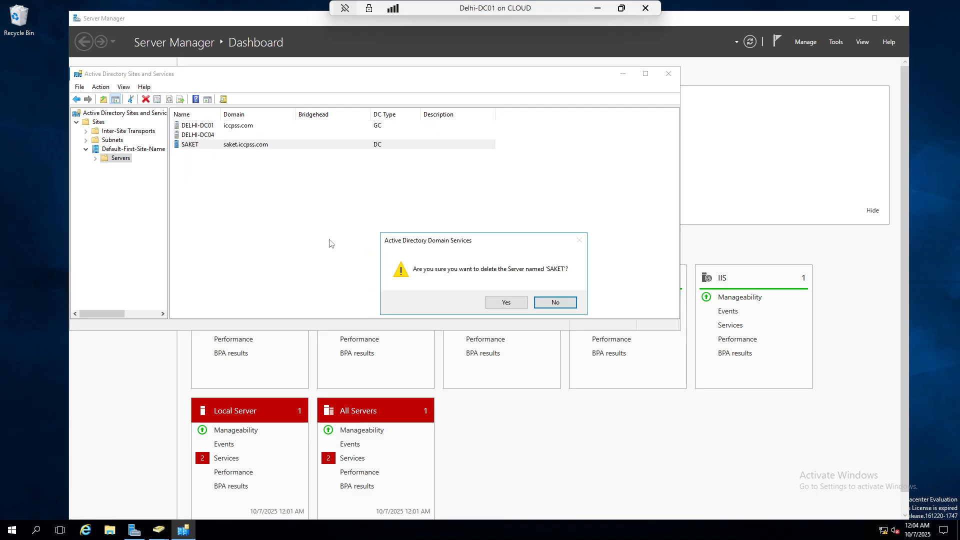
left_click(511, 303)
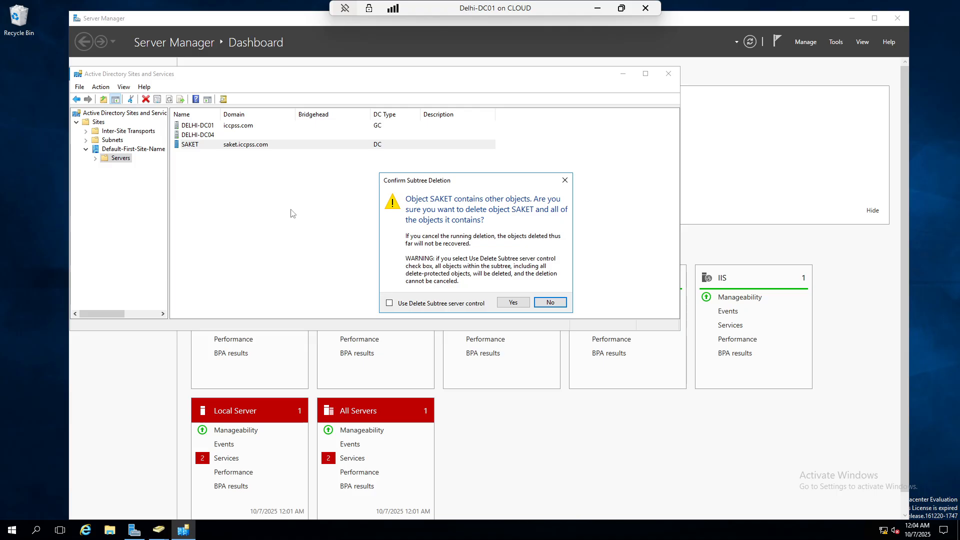
left_click(500, 303)
left_click(562, 323)
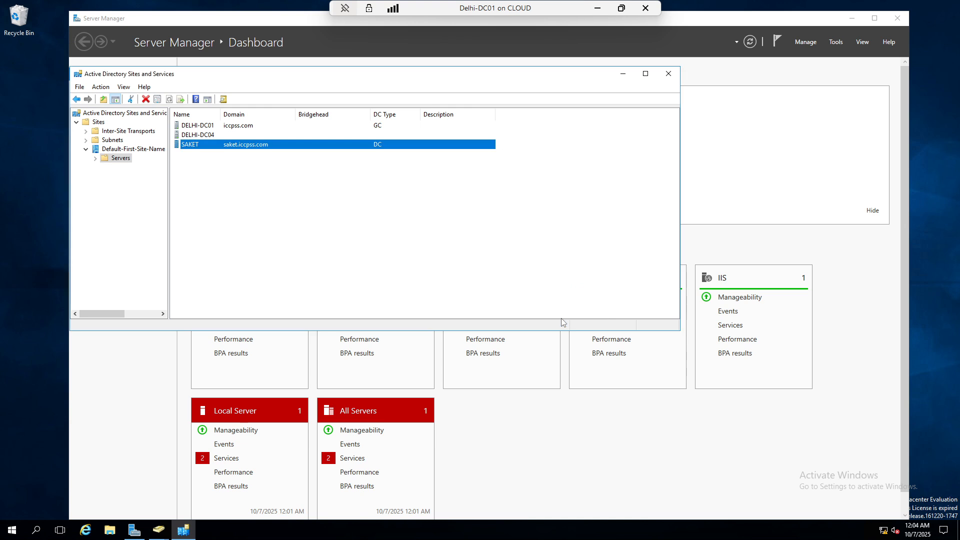
left_click(113, 141)
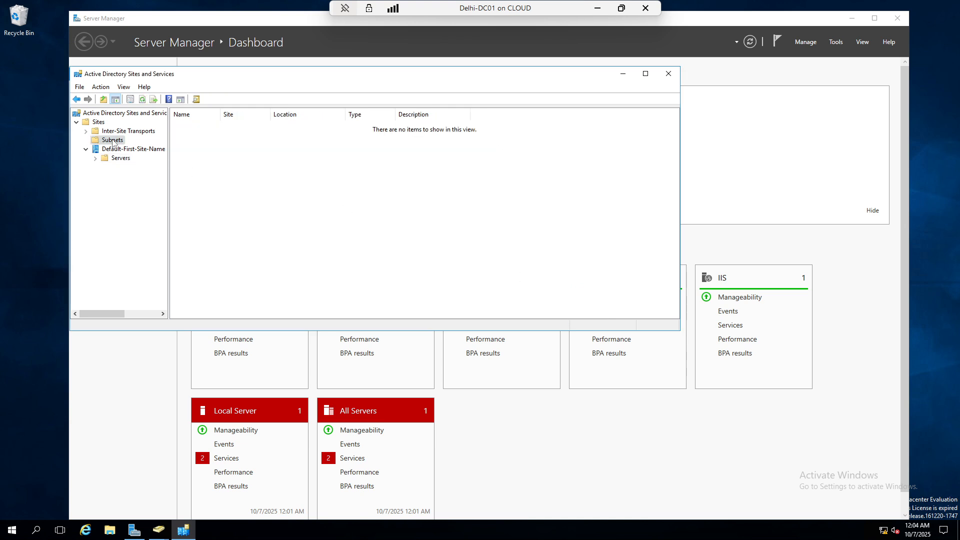
Browse the IP and SMTP inter-site transports, then delete DELHI-DC04 from the default site's servers
double_click(115, 132)
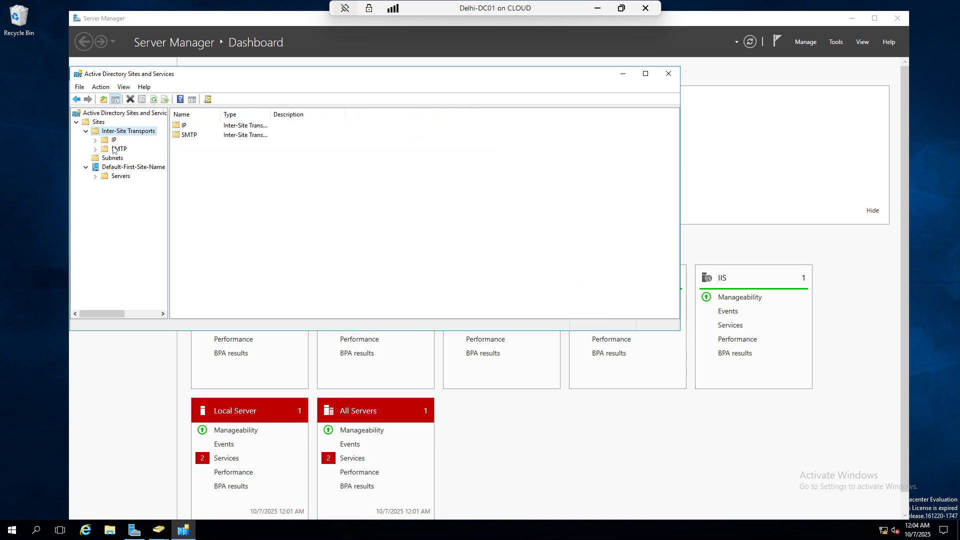
left_click(111, 141)
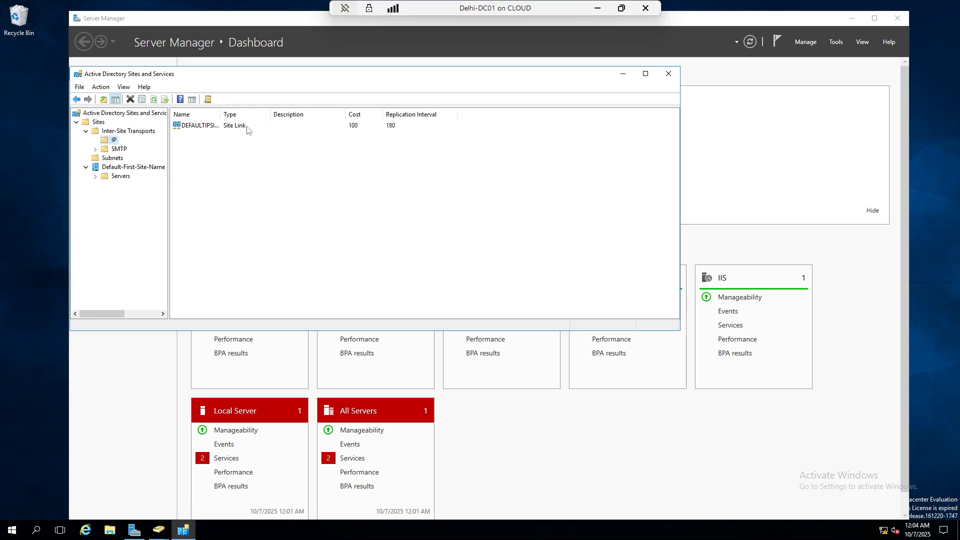
left_click(112, 149)
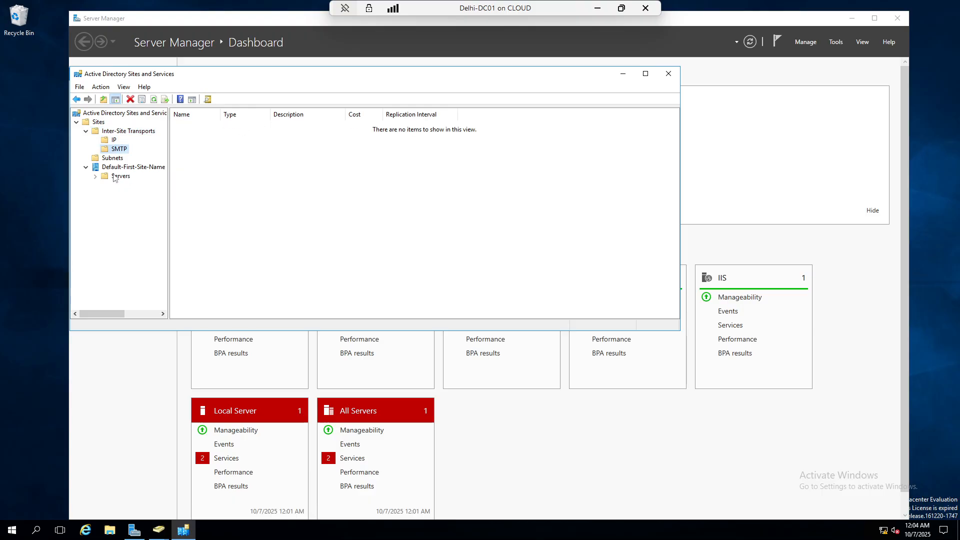
left_click(110, 168)
left_click(119, 176)
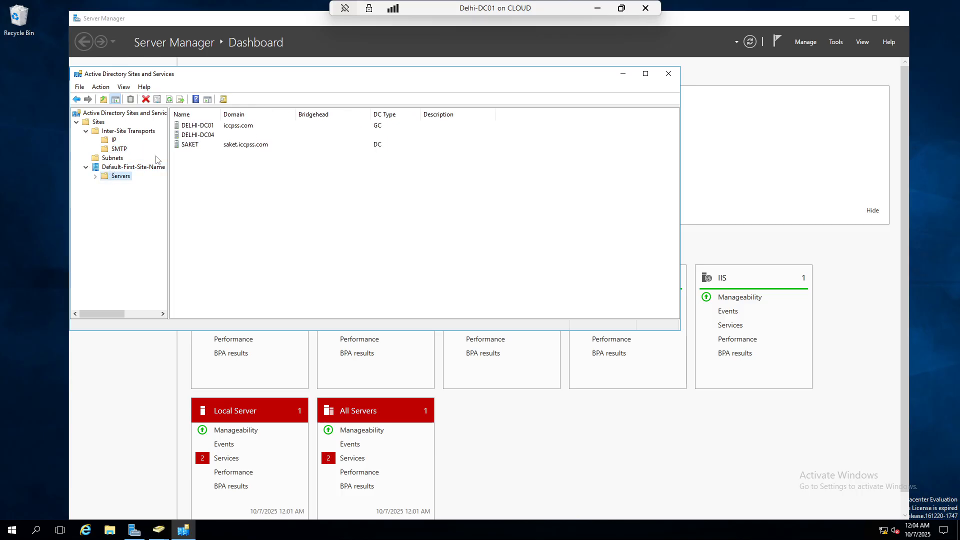
left_click(197, 136)
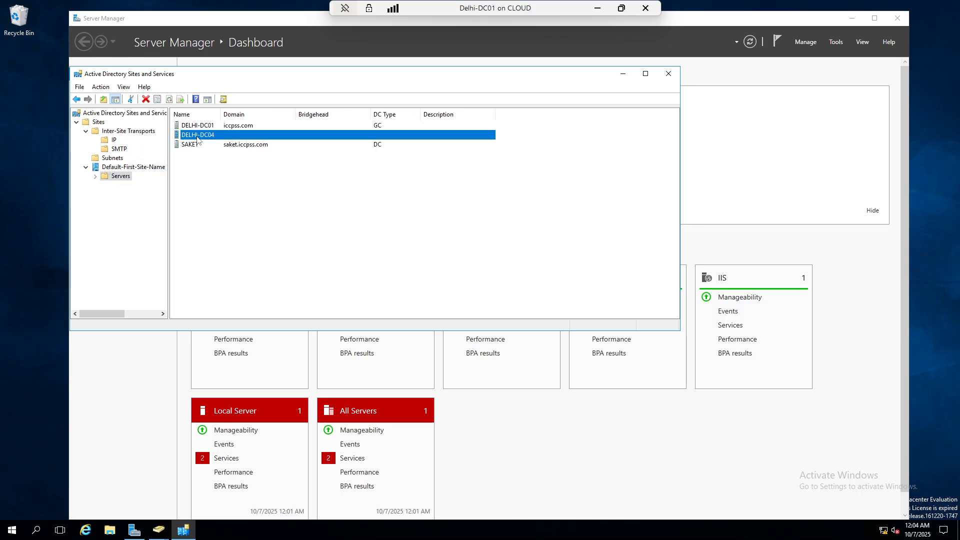
right_click(198, 141)
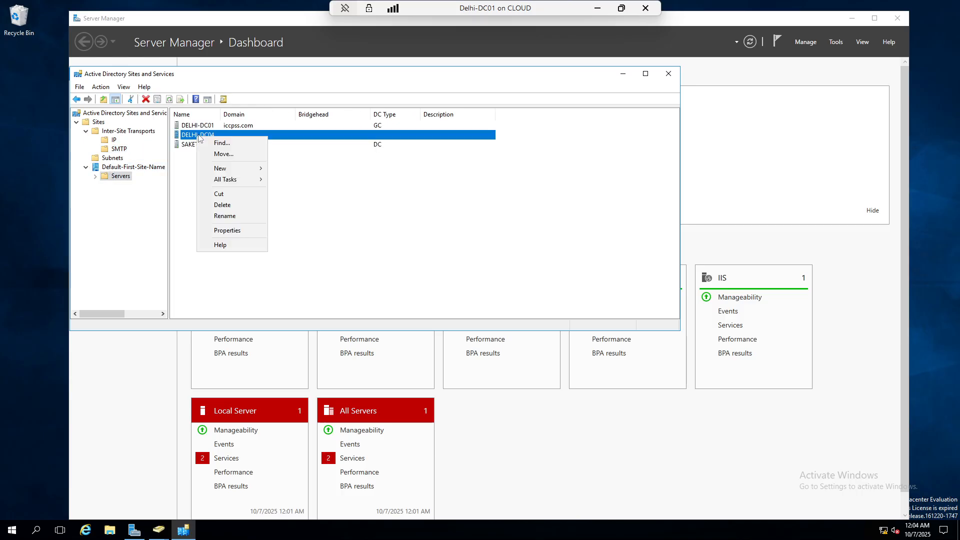
left_click(223, 205)
left_click(515, 304)
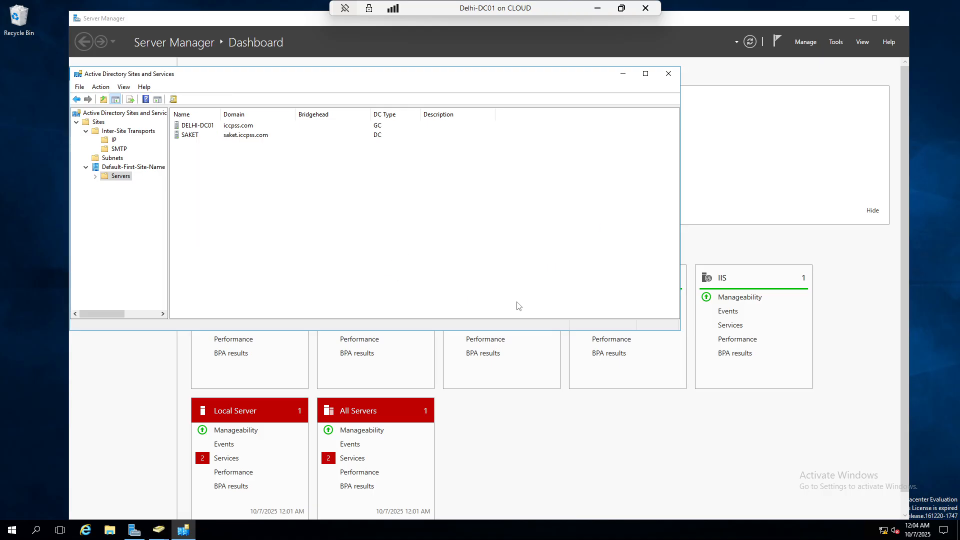
Retry deleting the SAKET server and dismiss the resulting deletion error
left_click(195, 136)
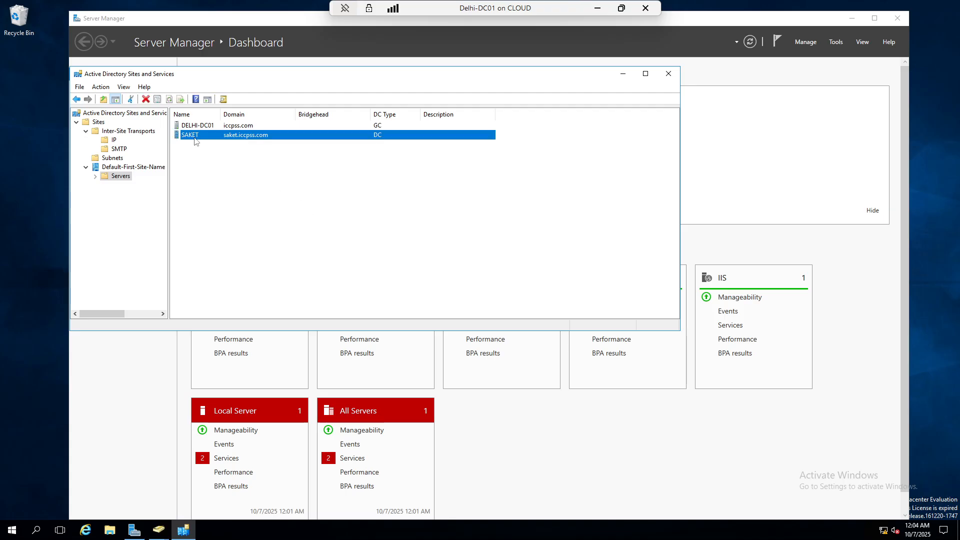
right_click(195, 137)
mouse_move(226, 172)
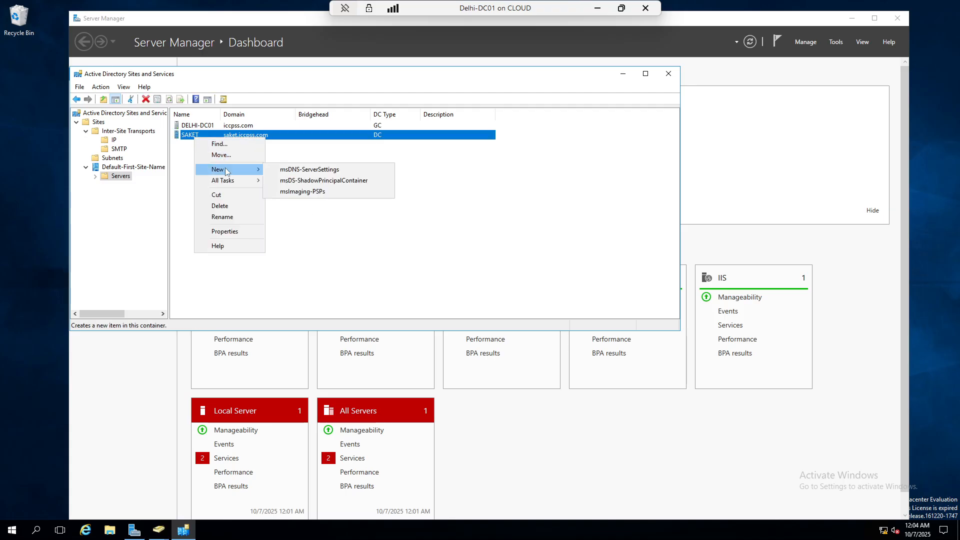
left_click(235, 211)
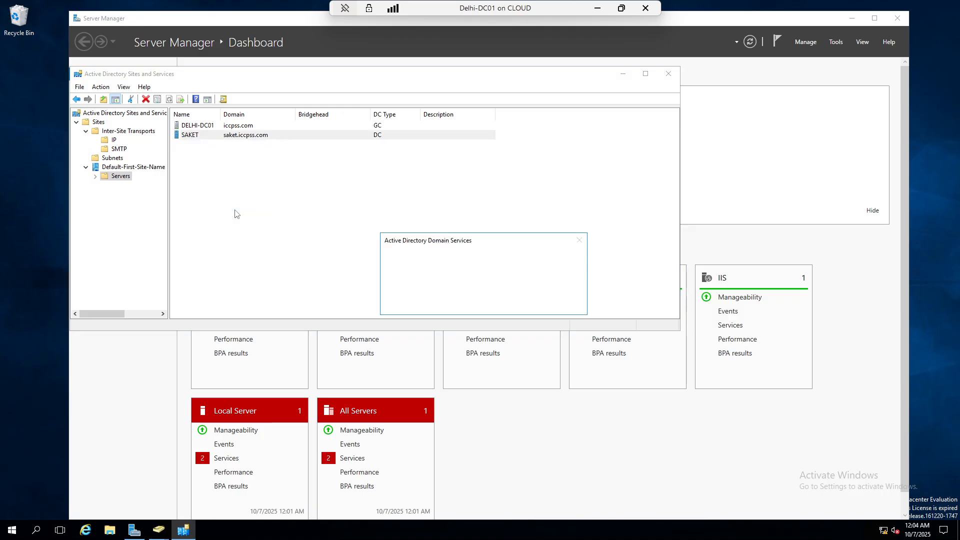
left_click(497, 304)
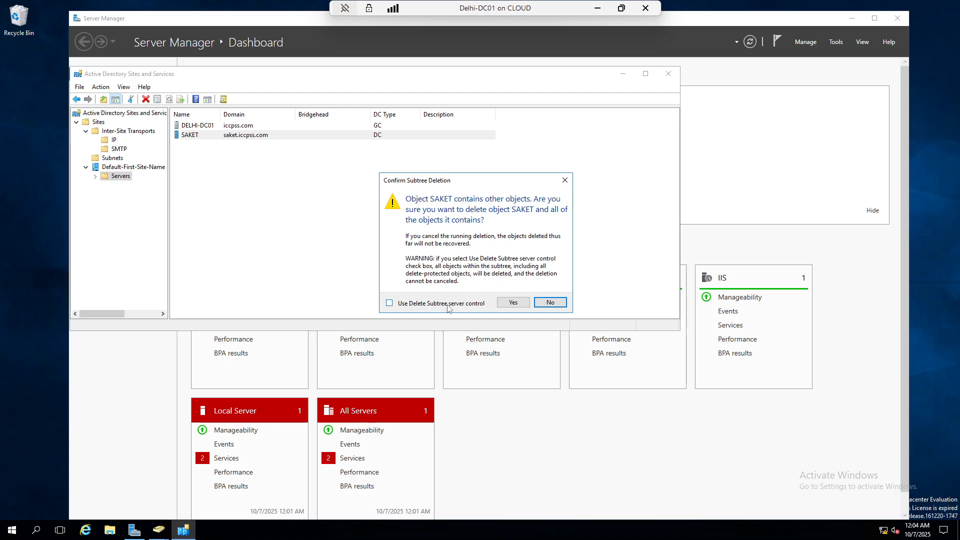
left_click(507, 303)
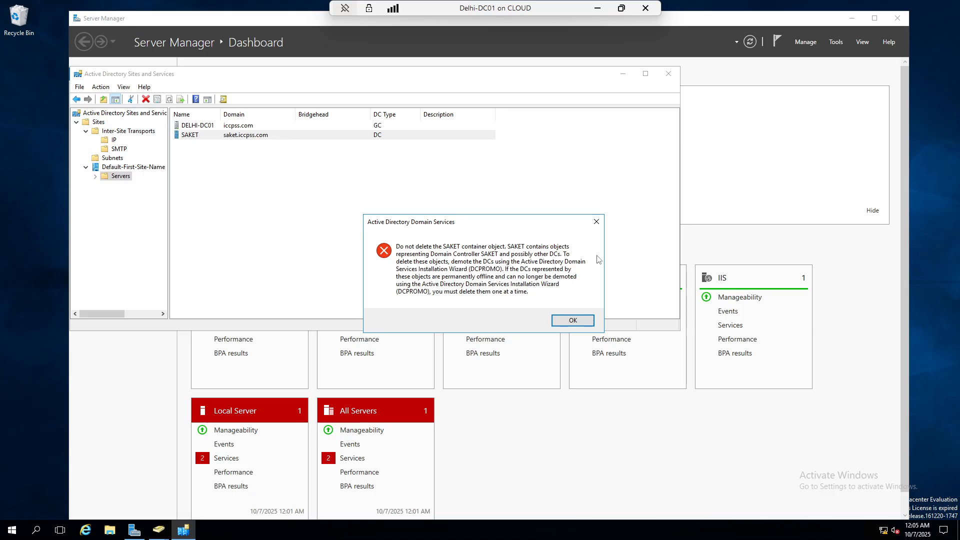
left_click(597, 222)
Select DELHI-DC01, then minimize Sites and Services and Server Manager
left_click(300, 180)
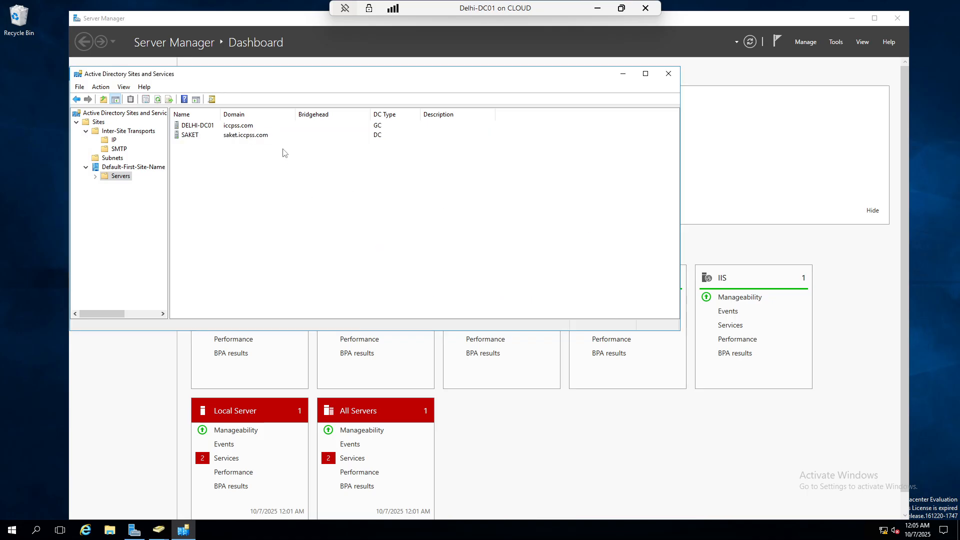
left_click(210, 125)
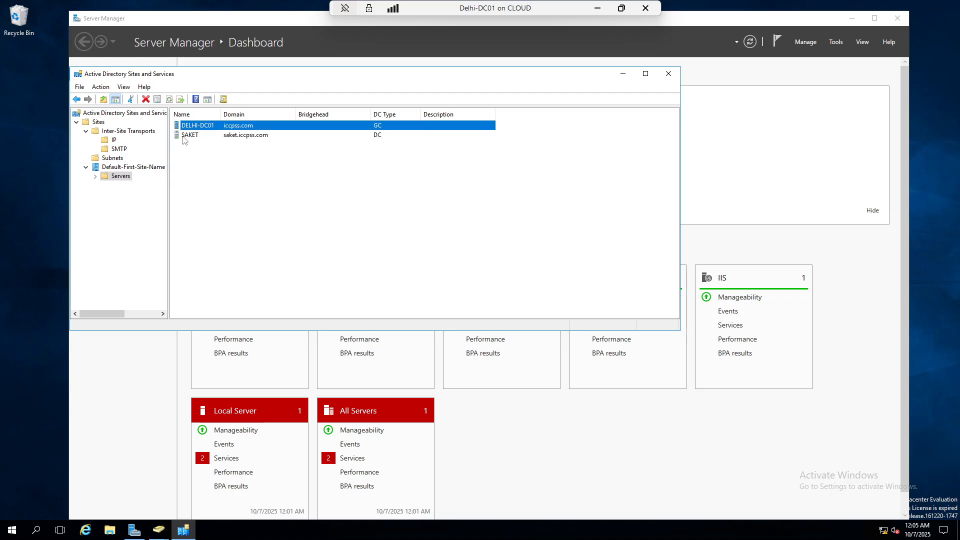
left_click(93, 176)
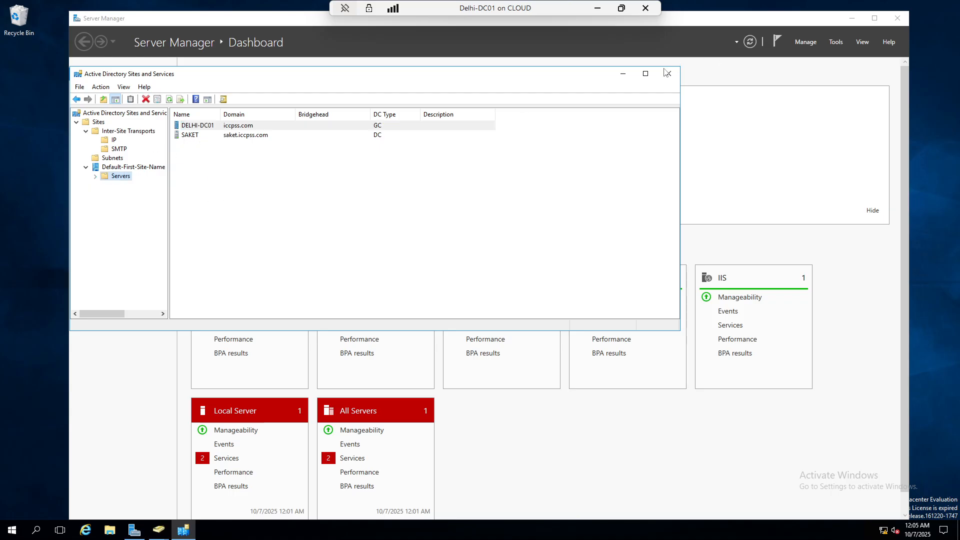
left_click(623, 75)
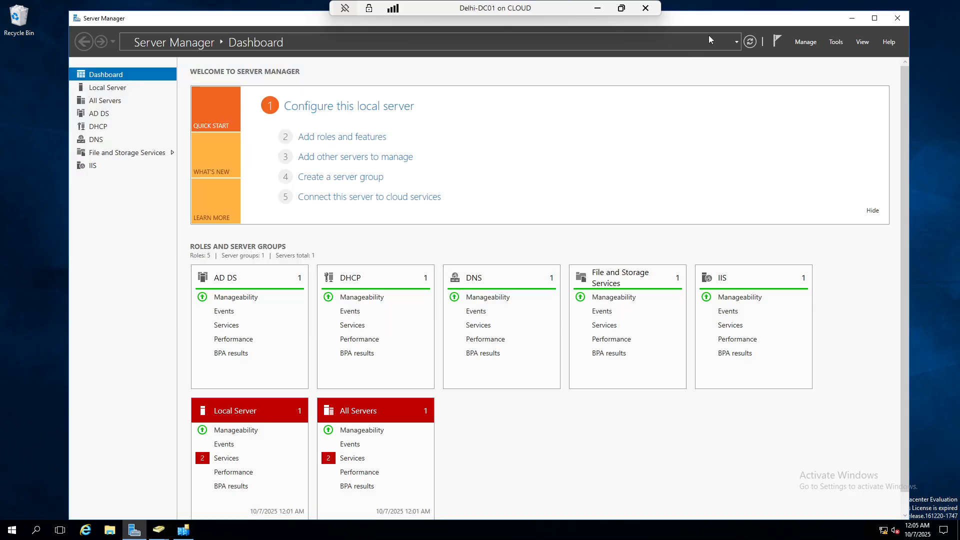
left_click(852, 18)
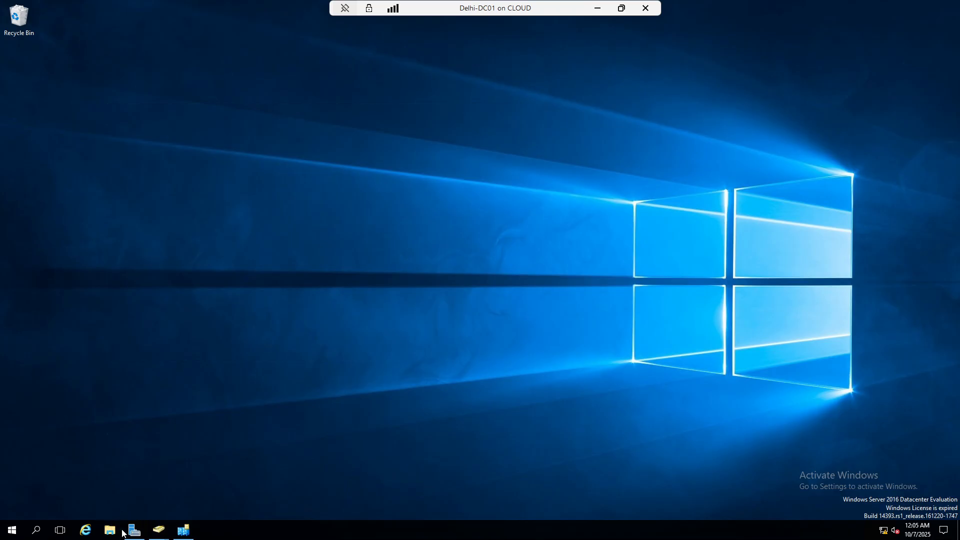
Close an extra Active Directory Users and Computers window and restore Sites and Services
mouse_move(167, 534)
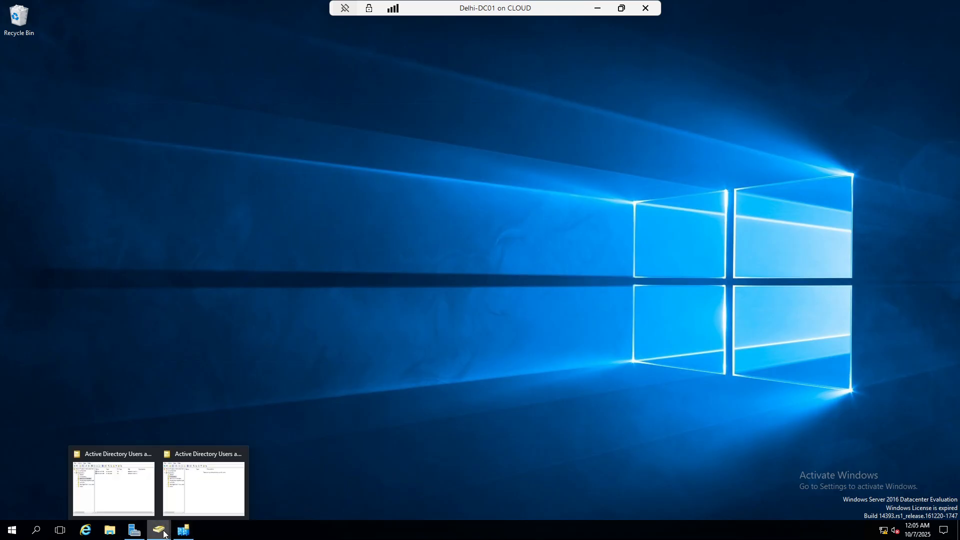
left_click(120, 478)
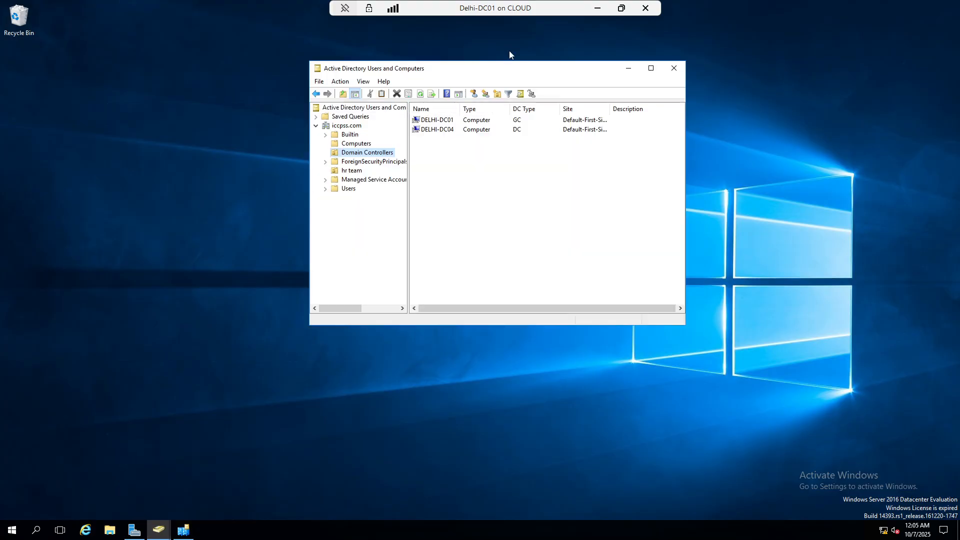
left_click(674, 70)
left_click(183, 531)
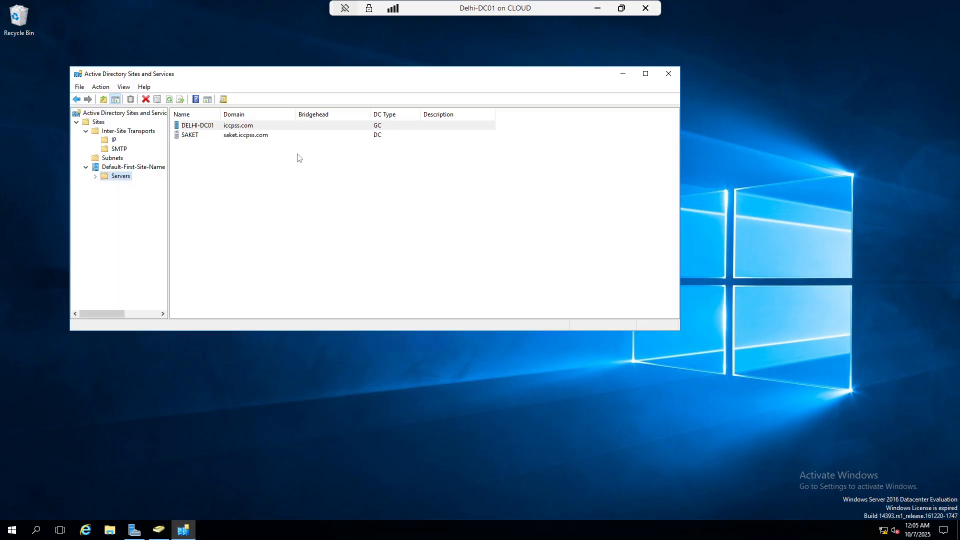
left_click(107, 169)
Create a new site named Delhi linked to DEFAULTIPSITELINK
left_click(95, 123)
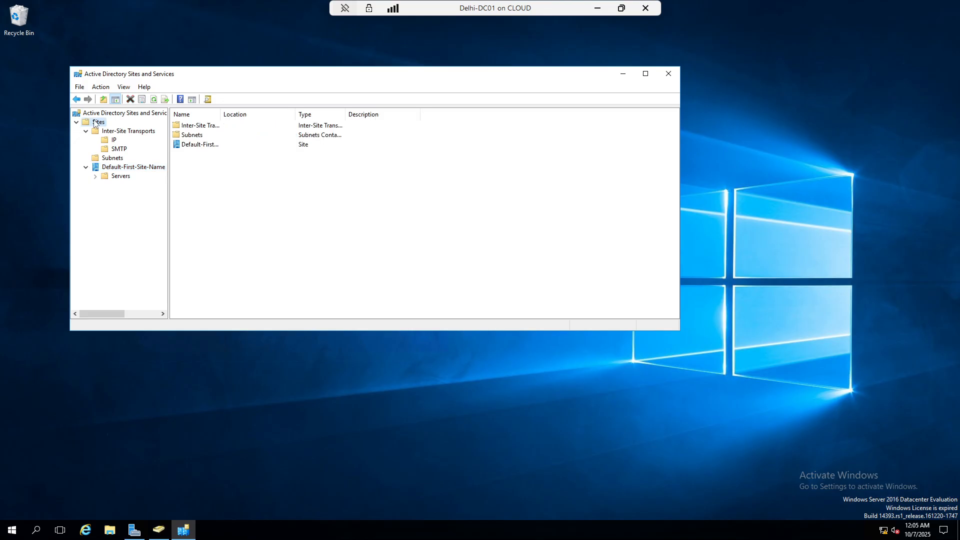
right_click(95, 124)
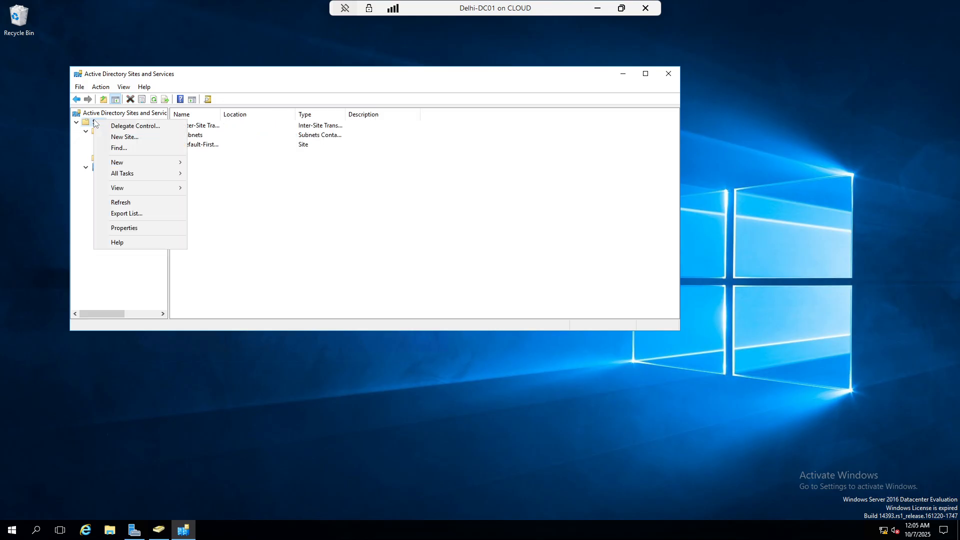
left_click(125, 137)
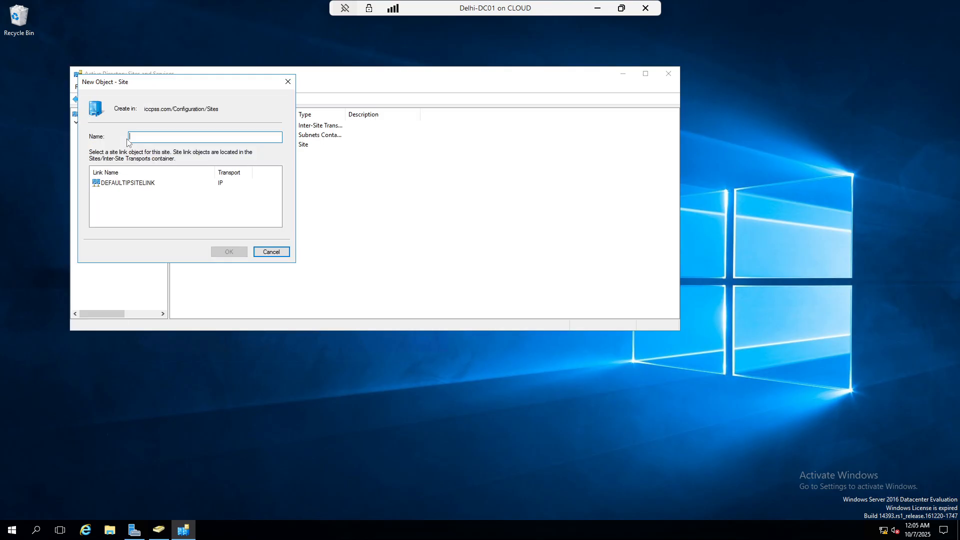
left_click(129, 183)
left_click(163, 138)
type("Delhi")
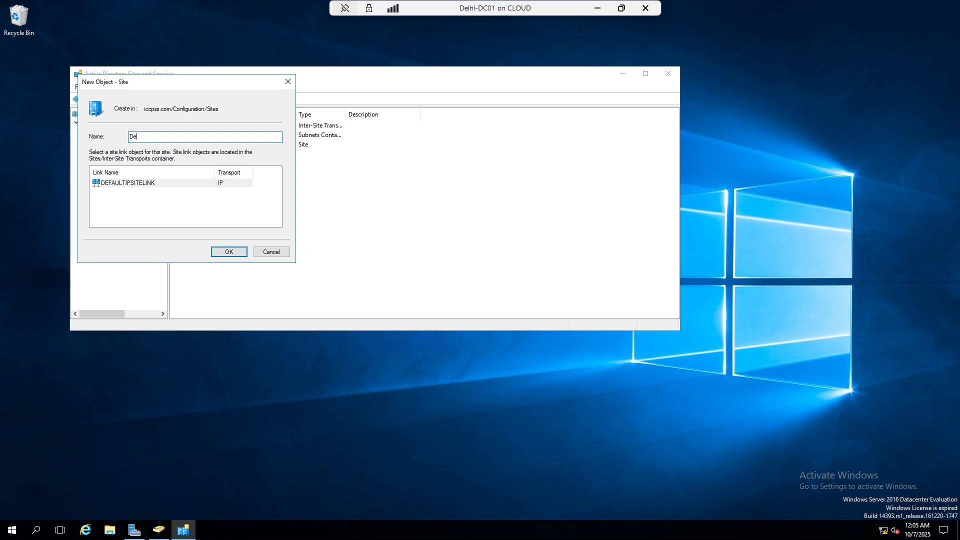
left_click(228, 252)
left_click(515, 340)
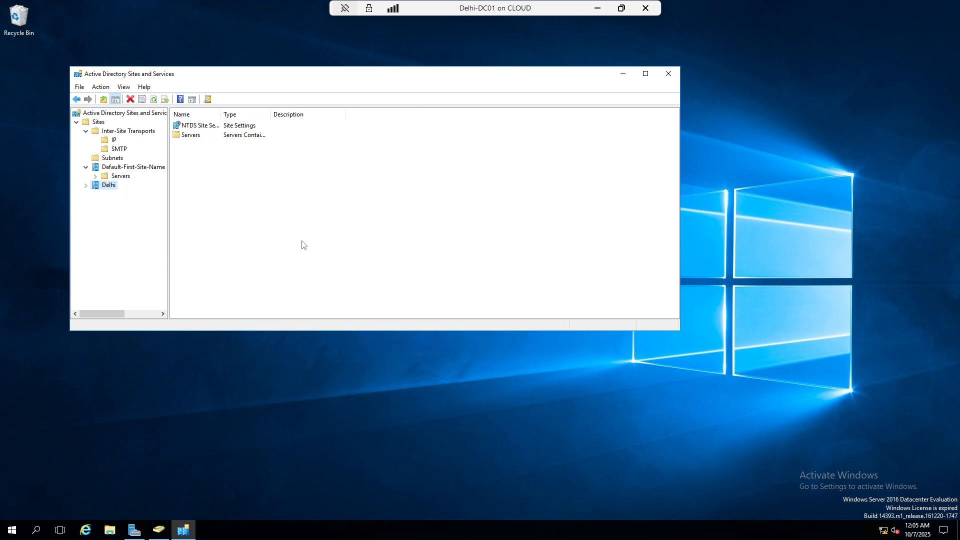
Create the Mumbai and Noida sites, each linked to DEFAULTIPSITELINK
right_click(98, 123)
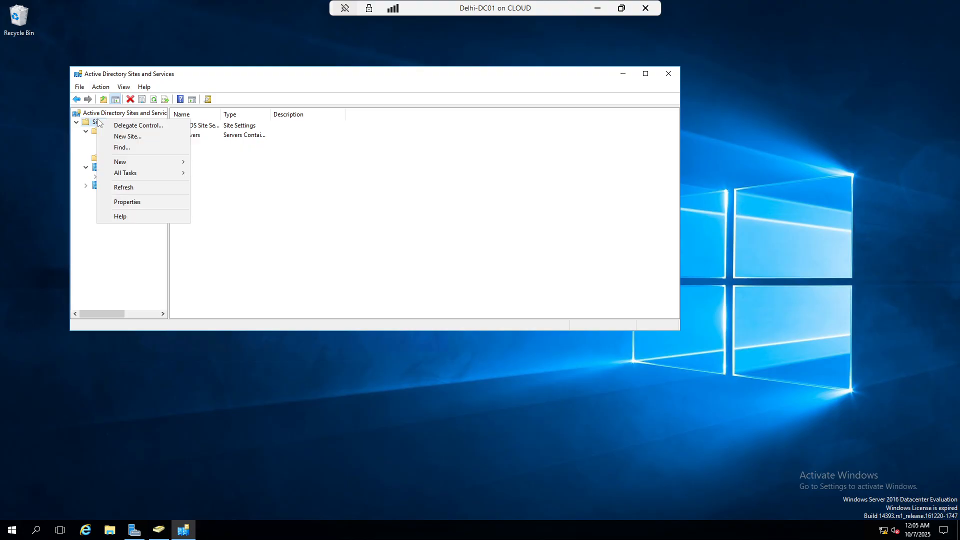
left_click(126, 137)
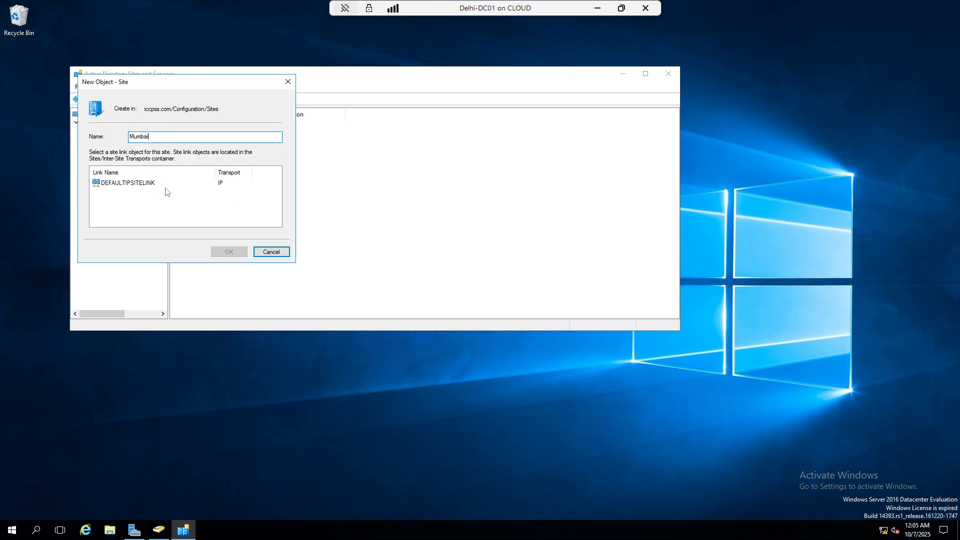
left_click(133, 183)
left_click(228, 252)
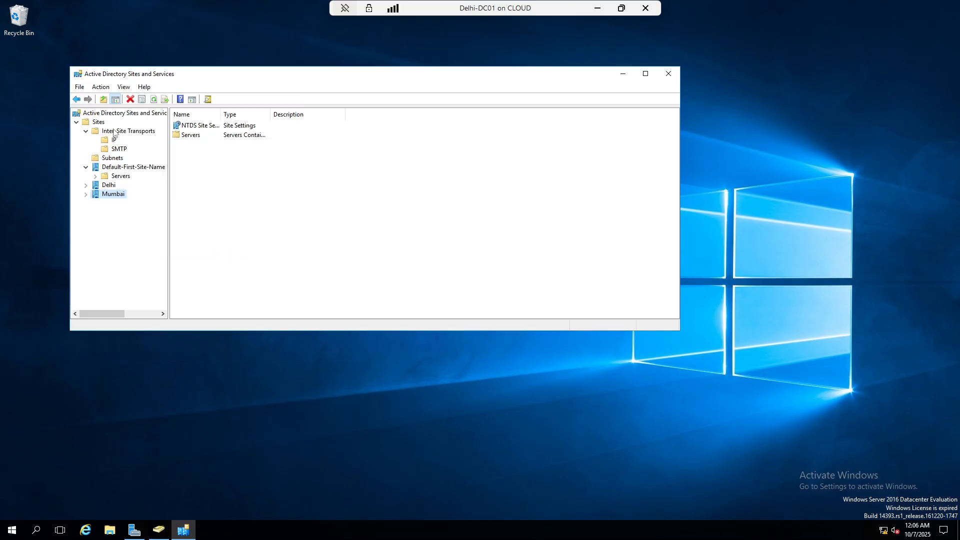
right_click(98, 123)
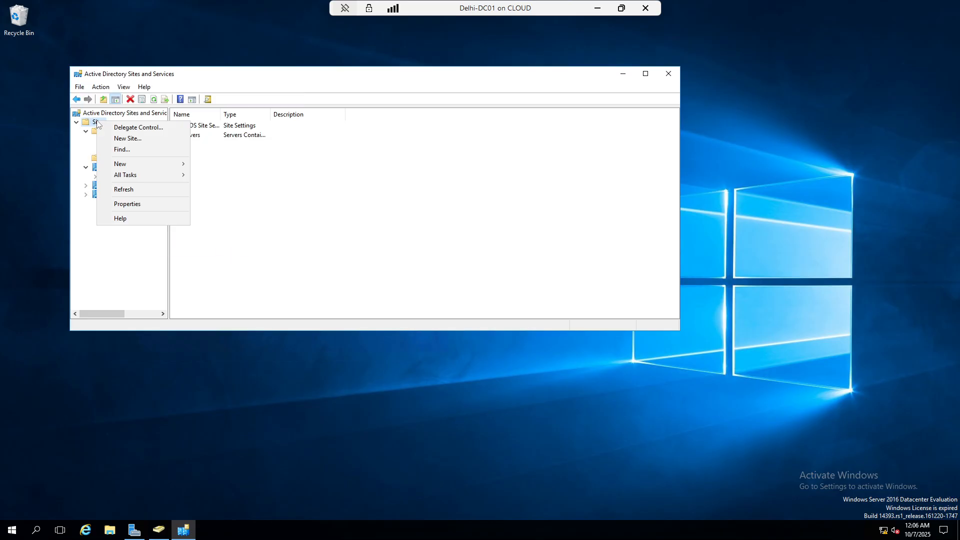
left_click(124, 139)
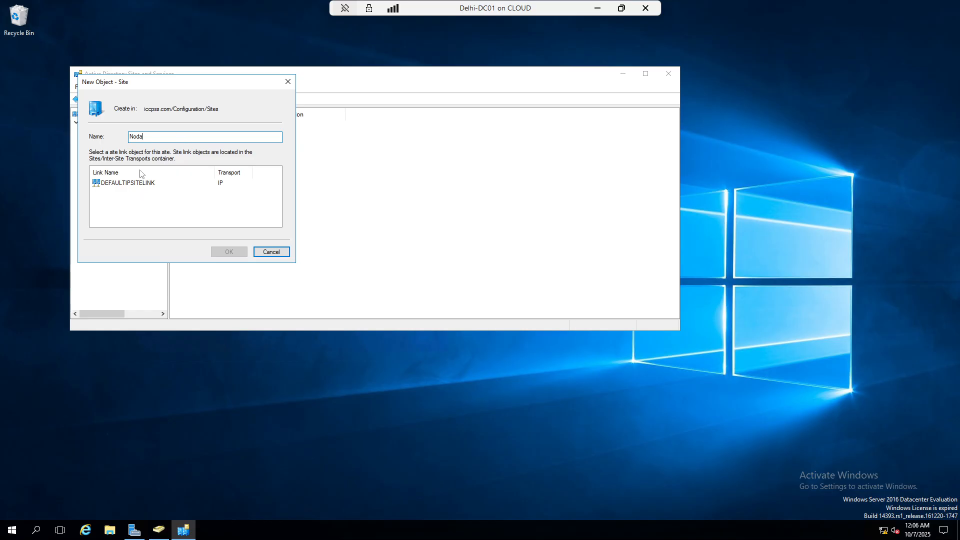
type("da")
left_click(143, 184)
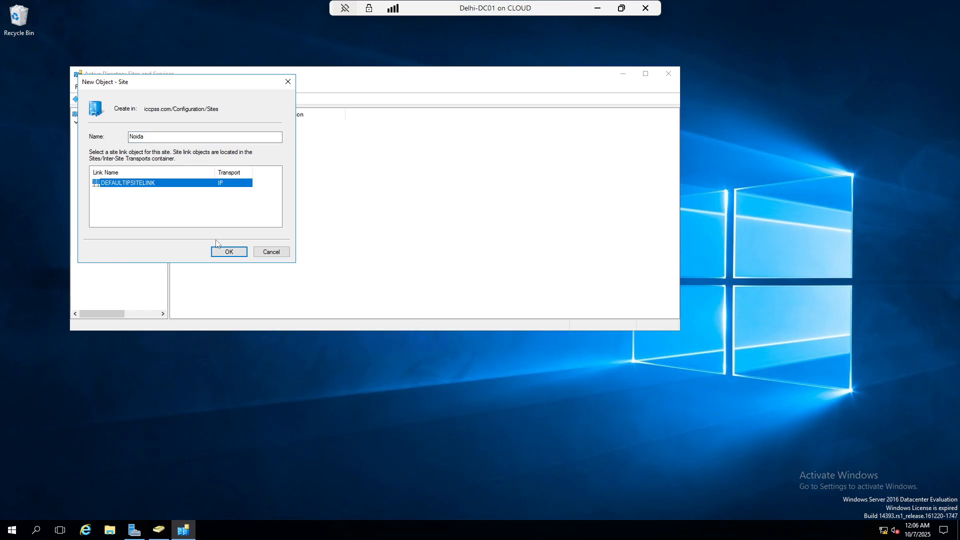
left_click(224, 253)
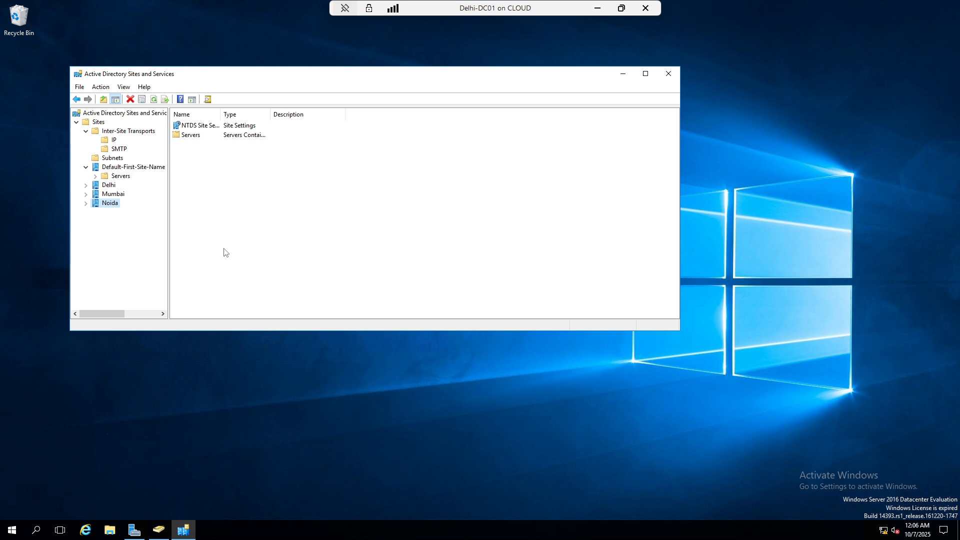
Move DELHI-DC01 from Default-First-Site-Name into the Delhi site
left_click(95, 176)
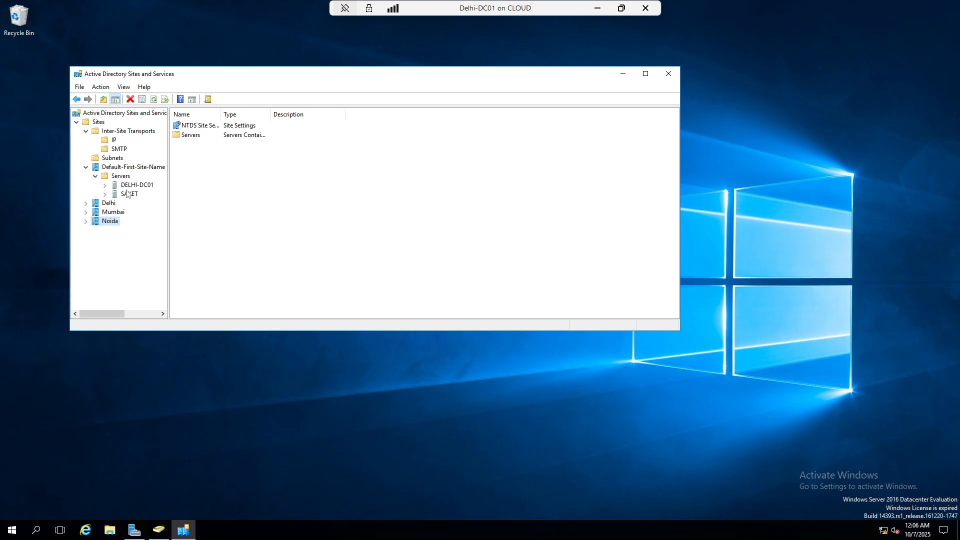
right_click(133, 187)
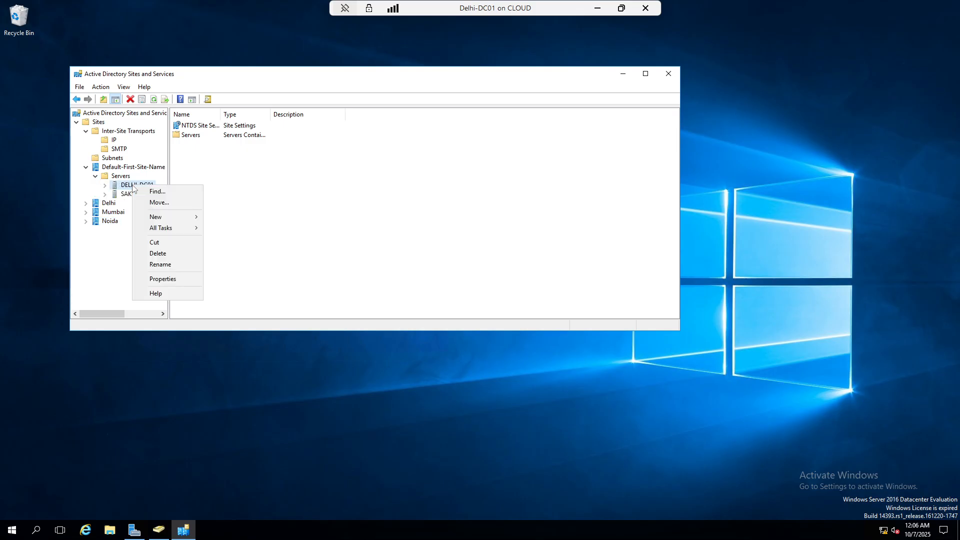
left_click(167, 202)
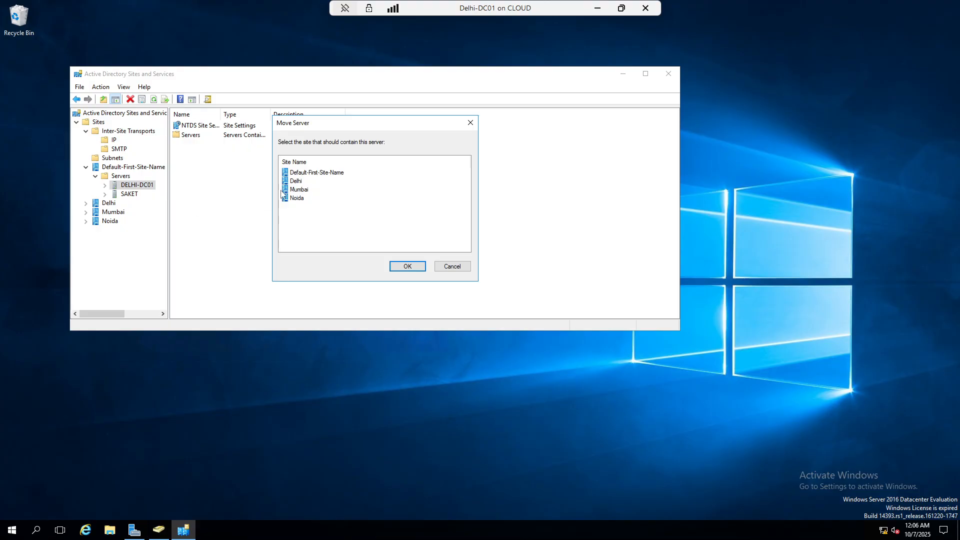
left_click(294, 181)
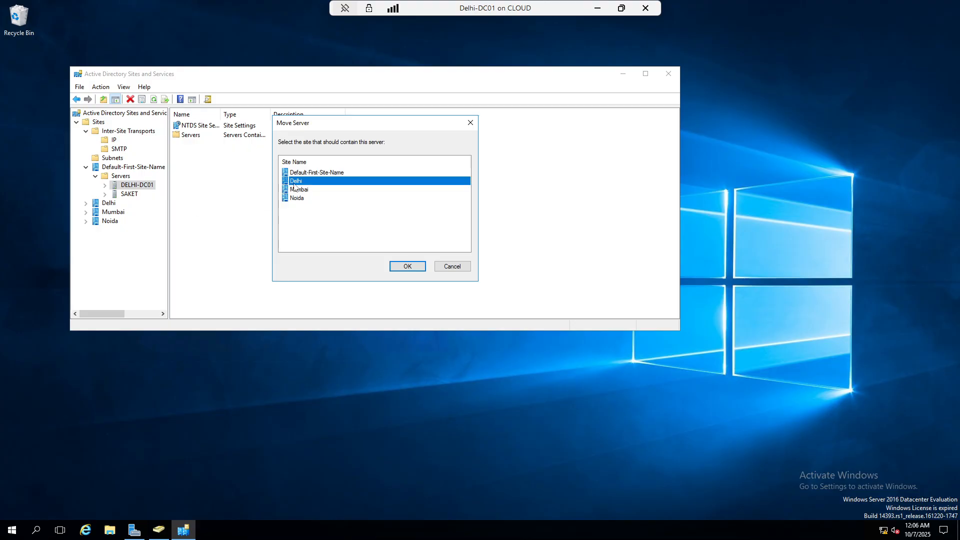
left_click(407, 266)
left_click(357, 243)
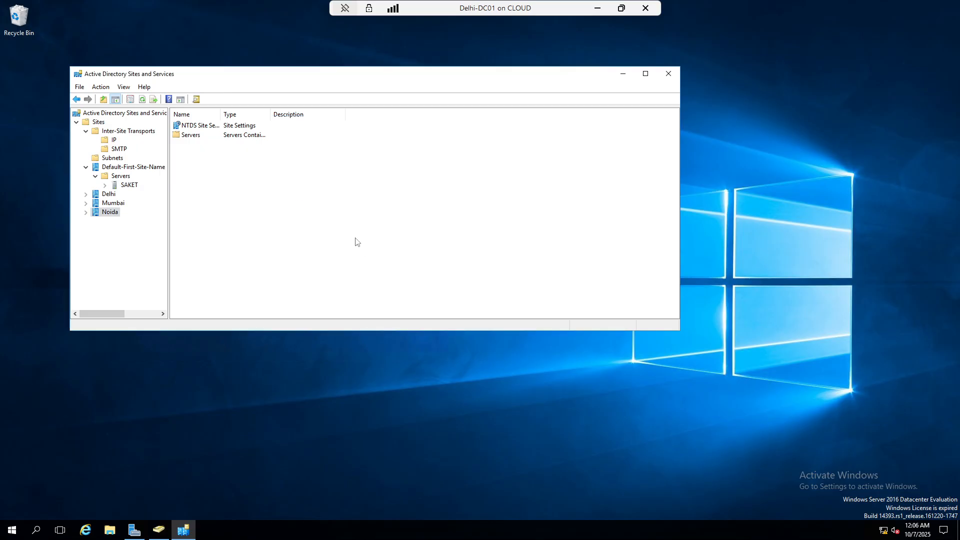
Expand the Delhi, Mumbai and Noida sites to check their Servers containers
left_click(85, 194)
double_click(119, 203)
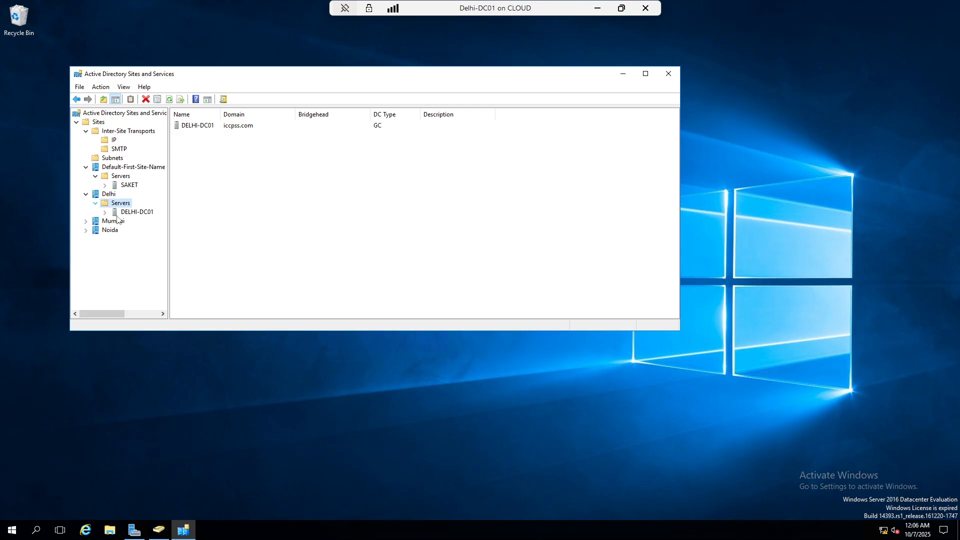
left_click(86, 221)
left_click(95, 230)
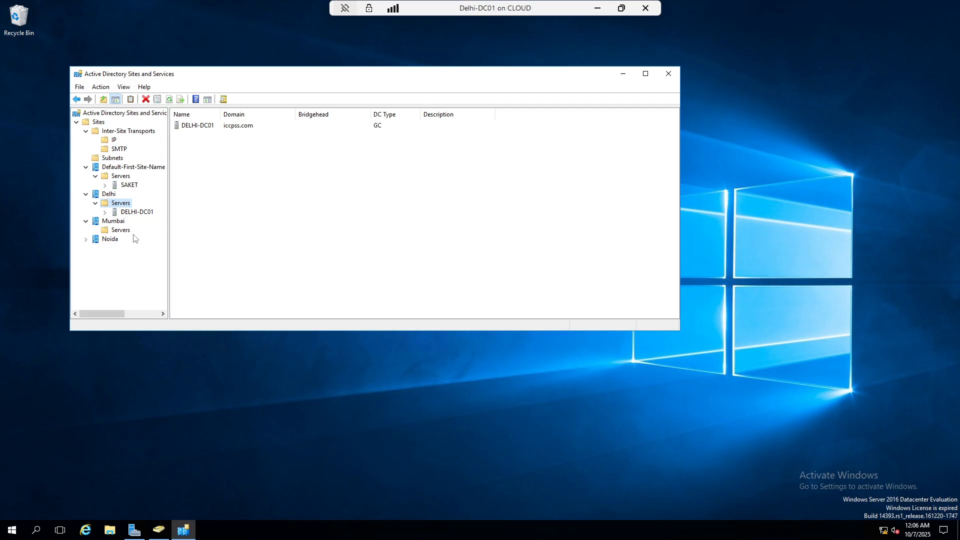
left_click(85, 240)
In Hyper-V Manager, connect to the Delhi-ADC02 console at 1366 by 768
left_click(599, 9)
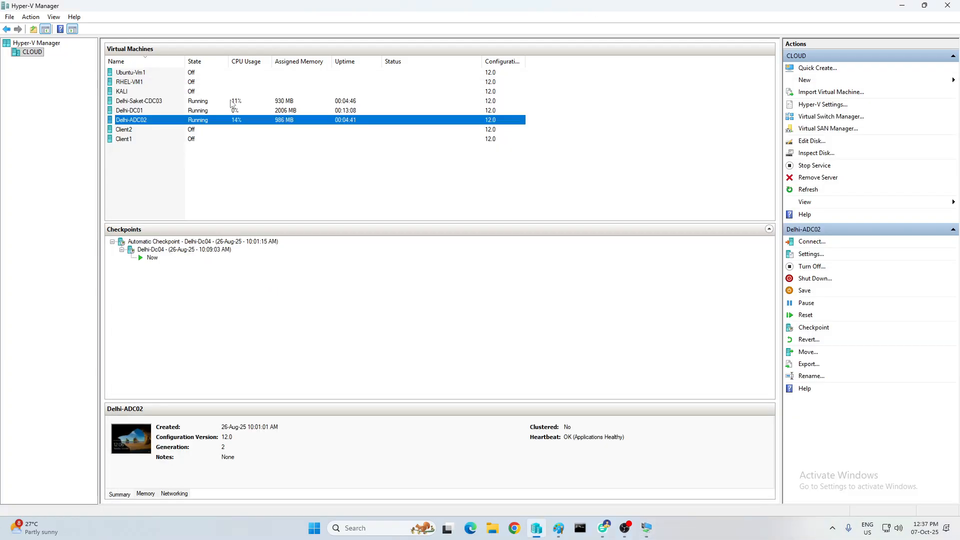
left_click(222, 158)
left_click(129, 121)
right_click(129, 122)
left_click(170, 128)
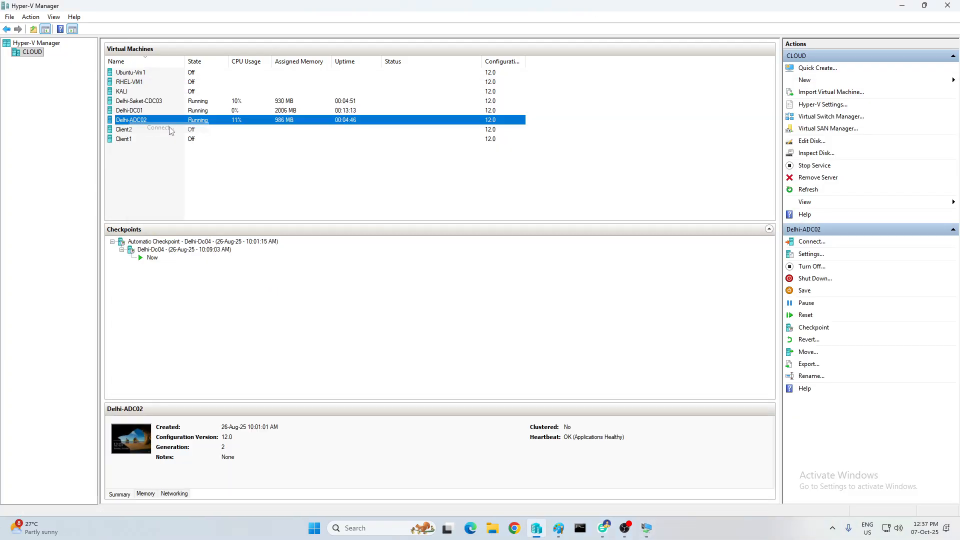
left_click(289, 205)
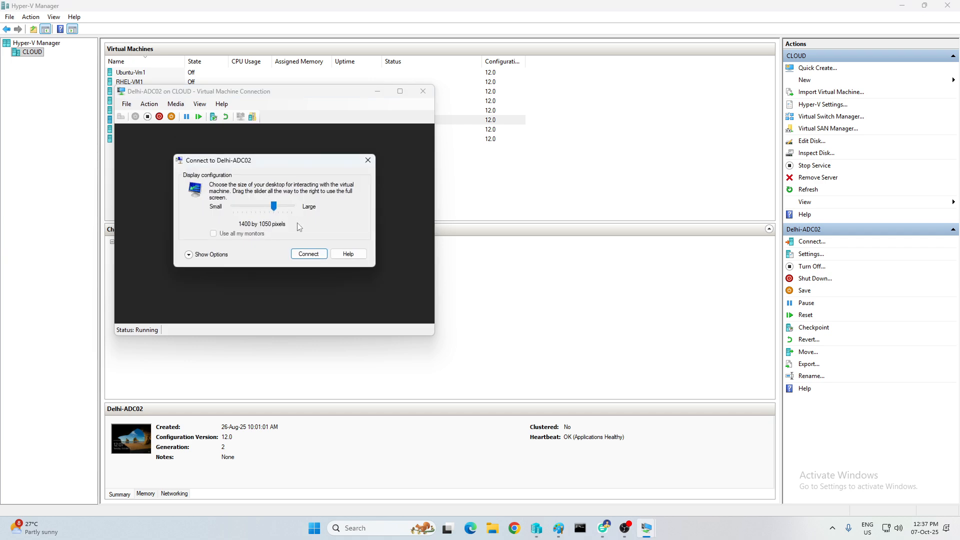
left_click(271, 205)
left_click(309, 254)
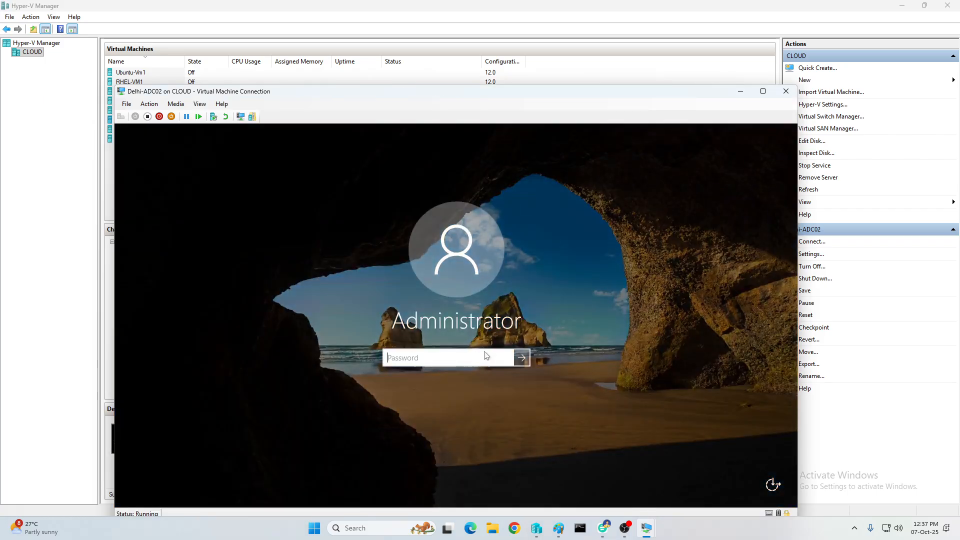
Sign in with the Administrator password and make the session full screen
type("••••••••")
key("Return")
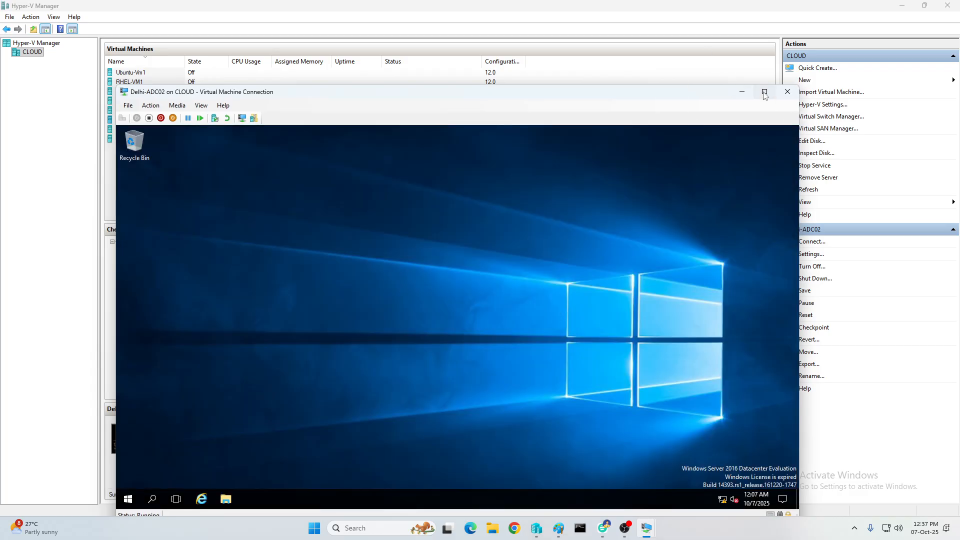
left_click(765, 92)
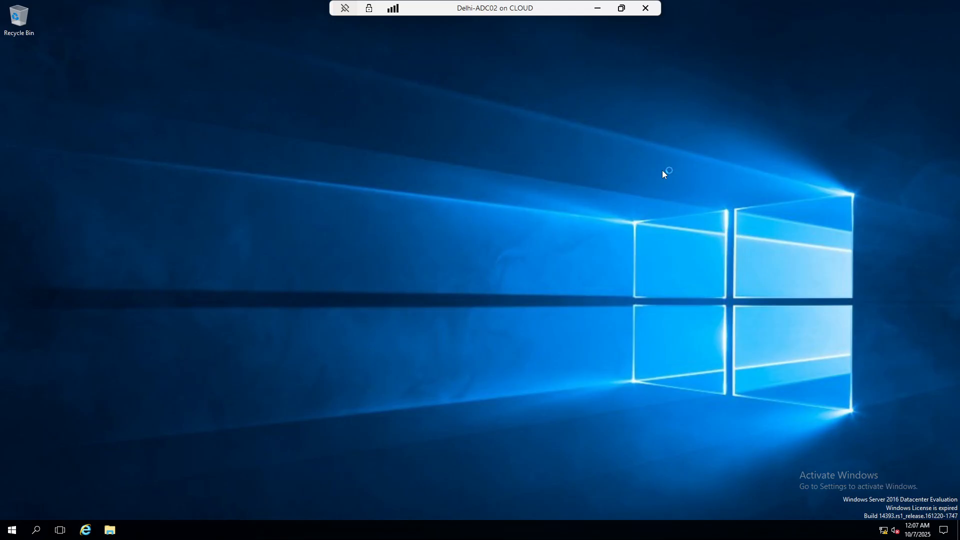
Ping 10.0.0.1 from the Run prompt to test connectivity to the domain controller
key("super+r")
type("p")
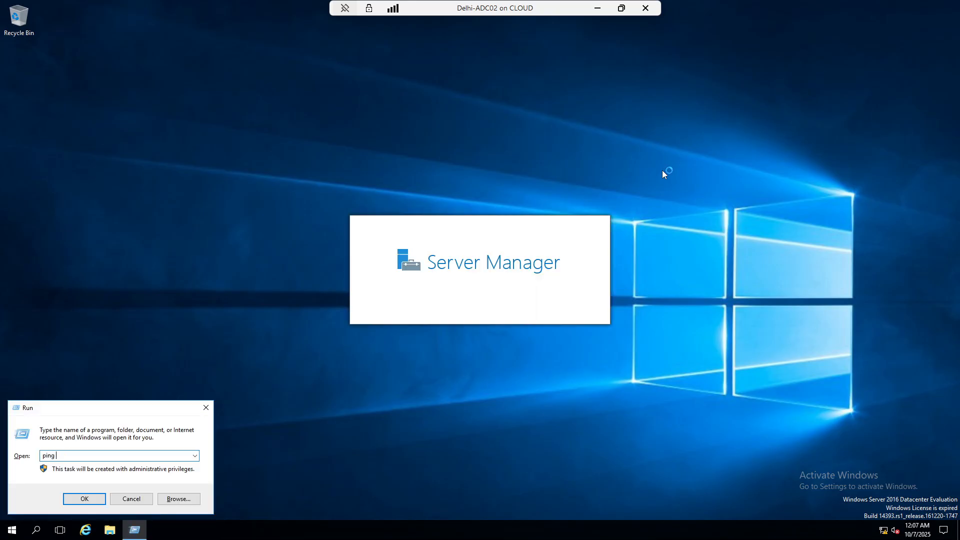
type("ing 10.0.0.1")
key("Return")
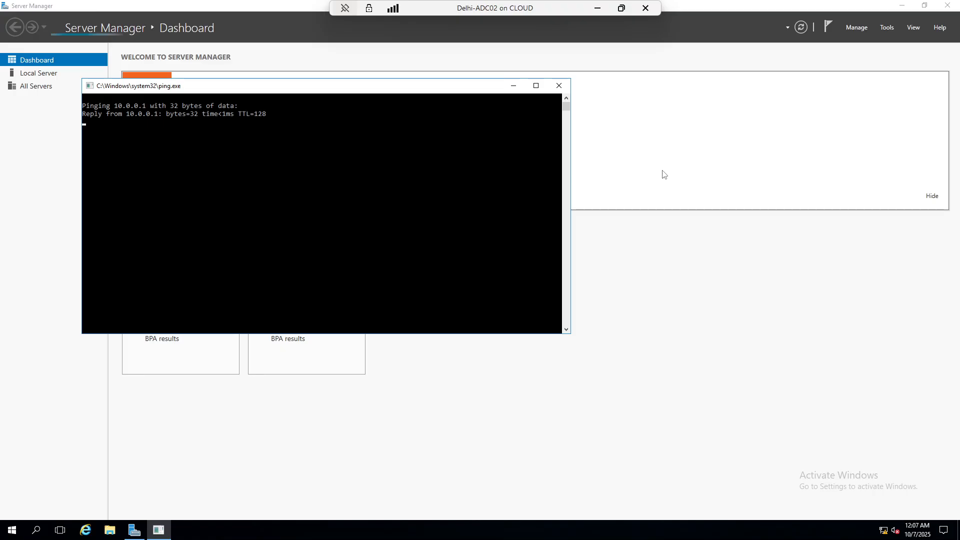
left_click(559, 85)
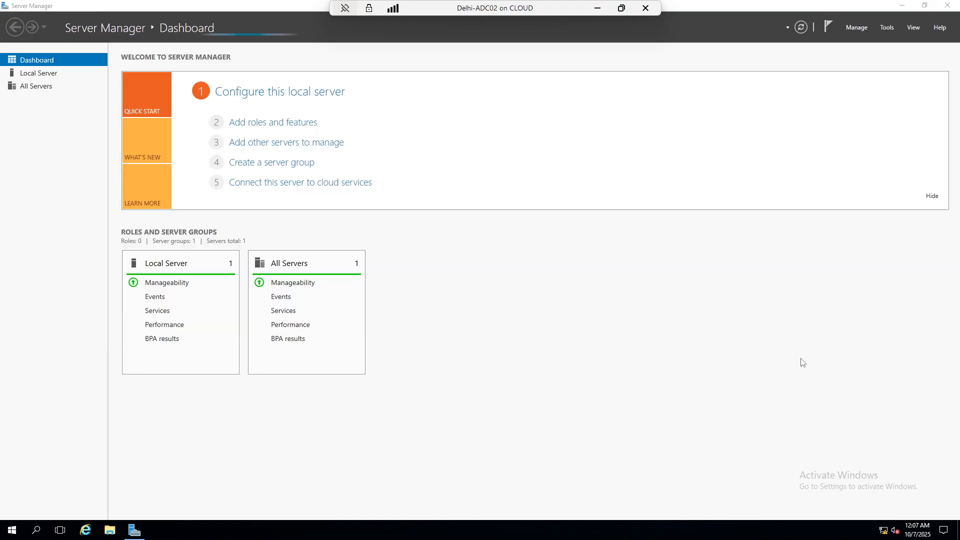
Through ncpa.cpl, verify Ethernet's IPv4: 10.0.0.4, mask 255.0.0.0, DNS 10.0.0.1
key("super+r")
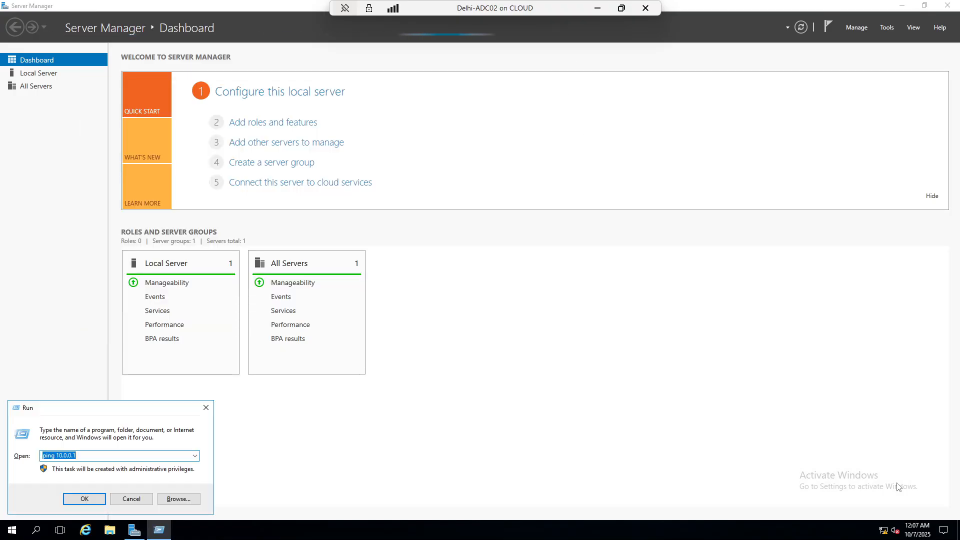
type("n")
key("Down")
key("Return")
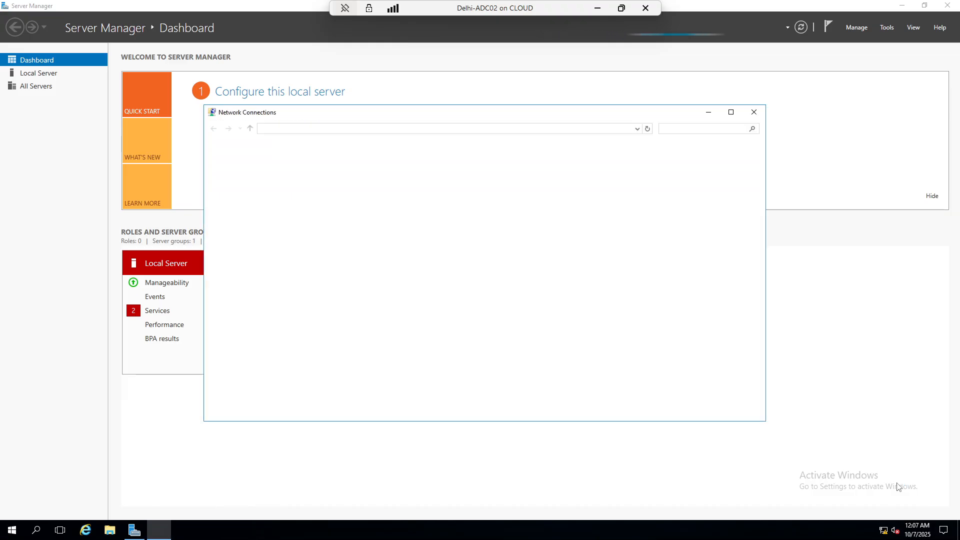
right_click(252, 185)
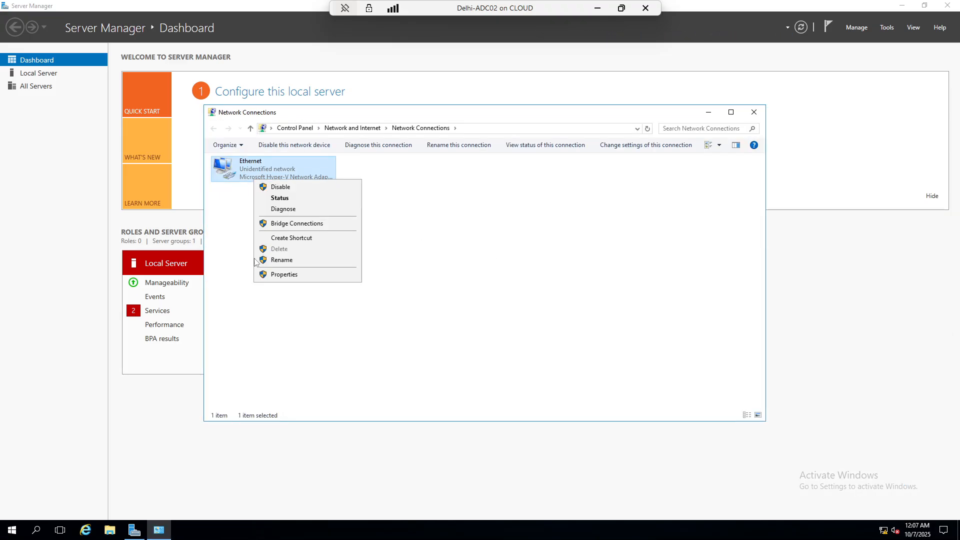
left_click(308, 280)
double_click(292, 260)
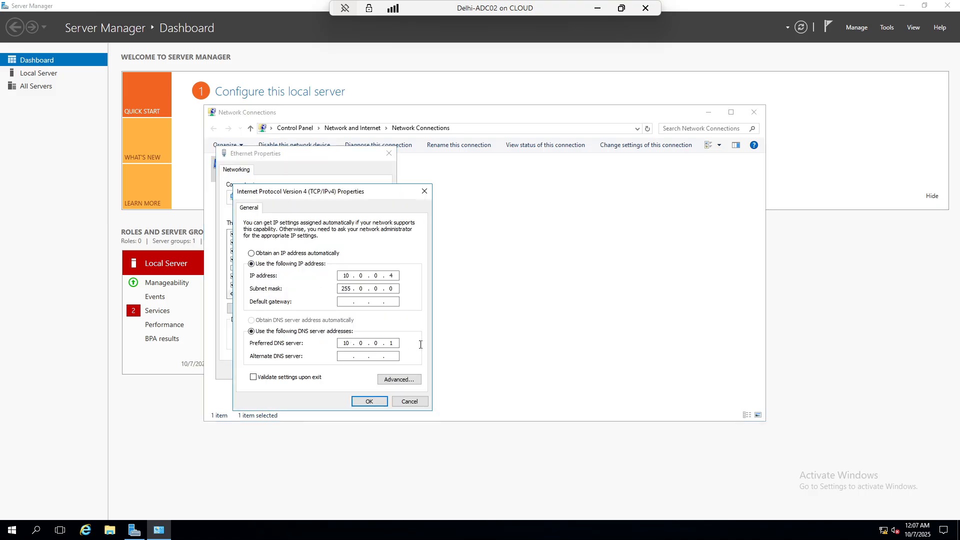
left_click(426, 192)
left_click(389, 155)
left_click(585, 297)
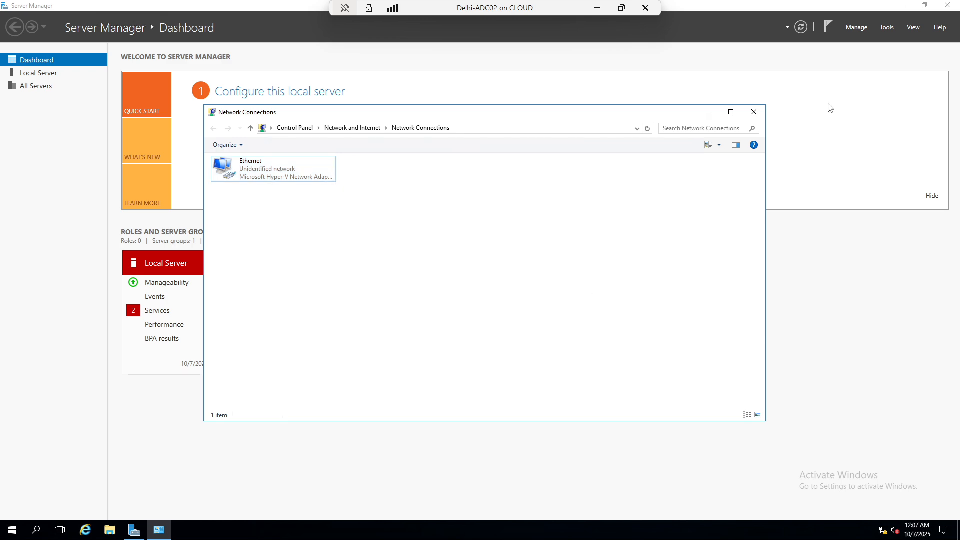
left_click(754, 112)
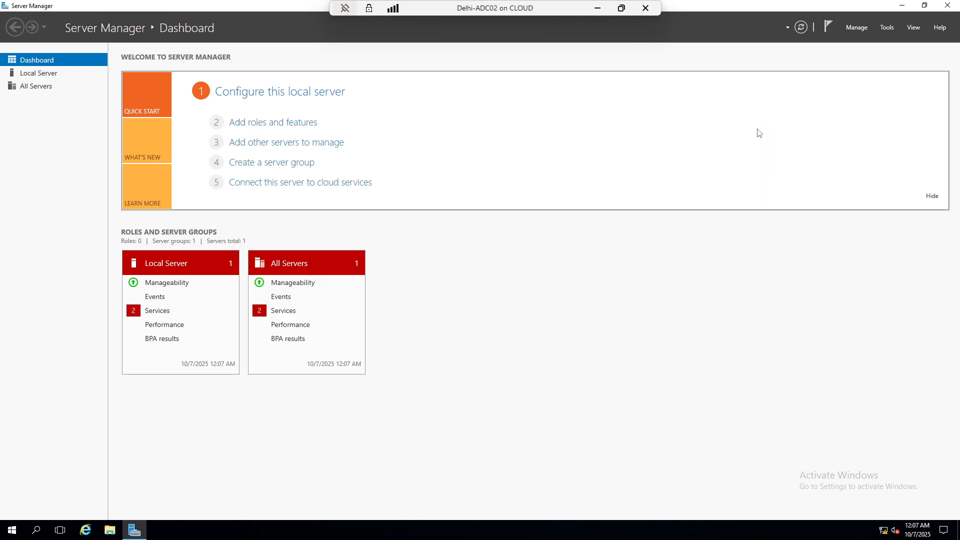
Start the Add Roles and Features wizard, view the local server, then close the wizard and return to the dashboard
left_click(263, 126)
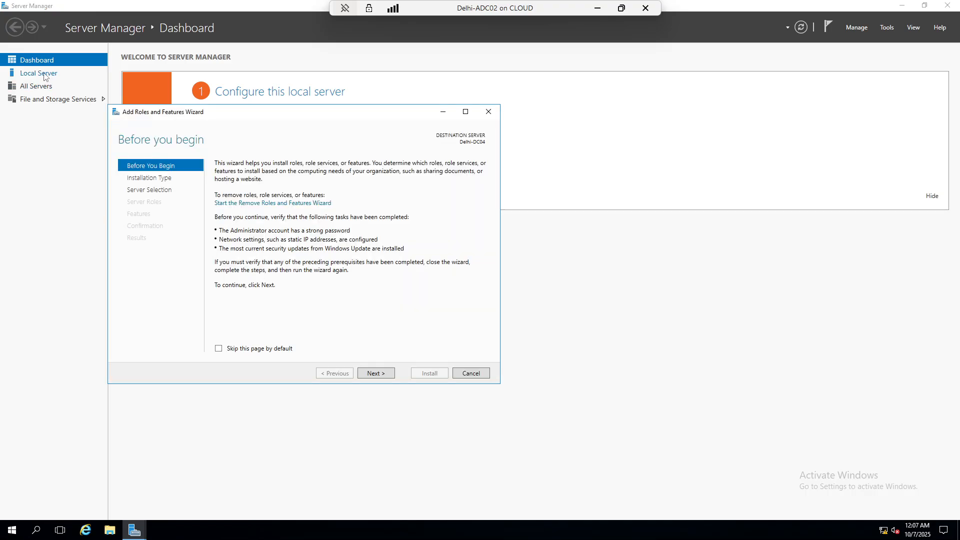
left_click(44, 73)
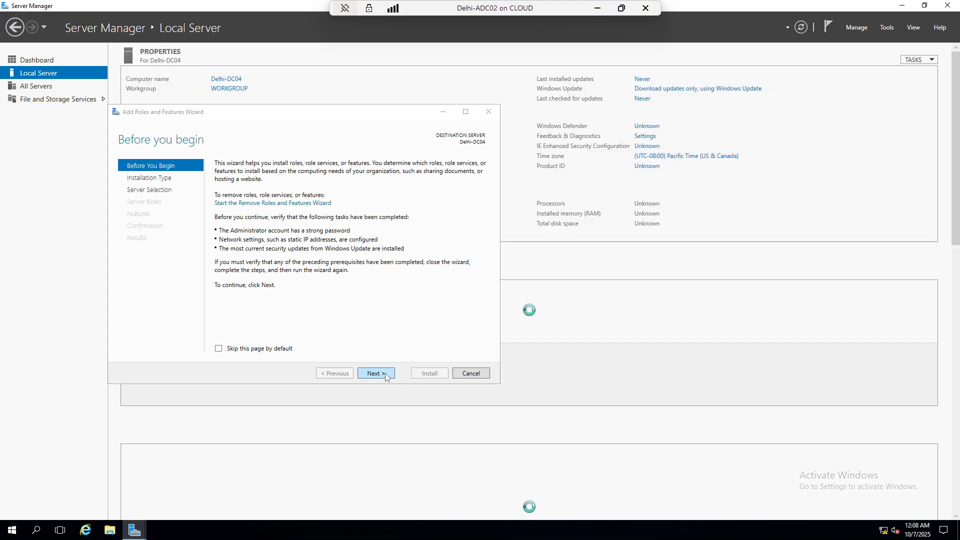
left_click(377, 373)
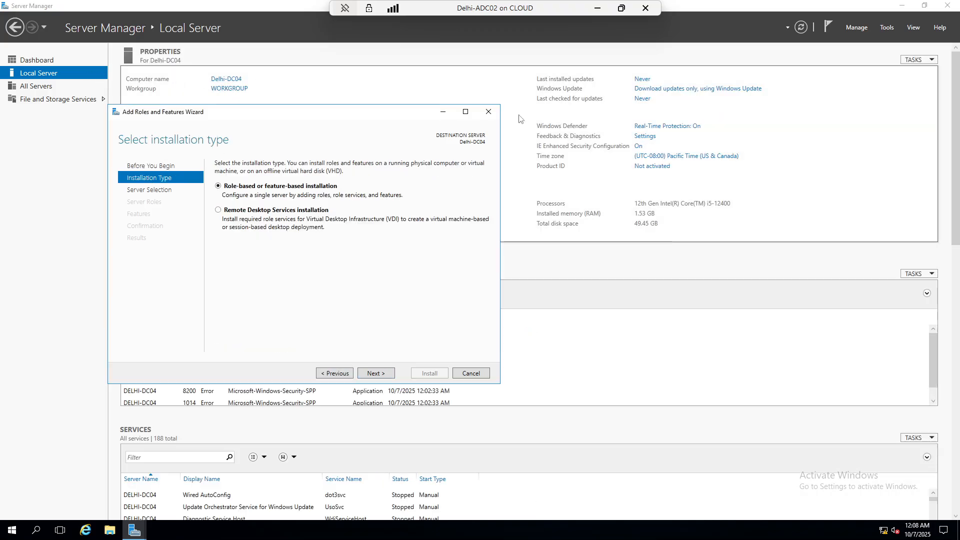
left_click(490, 112)
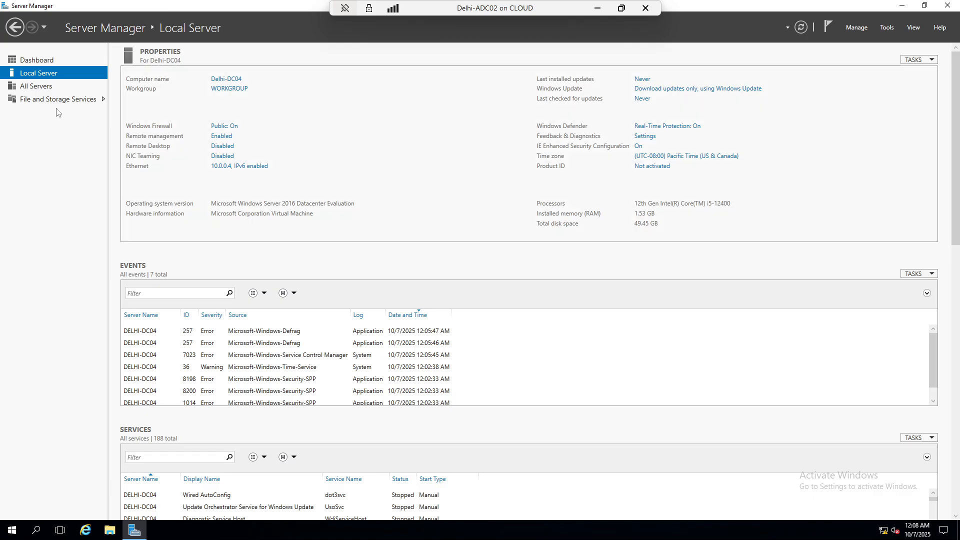
left_click(35, 61)
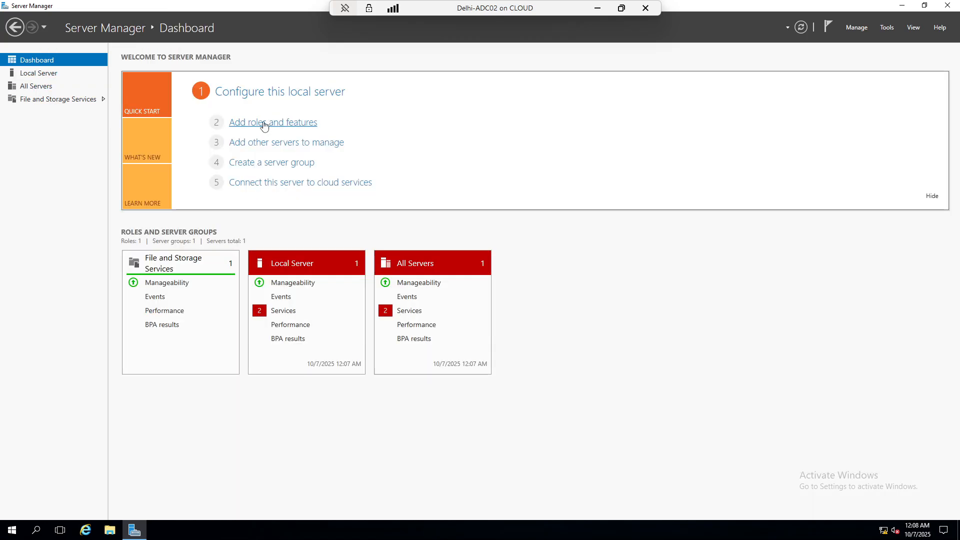
Install the Active Directory Domain Services role and its management features on Delhi-DC04 as a role-based installation
left_click(262, 125)
left_click(386, 390)
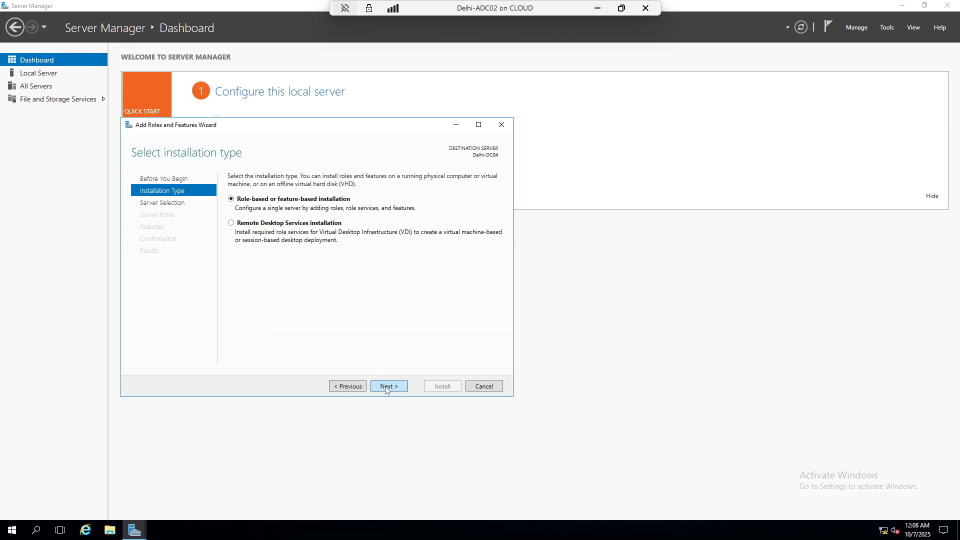
left_click(386, 390)
left_click(385, 388)
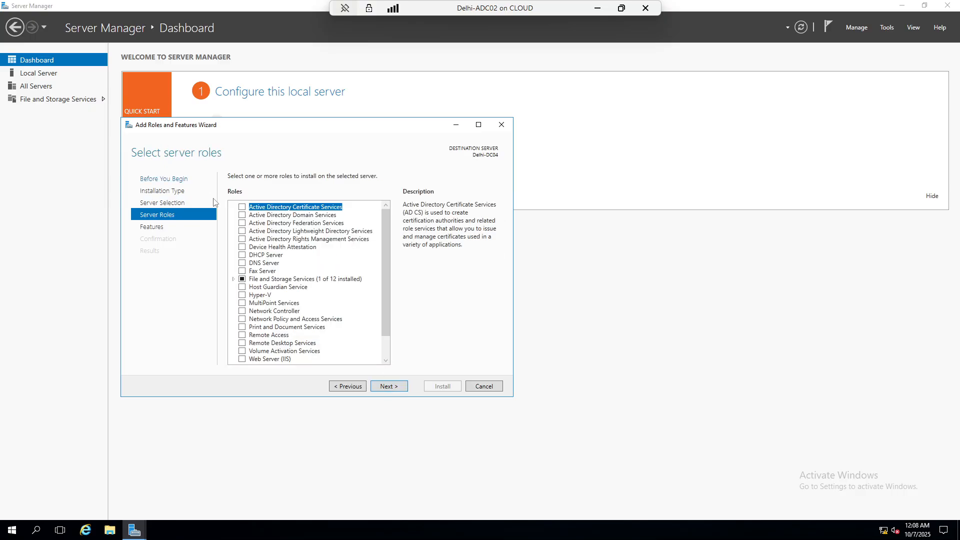
left_click(242, 215)
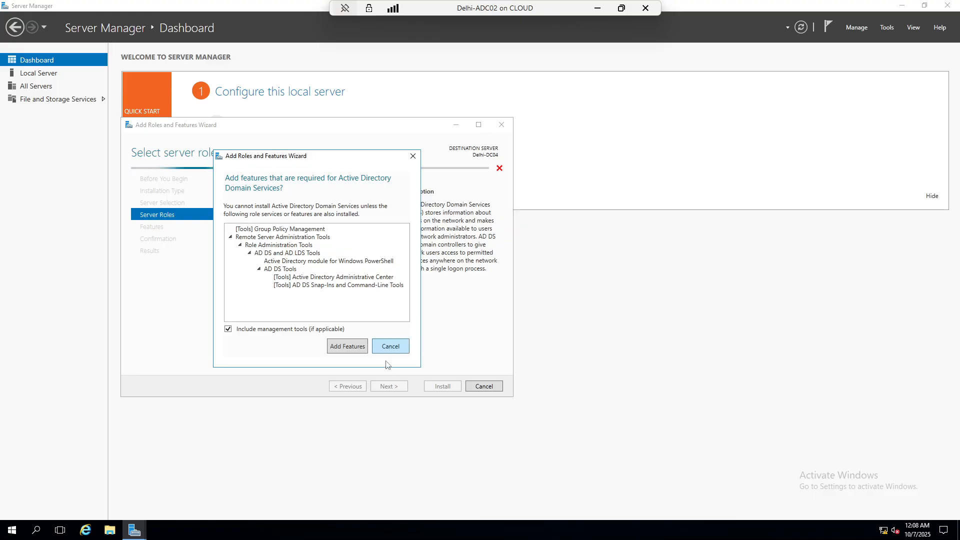
key("Return")
left_click(394, 389)
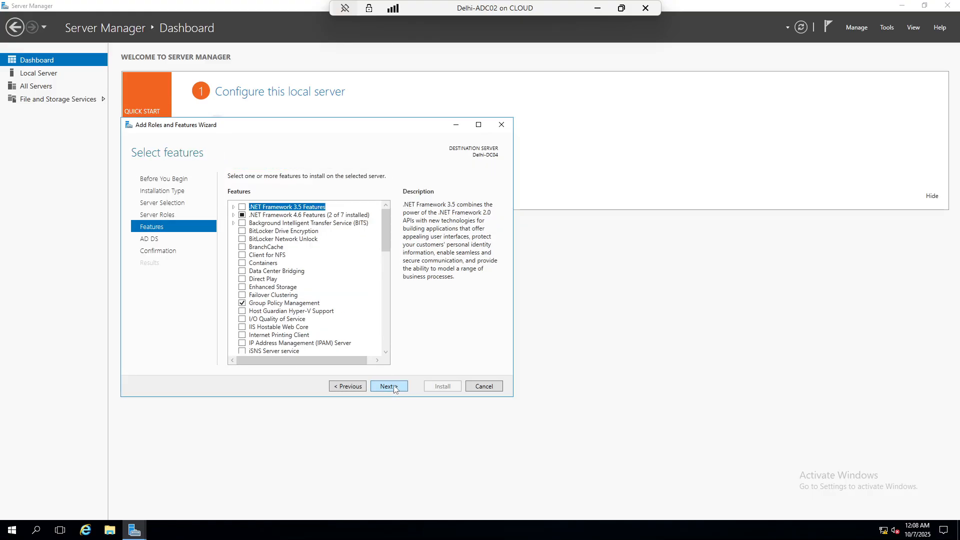
left_click(394, 387)
left_click(394, 385)
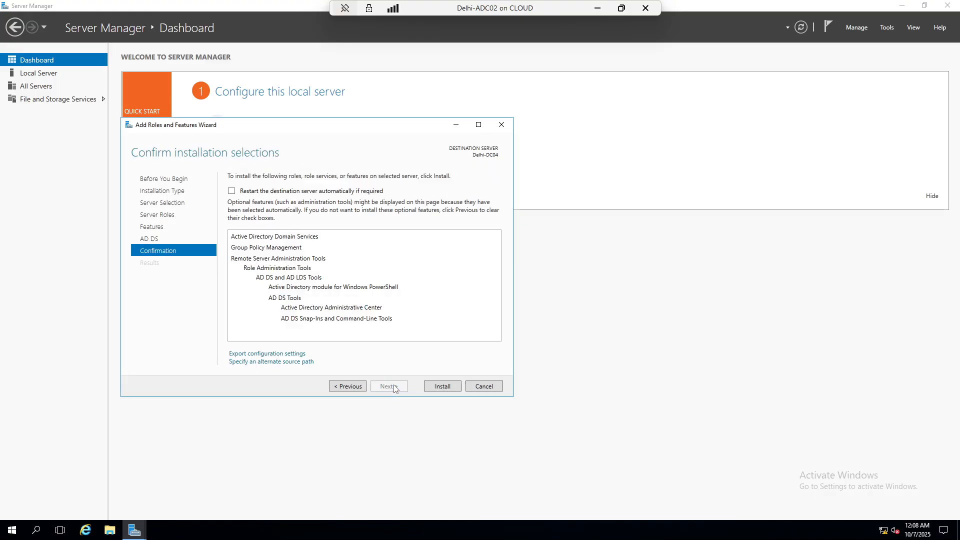
left_click(443, 386)
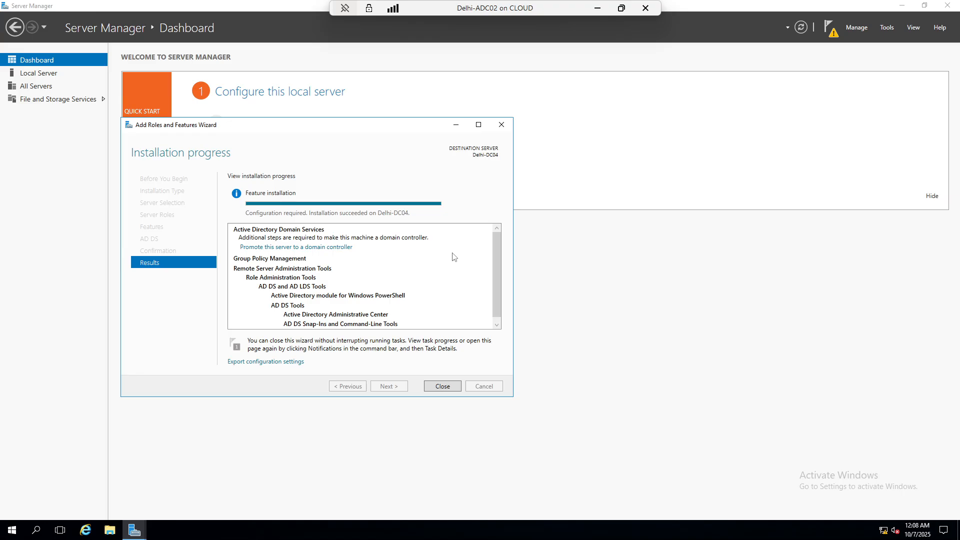
Start promotion to domain controller and choose 'Add a domain controller to an existing domain'
left_click(316, 247)
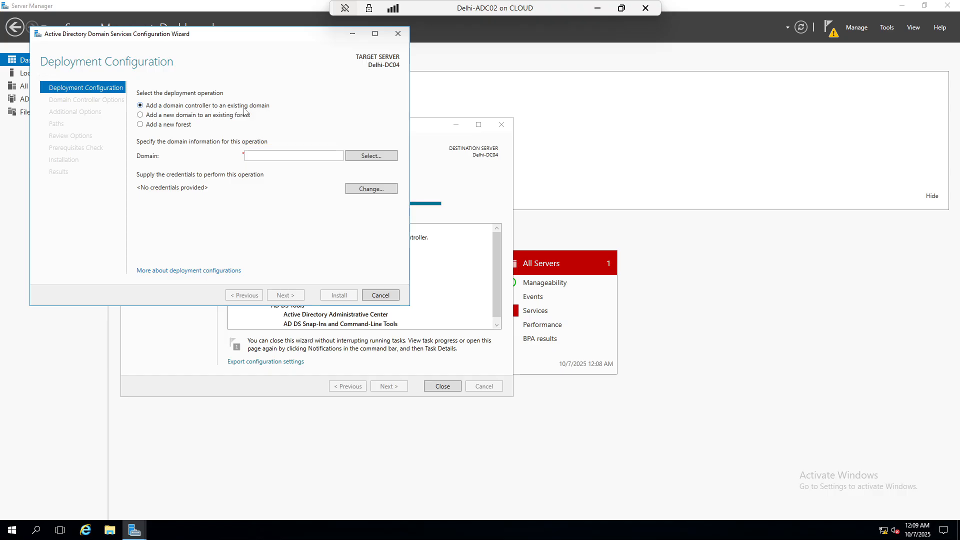
left_click(219, 116)
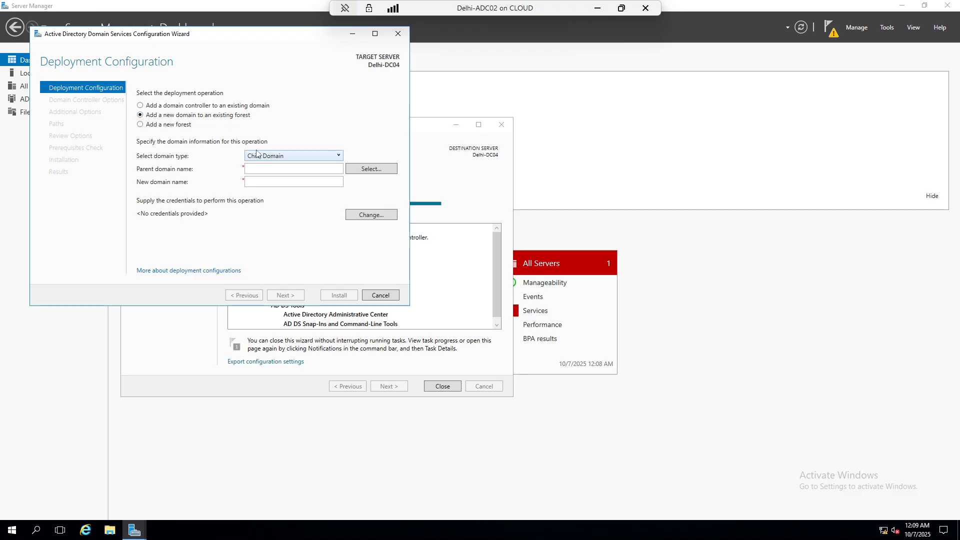
left_click(163, 125)
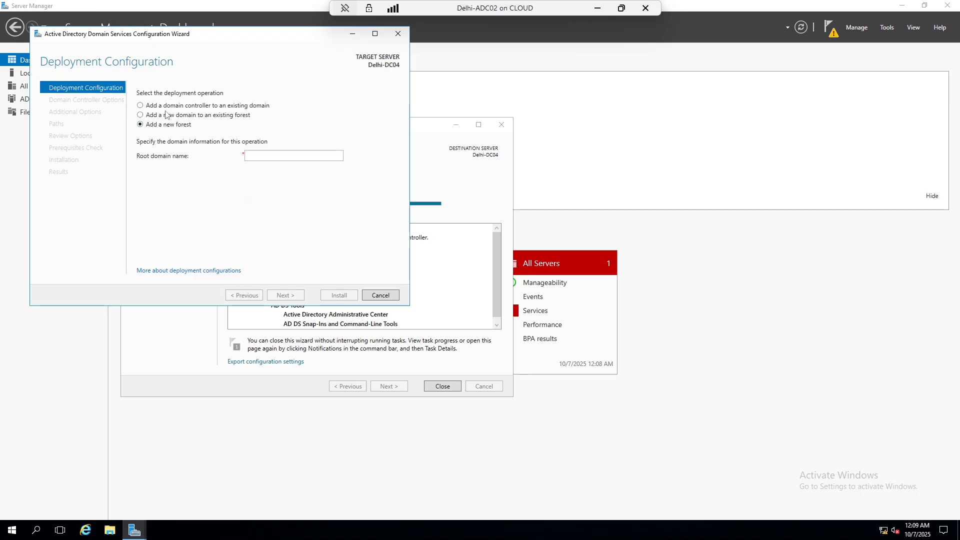
left_click(170, 106)
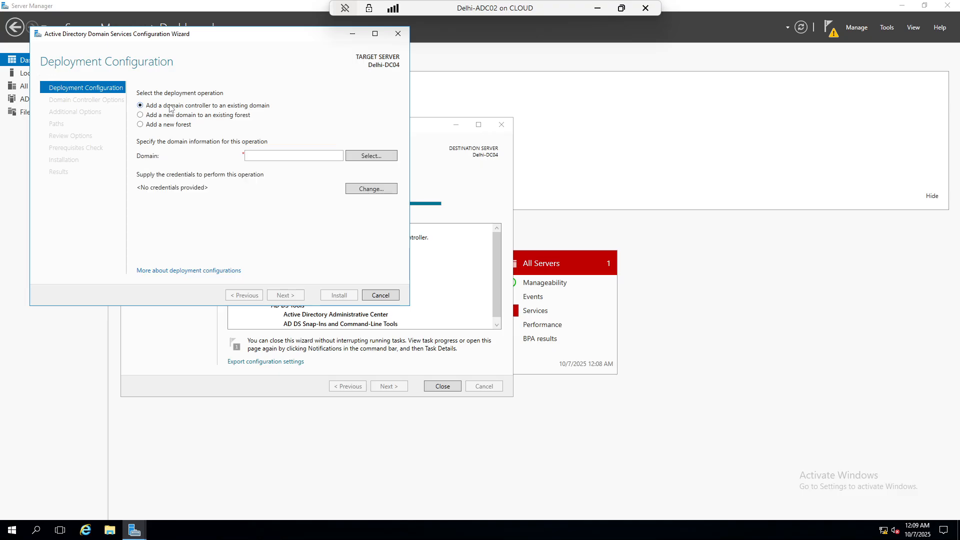
Supply the domain administrator credentials, select the iccpss.com domain, and continue to Domain Controller Options
left_click(389, 158)
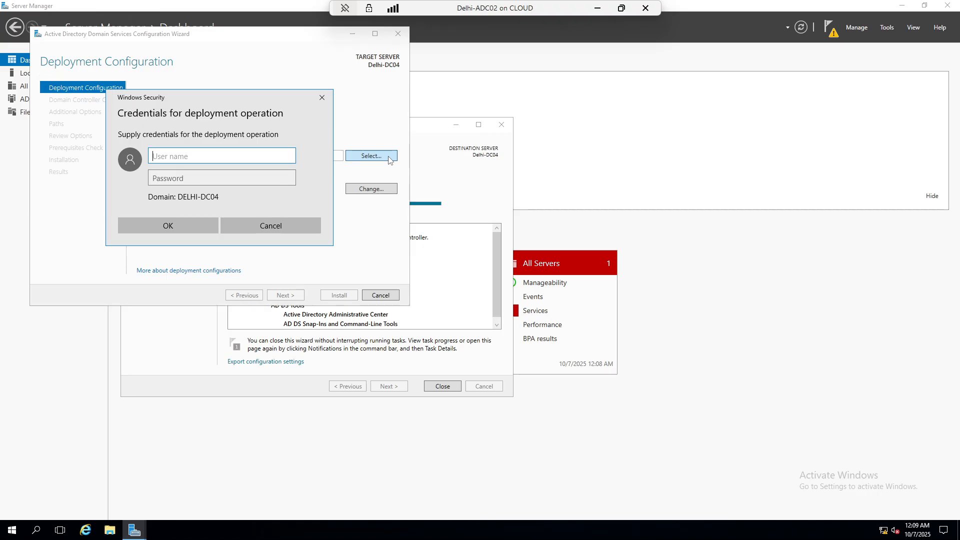
type("iccpss\\admin")
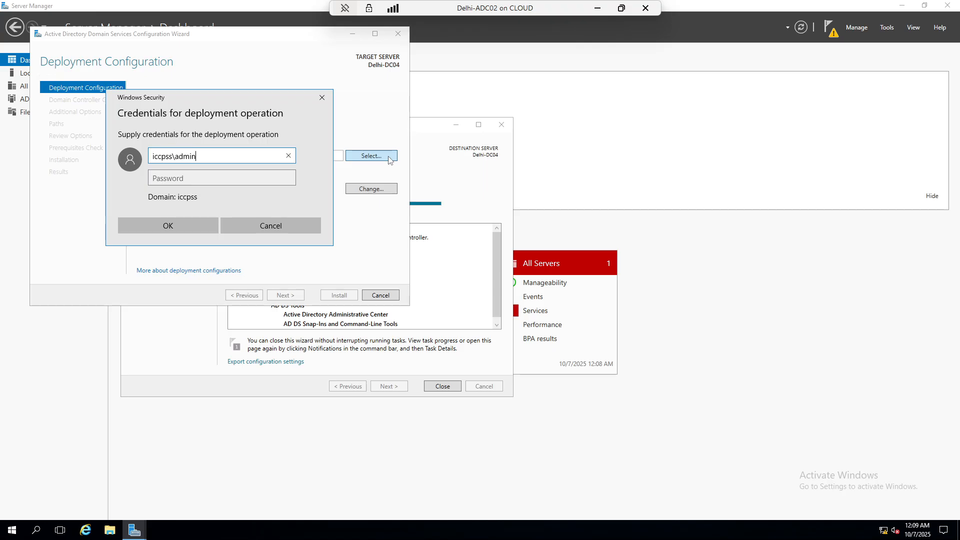
type("istrator")
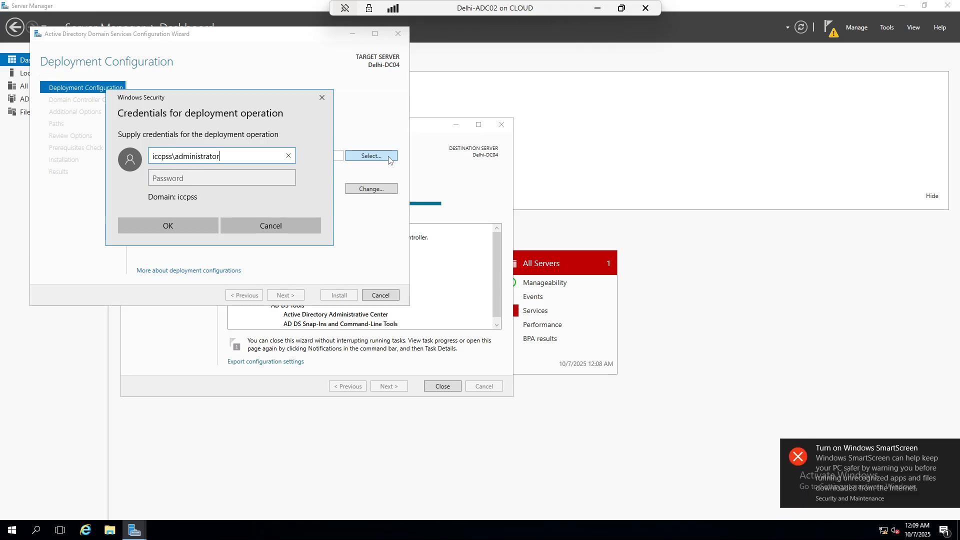
key("Tab")
type("****")
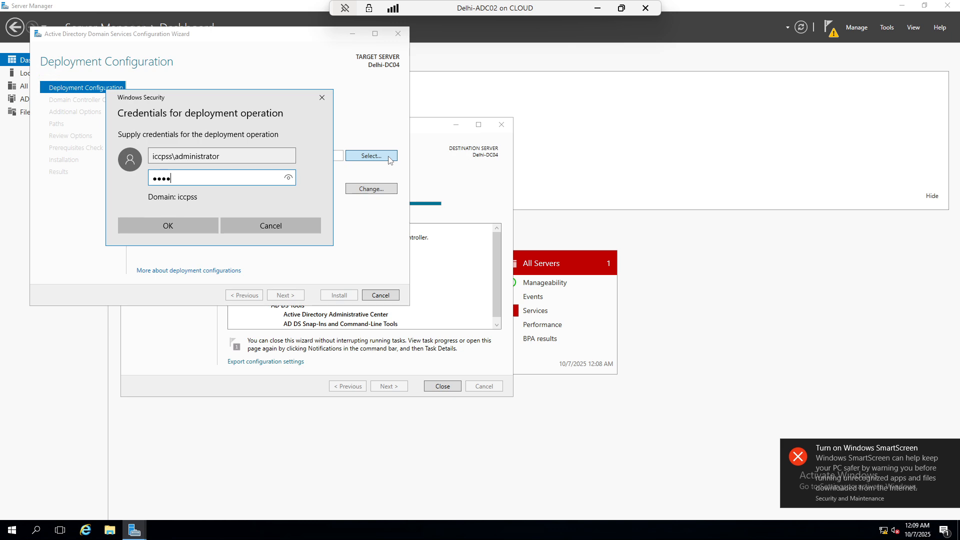
key("Return")
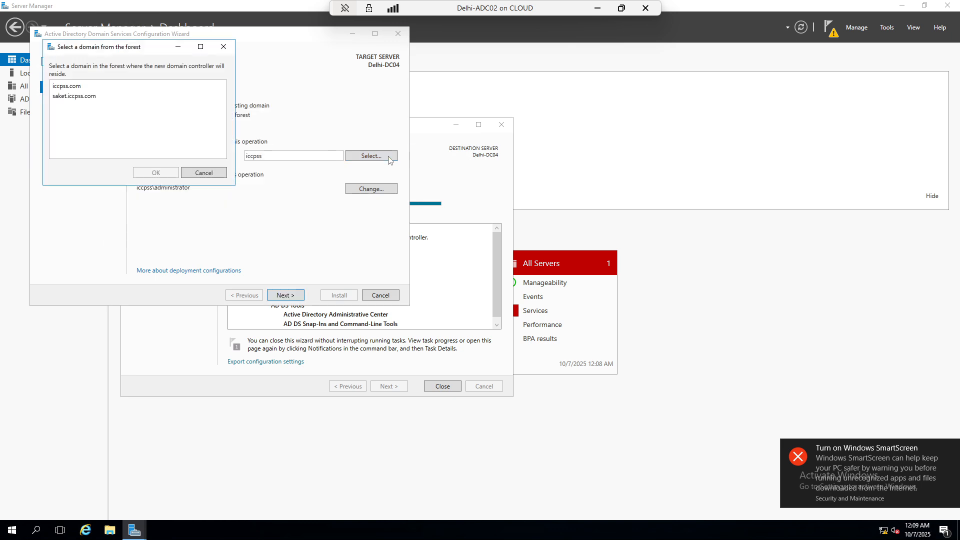
left_click(80, 86)
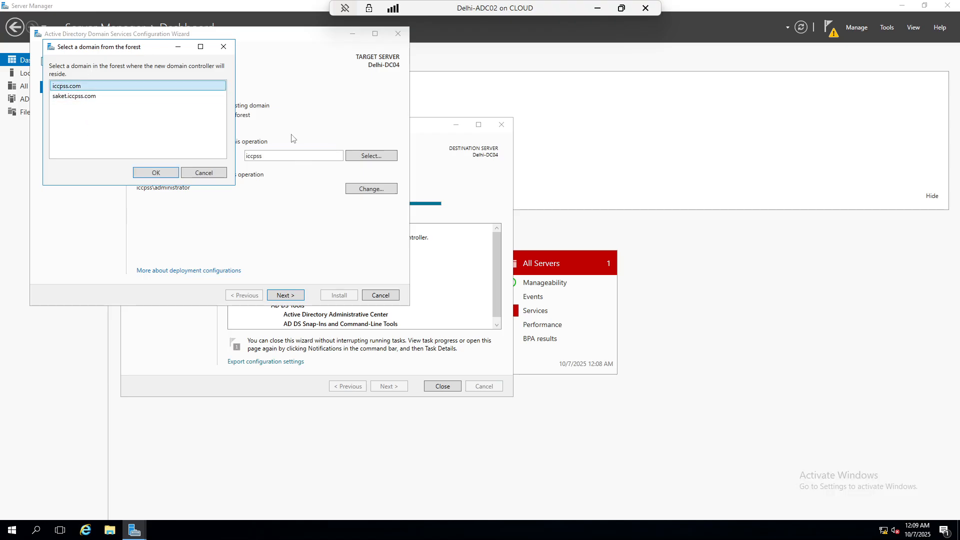
left_click(157, 177)
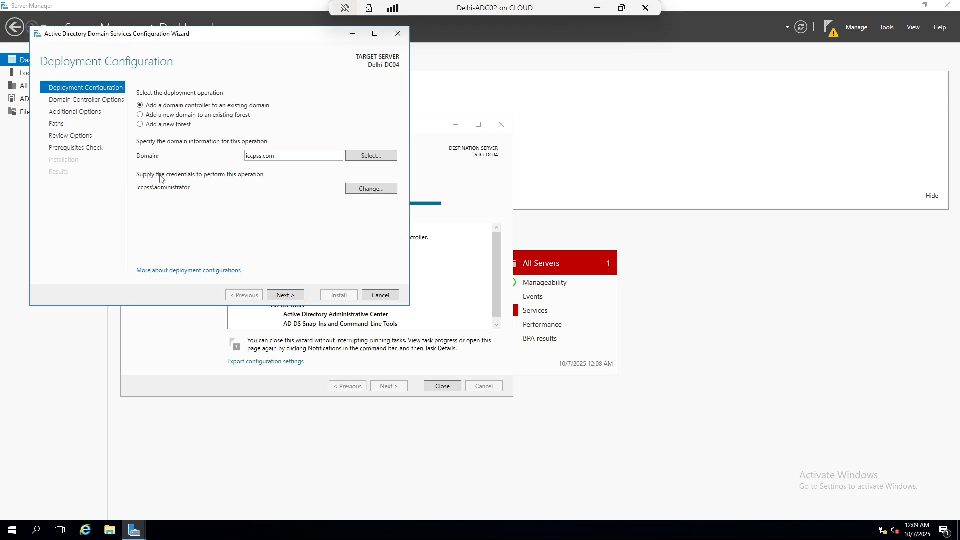
left_click(286, 296)
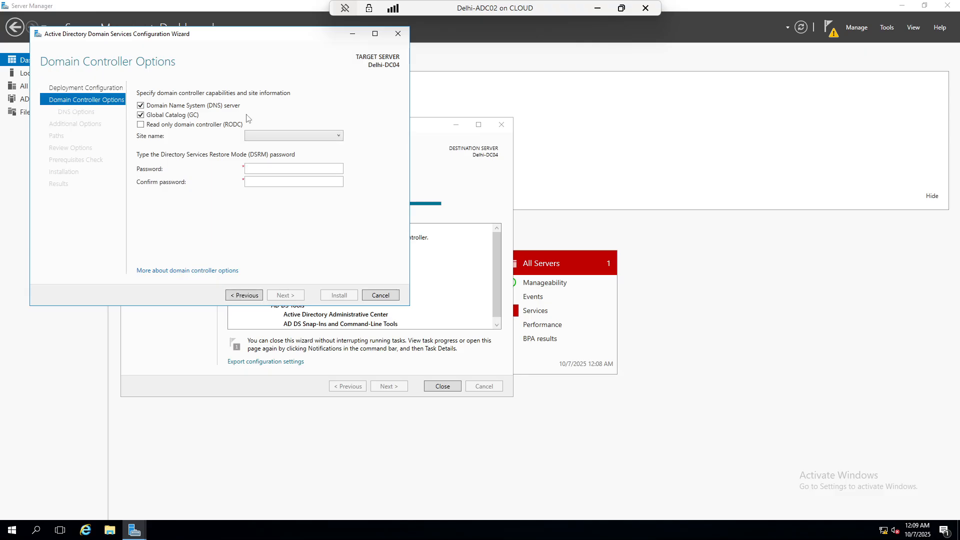
Clear the Global Catalog option and enter and confirm the DSRM password
left_click(140, 115)
left_click(299, 170)
type("P@ss")
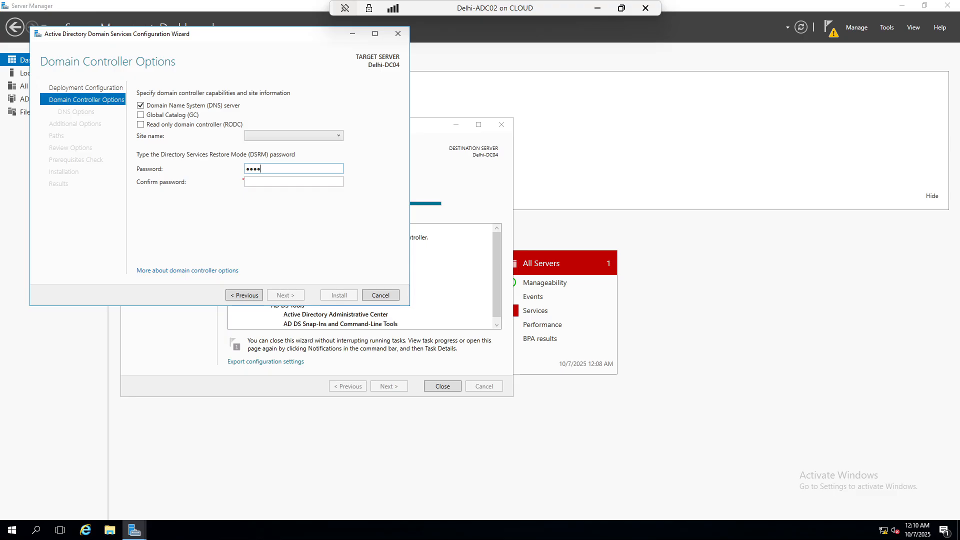
type("•••••")
key("Tab")
type("•••••••••")
left_click(169, 141)
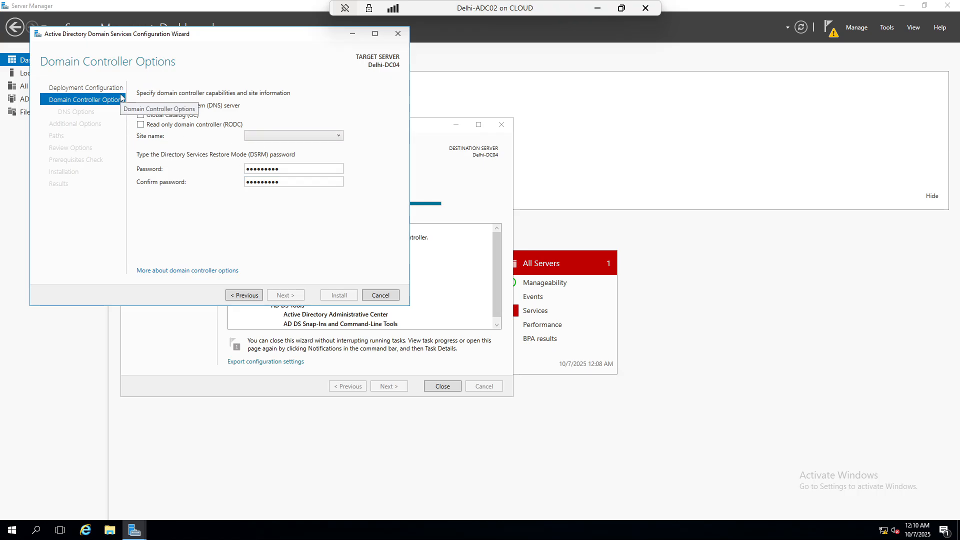
Set the site name to Mumbai and advance past the DNS options to Additional Options
left_click(339, 136)
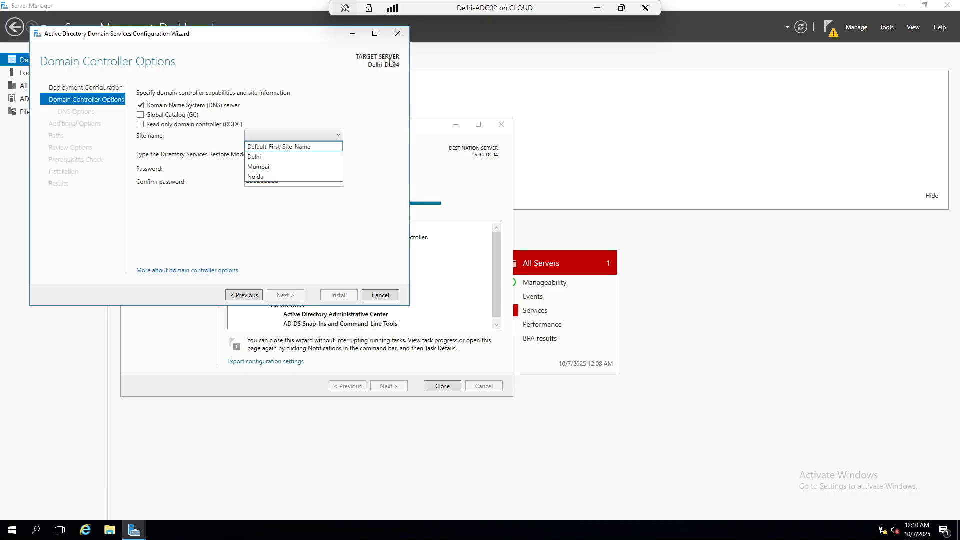
left_click(270, 167)
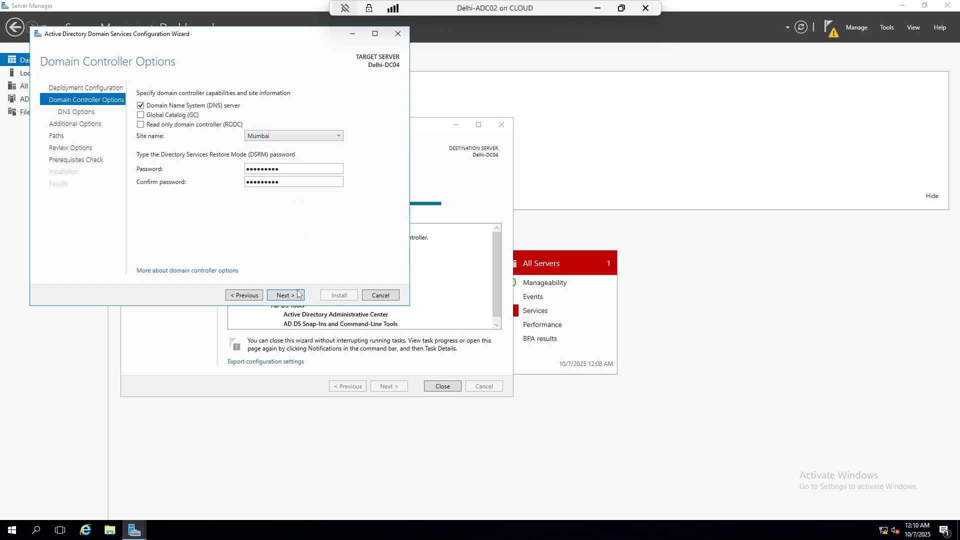
left_click(283, 297)
left_click(283, 297)
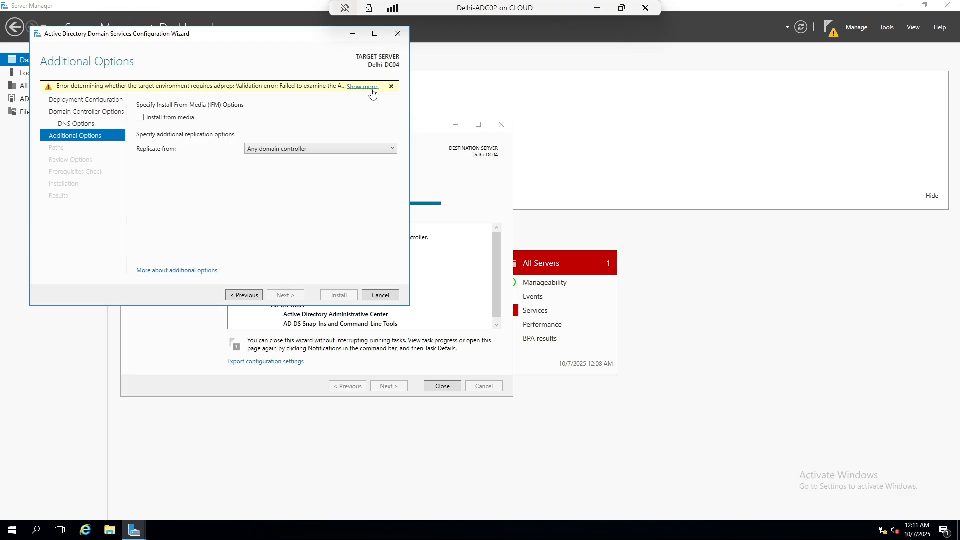
Expand and dismiss the adprep validation error, then step back and return to Additional Options
left_click(362, 87)
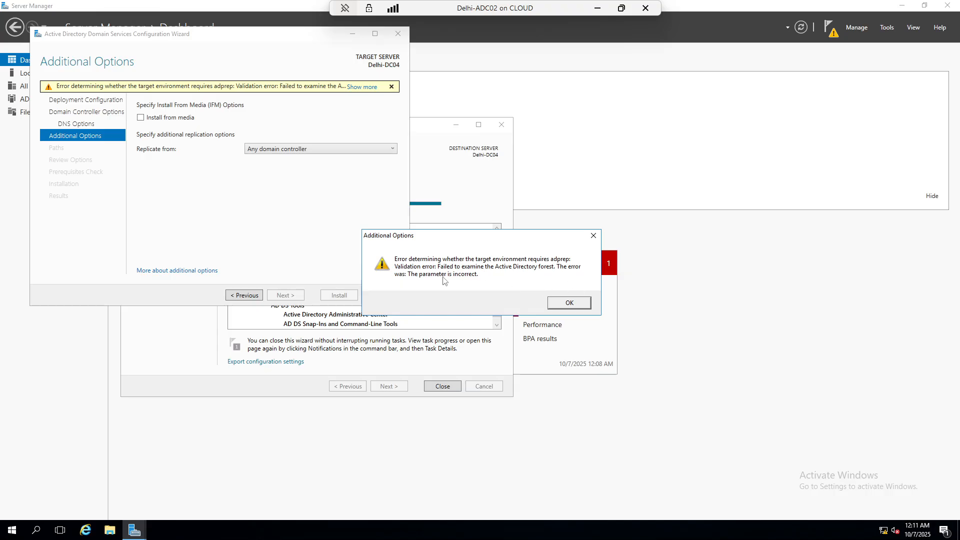
left_click(581, 303)
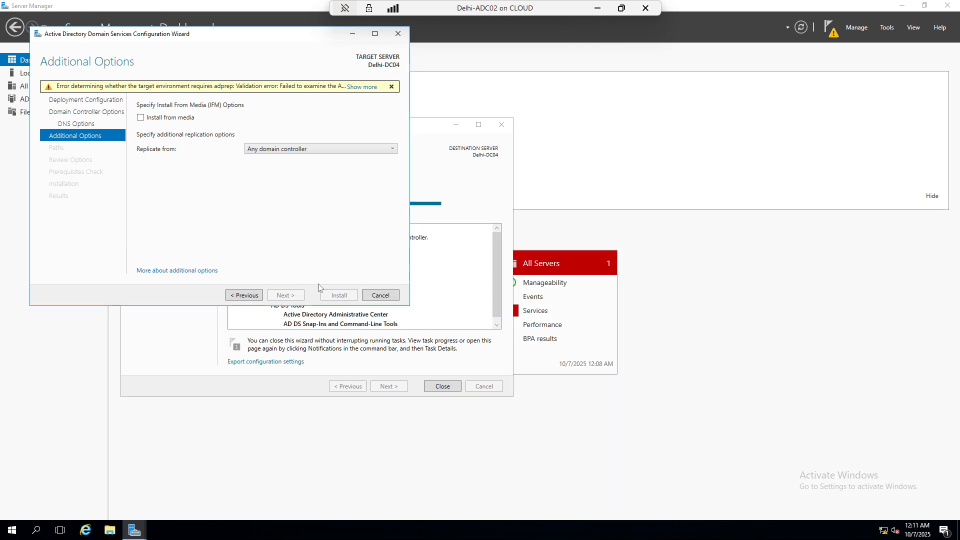
left_click(246, 298)
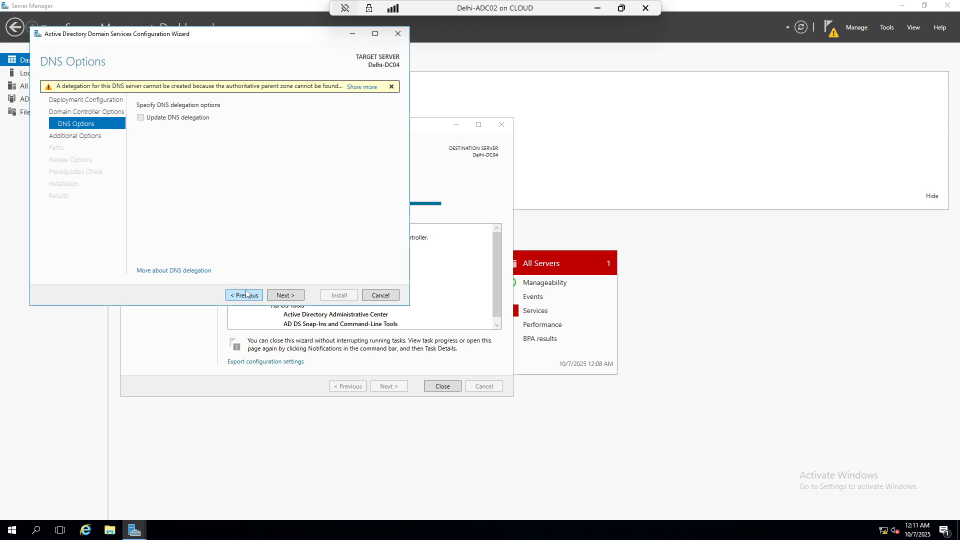
left_click(286, 295)
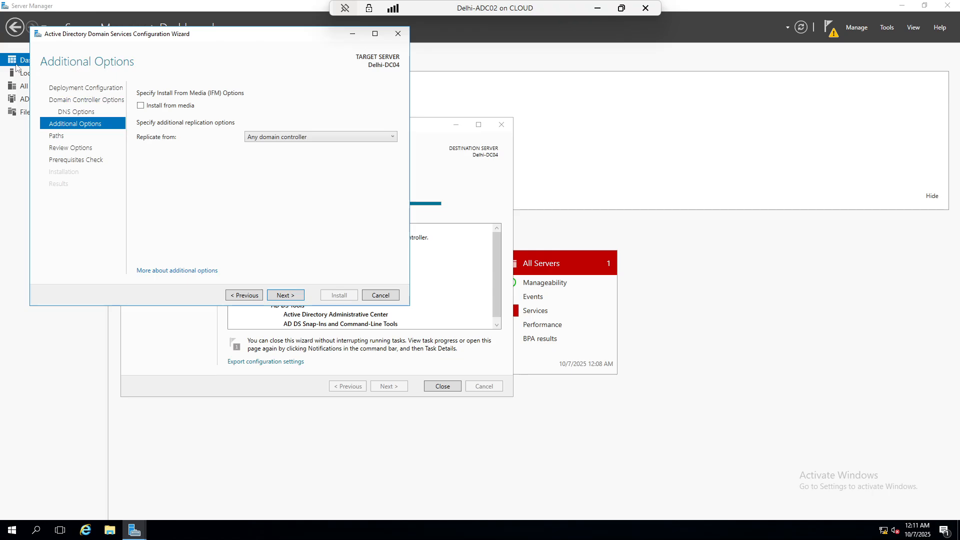
Advance through Paths to the prerequisites check and minimize the Delhi-ADC02 window
left_click(283, 296)
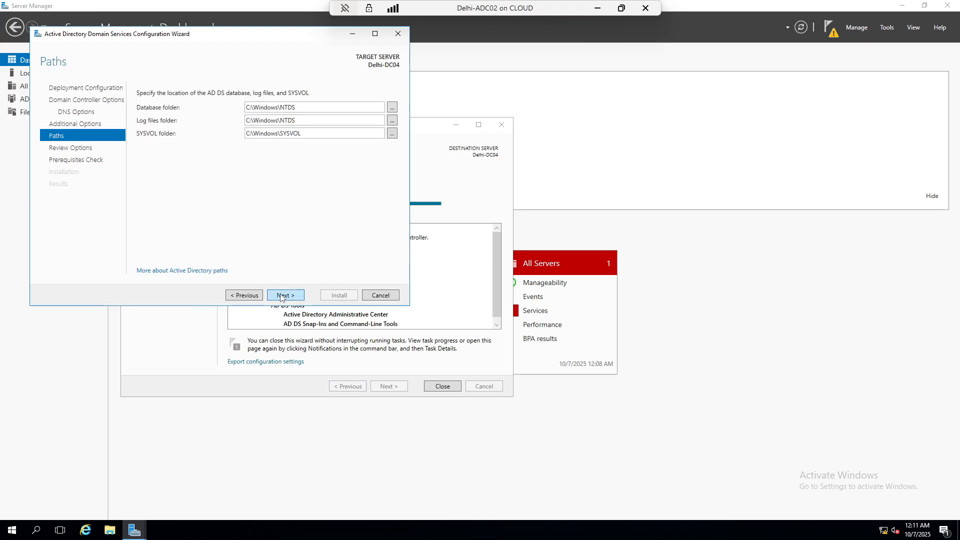
left_click(283, 295)
left_click(282, 296)
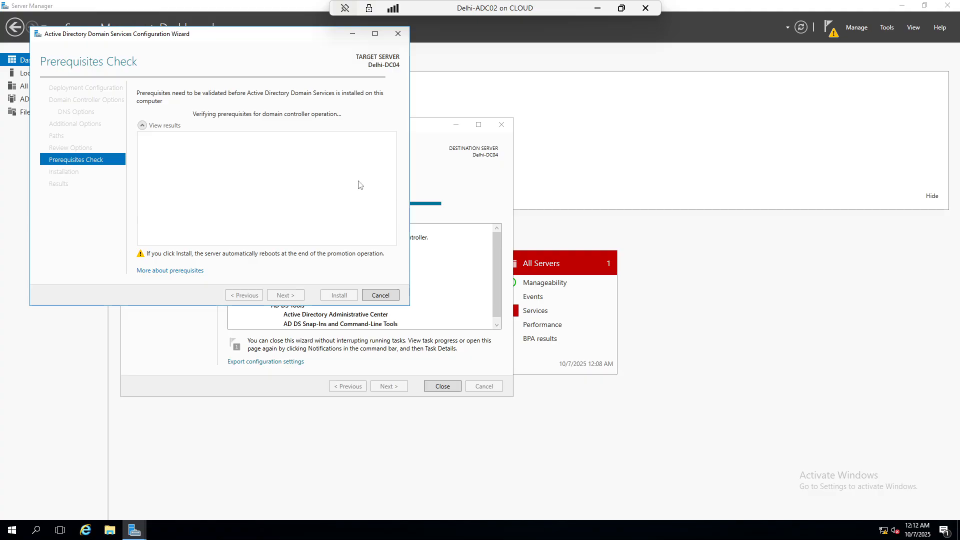
left_click(597, 8)
Connect to Delhi-Saket-CDC03, sign in as Administrator, and maximize the VM window
right_click(134, 101)
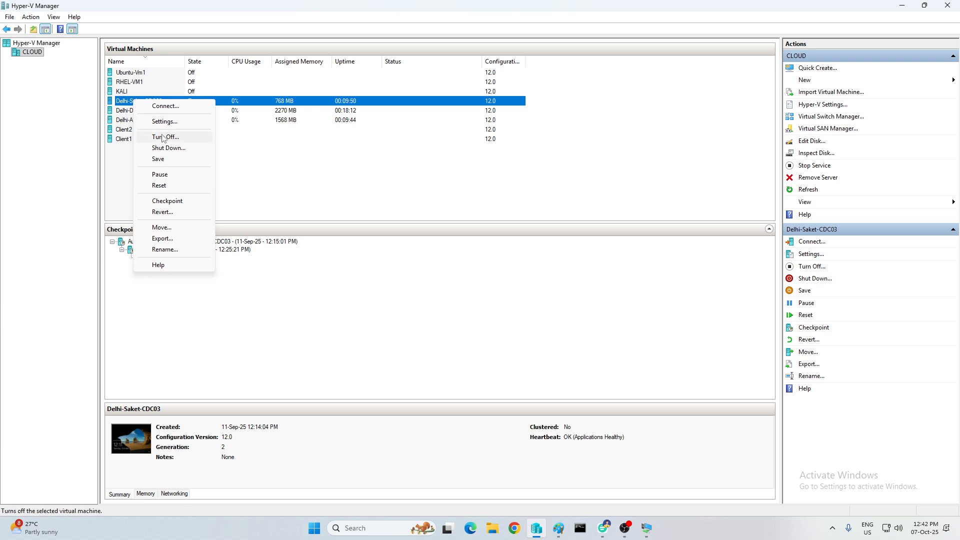
left_click(172, 108)
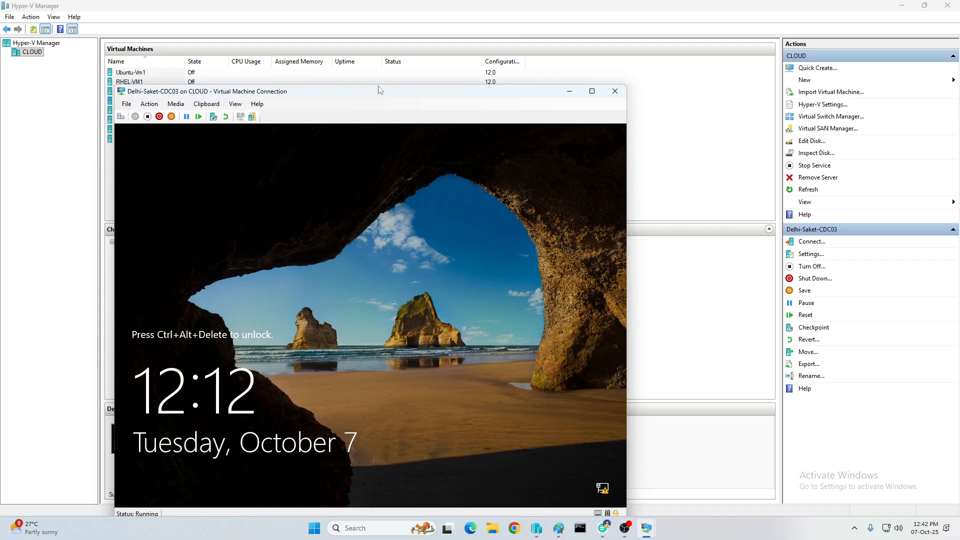
key("ctrl+alt+End")
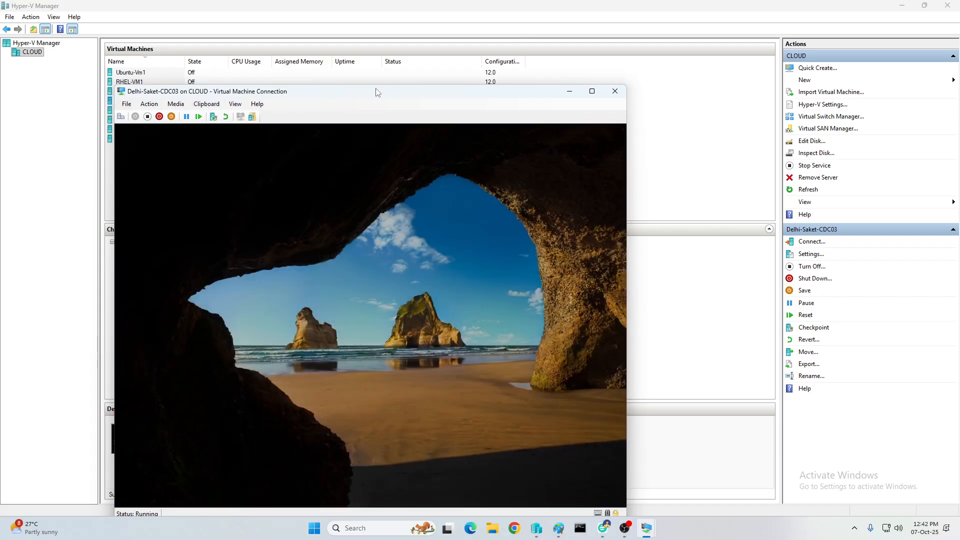
type("•••••••")
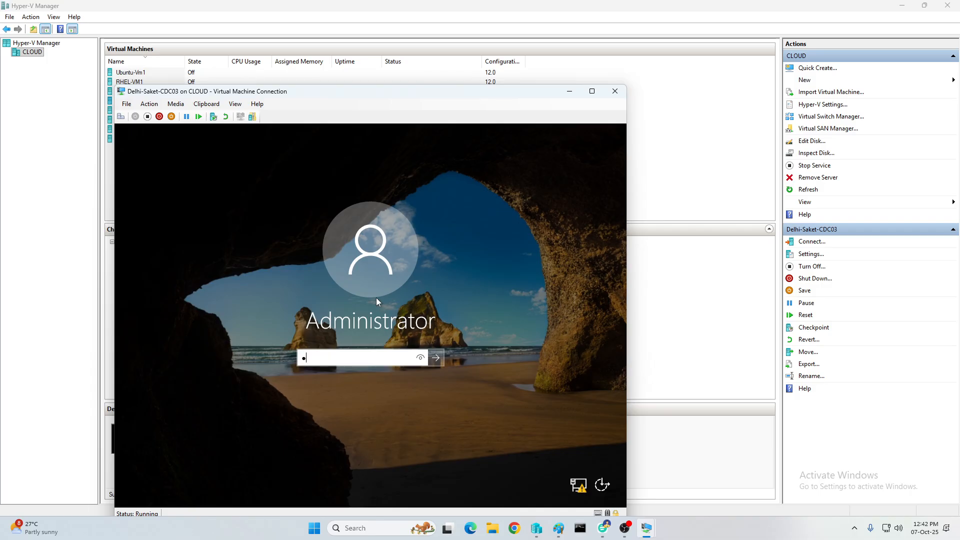
key("Return")
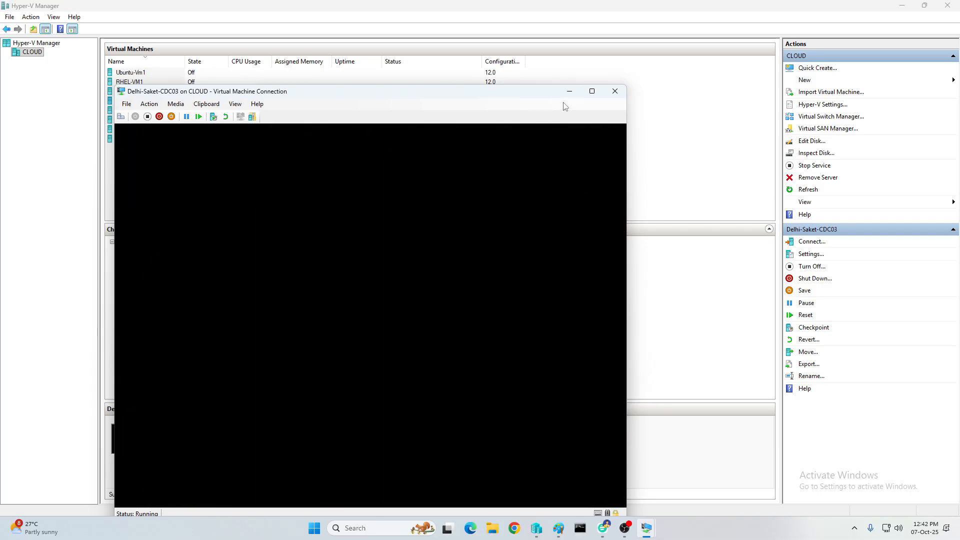
left_click(593, 91)
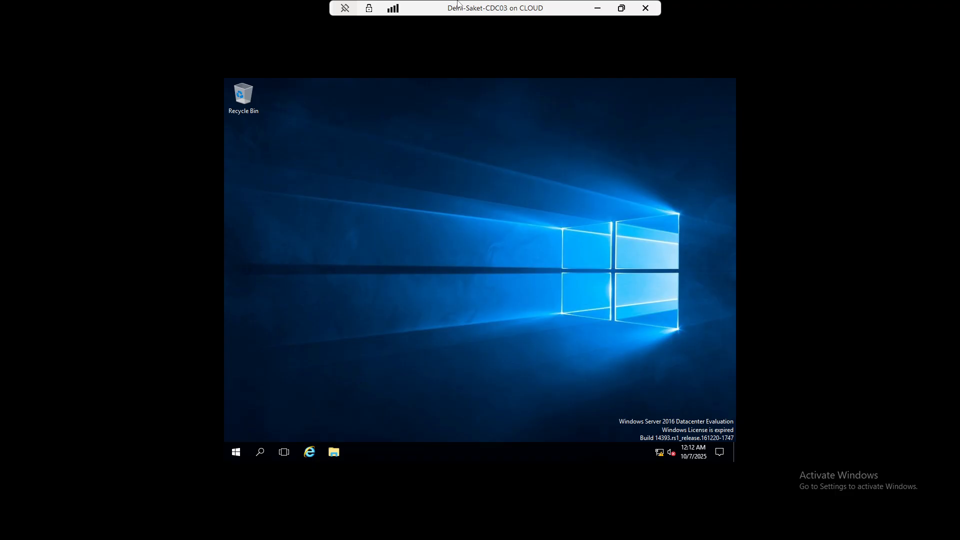
Run ping 10.0.0.1 from the Run prompt twice, then minimize the VM window
key("super+r")
type("pi")
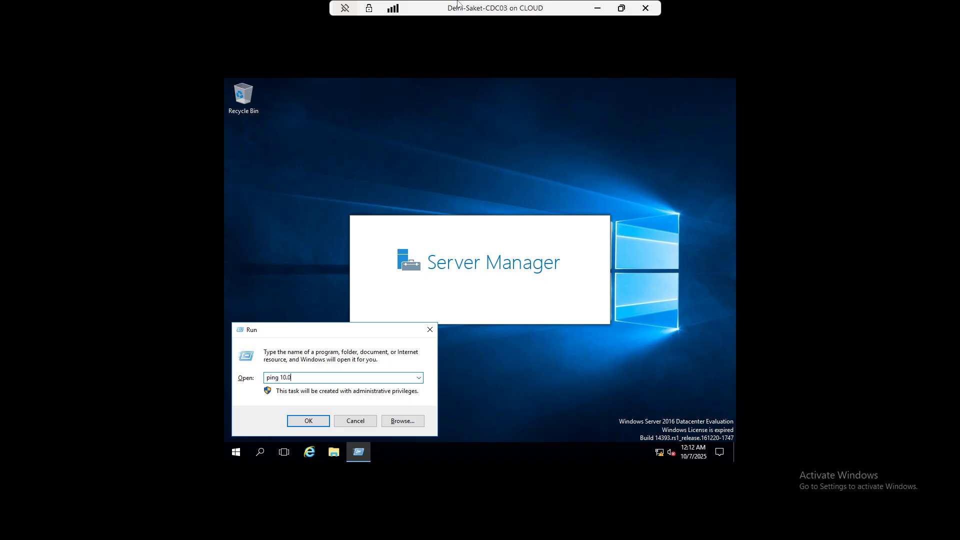
type("ng 10.0.0.1")
key("Return")
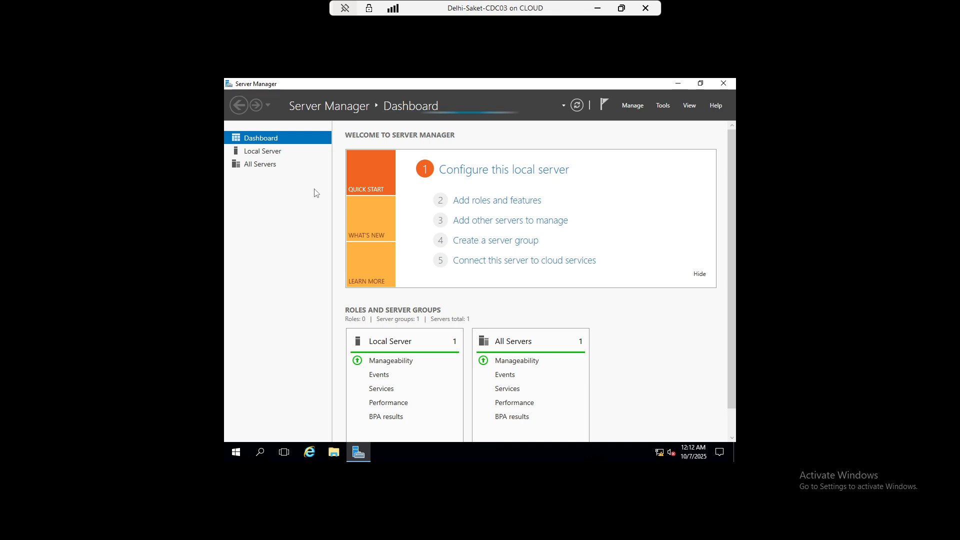
key("super+r")
key("Return")
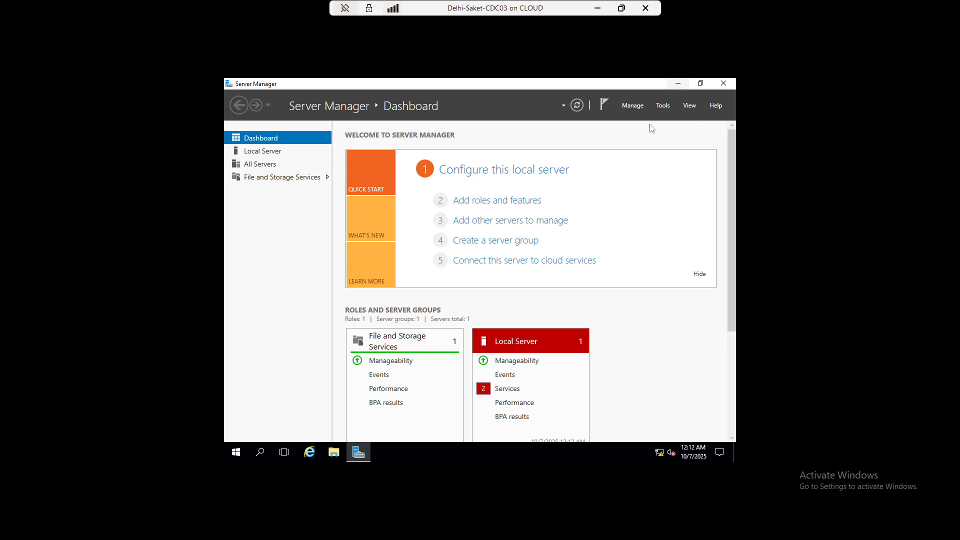
left_click(598, 8)
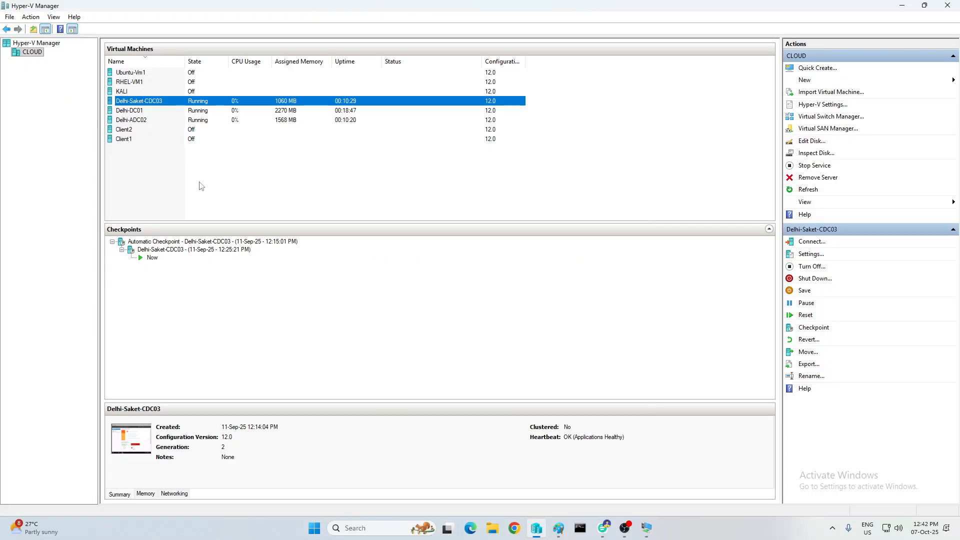
Open and close the settings of Delhi-DC01 and Delhi-Saket-CDC03
left_click(131, 111)
right_click(131, 110)
left_click(164, 132)
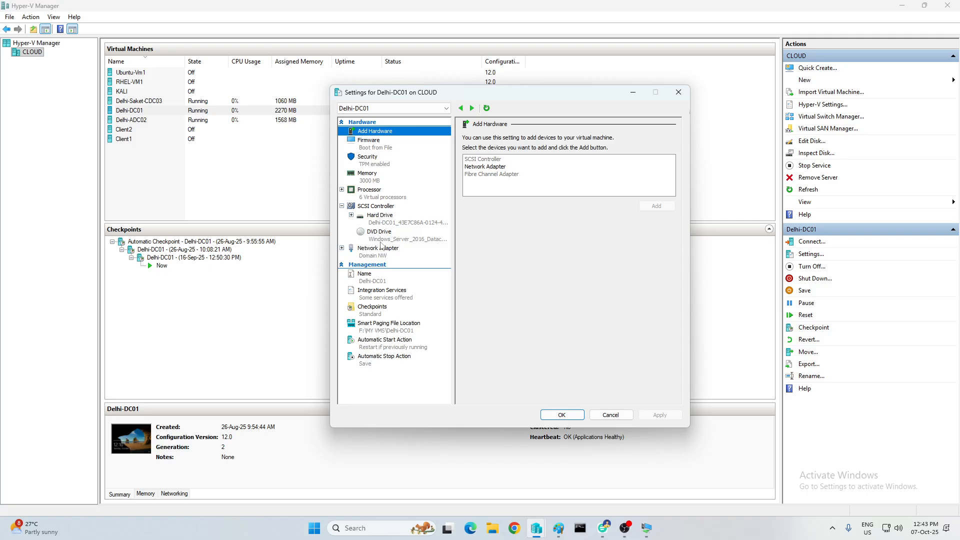
left_click(683, 95)
right_click(147, 103)
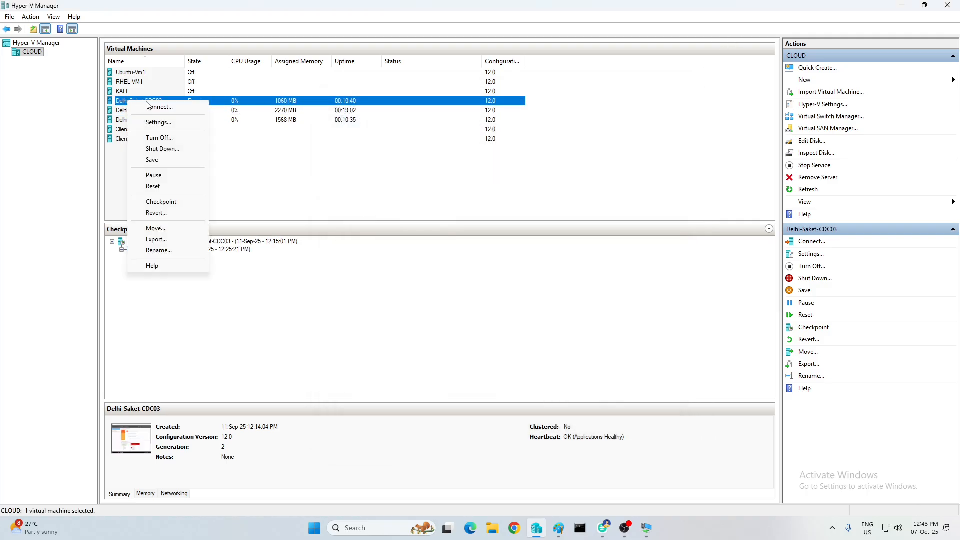
left_click(158, 122)
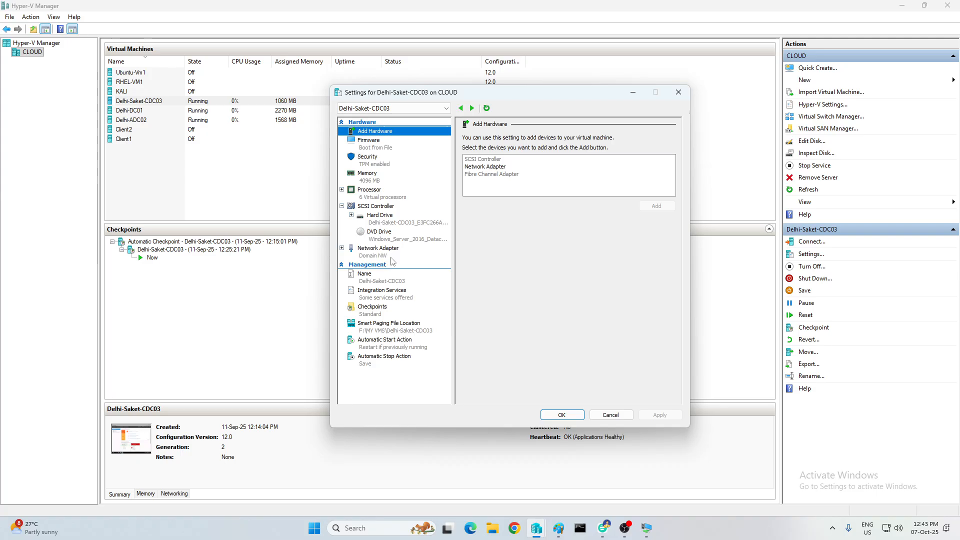
left_click(679, 92)
Reconnect to Delhi-Saket-CDC03 and maximize its window
right_click(146, 92)
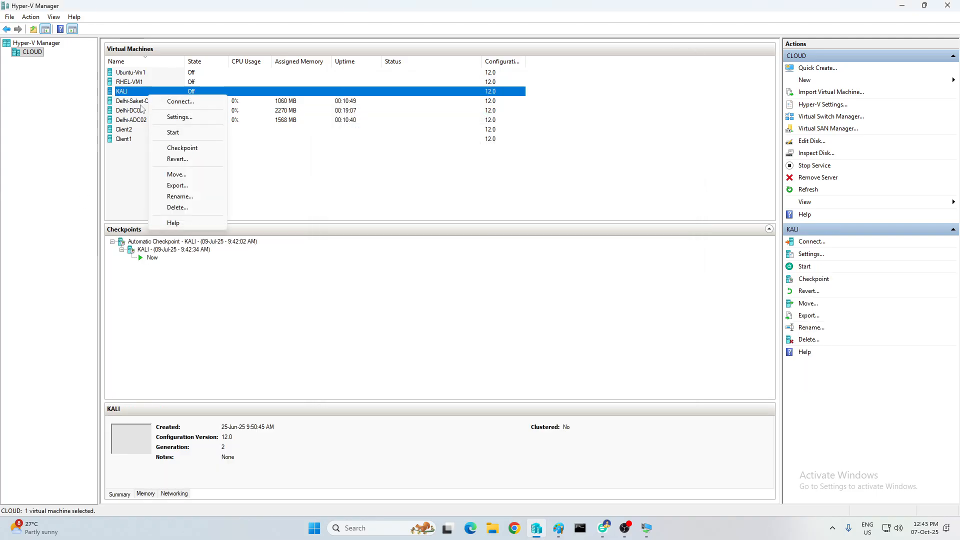
left_click(140, 102)
right_click(140, 100)
left_click(182, 108)
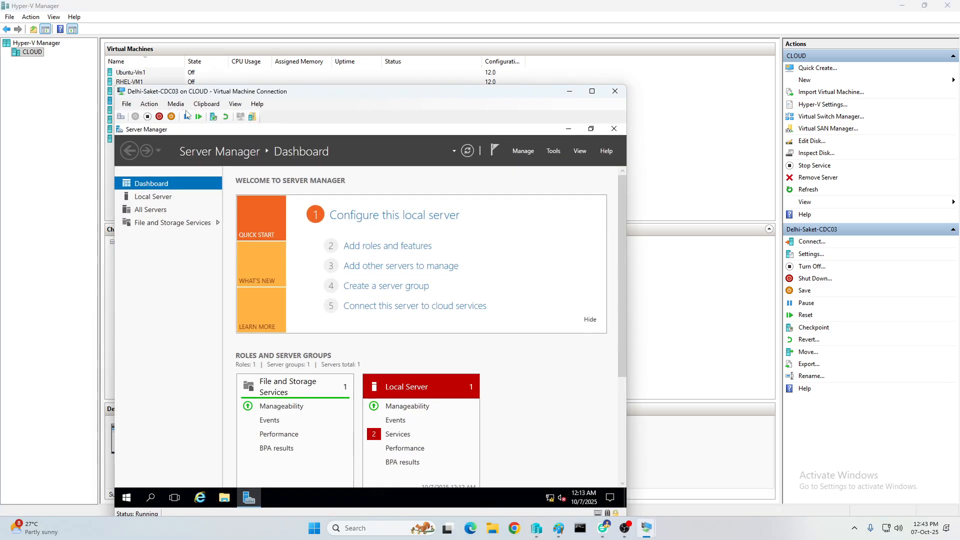
left_click(592, 92)
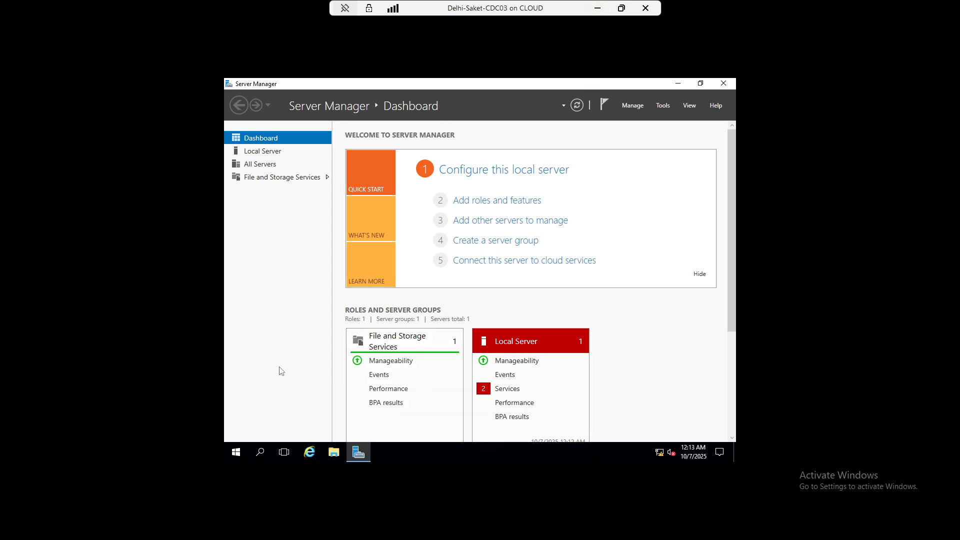
Open the Ethernet adapter's IPv4 properties via ncpa.cpl
key("super+r")
type("n")
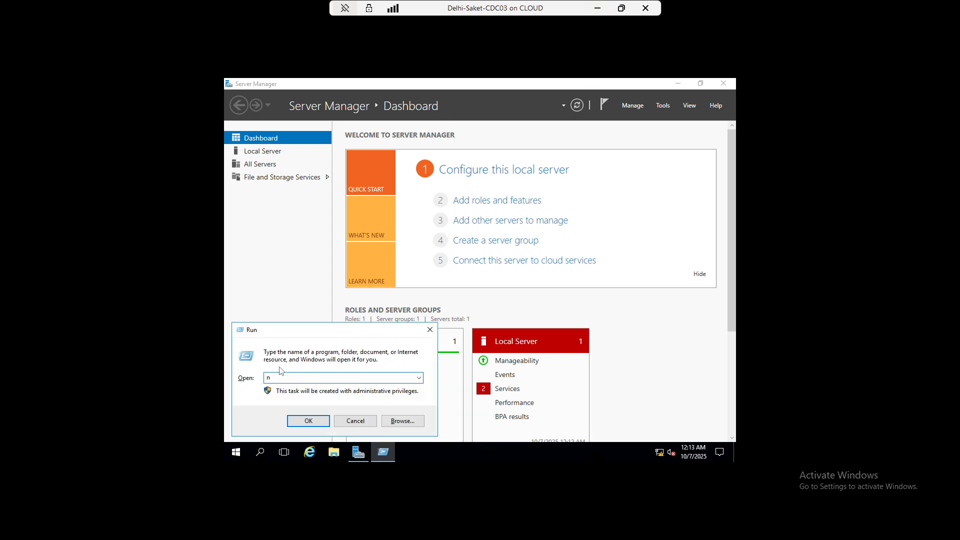
type("cpa.cpl")
key("Return")
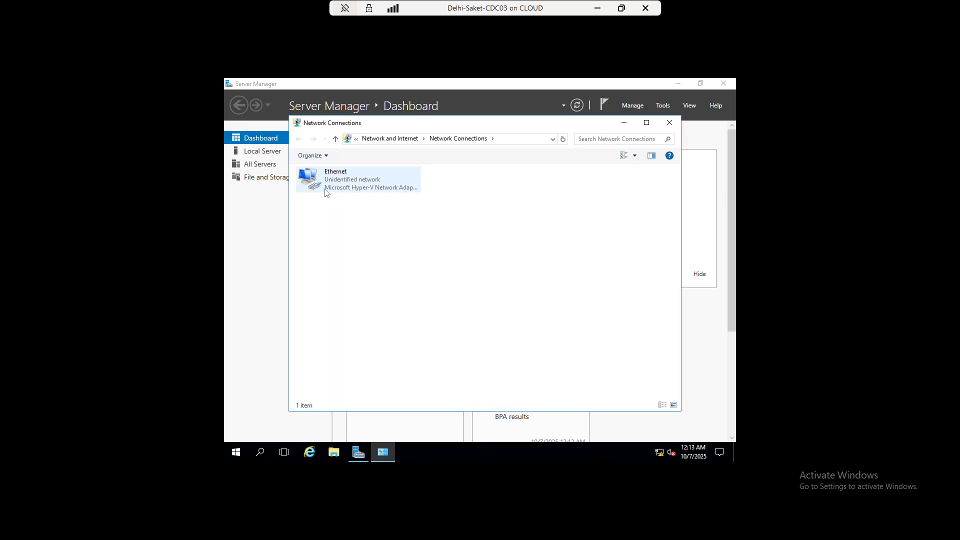
right_click(325, 193)
left_click(377, 282)
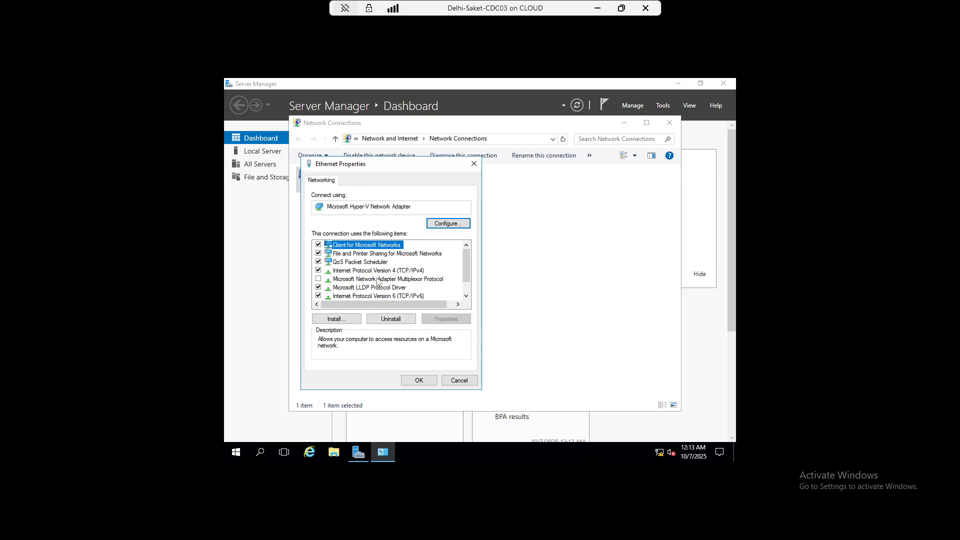
double_click(380, 271)
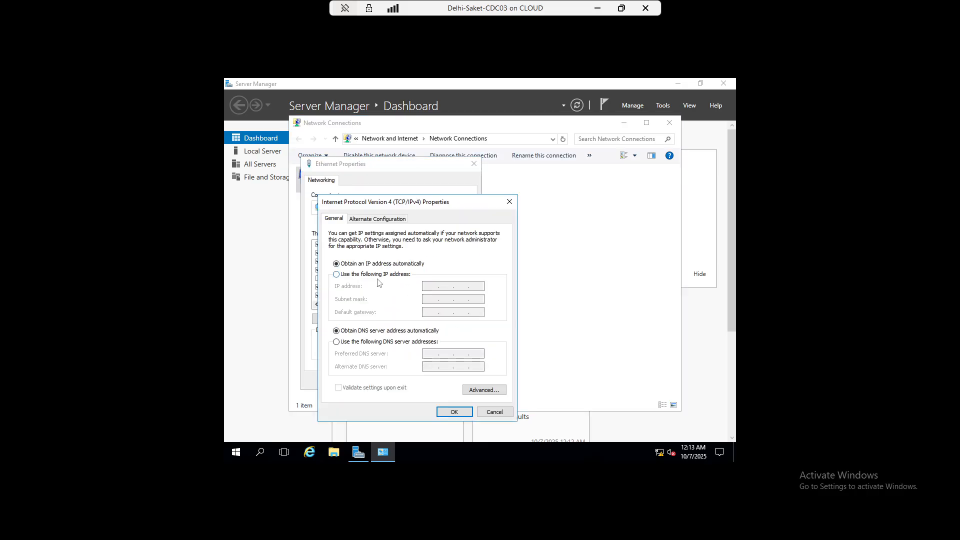
Set static IP 10.0.0.5, mask 255.0.0.0 and DNS 10.0.0.1, then save and close
left_click(377, 275)
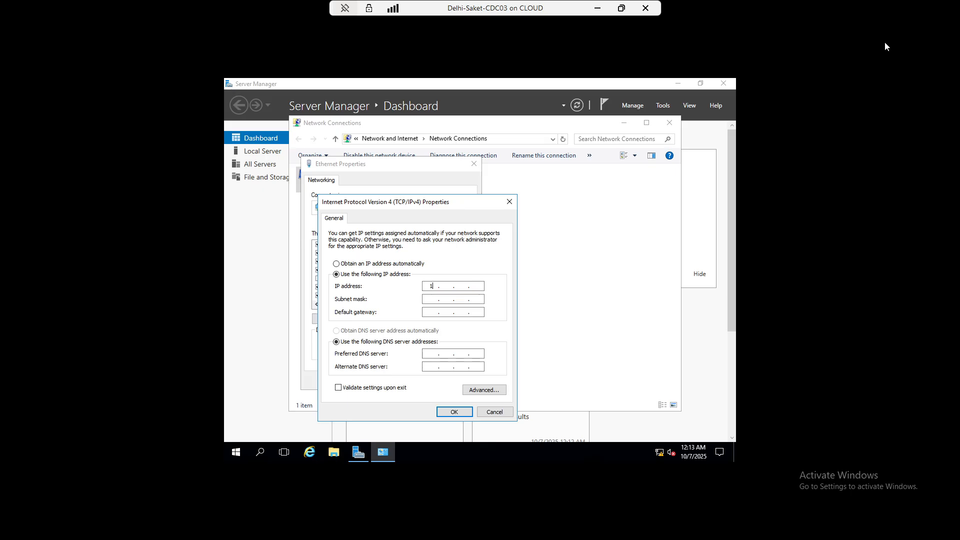
type("10.0.0.5")
key("Tab")
key("Tab")
key("Tab")
key("Tab")
type("10.")
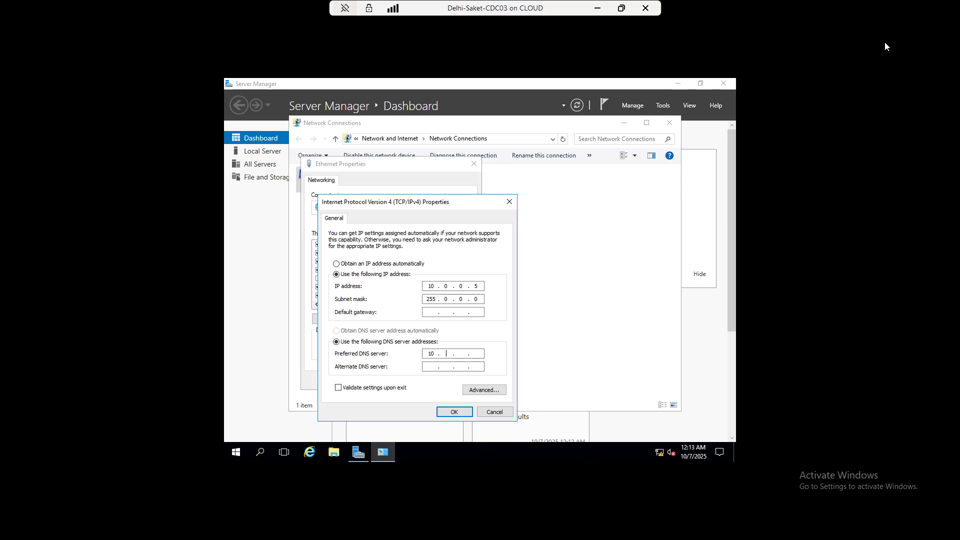
type("00.1")
type("0.0.1")
left_click(454, 411)
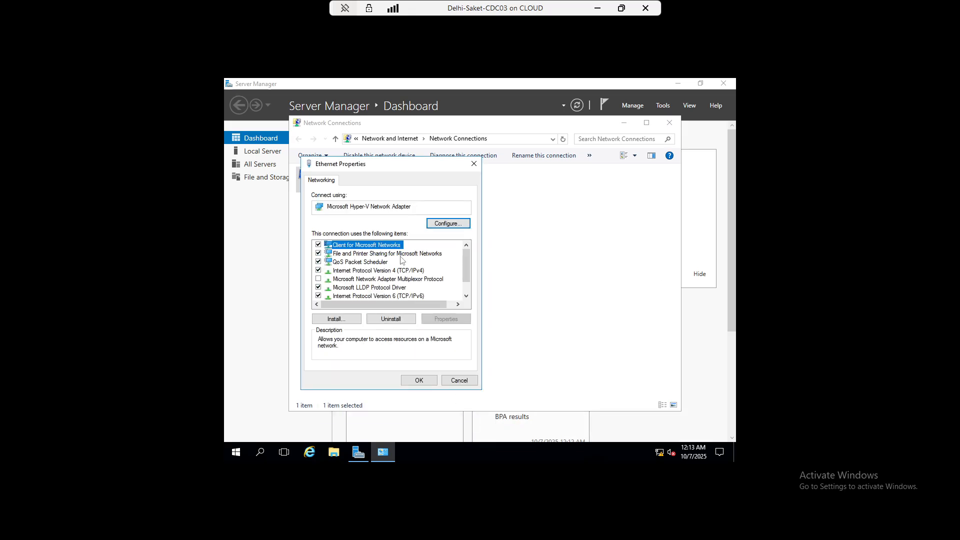
left_click(413, 381)
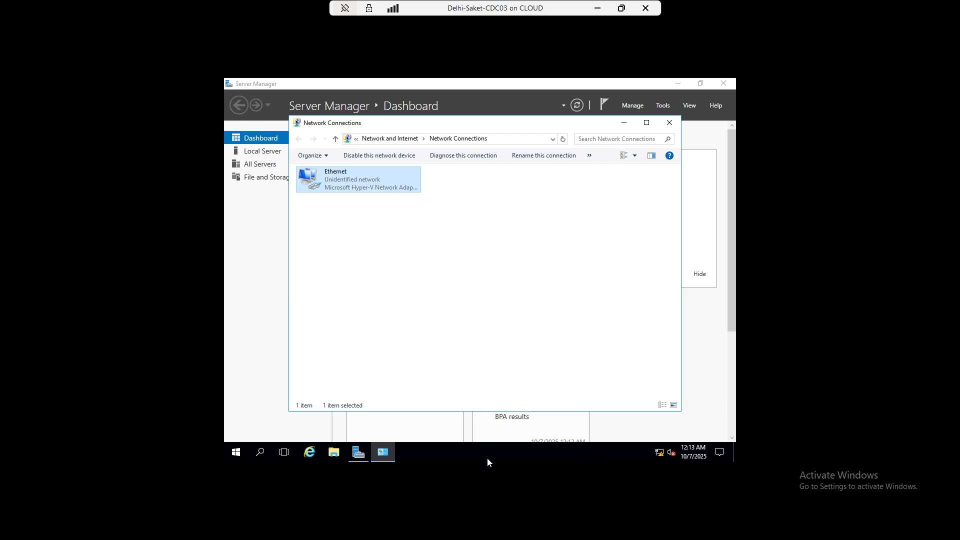
left_click(669, 123)
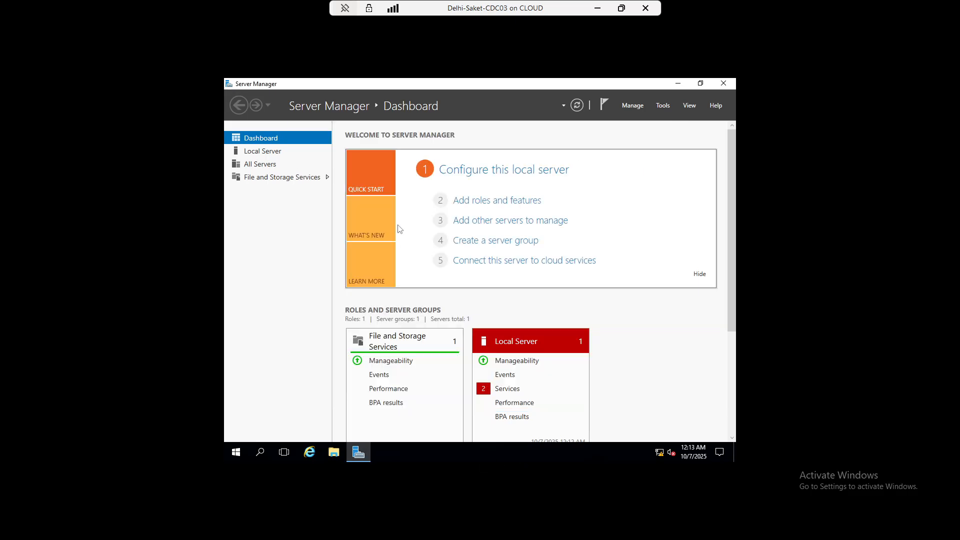
Rename the computer to ADC2 in System Properties
left_click(265, 153)
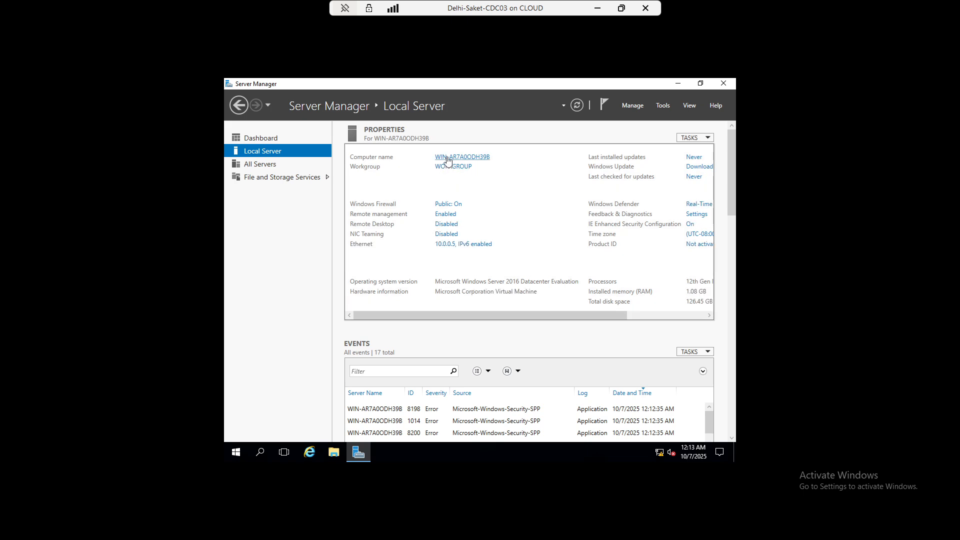
left_click(447, 158)
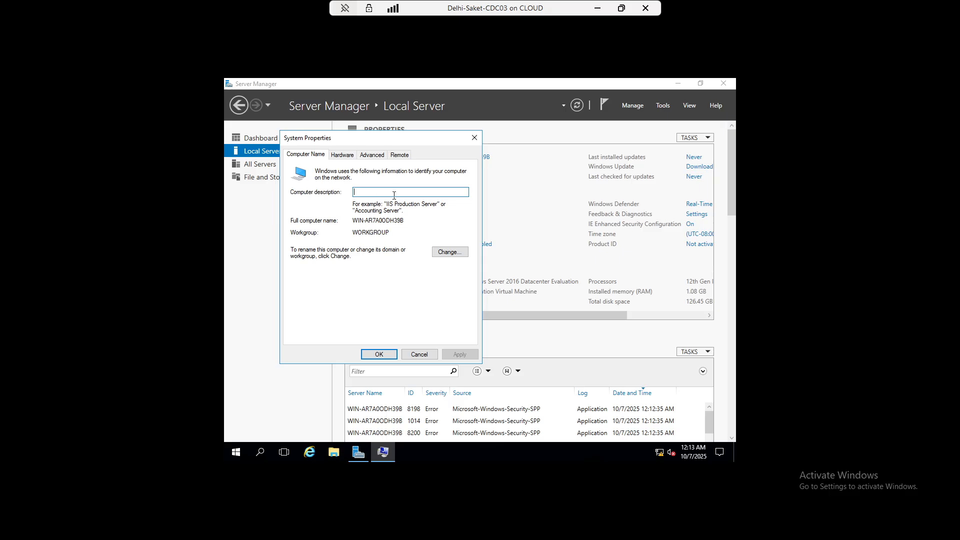
left_click(450, 253)
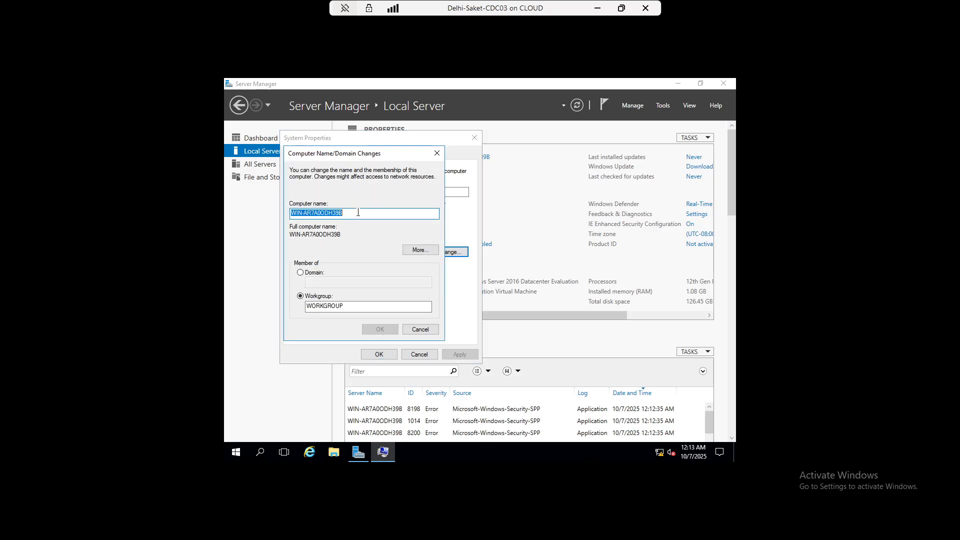
type("AW")
key("BackSpace")
key("BackSpace")
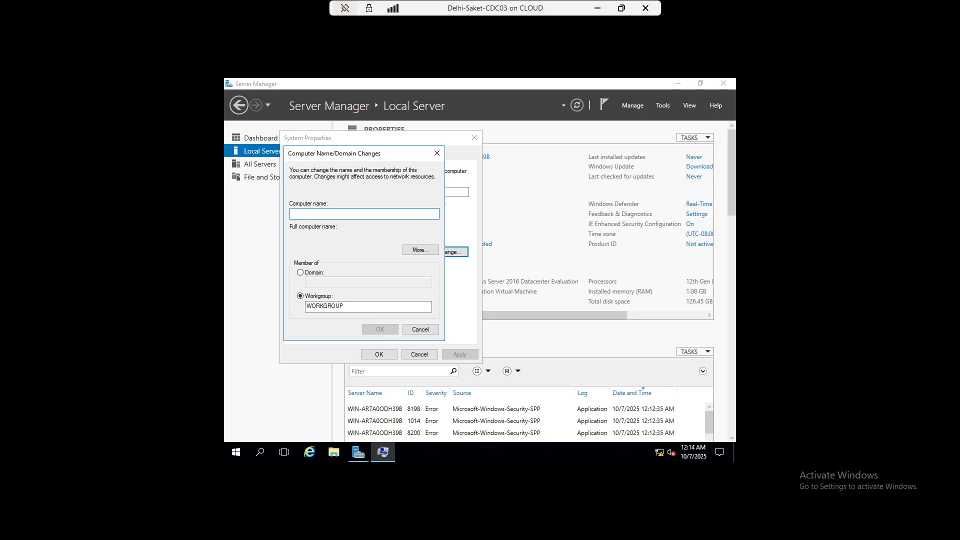
type("N")
key("BackSpace")
key("BackSpace")
key("BackSpace")
type("ADC2")
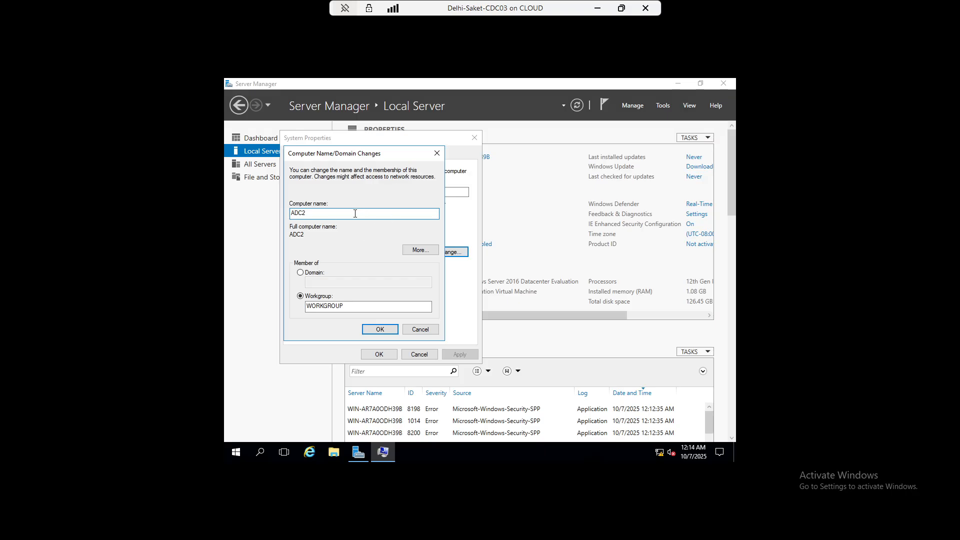
Join the iccpss.com domain using the domain administrator credentials
left_click(311, 275)
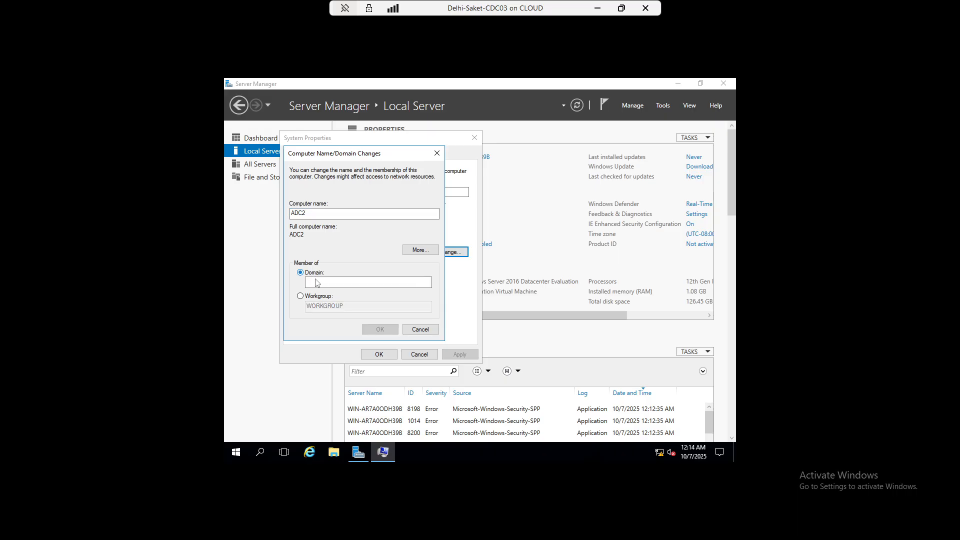
left_click(328, 284)
type("iccpss.com")
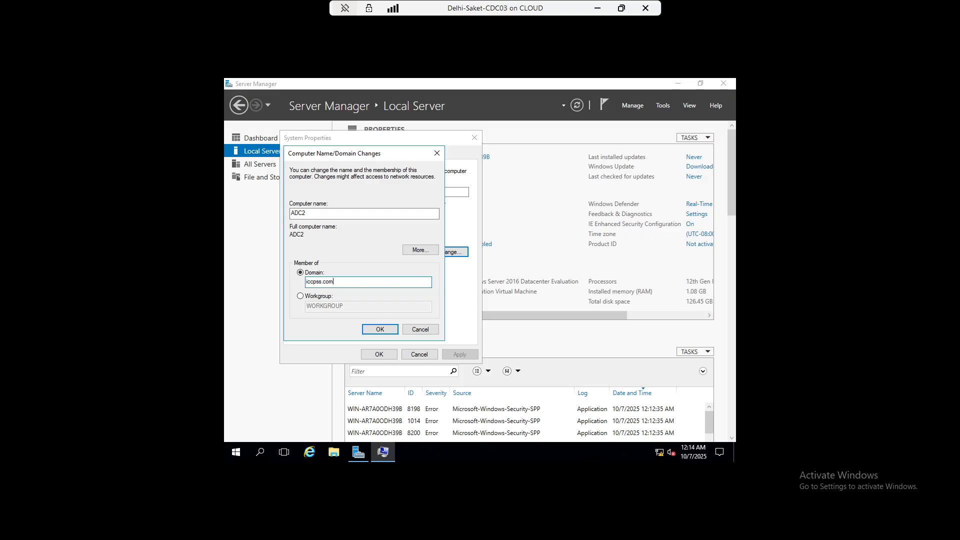
key("Return")
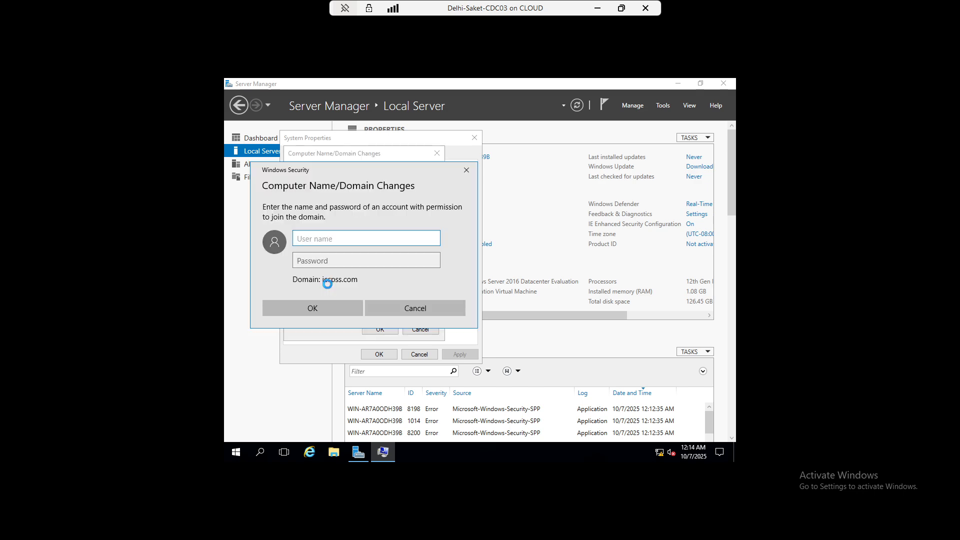
type("administrator")
key("Tab")
type("***")
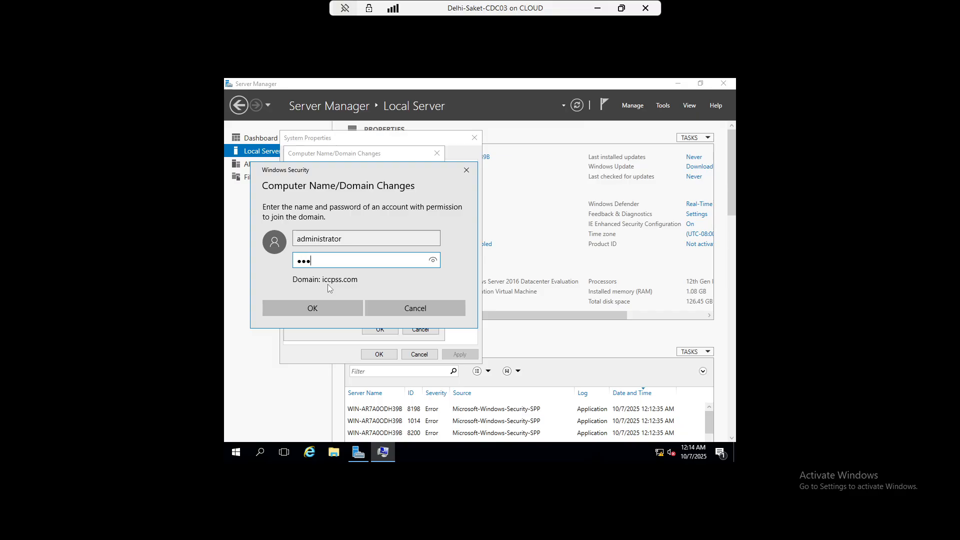
key("BackSpace")
key("BackSpace")
key("BackSpace")
type("**********")
key("Return")
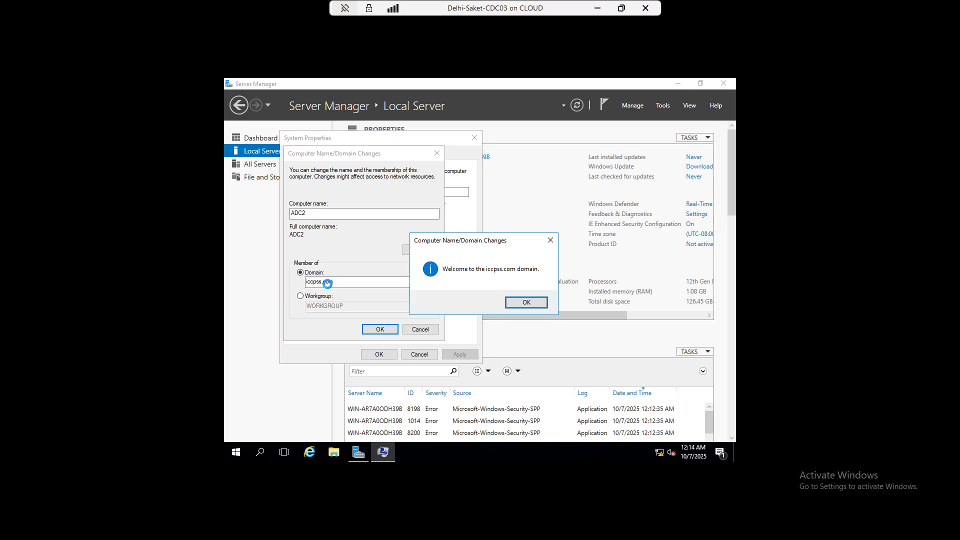
Acknowledge the domain welcome, confirm the changes, and restart now
left_click(518, 307)
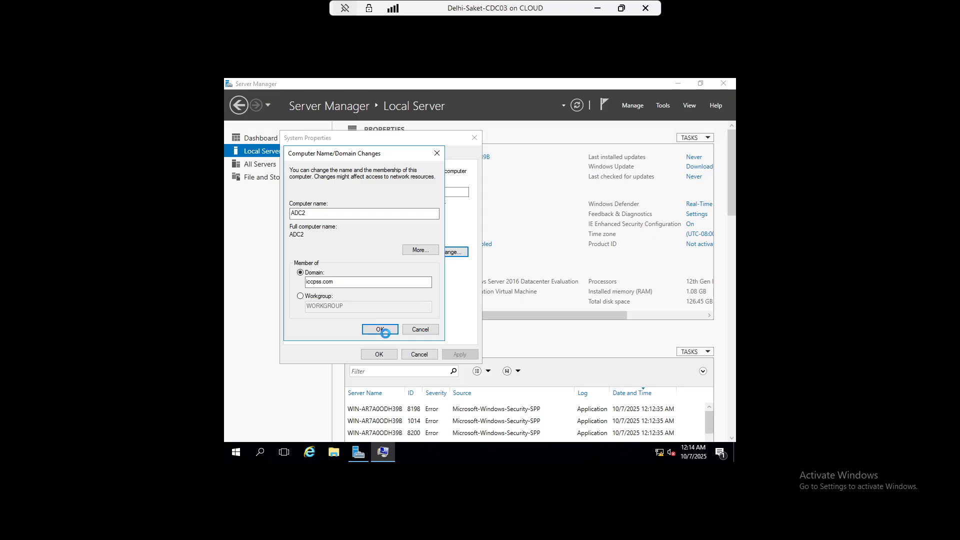
key("Return")
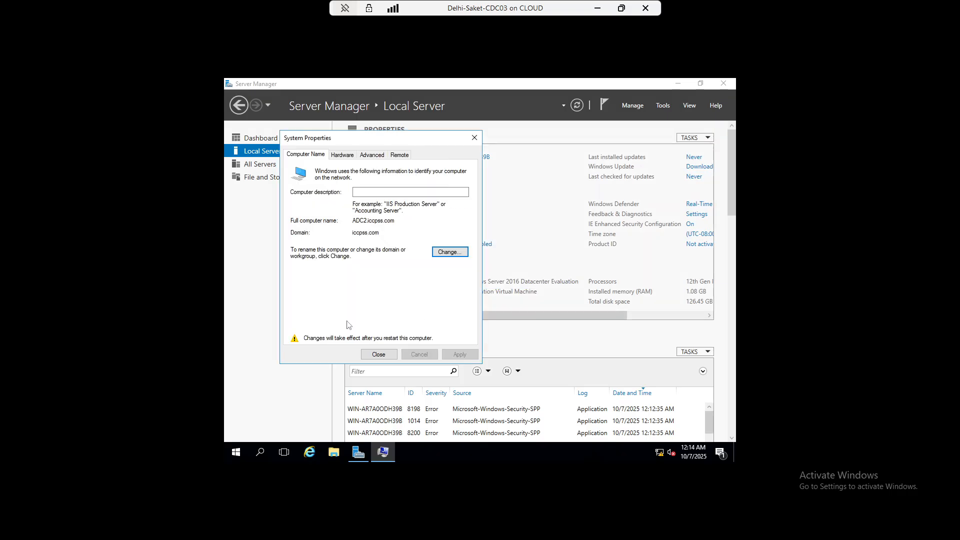
left_click(380, 357)
left_click(475, 275)
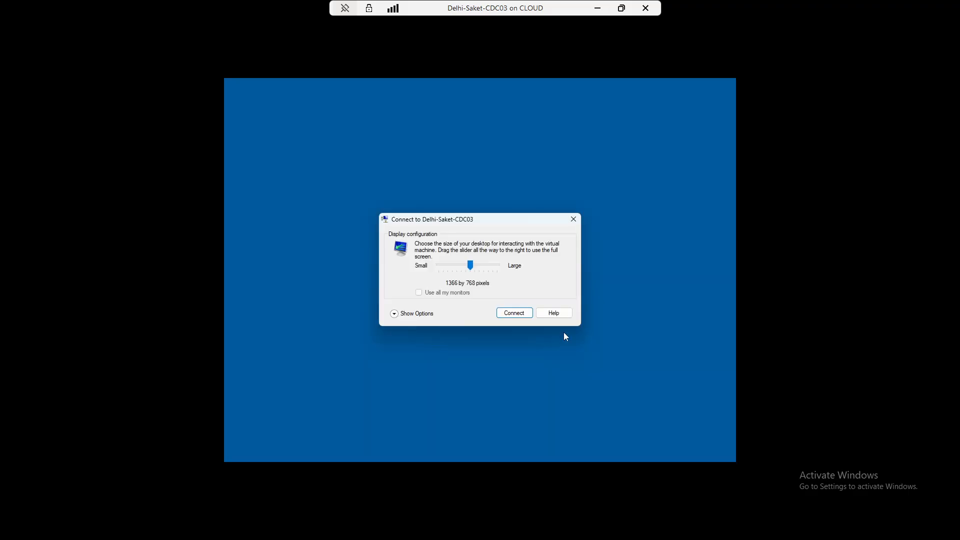
Connect to the VM at full-screen display size, then minimize it
left_click_drag(470, 266, 498, 267)
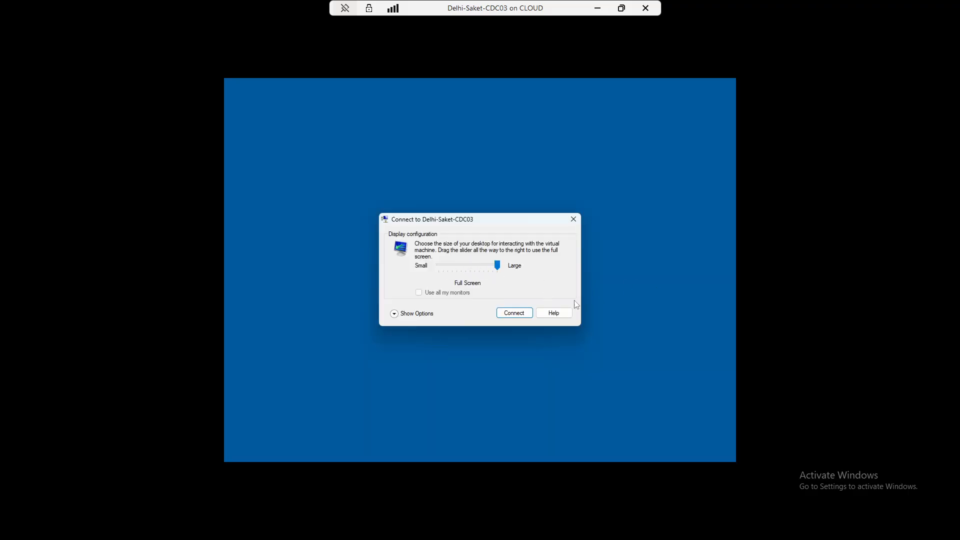
left_click(514, 313)
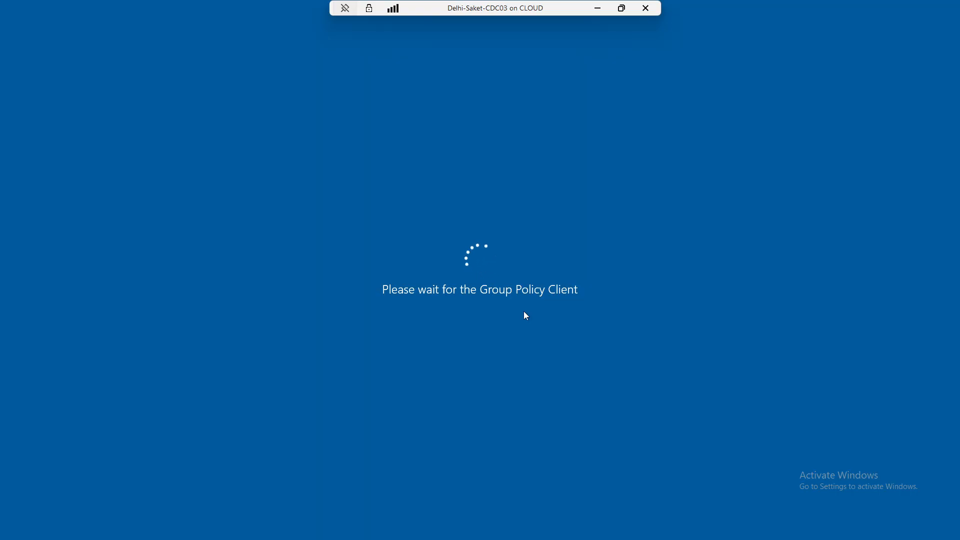
left_click(598, 9)
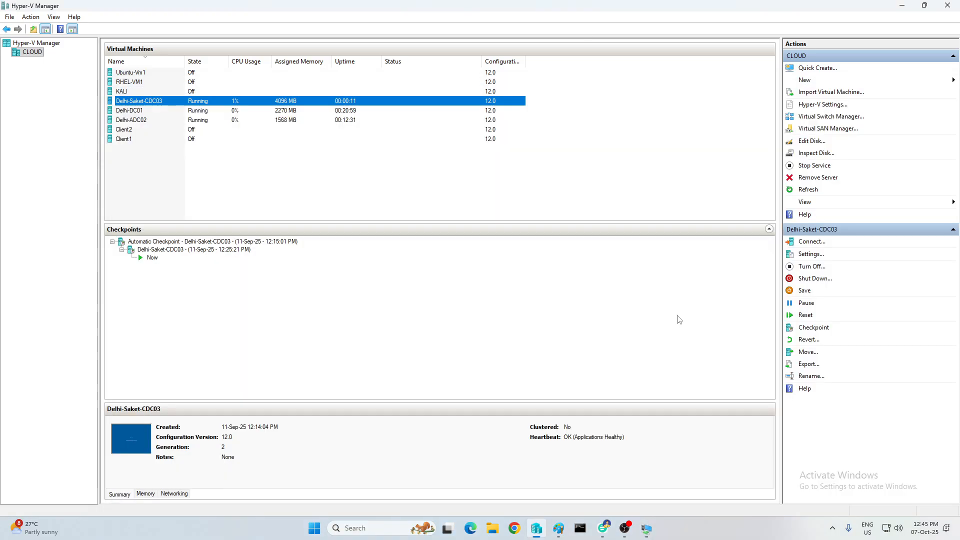
Start the domain controller installation on Delhi-ADC02 and bring back the Delhi-Saket-CDC03 window
mouse_move(647, 528)
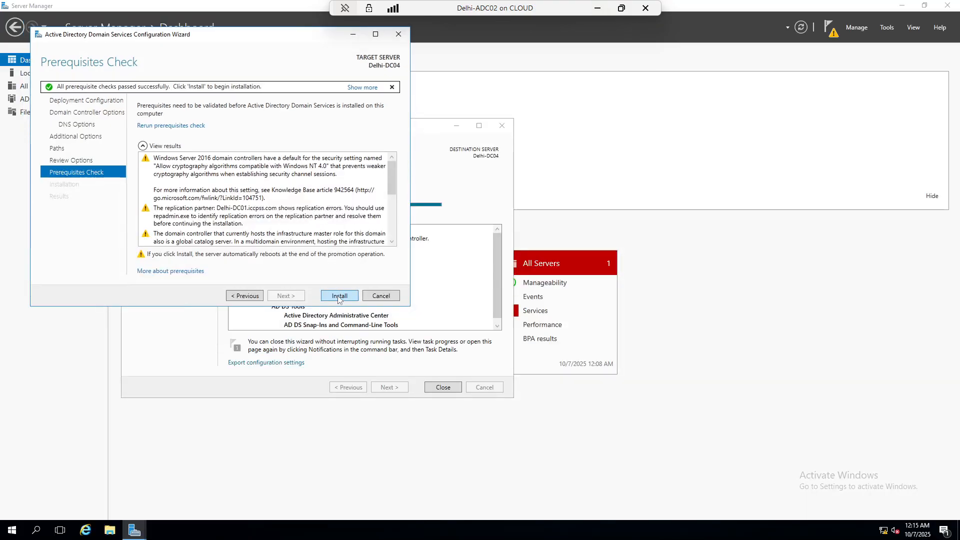
left_click(340, 295)
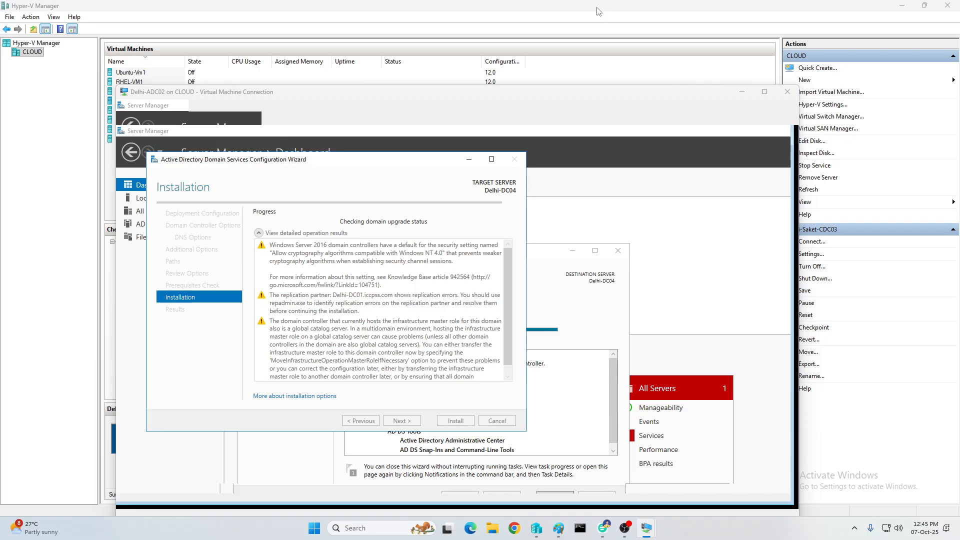
left_click(598, 9)
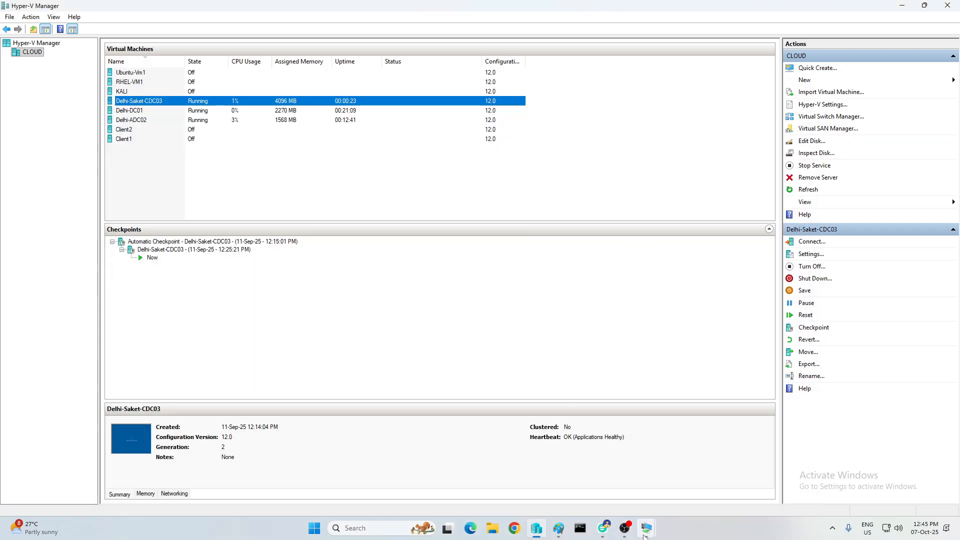
mouse_move(647, 528)
left_click(720, 484)
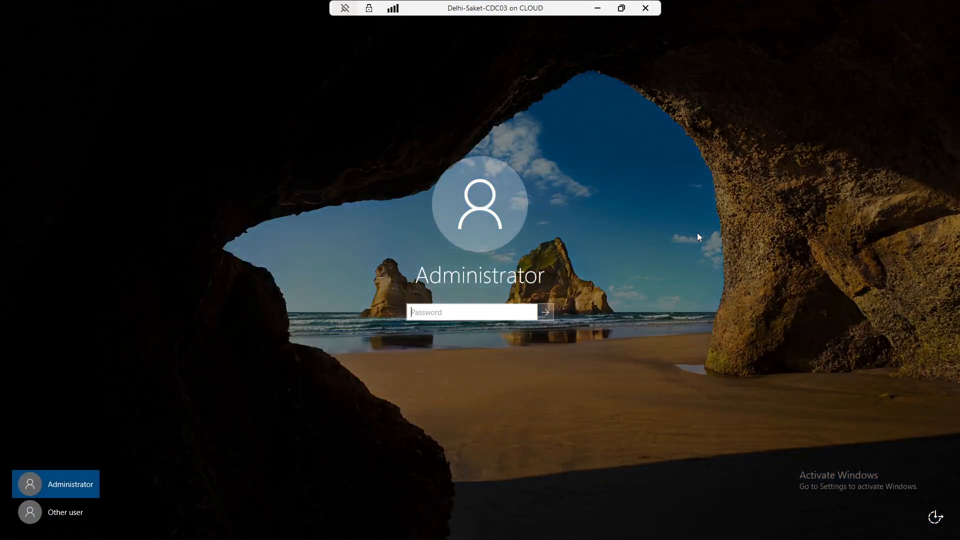
Sign in and start a role-based Add Roles installation targeting ADC2
type("*********")
key("Return")
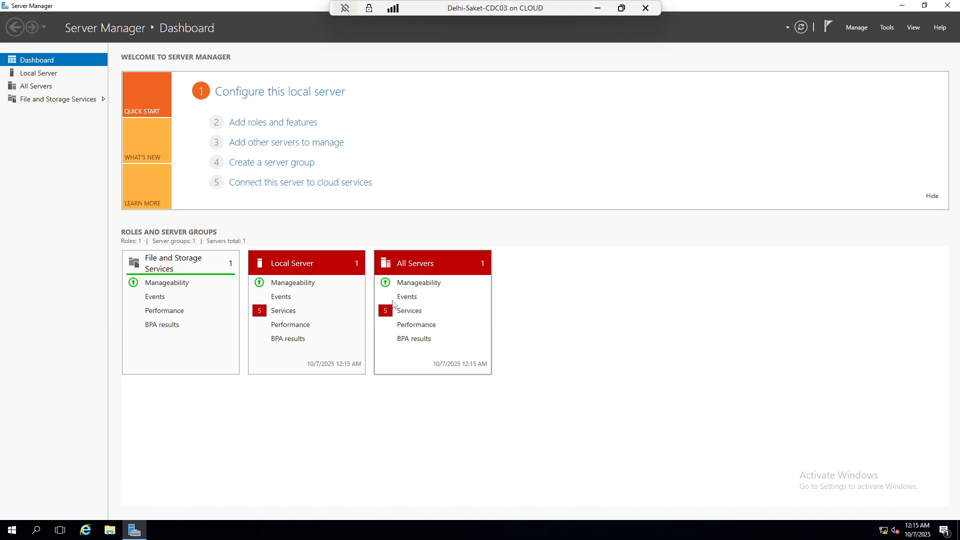
left_click(298, 125)
left_click(353, 353)
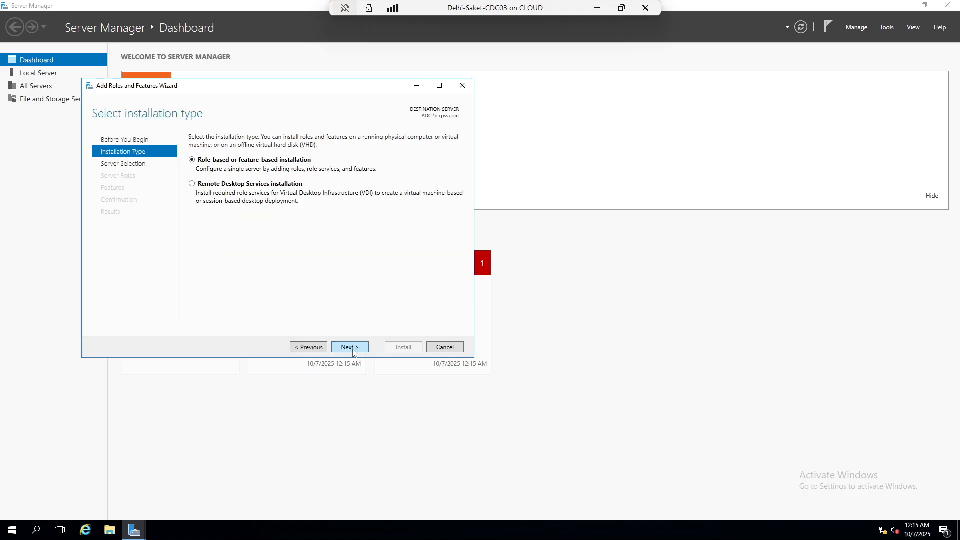
left_click(353, 350)
left_click(354, 350)
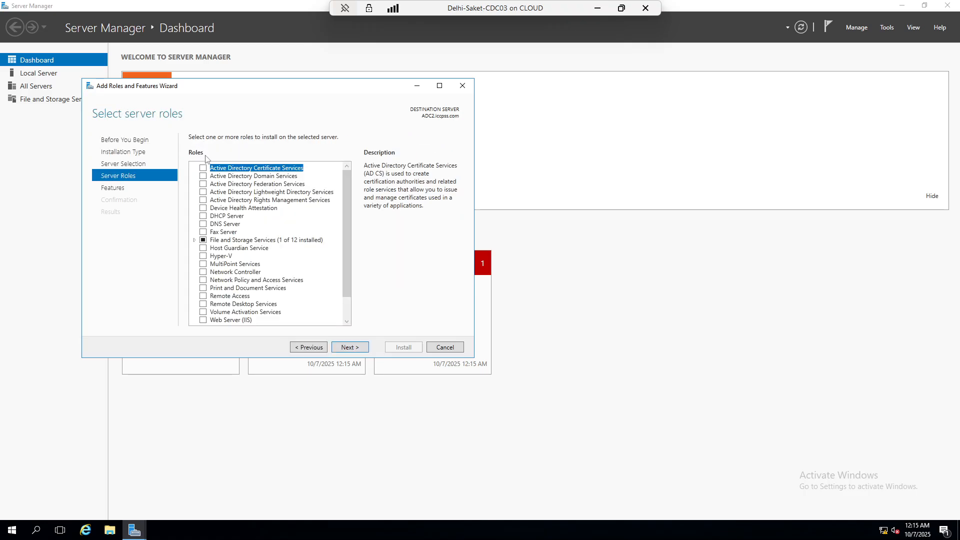
Install Active Directory Domain Services with its required features
left_click(205, 176)
left_click(311, 307)
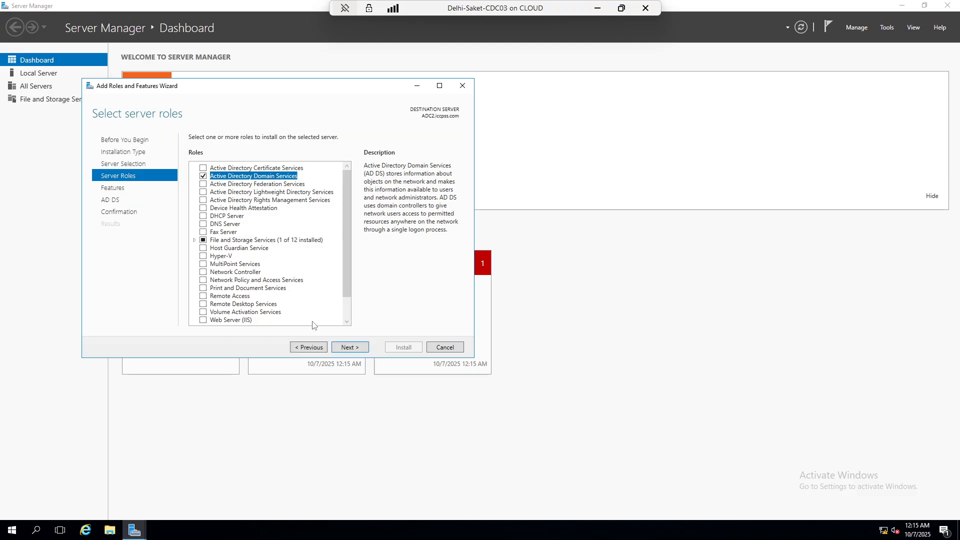
left_click(353, 354)
left_click(353, 352)
left_click(352, 352)
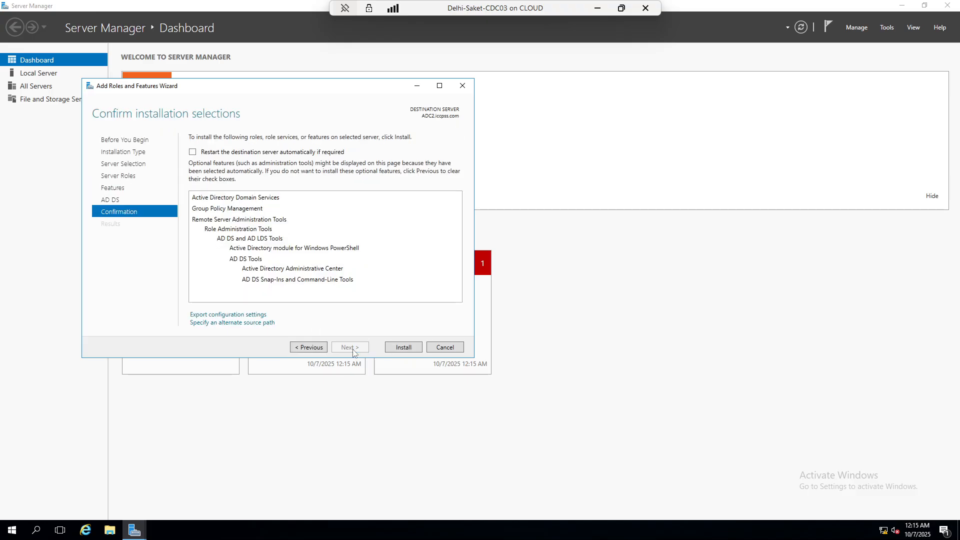
left_click(394, 350)
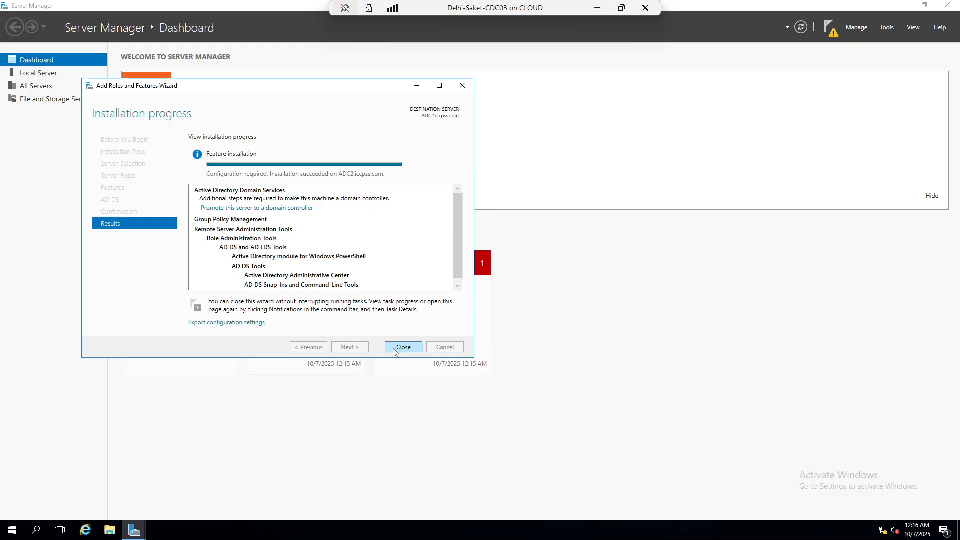
left_click(403, 348)
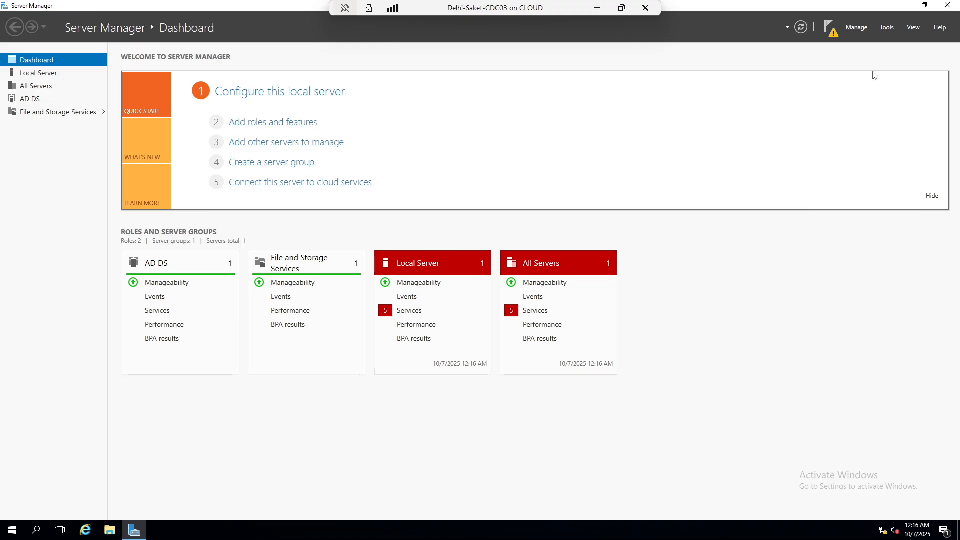
Promote the server as an additional DC in iccpss.com using domain administrator credentials
left_click(831, 31)
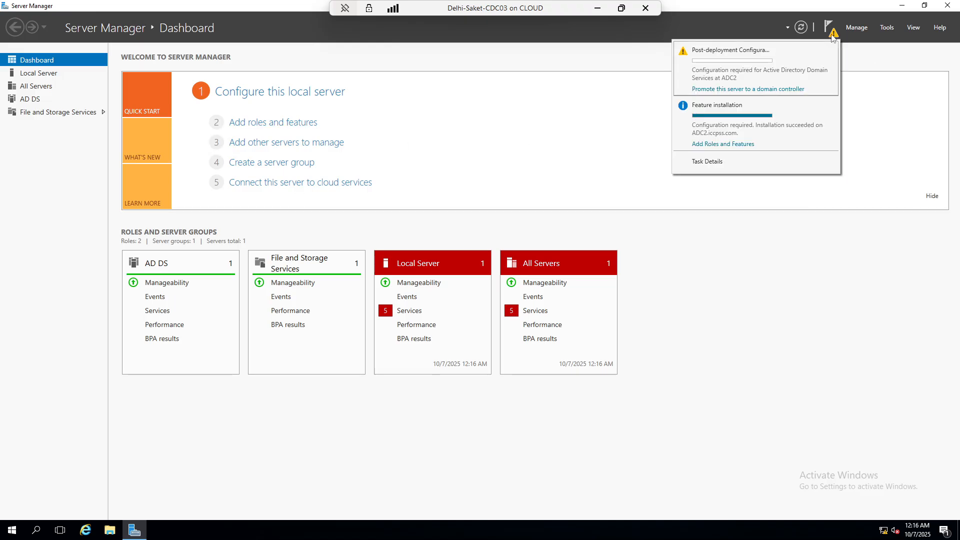
left_click(738, 89)
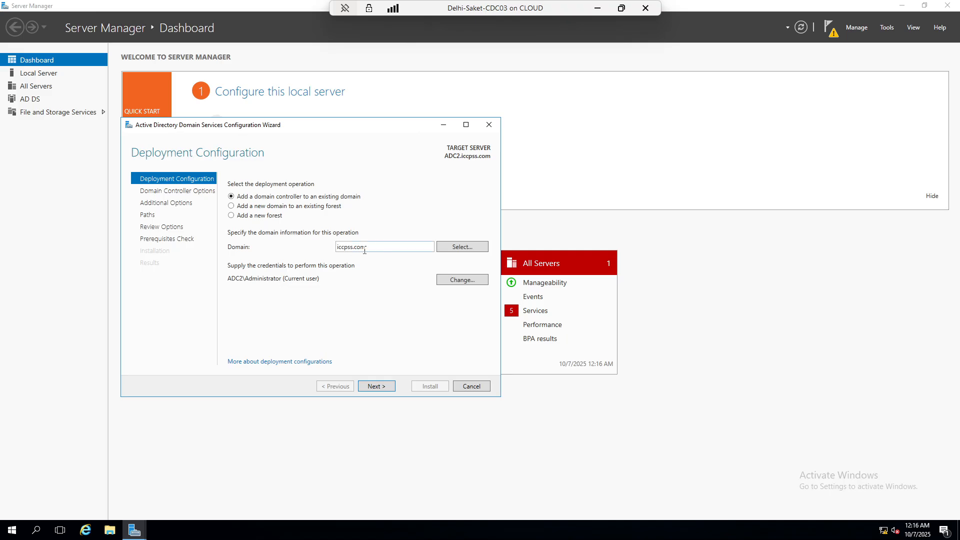
left_click(460, 281)
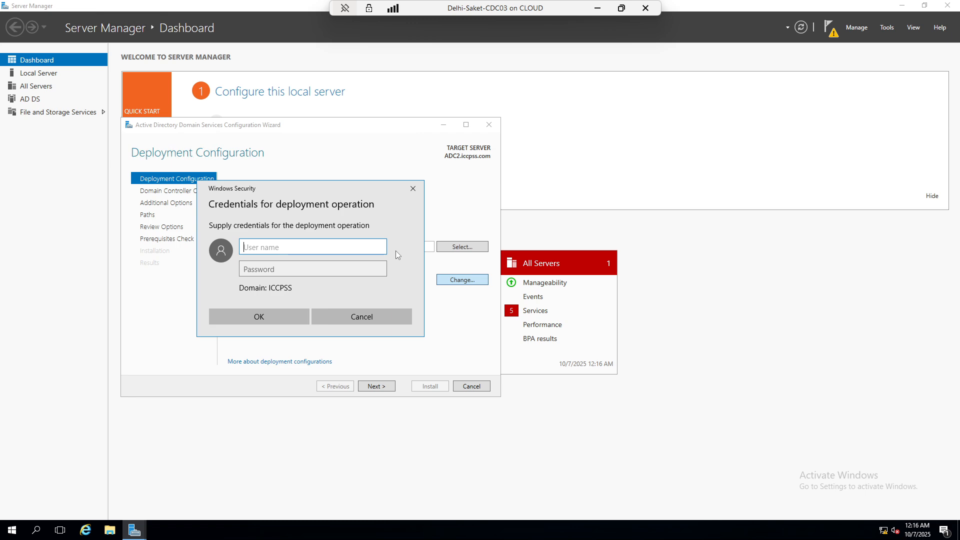
type("administrator")
key("Tab")
type("P@ssw0rd1")
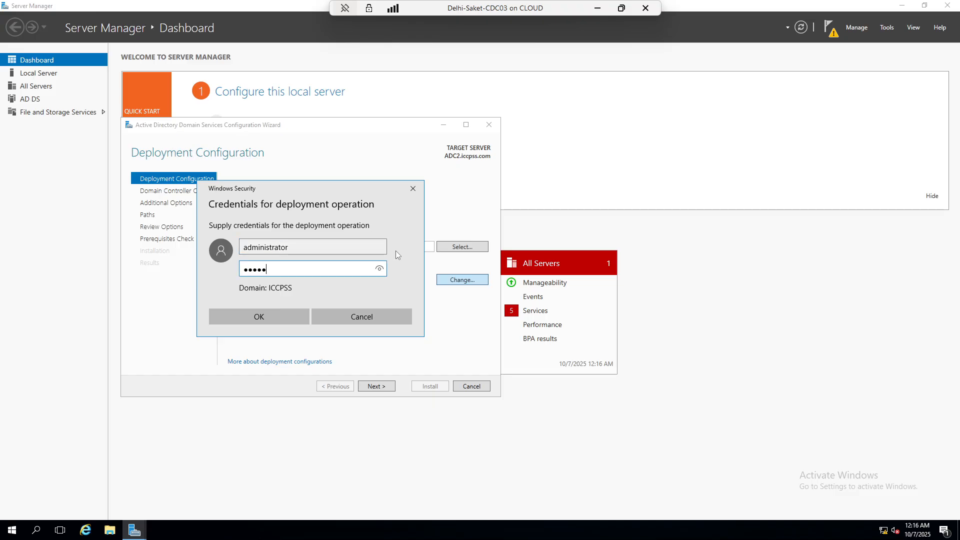
key("Return")
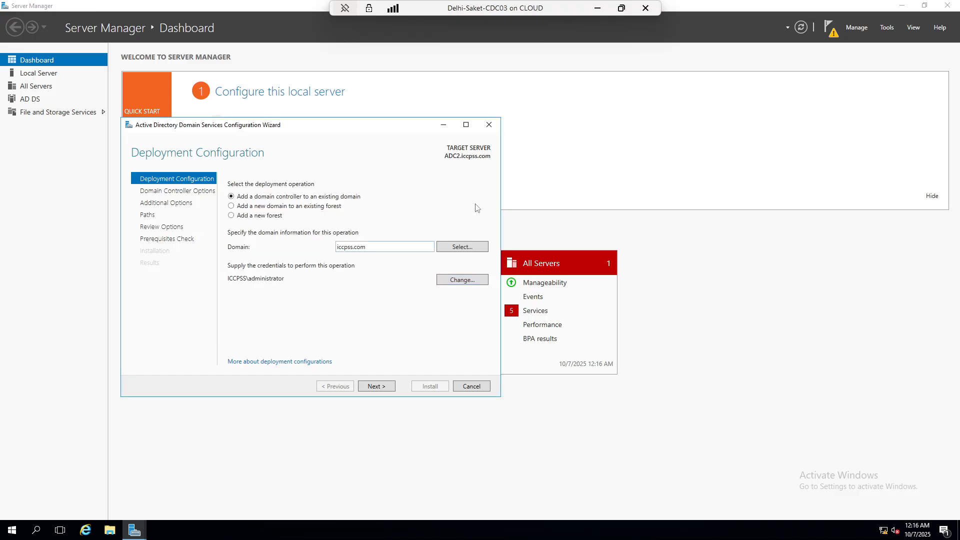
left_click(375, 390)
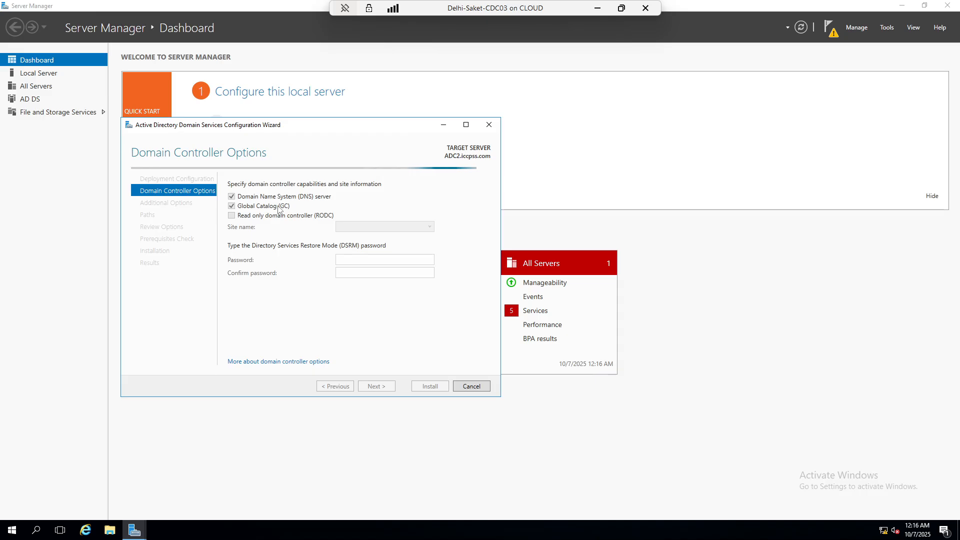
Clear DNS and Global Catalog, choose site Noida, and enter the DSRM password twice
left_click(232, 206)
left_click(232, 197)
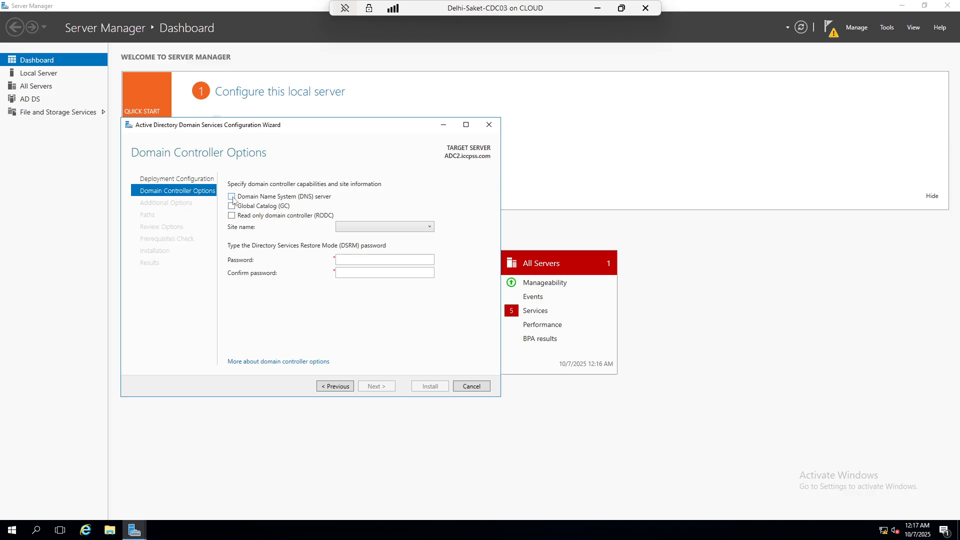
left_click(415, 229)
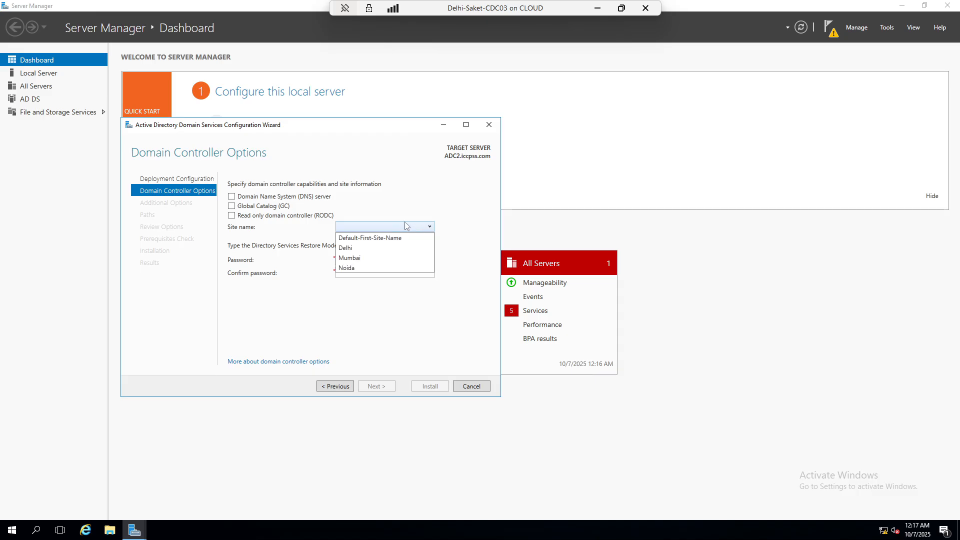
left_click(359, 268)
left_click(353, 257)
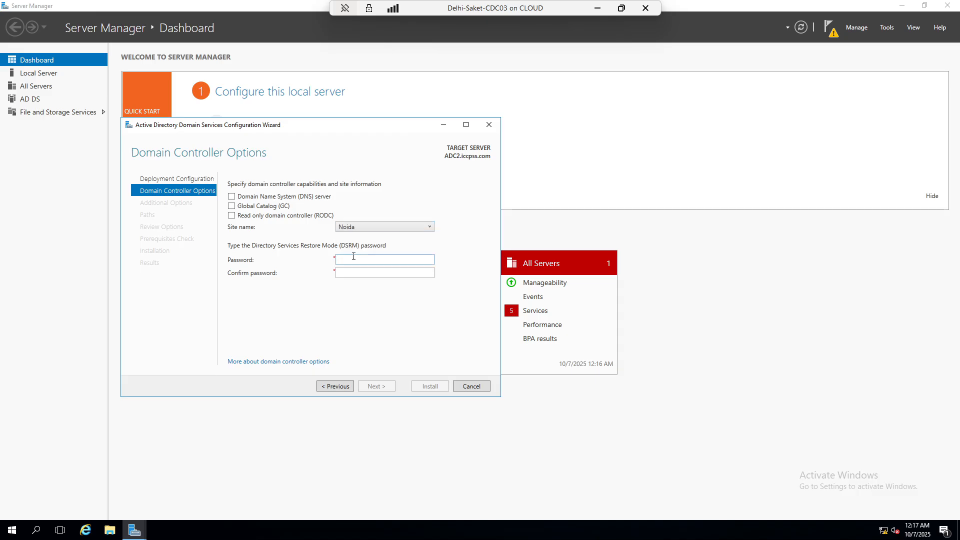
type("•••••••••")
key("Tab")
type("•••••••••")
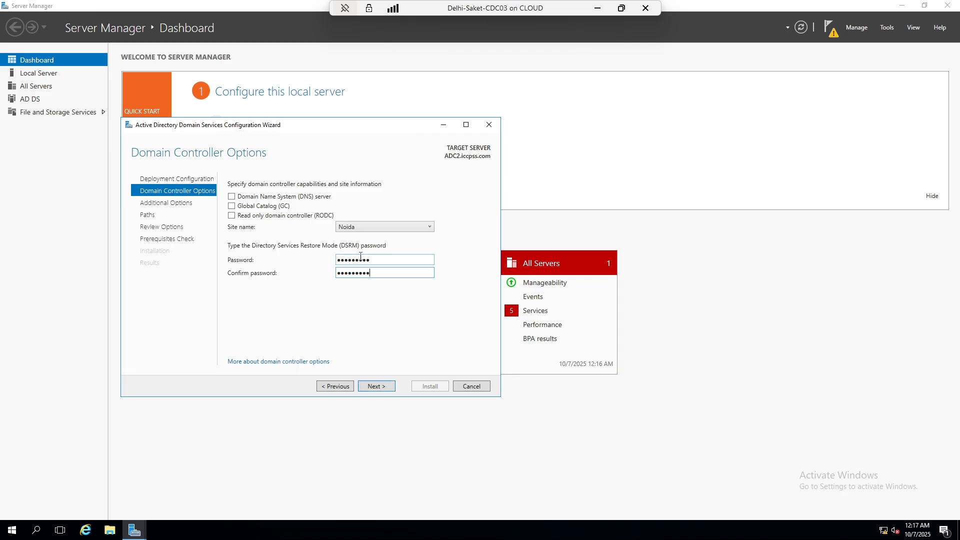
Pass Additional Options, Paths and prerequisites, start the install, and minimize the VM
left_click(374, 386)
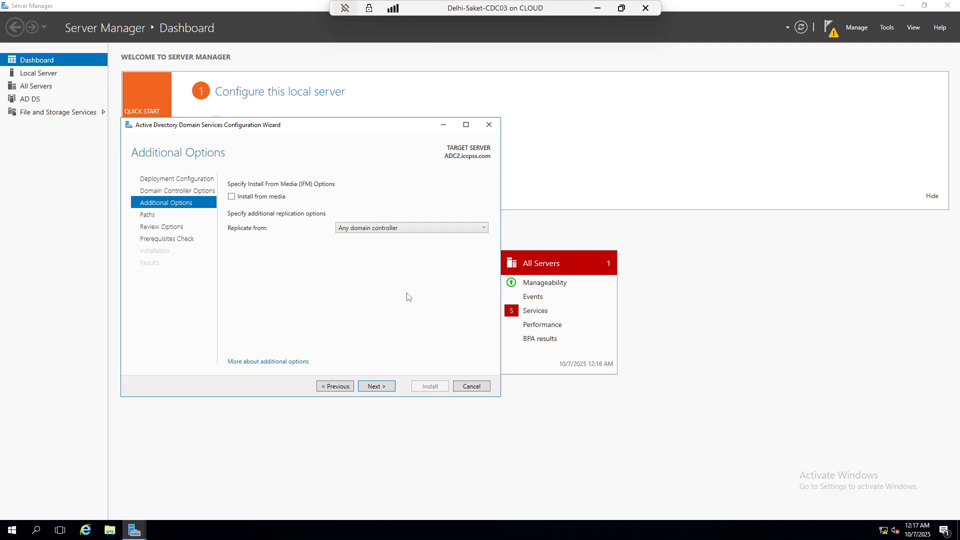
left_click(385, 387)
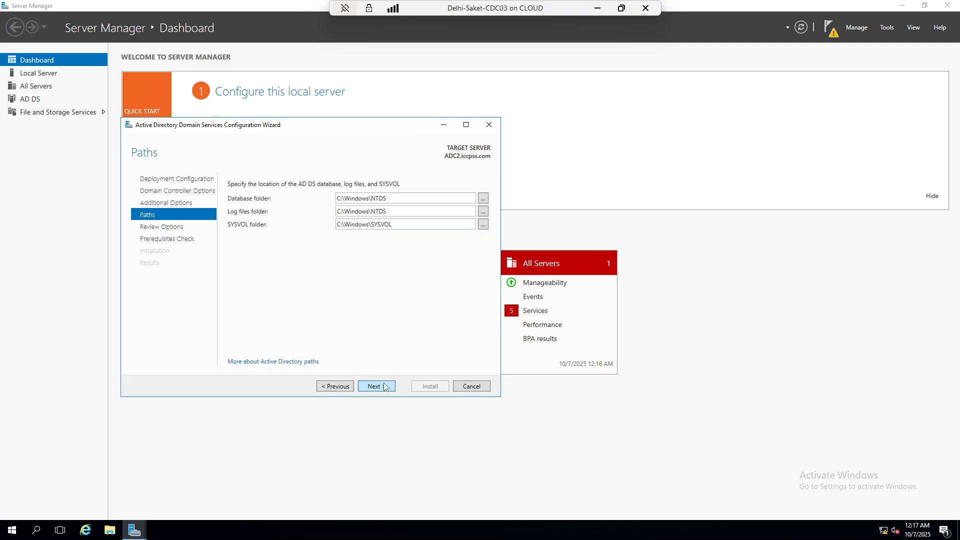
left_click(384, 387)
left_click(384, 386)
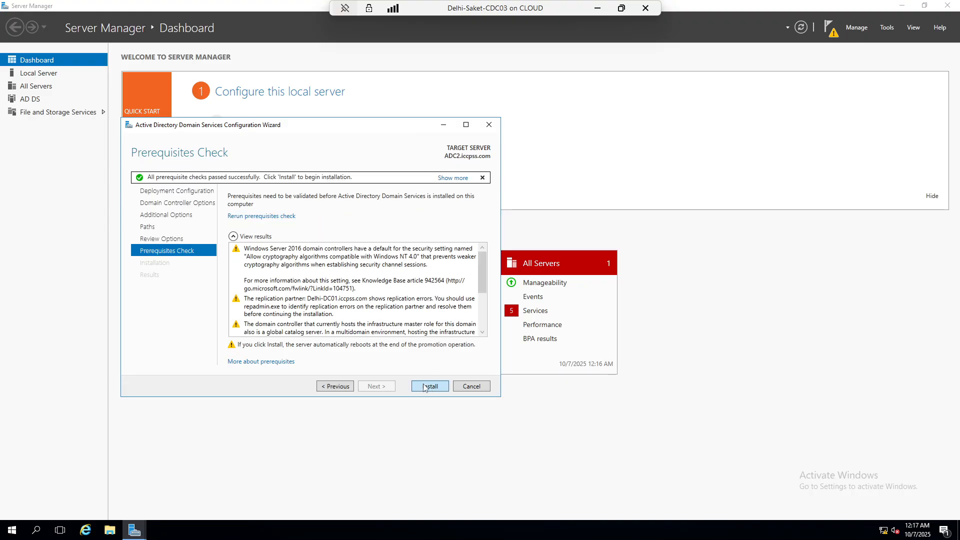
left_click(425, 387)
left_click(598, 8)
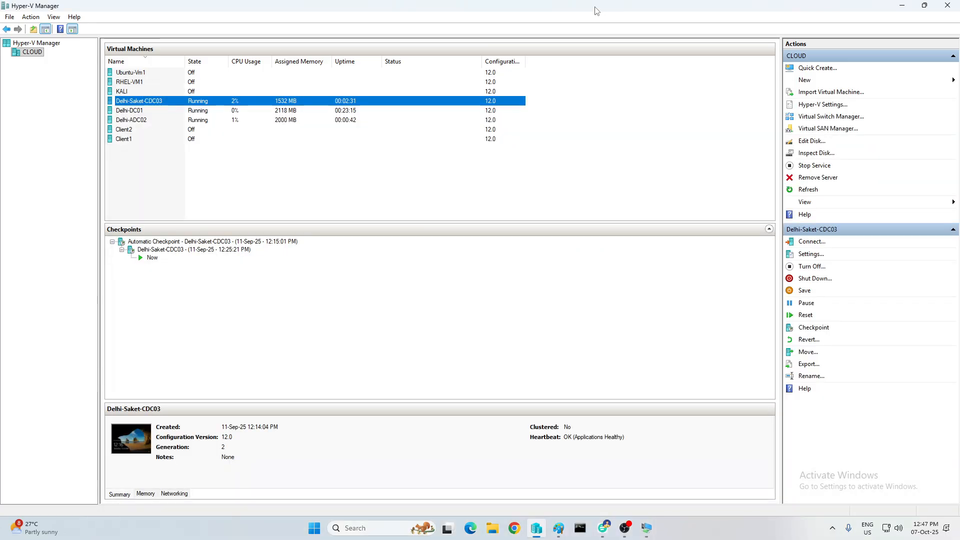
Connect to Delhi-DC01 and refresh the Mumbai site's Servers in Sites and Services
right_click(125, 112)
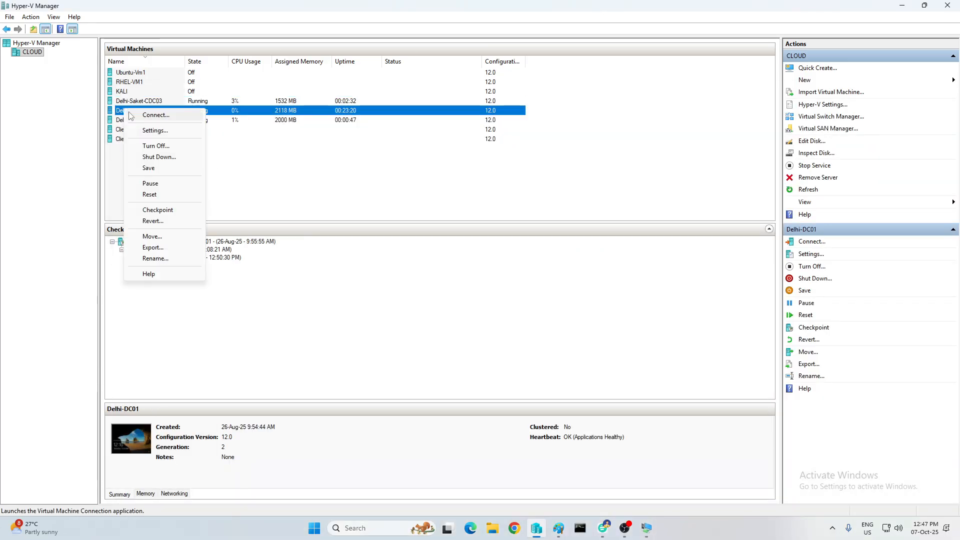
left_click(143, 114)
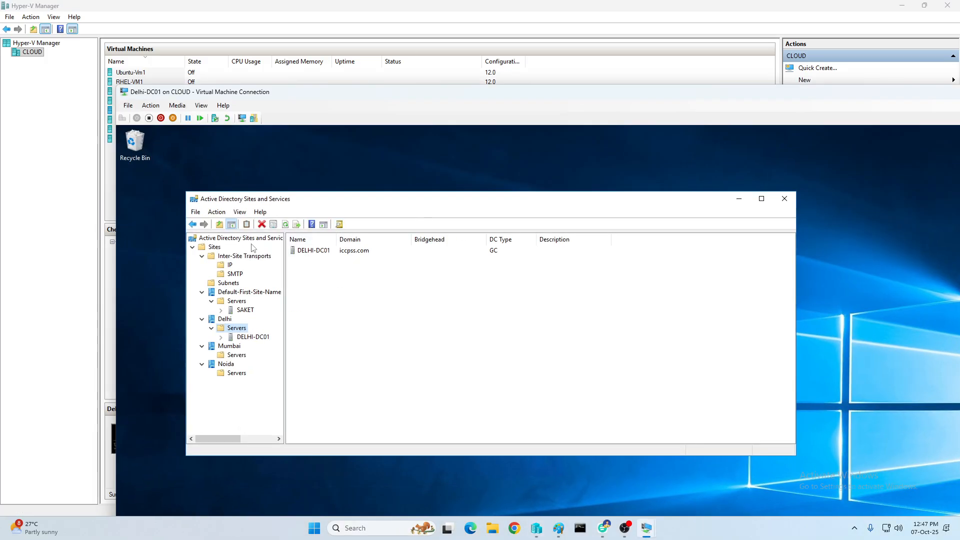
left_click(228, 356)
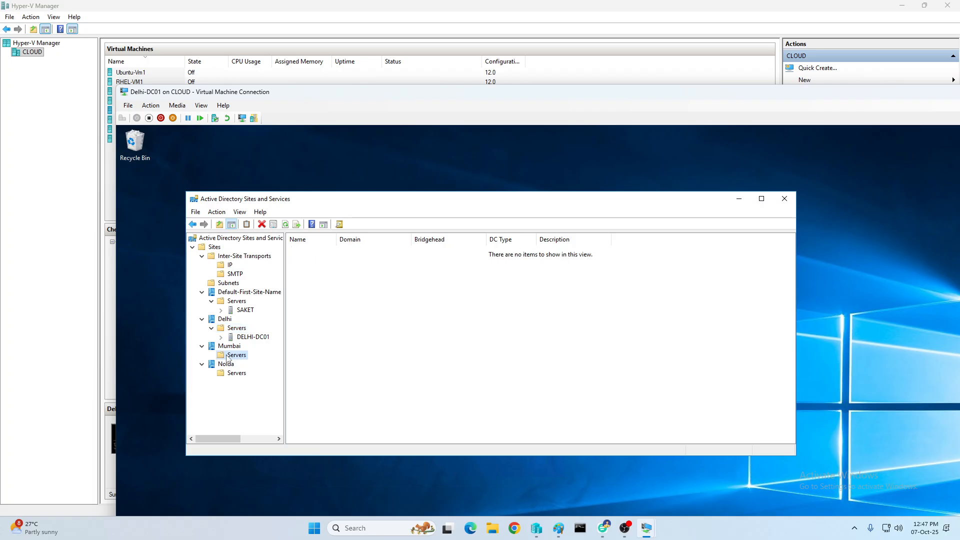
left_click(285, 224)
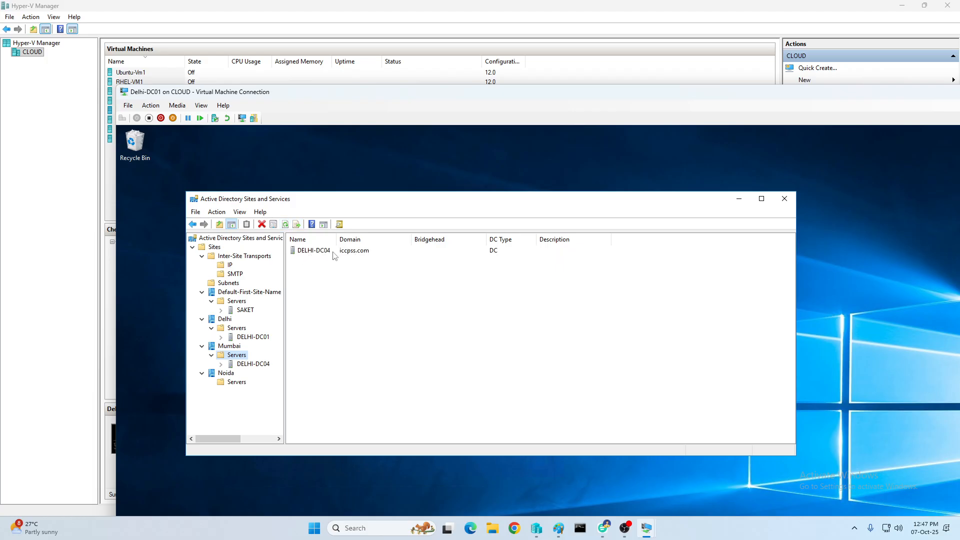
Try deleting the SAKET server object and dismiss the deletion error
right_click(246, 312)
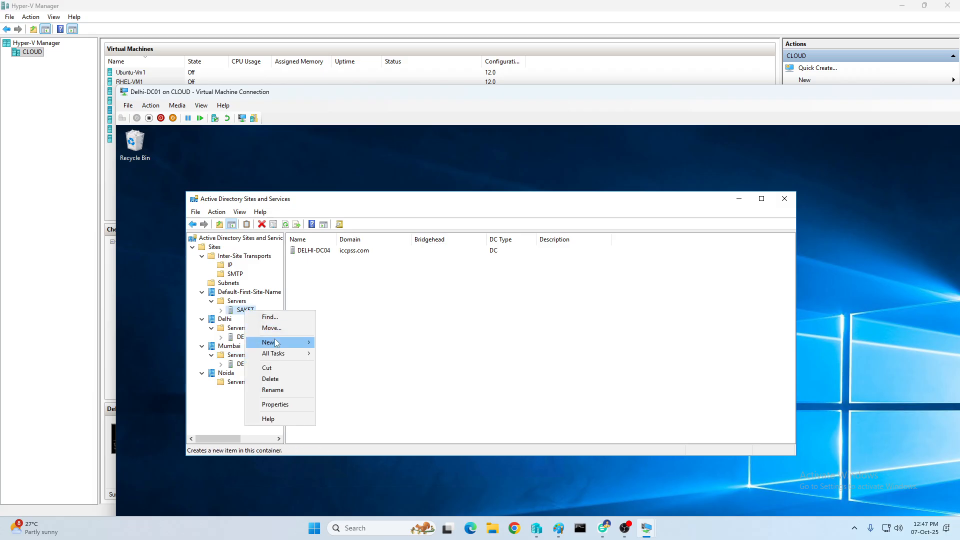
left_click(280, 379)
left_click(622, 427)
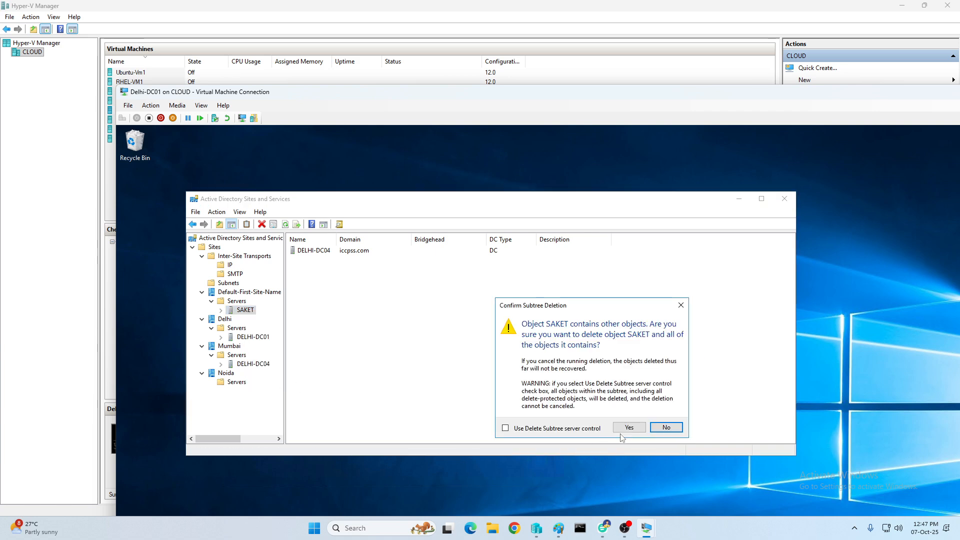
left_click(628, 428)
left_click(678, 444)
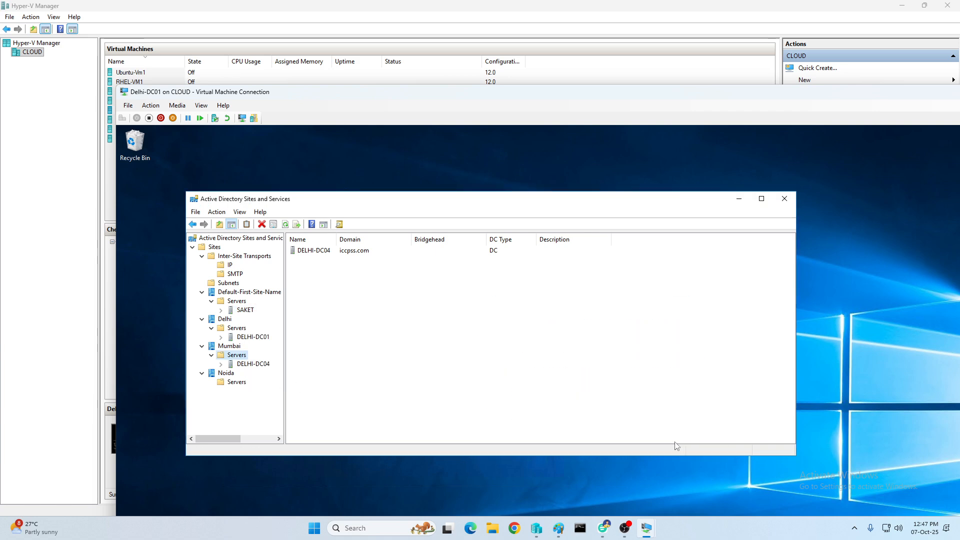
Attempt to rename the SAKET server object
left_click(250, 311)
right_click(249, 311)
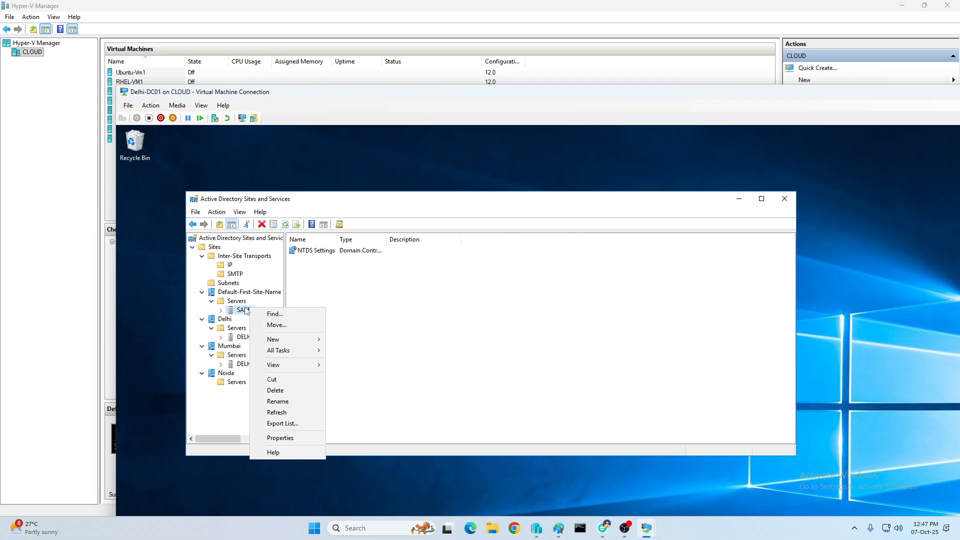
key("Escape")
left_click(245, 311)
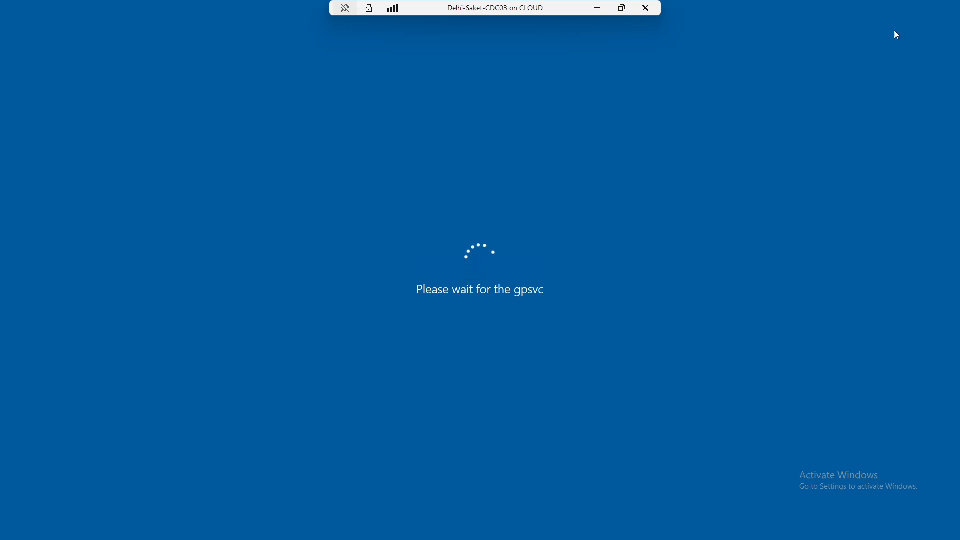
left_click(602, 13)
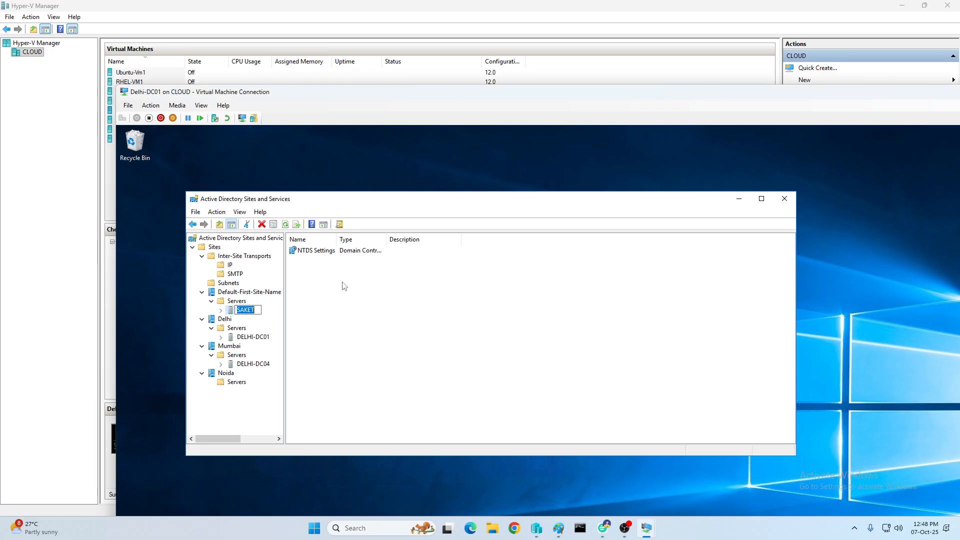
key("Return")
Refresh Noida's Servers to show ADC2, with the Delhi-DC01 session full screen
left_click(223, 385)
left_click(285, 224)
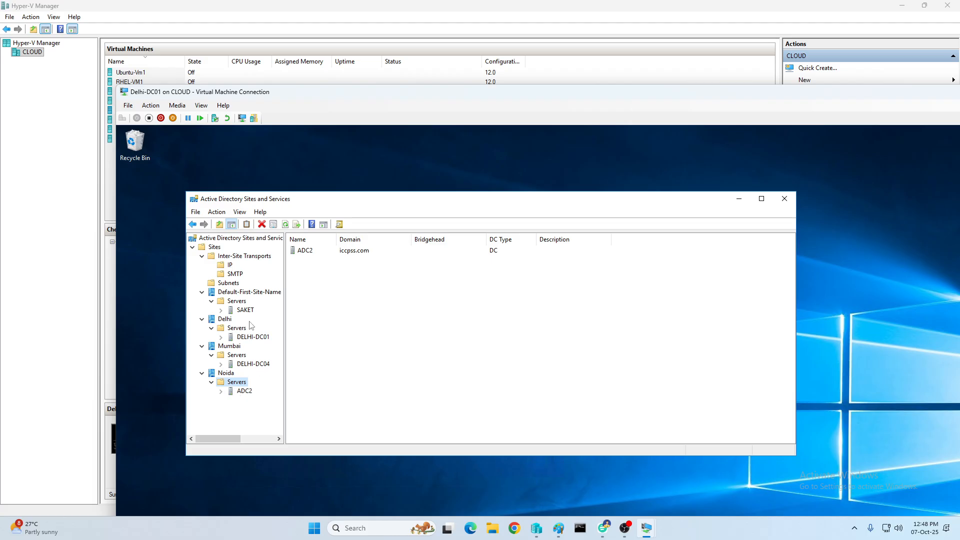
double_click(665, 95)
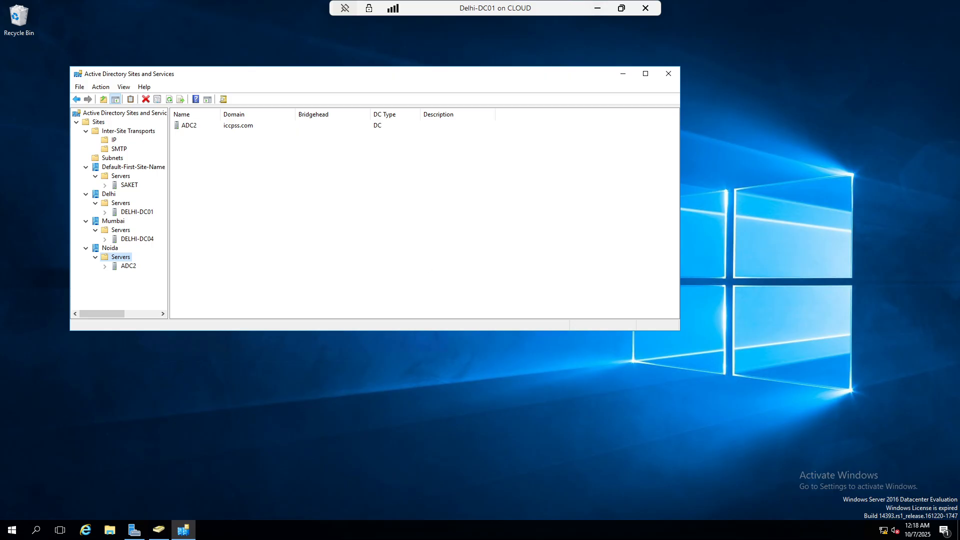
Start a new user in the Computers container with logon name 'iccpi'
left_click(158, 530)
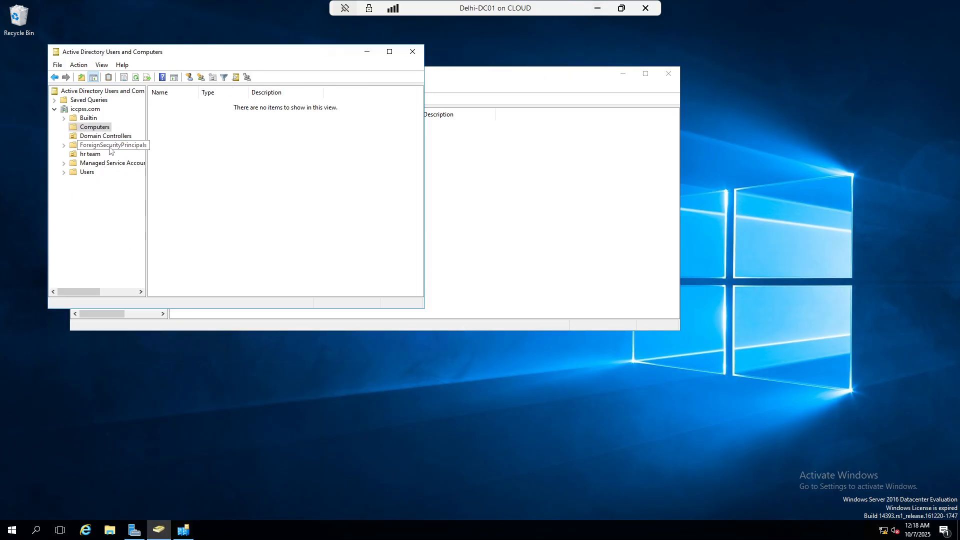
left_click(189, 77)
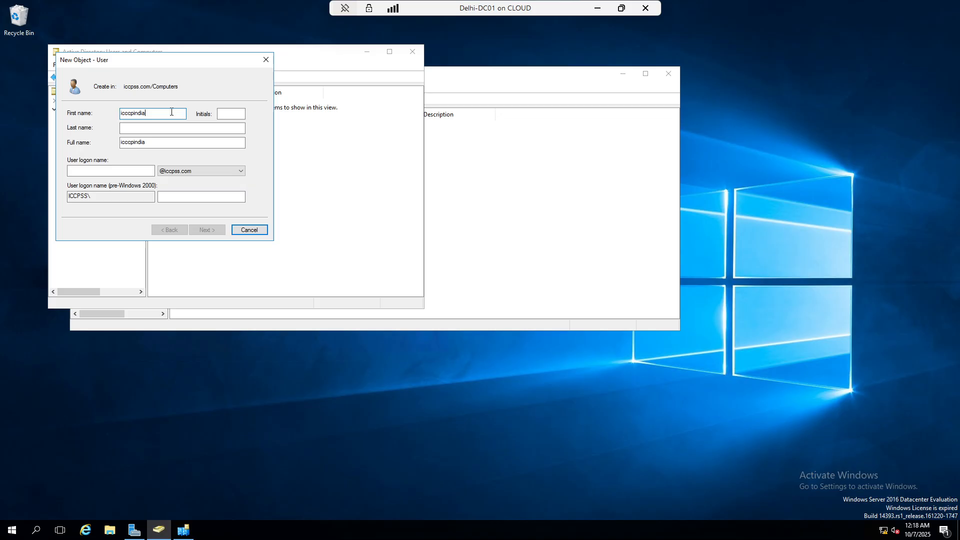
left_click(82, 170)
type("iccpindia")
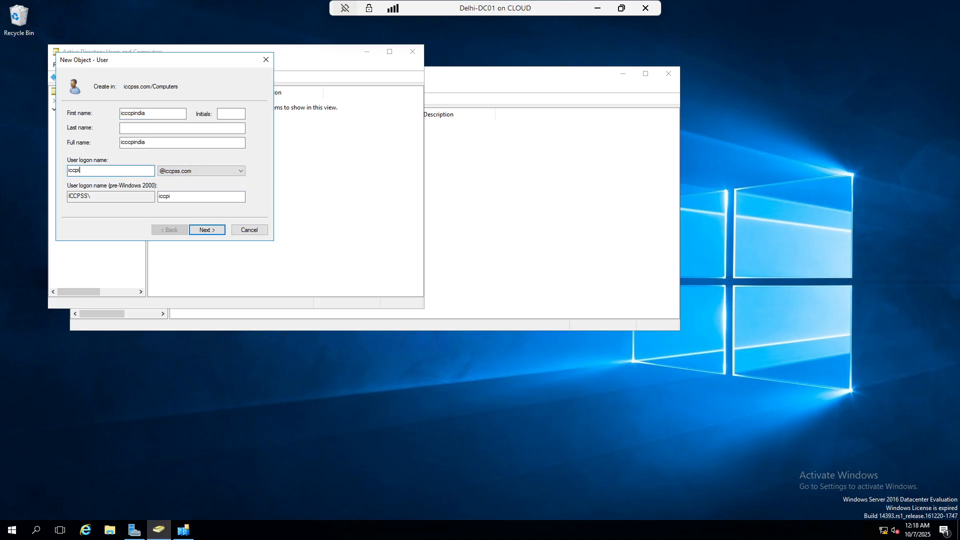
left_click(212, 230)
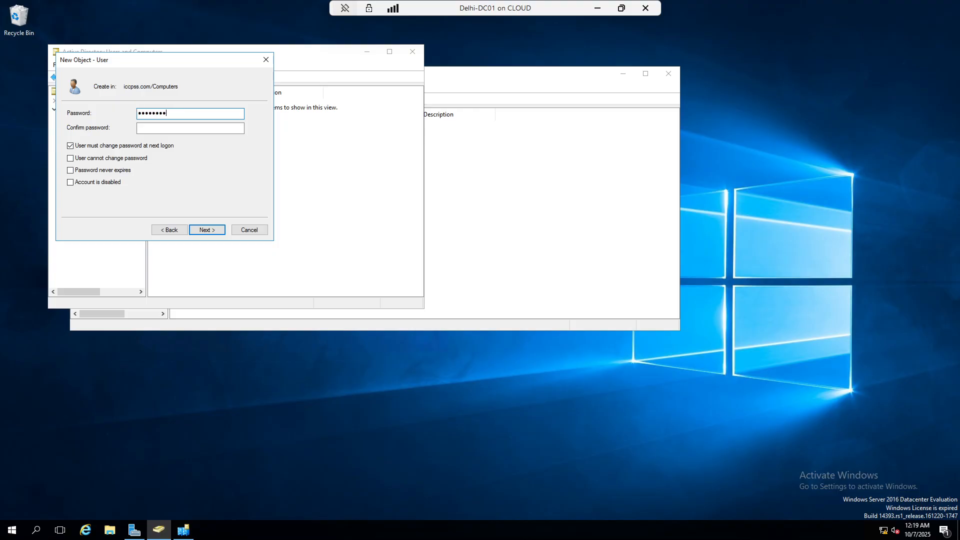
Confirm the password, set 'cannot change' and 'never expires', finish, and minimize the console
key("Tab")
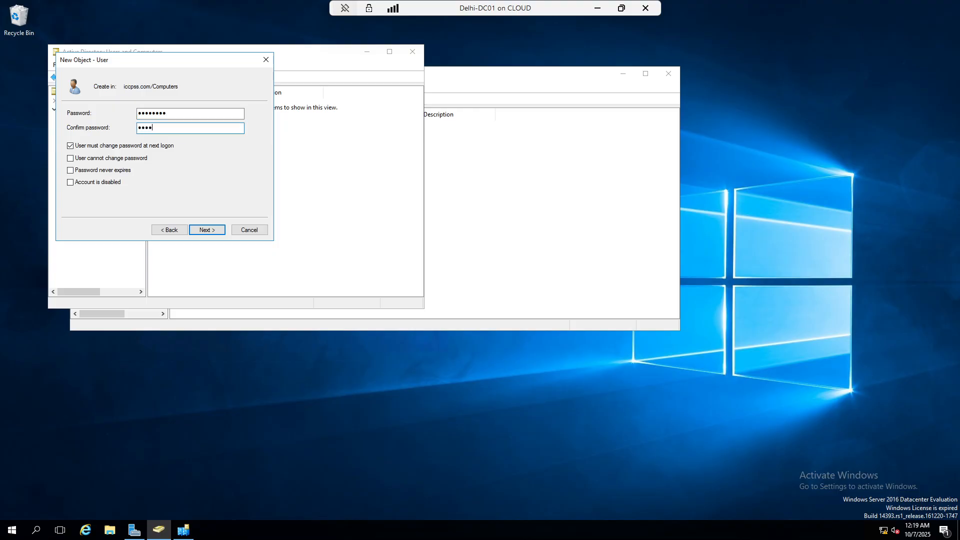
type("••••••••")
left_click(110, 146)
left_click(106, 158)
left_click(107, 171)
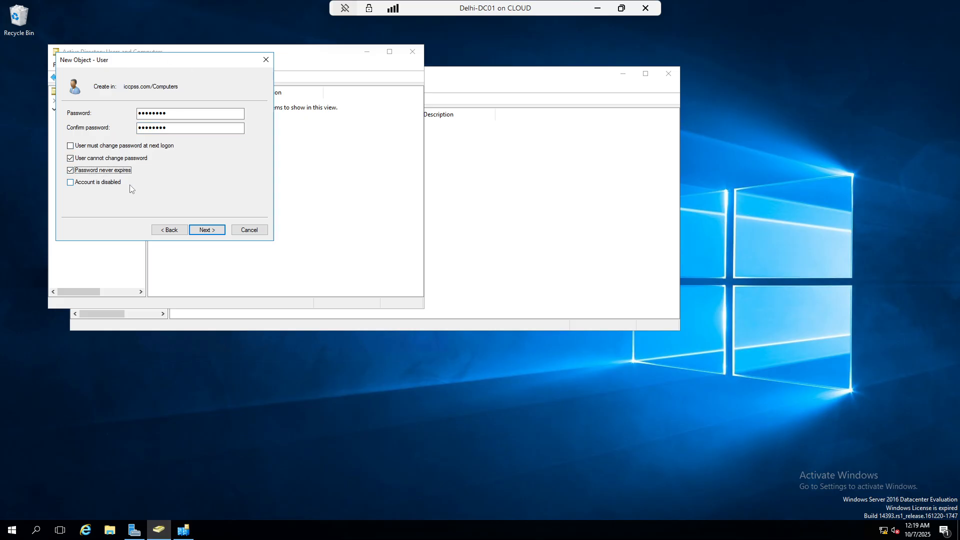
left_click(215, 230)
left_click(215, 231)
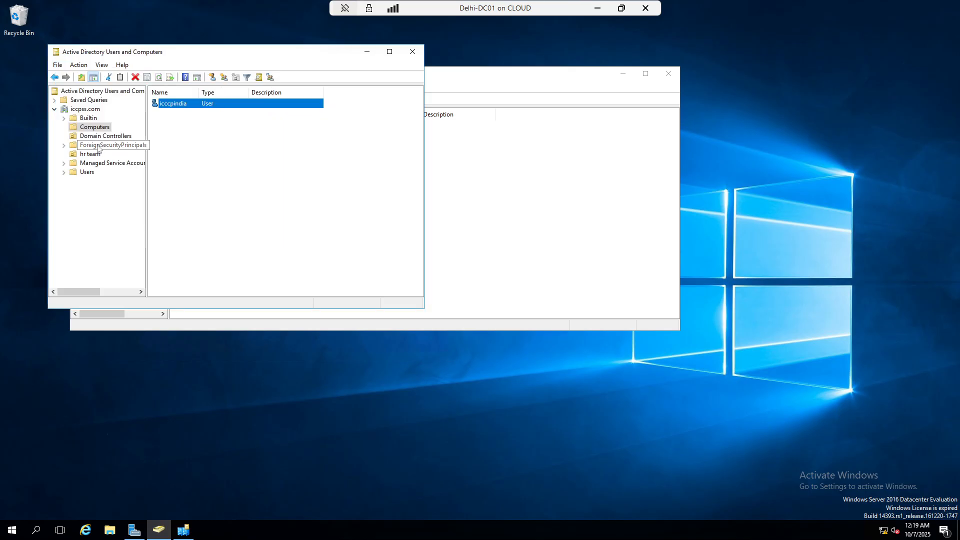
left_click(91, 130)
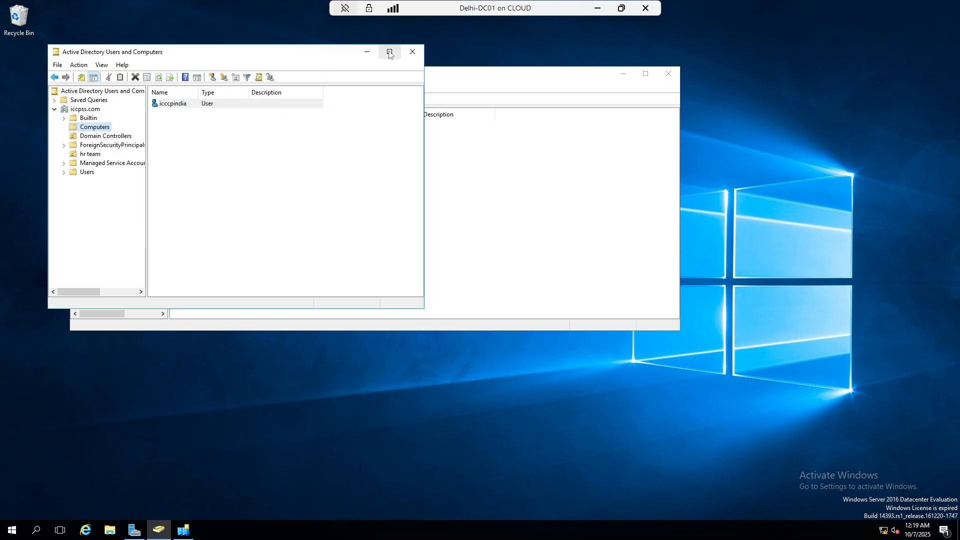
left_click(367, 52)
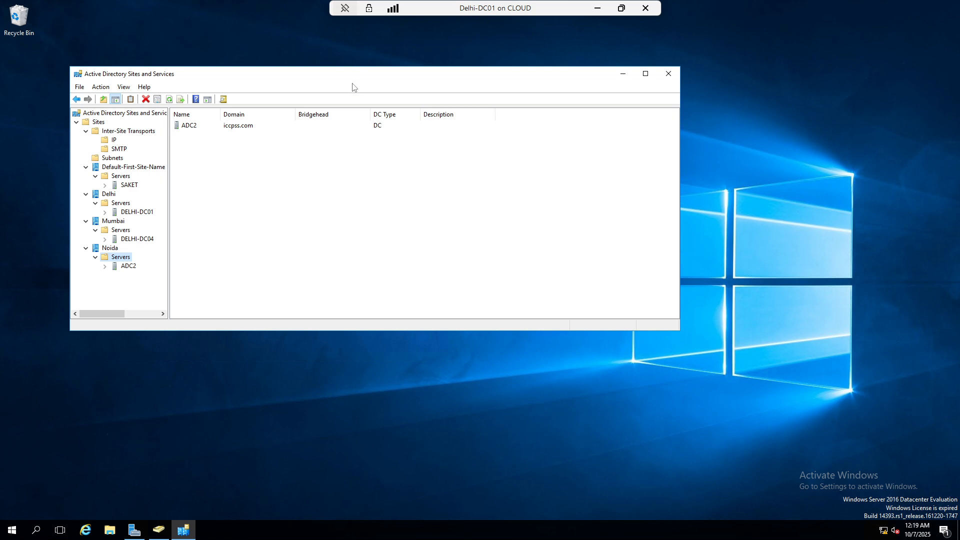
Connect to Delhi-ADC02, sign in after retrying the password, and minimize its window
left_click(598, 8)
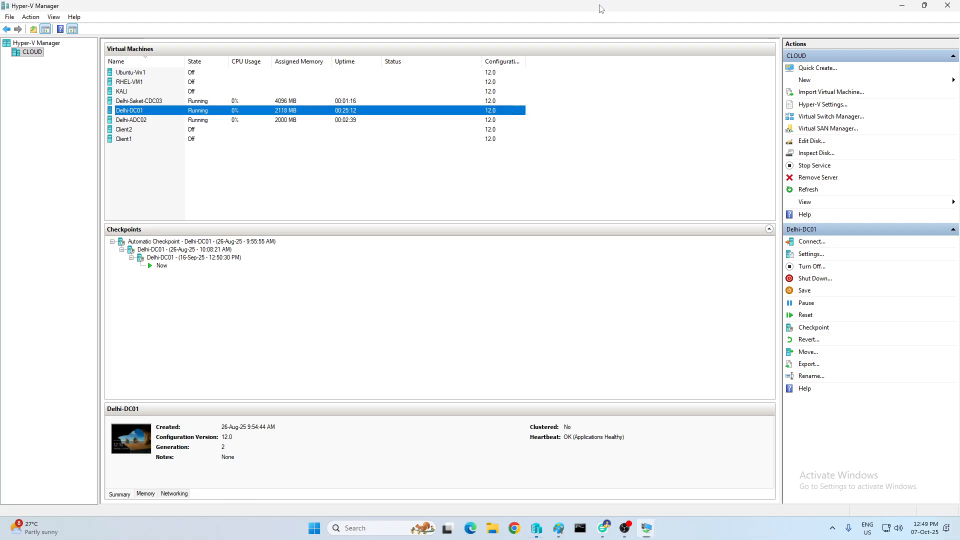
right_click(139, 121)
left_click(168, 124)
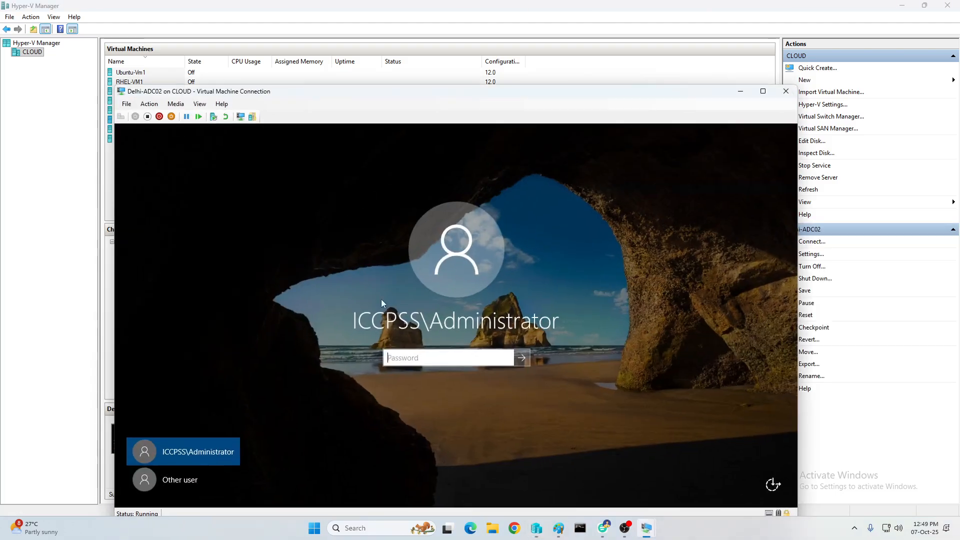
type("P")
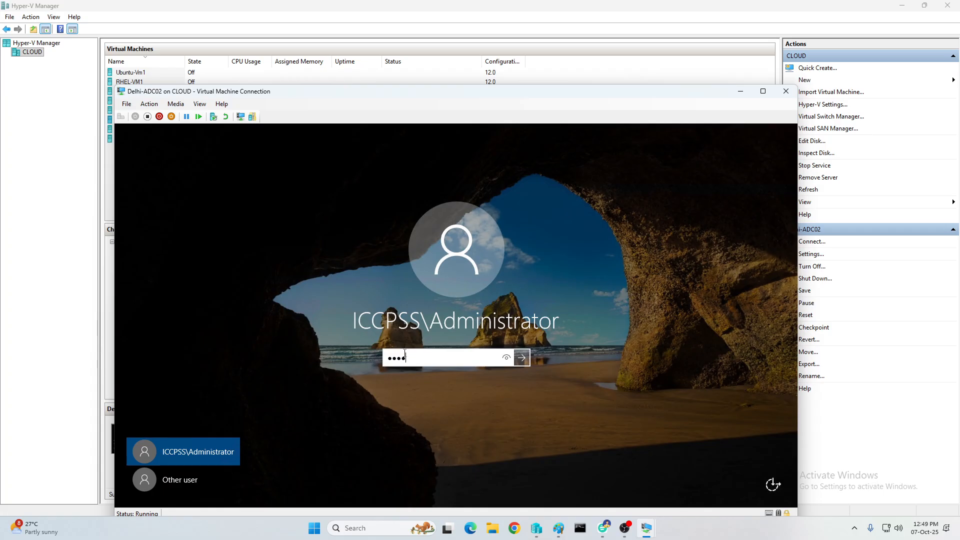
key("Return")
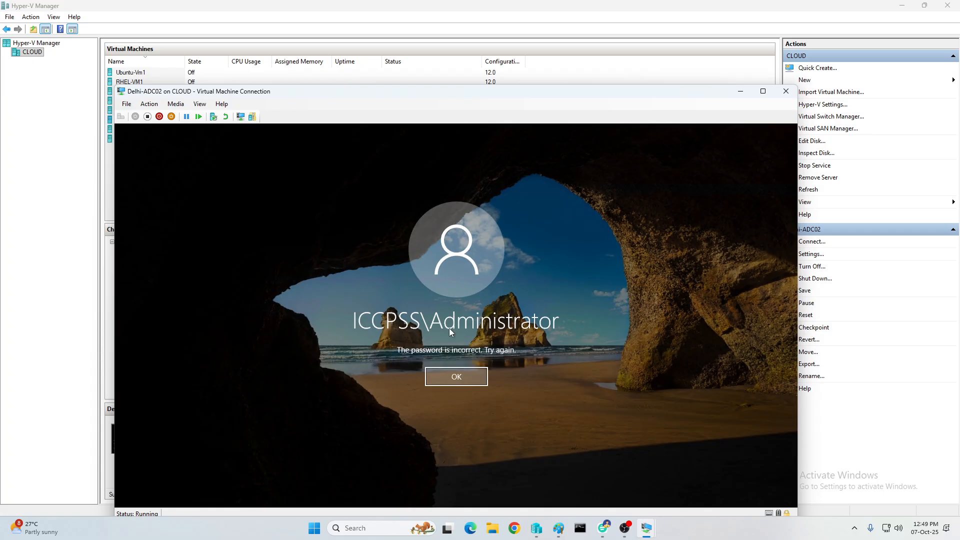
key("Return")
type("P")
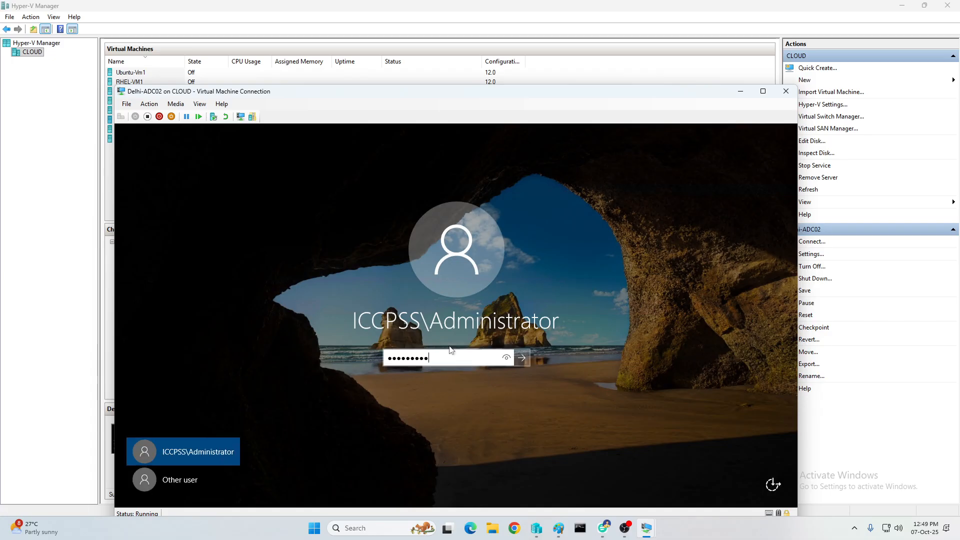
key("Return")
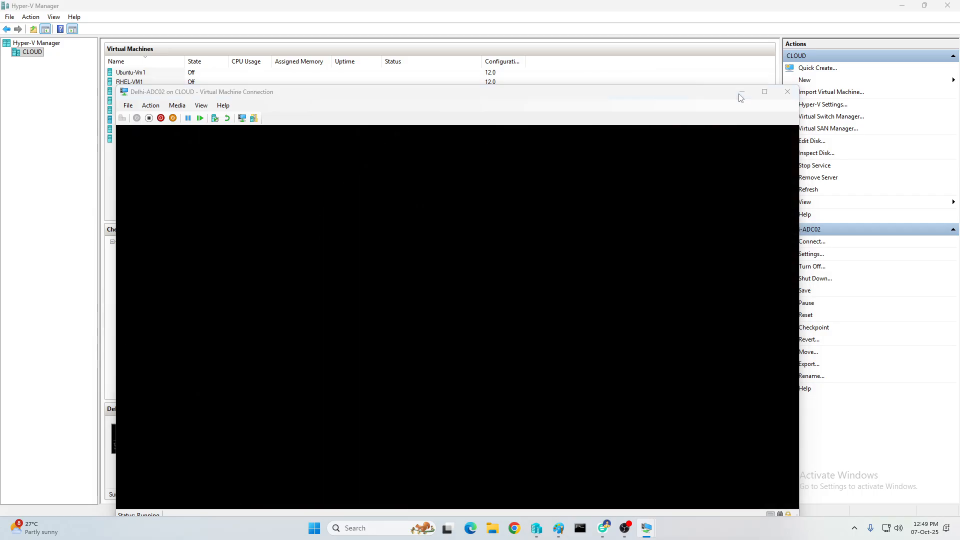
left_click(741, 94)
Open a fresh full-screen connection to Delhi-Saket-CDC03 and sign in
right_click(195, 102)
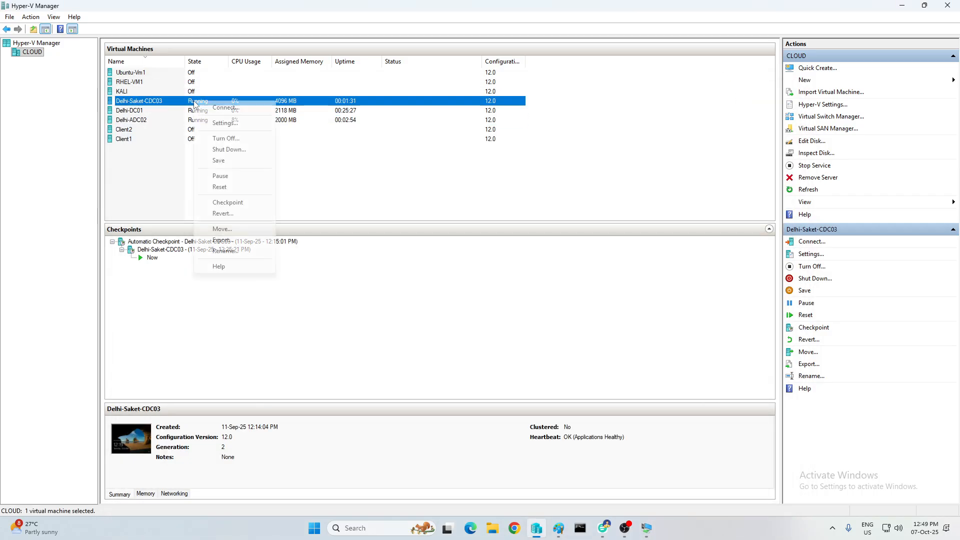
left_click(244, 115)
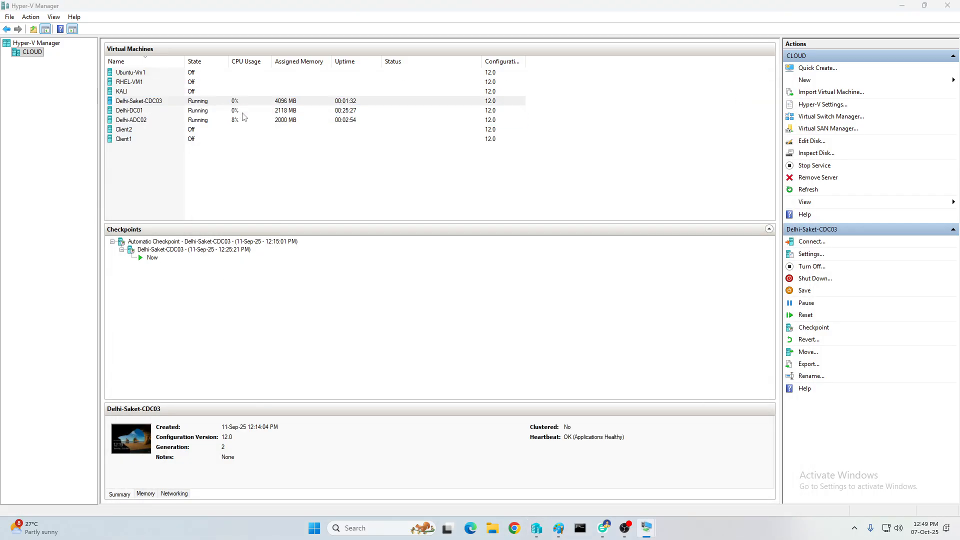
right_click(198, 103)
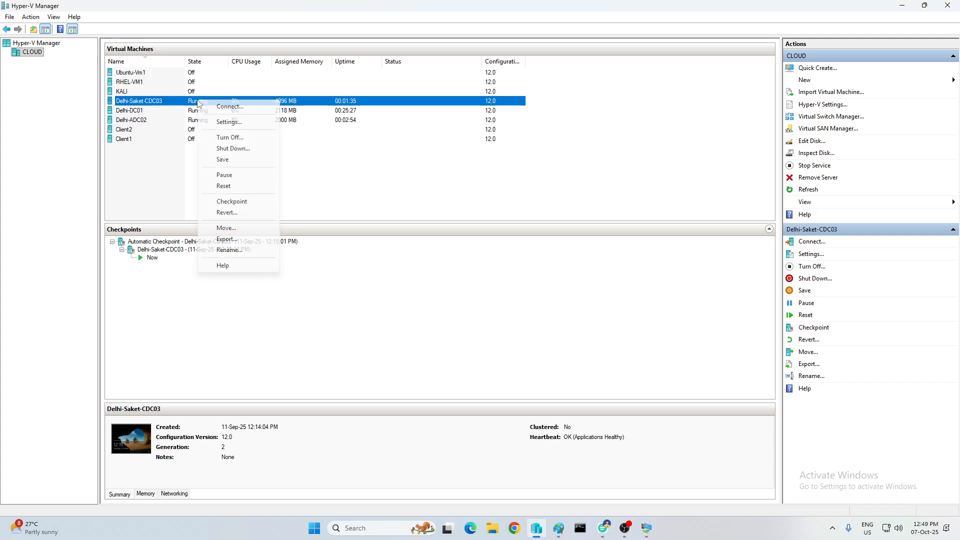
left_click(229, 106)
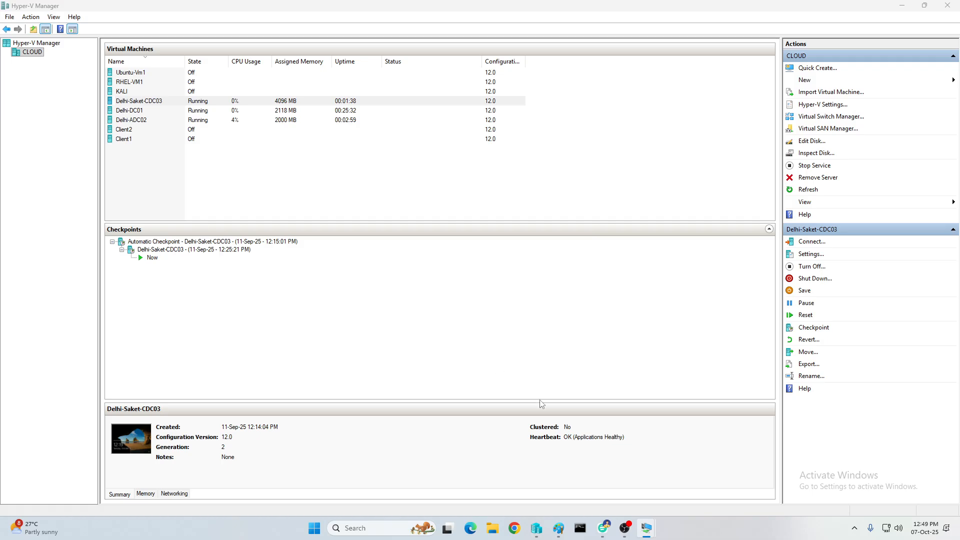
mouse_move(648, 532)
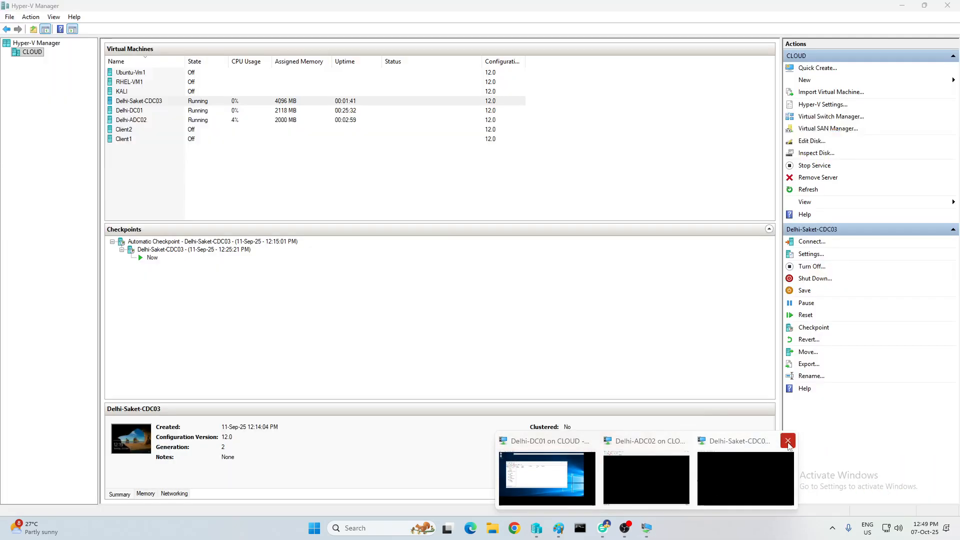
left_click(789, 442)
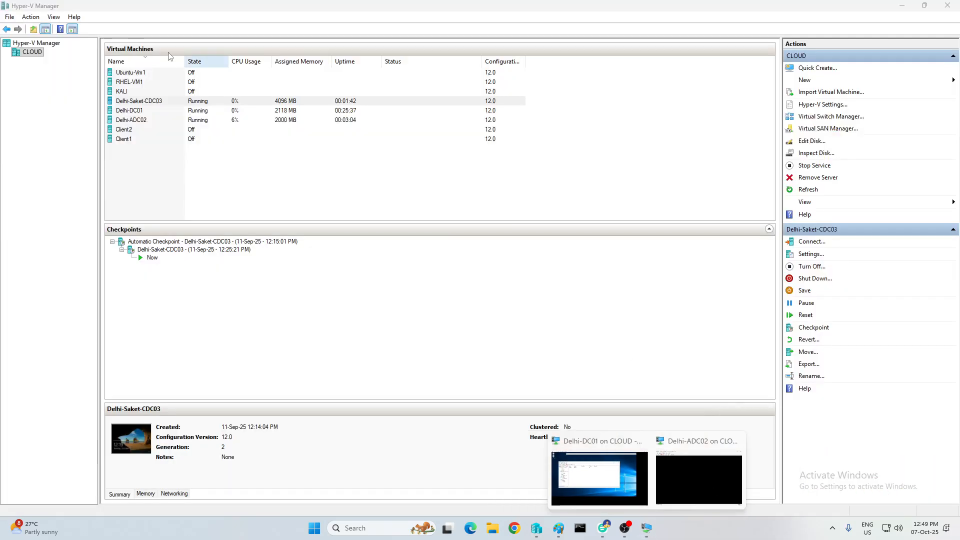
right_click(150, 101)
left_click(179, 106)
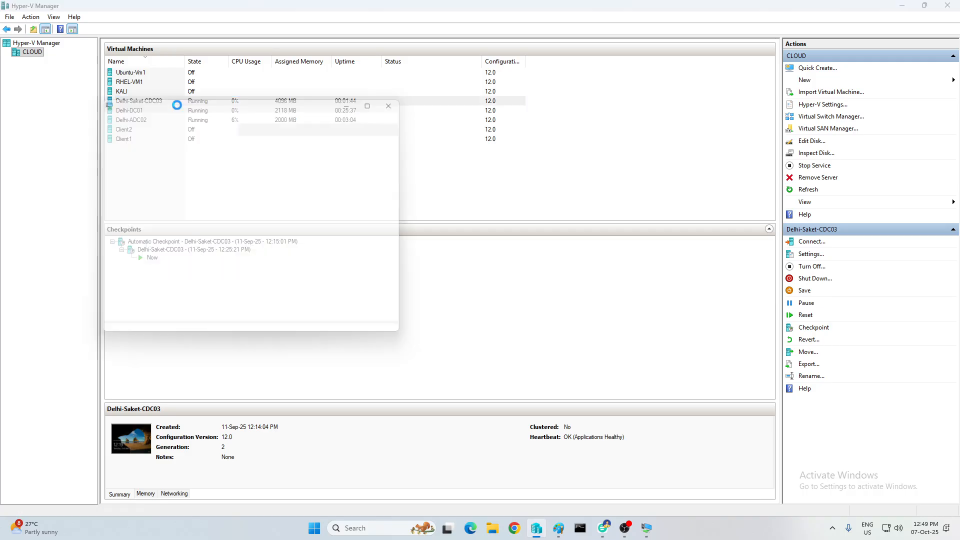
left_click_drag(243, 213, 270, 214)
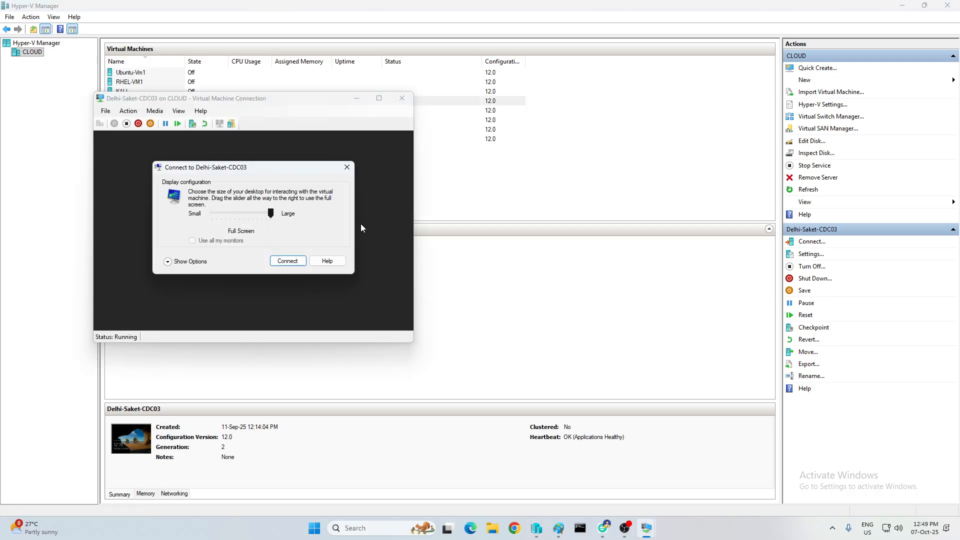
left_click(289, 261)
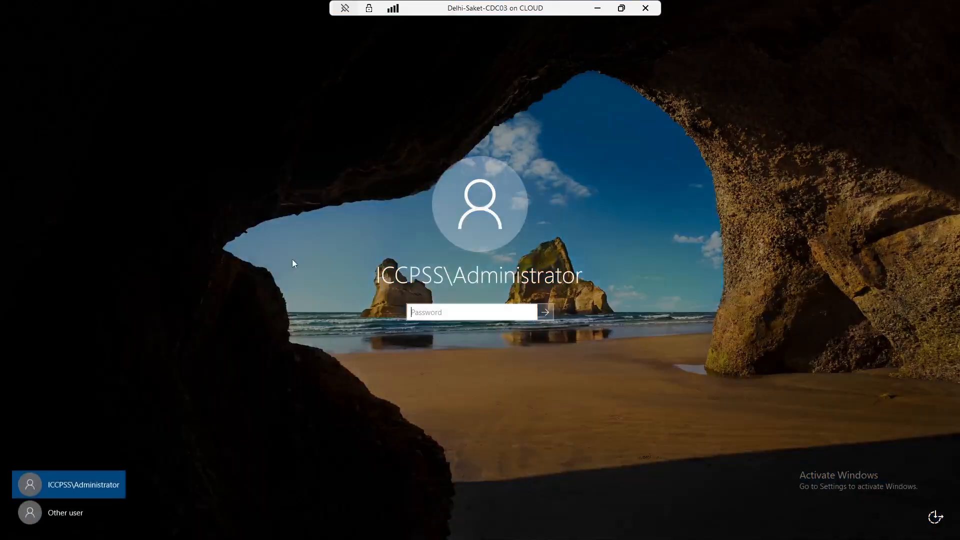
type("•••••••••")
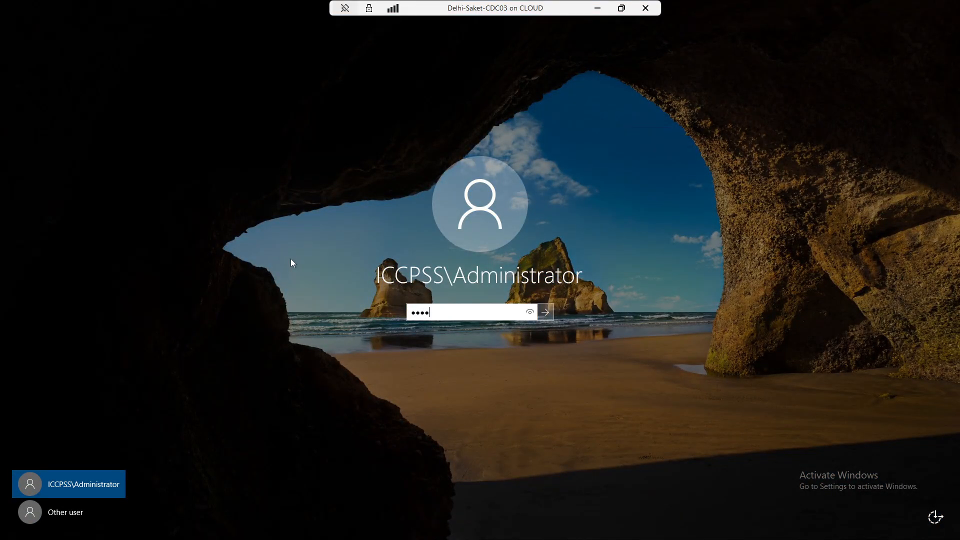
key("Return")
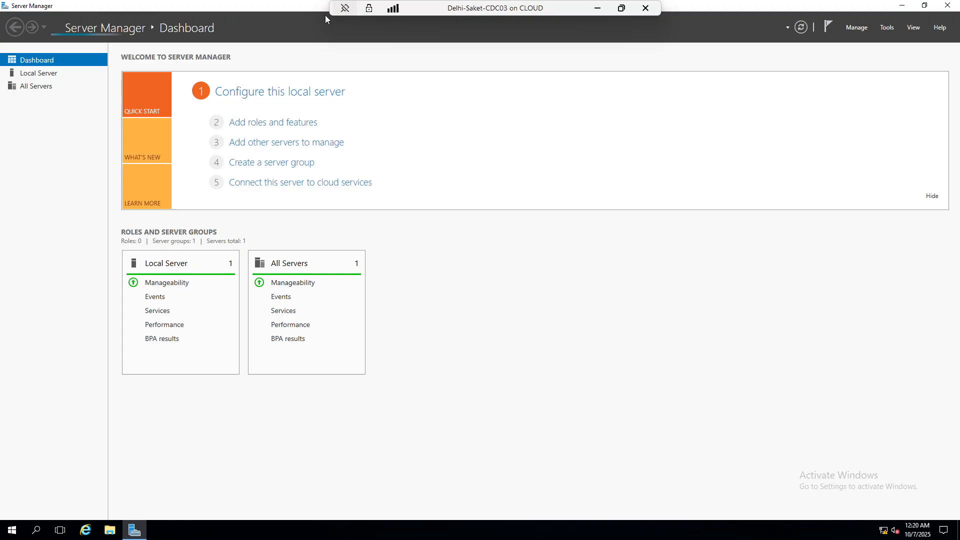
Launch Active Directory Users and Computers and open the iccpss.com Users container
left_click(887, 28)
left_click(871, 85)
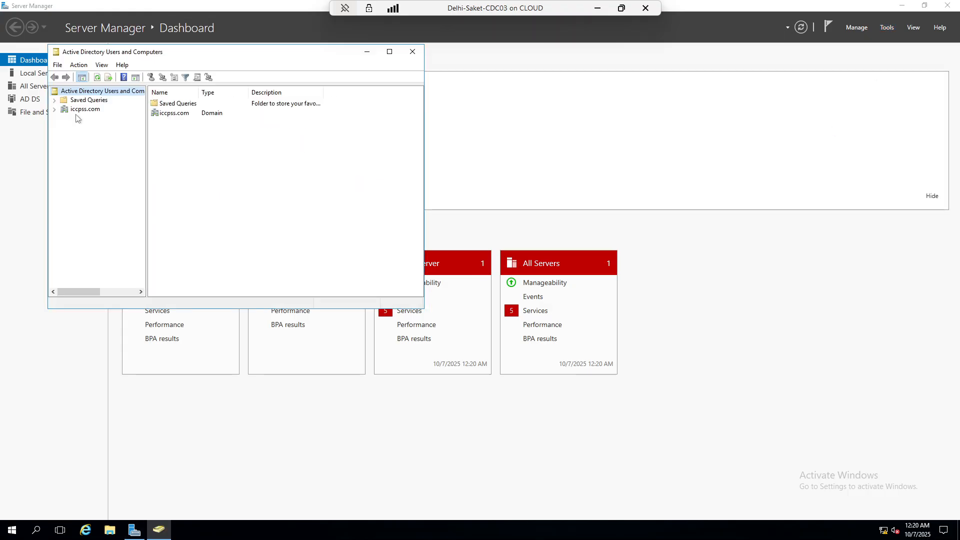
left_click(81, 110)
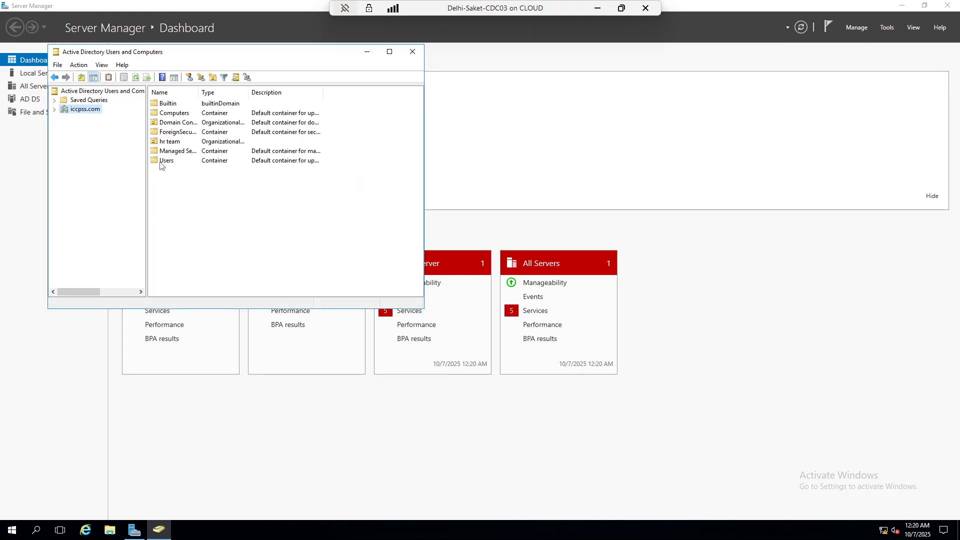
left_click(161, 161)
double_click(161, 161)
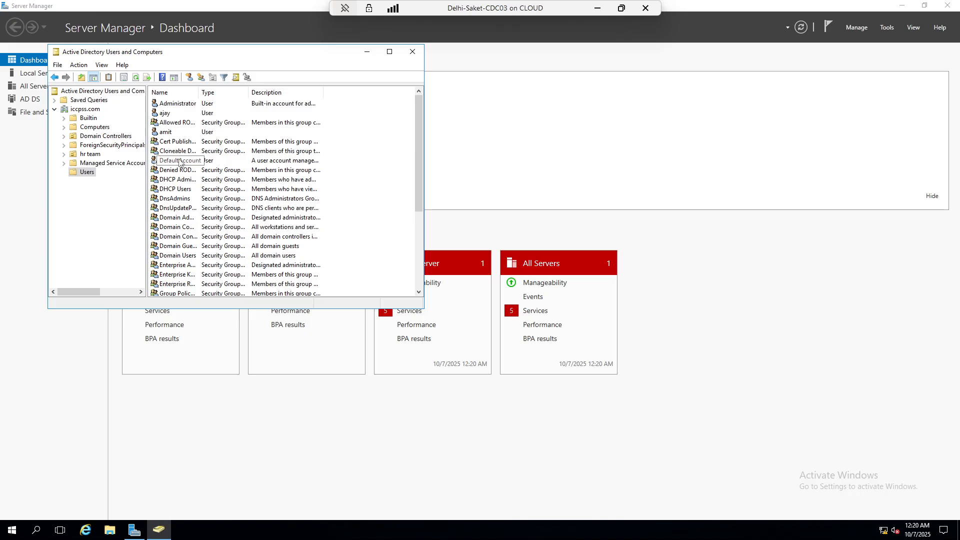
scroll(222, 183, "down", 3)
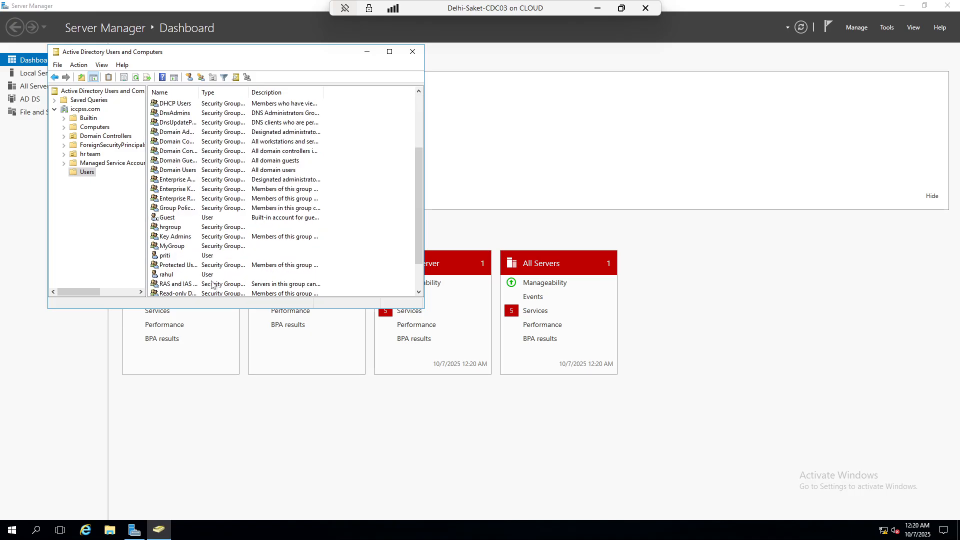
scroll(171, 218, "down", 2)
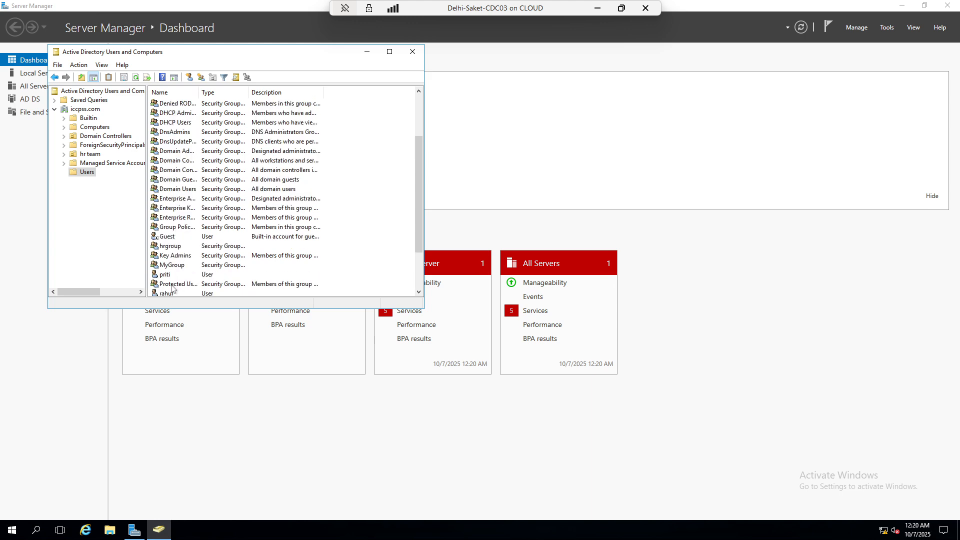
scroll(172, 272, "up", 4)
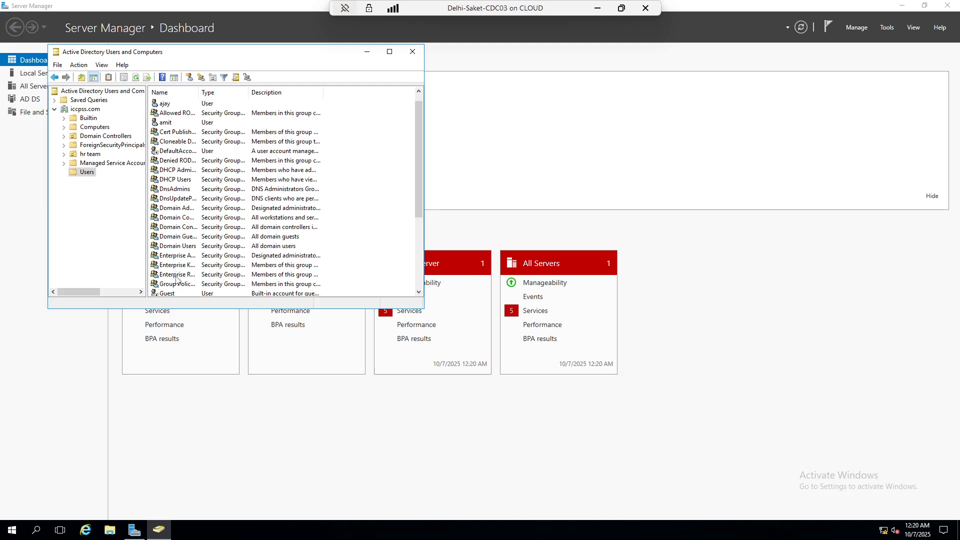
scroll(180, 280, "down", 3)
scroll(189, 274, "down", 1)
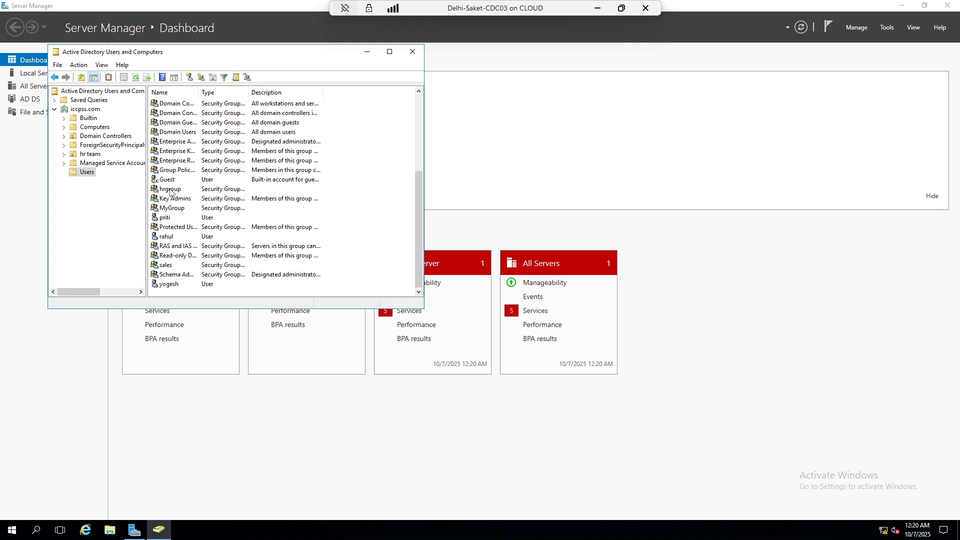
scroll(170, 191, "up", 1)
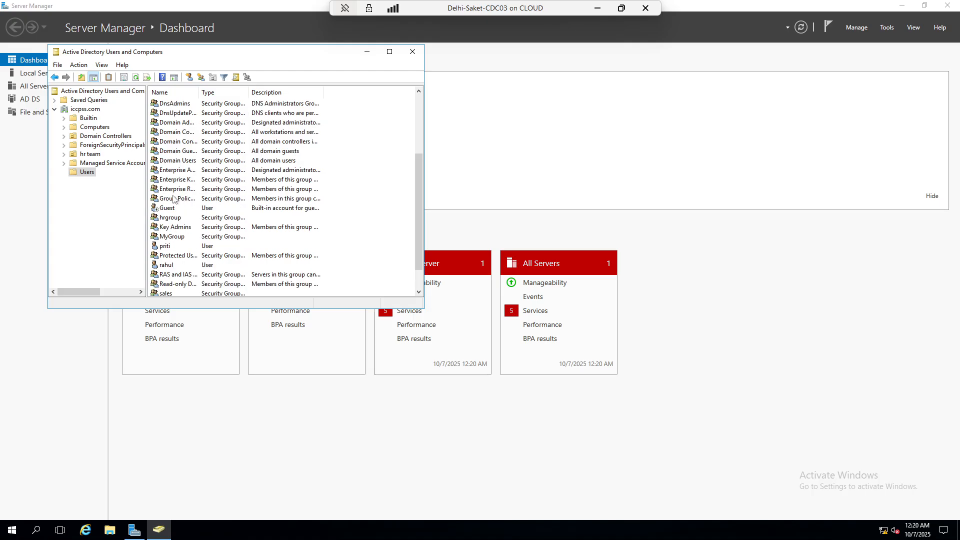
scroll(176, 200, "up", 3)
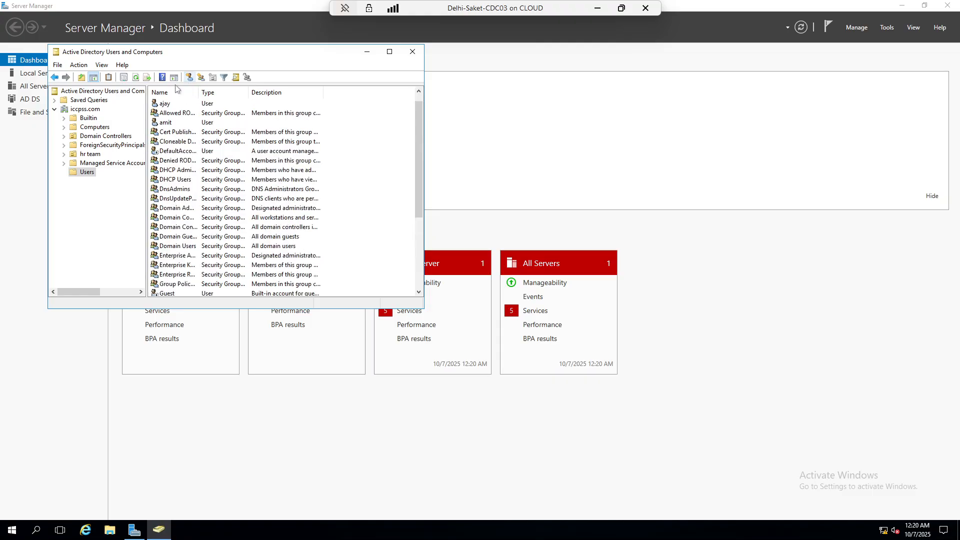
Browse Builtin, Computers, Domain Controllers, ForeignSecurityPrincipals, hr team and Managed Service Accounts, returning to Users
left_click(84, 109)
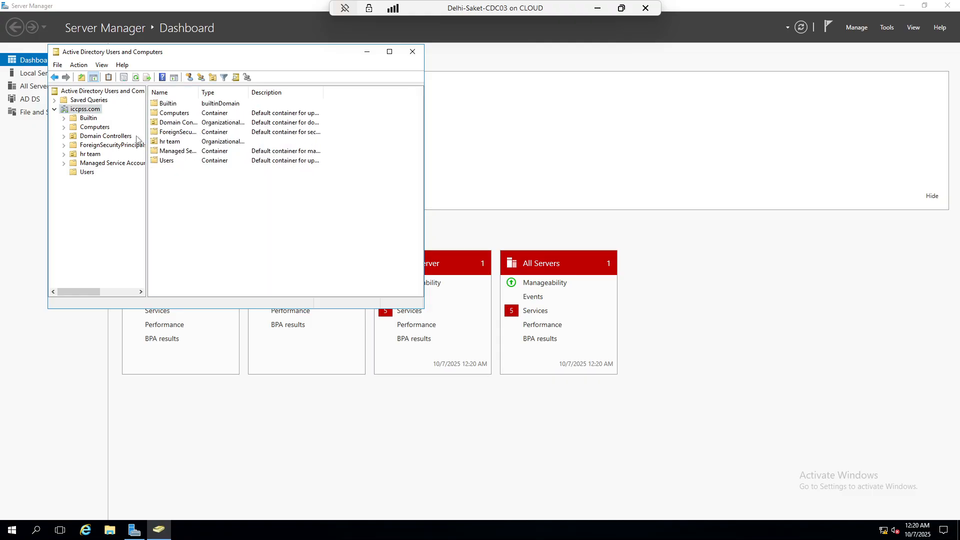
left_click(74, 175)
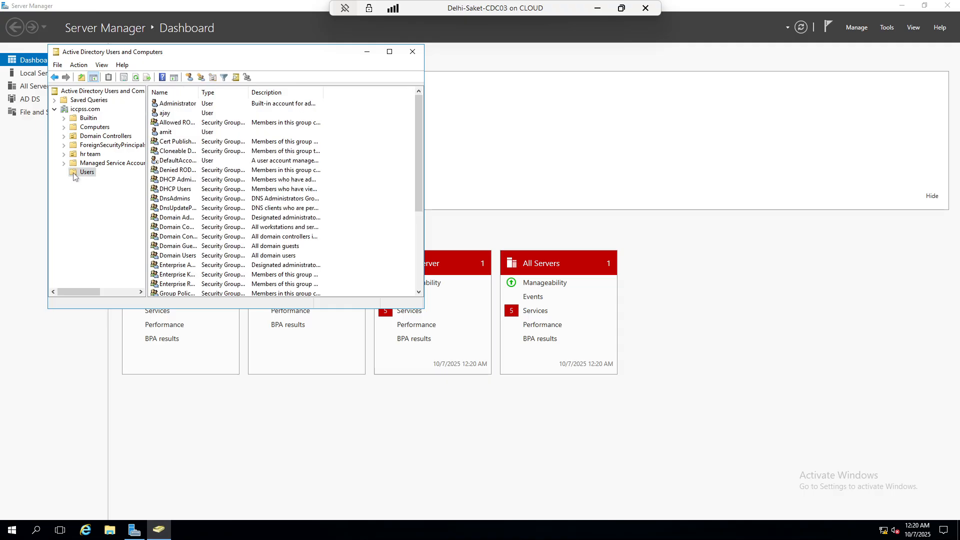
left_click(84, 109)
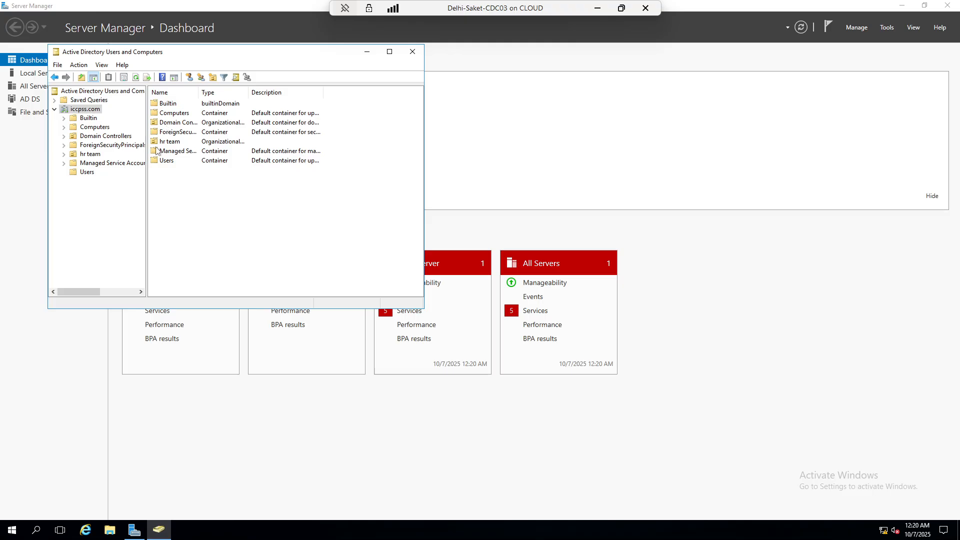
left_click(89, 120)
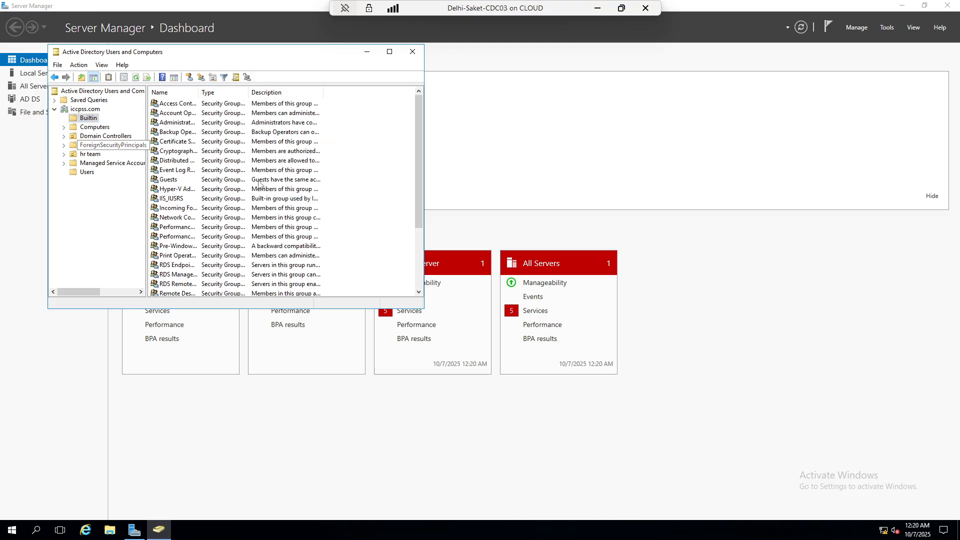
scroll(263, 184, "down", 3)
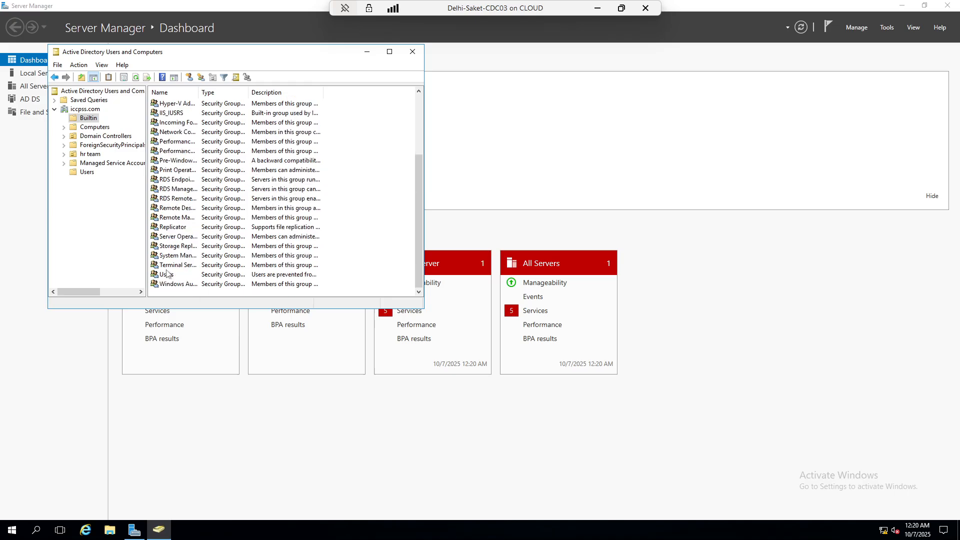
scroll(174, 262, "up", 3)
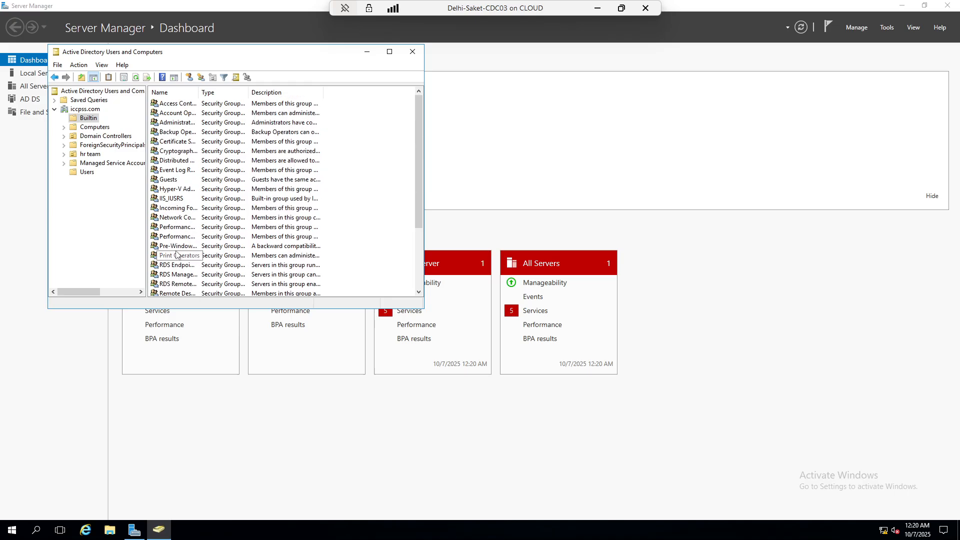
scroll(177, 171, "down", 3)
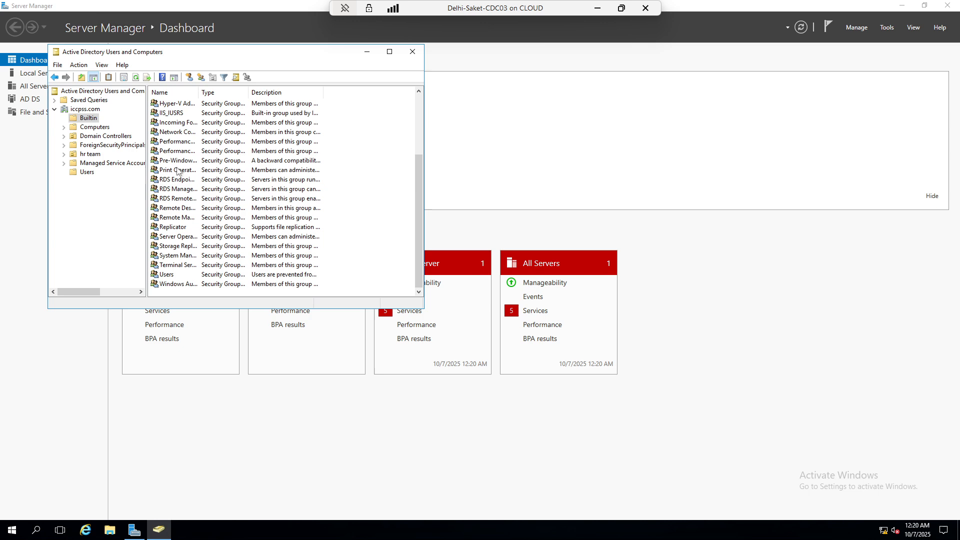
left_click(89, 129)
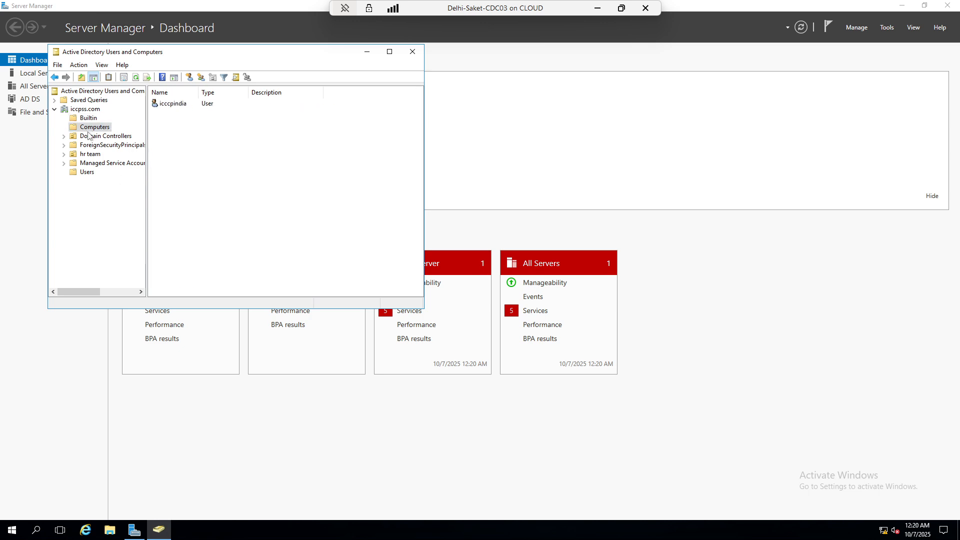
left_click(90, 136)
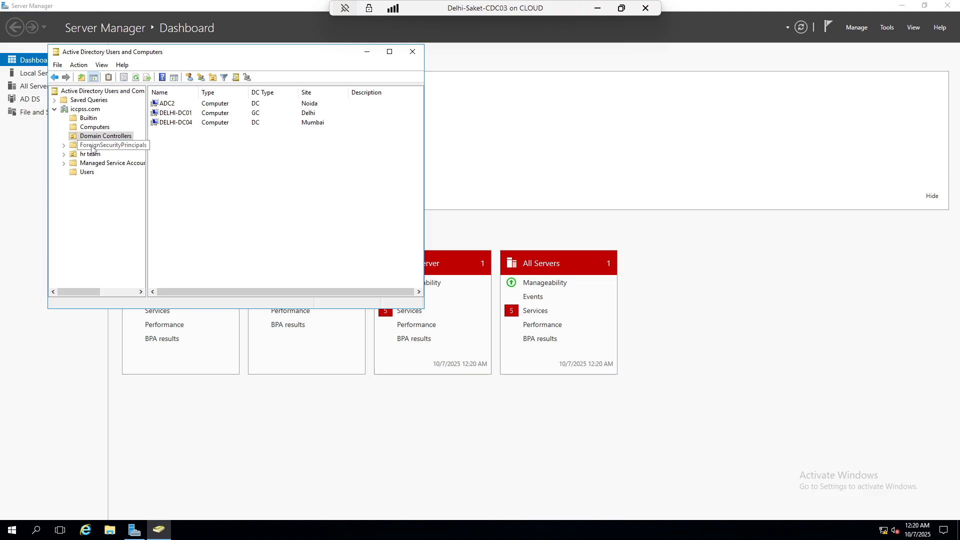
left_click(92, 145)
left_click(93, 154)
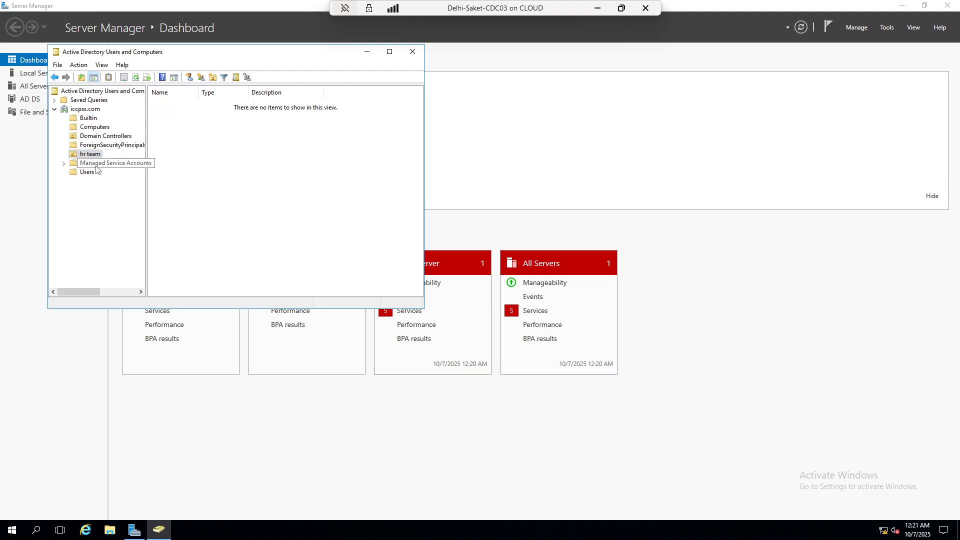
left_click(97, 164)
left_click(89, 172)
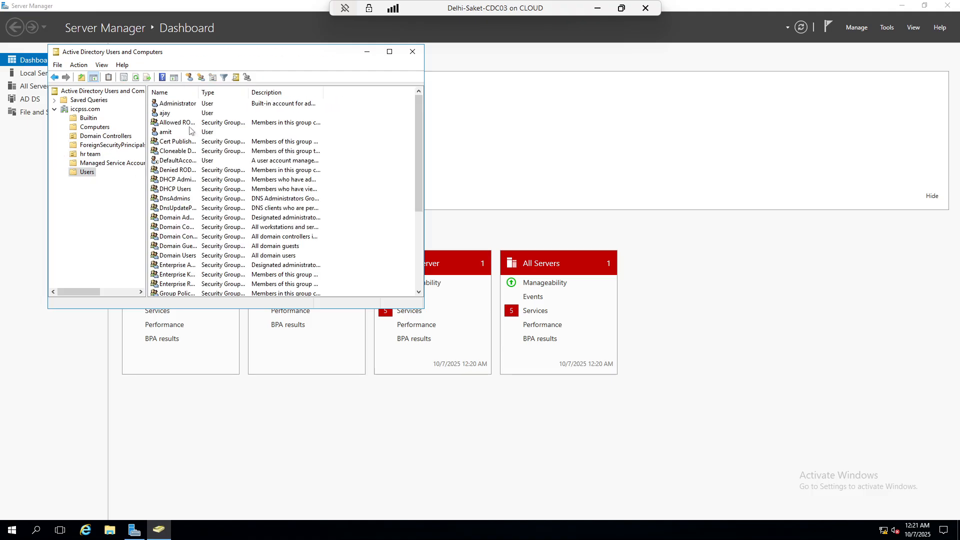
scroll(190, 202, "down", 2)
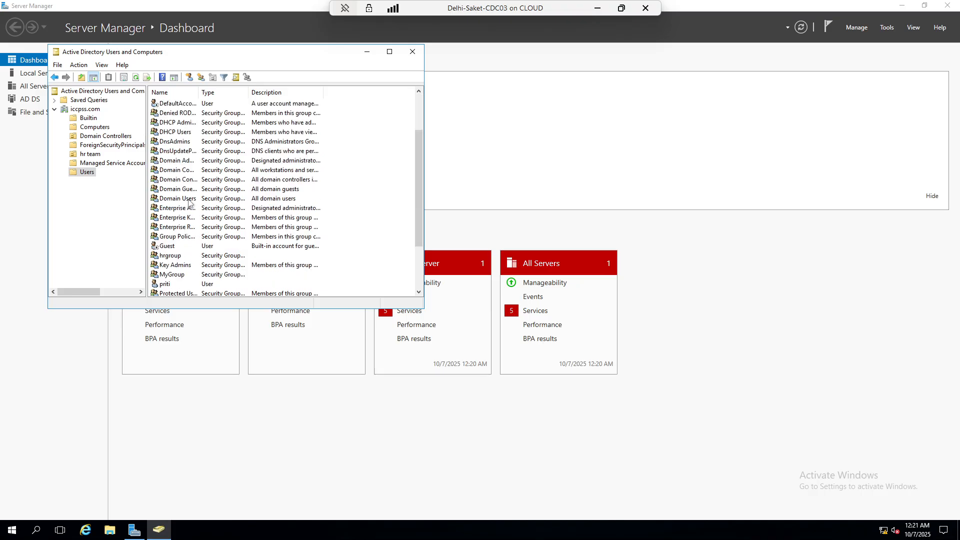
scroll(189, 203, "down", 1)
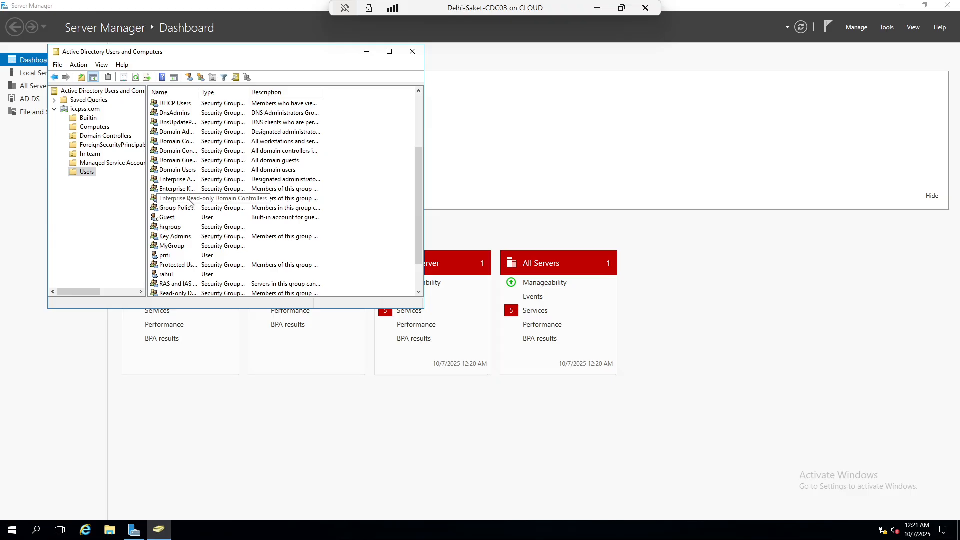
scroll(189, 203, "down", 2)
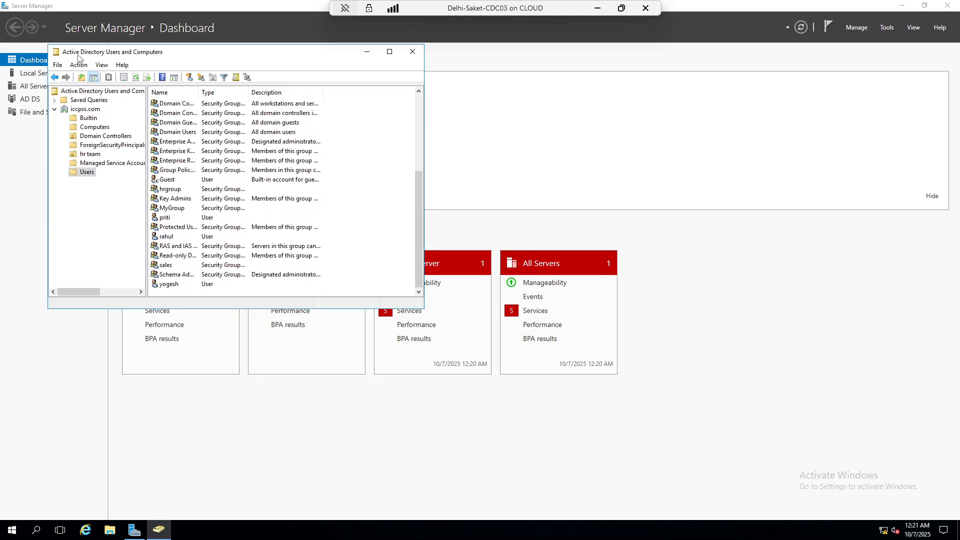
Refresh the Users list and maximize the Users and Computers window
left_click(136, 77)
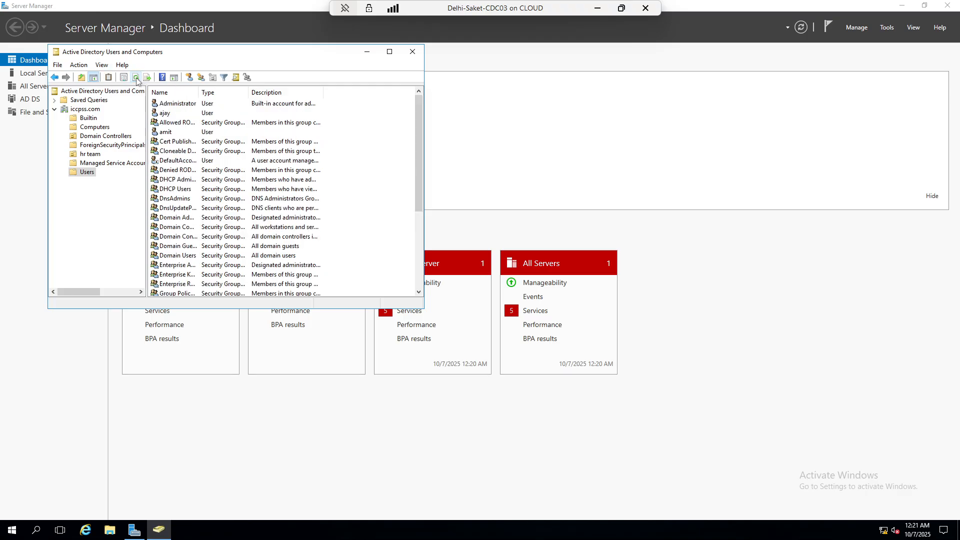
left_click(136, 78)
scroll(204, 157, "down", 1)
scroll(205, 157, "down", 2)
scroll(205, 158, "down", 2)
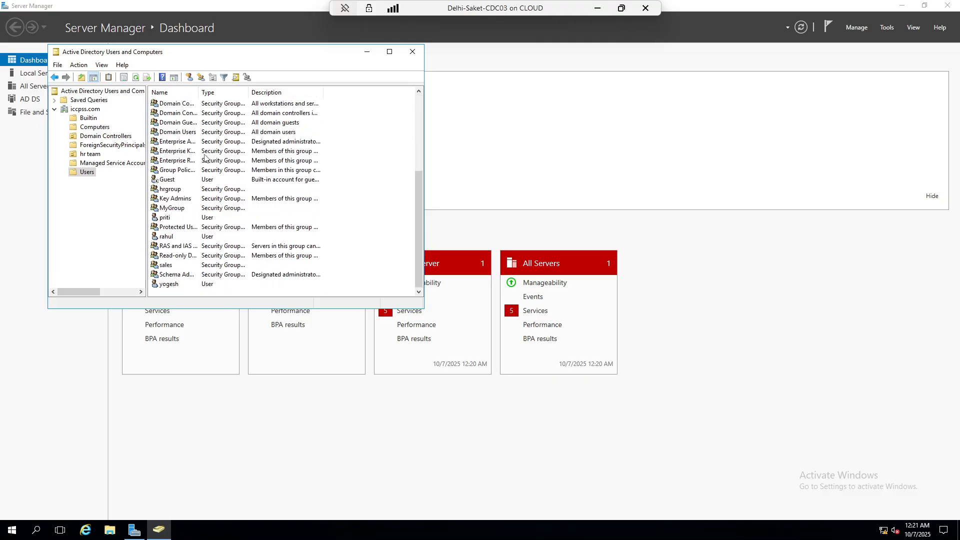
scroll(171, 270, "up", 5)
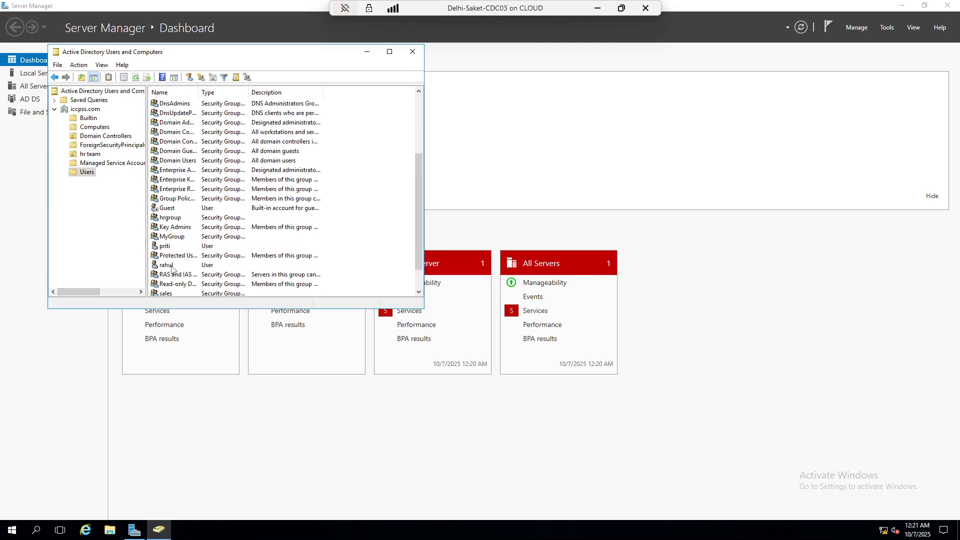
left_click(389, 51)
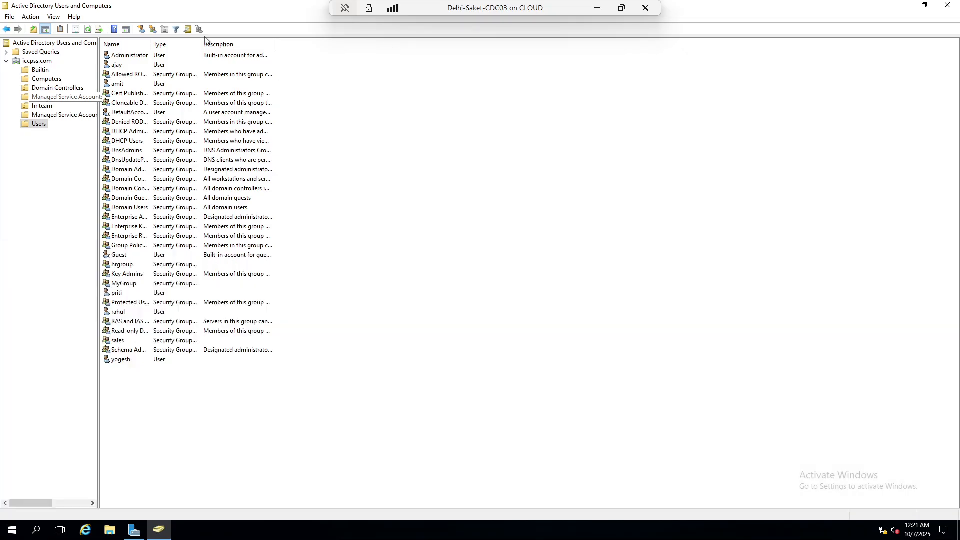
Connect to Delhi-ADC02 and open the iccpss.com Users container in Users and Computers
left_click(599, 9)
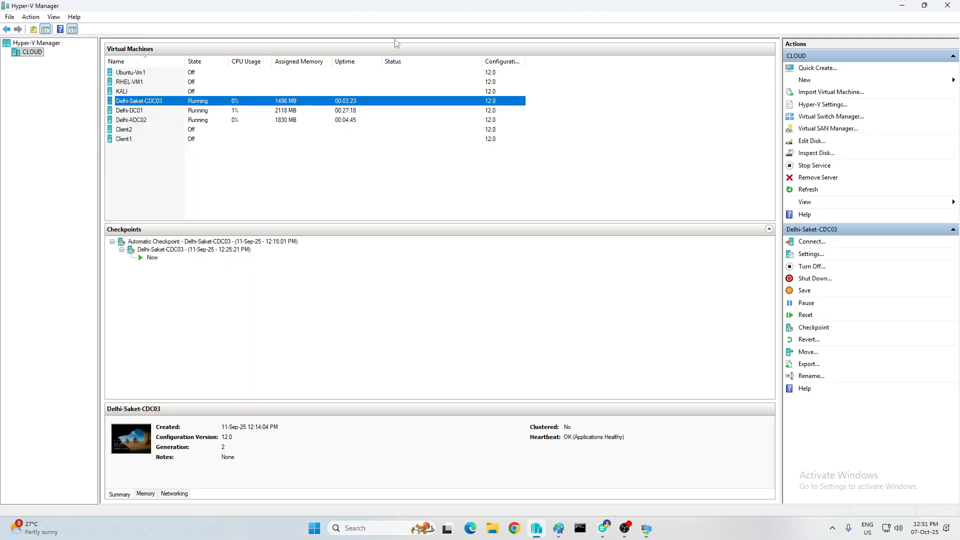
left_click(283, 176)
left_click(132, 121)
right_click(133, 122)
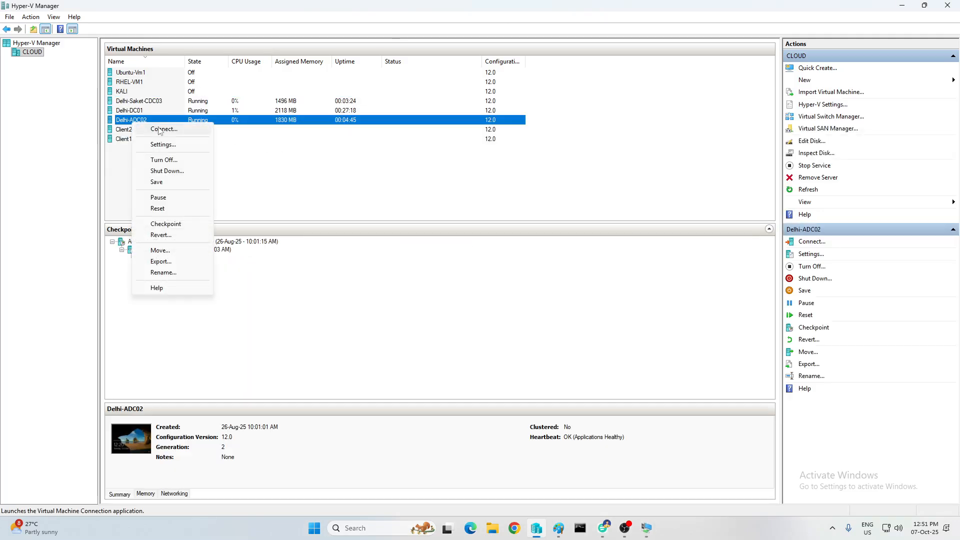
left_click(150, 129)
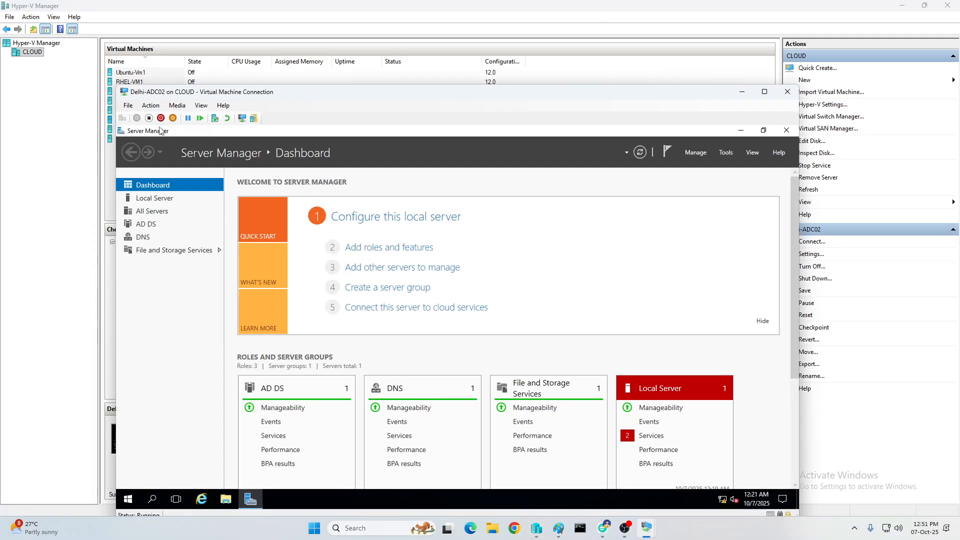
left_click(729, 154)
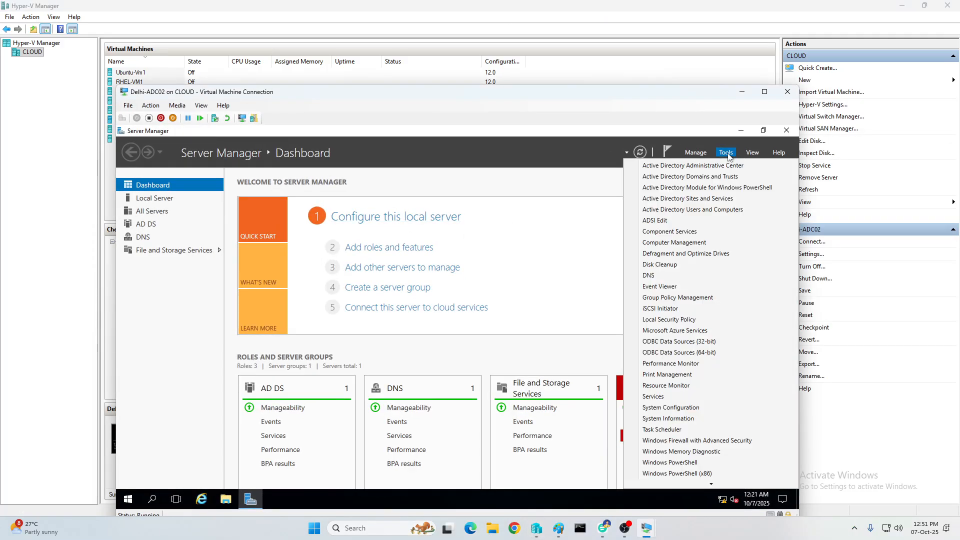
left_click(696, 210)
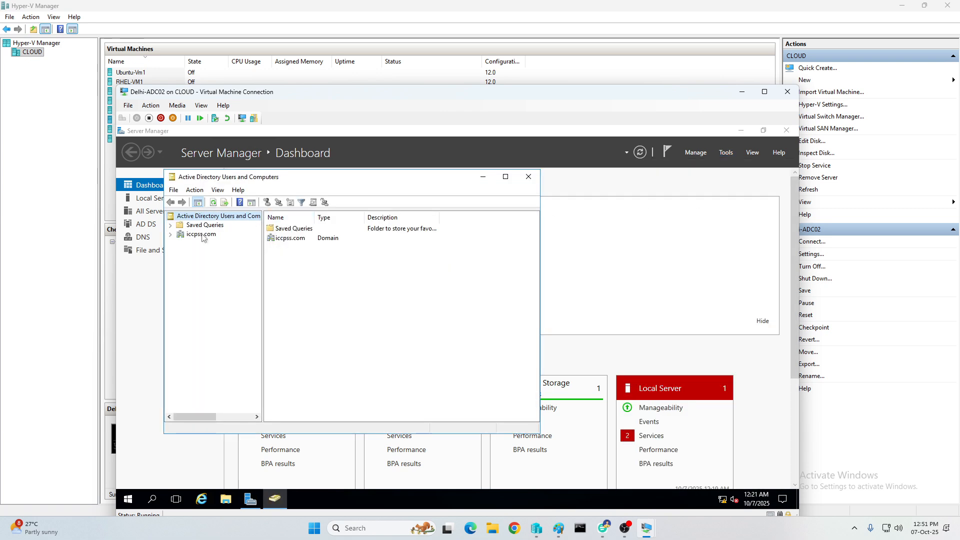
left_click(202, 235)
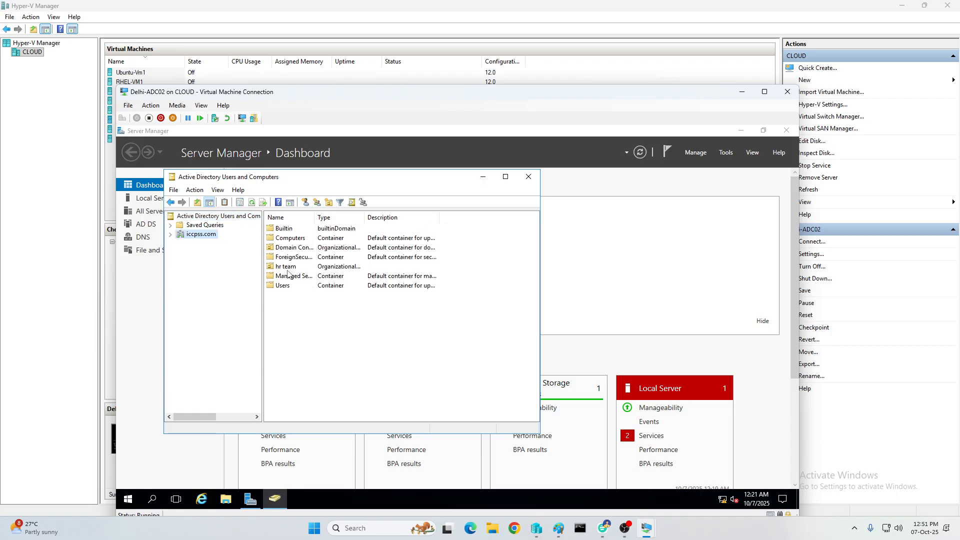
double_click(284, 286)
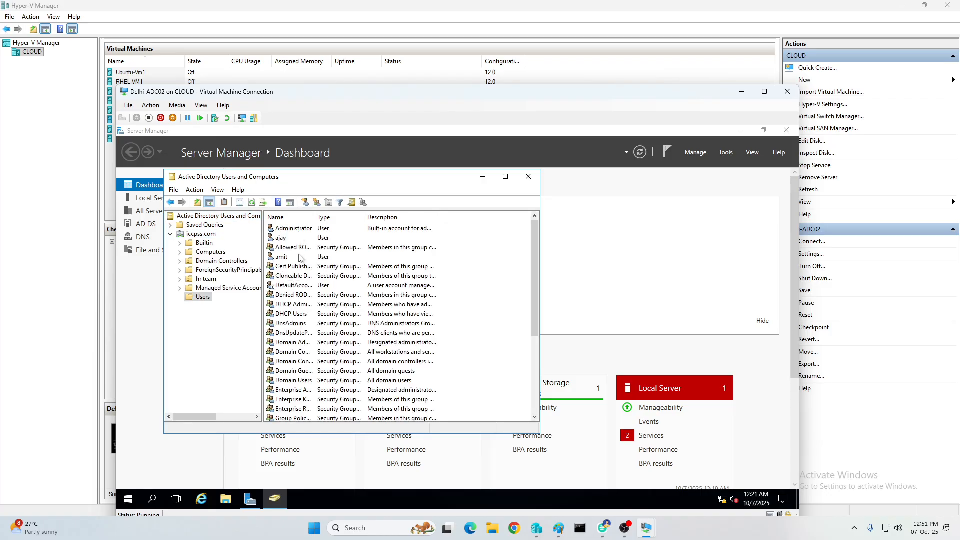
scroll(314, 281, "down", 3)
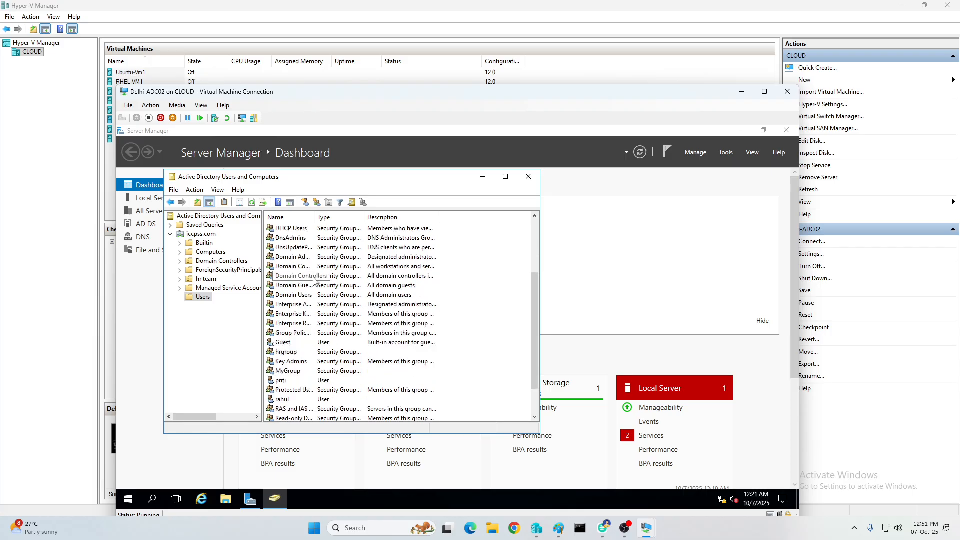
scroll(314, 281, "down", 2)
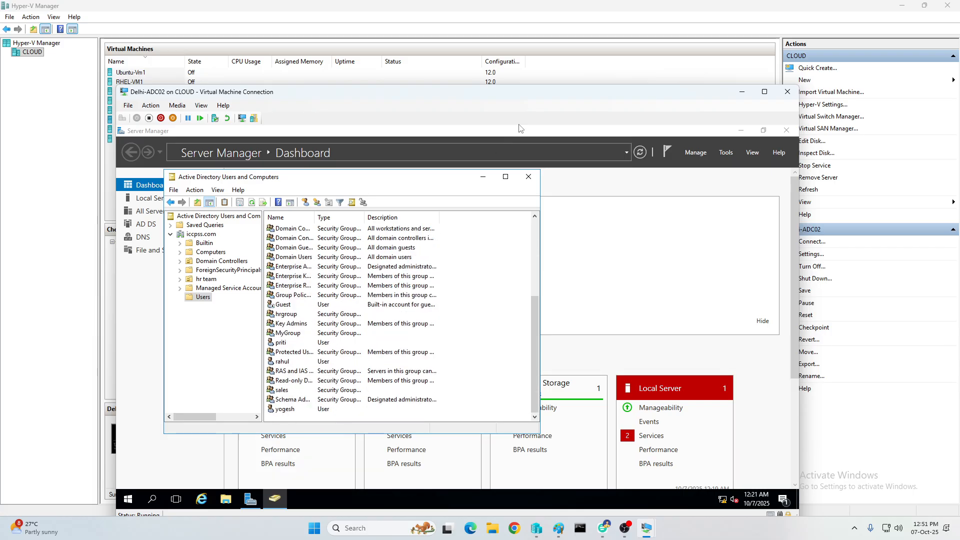
Maximize the Delhi-ADC02 console, review the Users container, then minimize the session
double_click(527, 93)
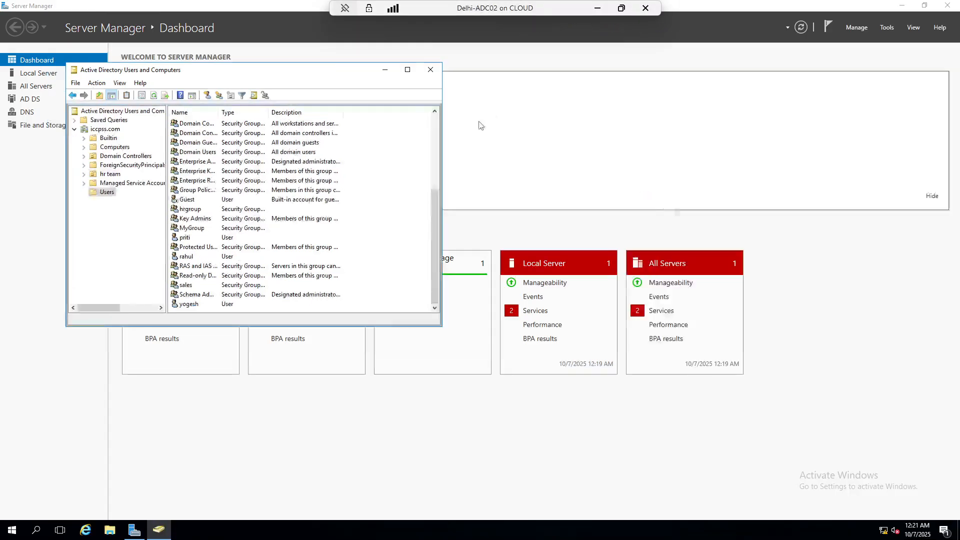
left_click(106, 193)
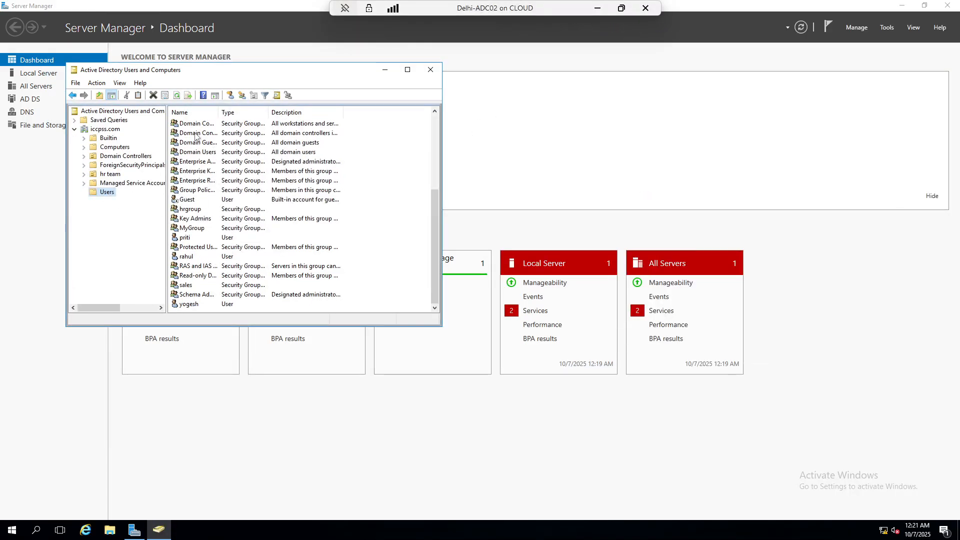
scroll(208, 221, "up", 5)
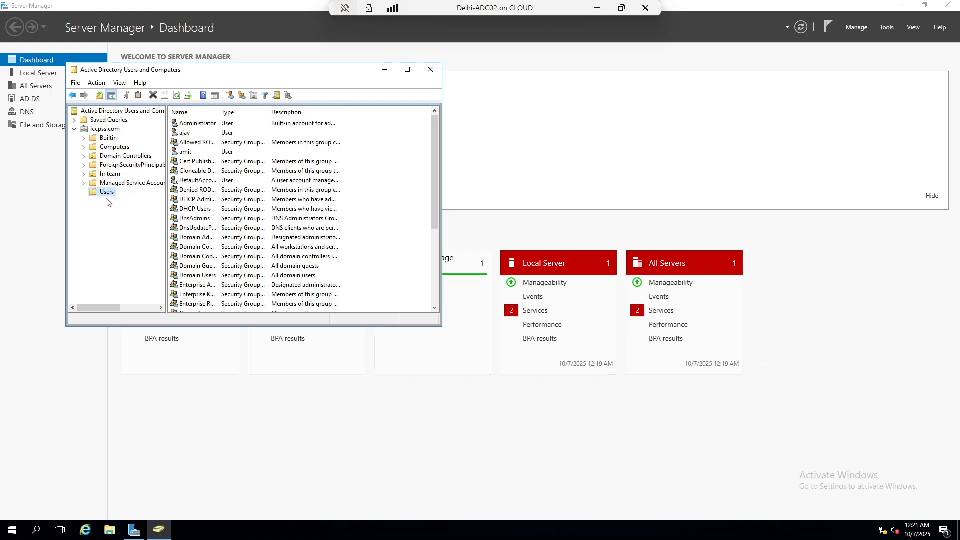
scroll(211, 180, "down", 5)
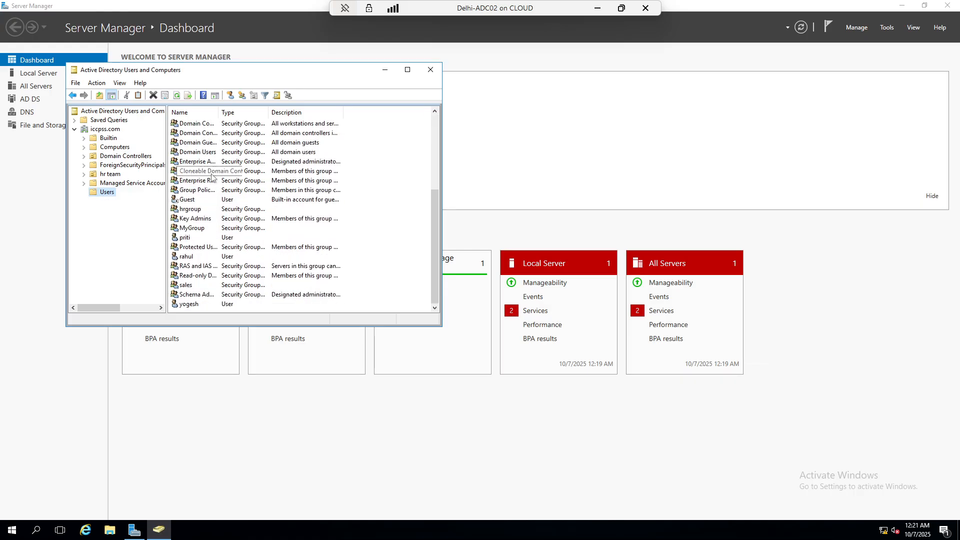
scroll(220, 300, "up", 4)
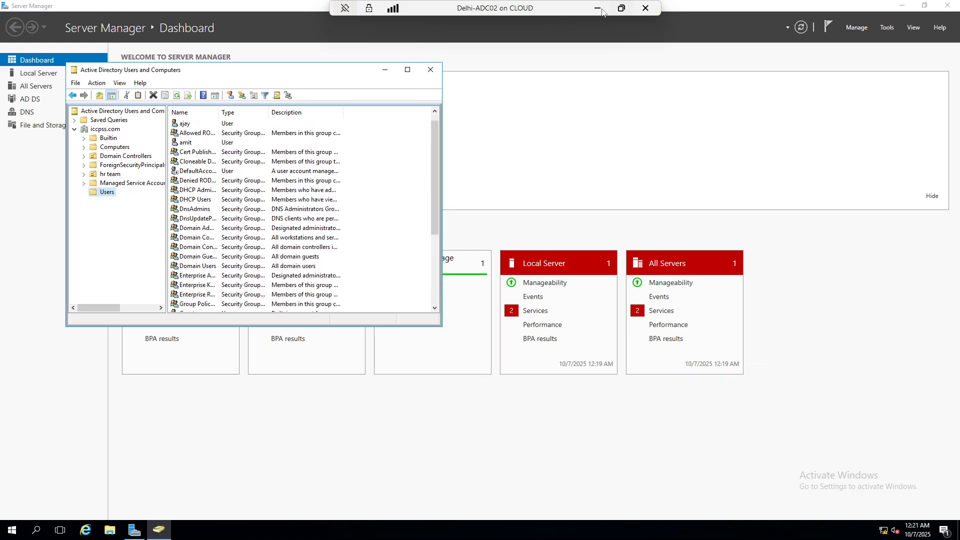
left_click(599, 8)
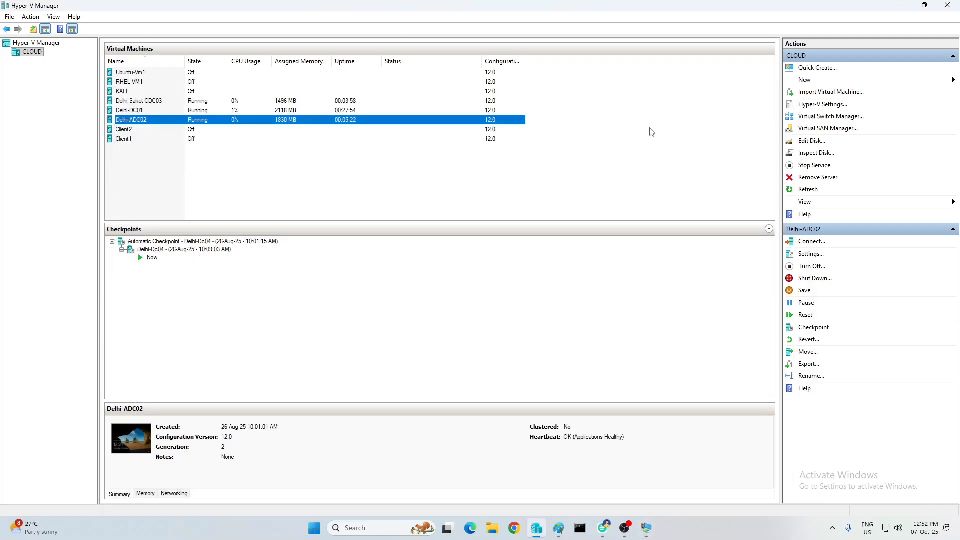
left_click(647, 528)
Switch to the Delhi-DC01 on CLOUD virtual machine console from the taskbar
left_click(546, 478)
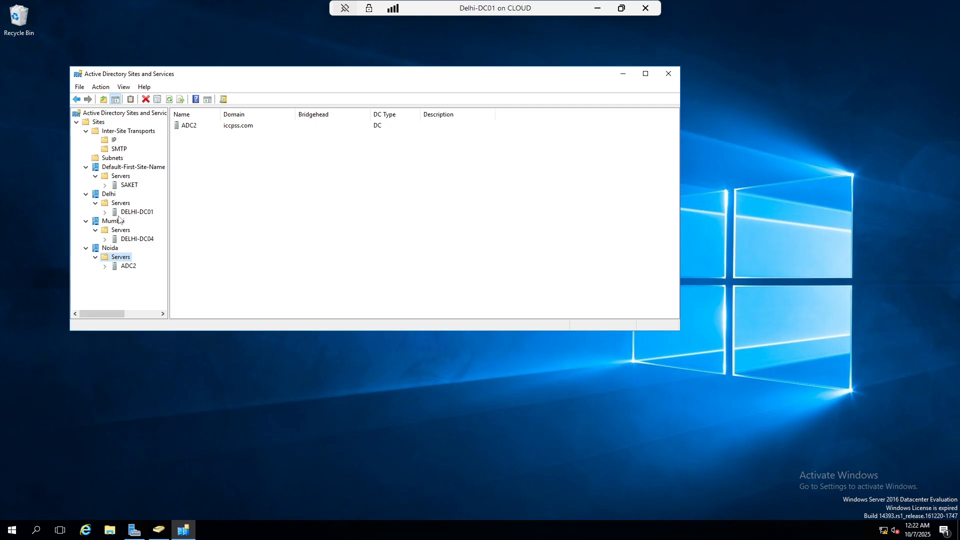
Expand Inter-Site Transports to reveal the IP and SMTP transports
left_click(111, 196)
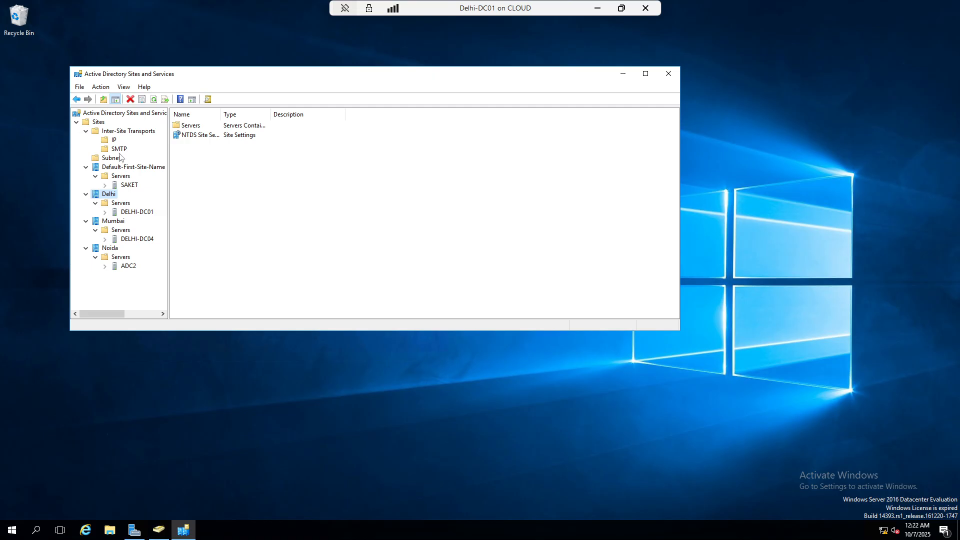
left_click(103, 132)
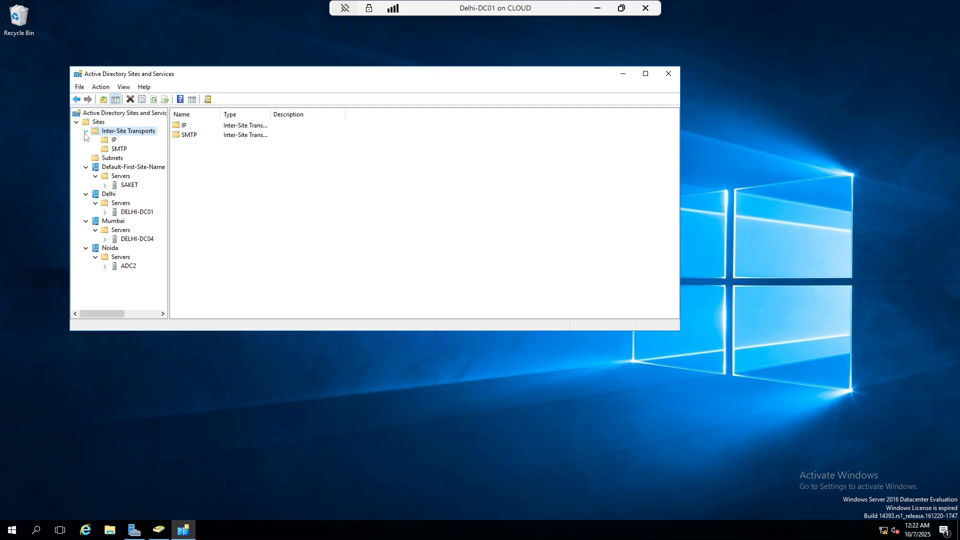
double_click(104, 132)
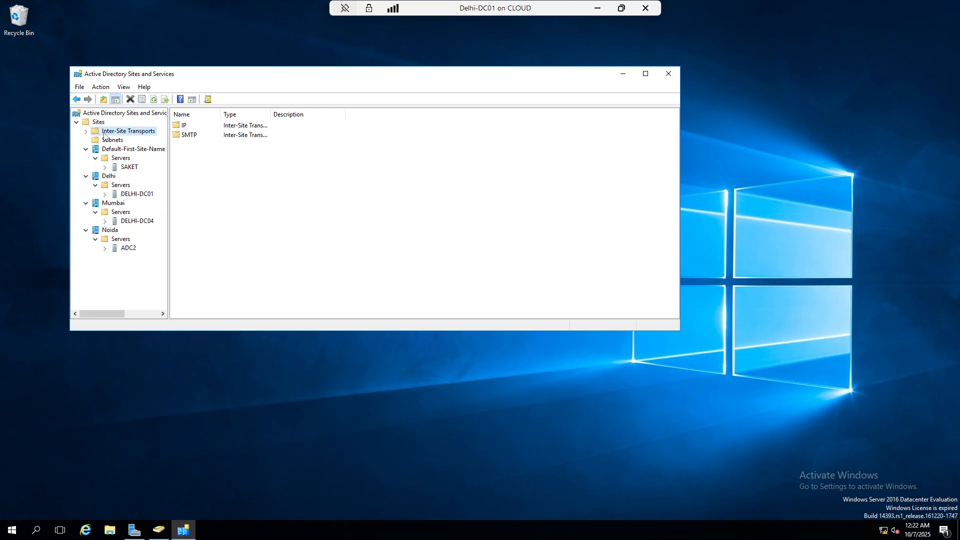
left_click(86, 132)
left_click(105, 142)
left_click(106, 149)
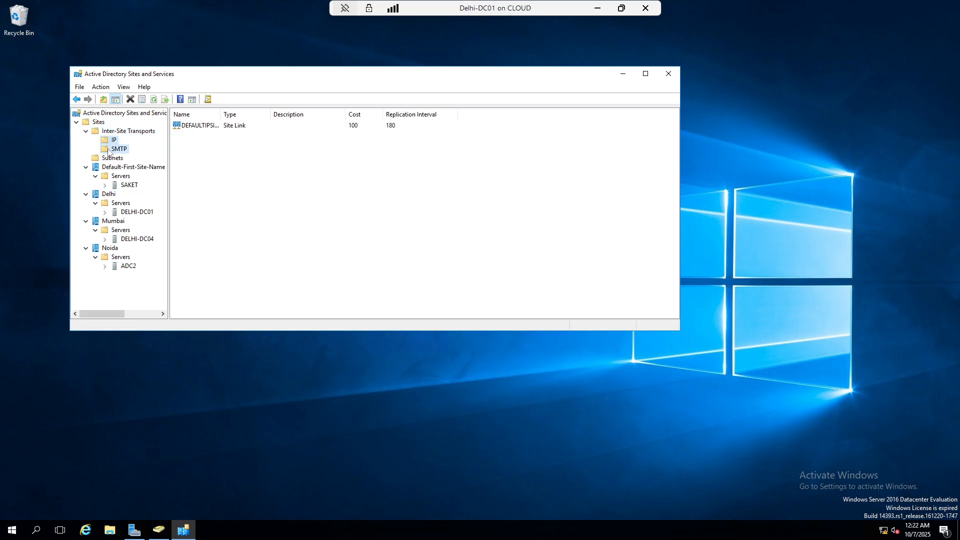
Create the SMTP site link Delhi-to-Noida containing the Delhi and Noida sites
right_click(106, 150)
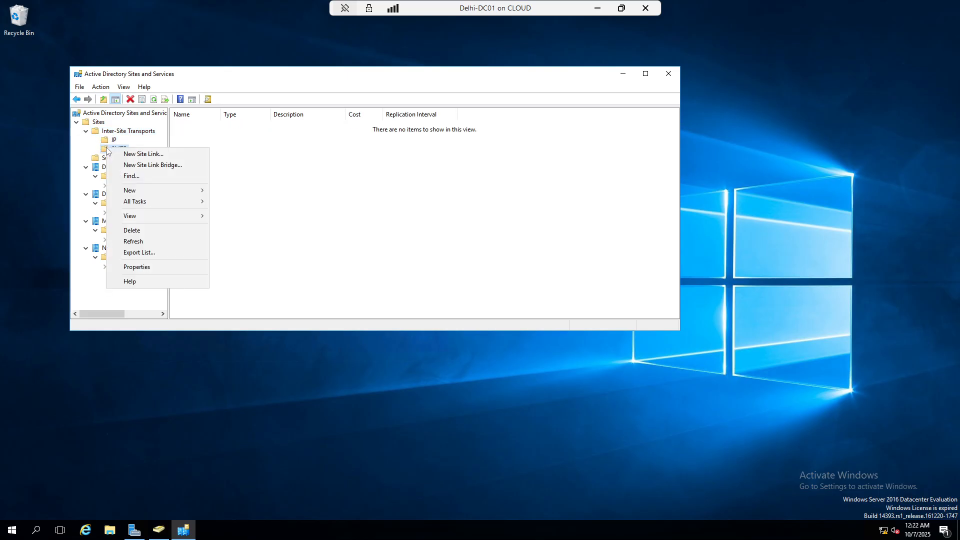
left_click(145, 155)
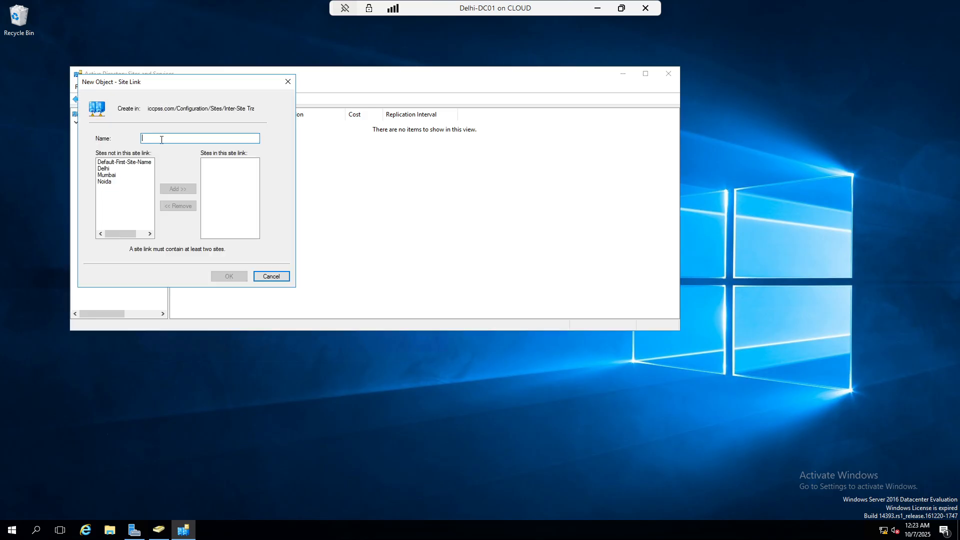
type("Delhi-to-Noida")
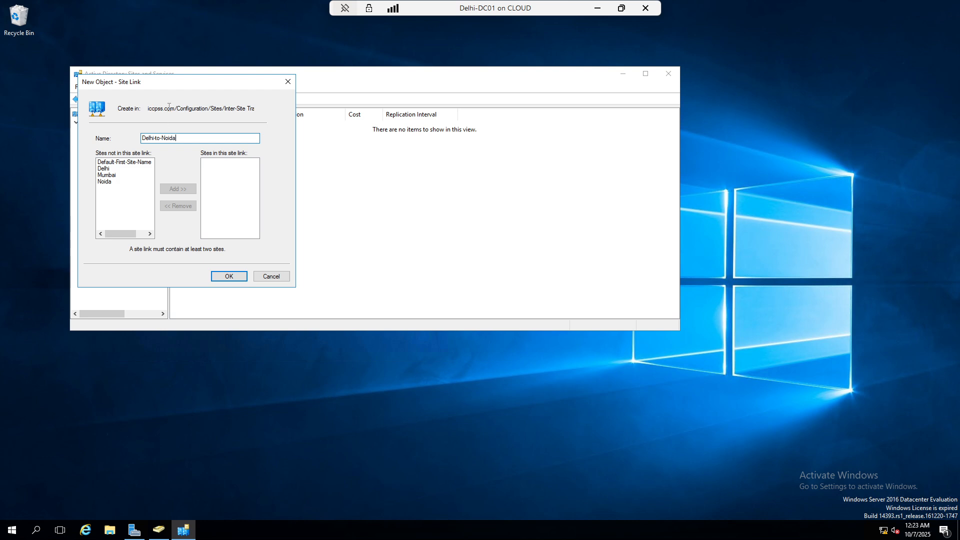
left_click(110, 168)
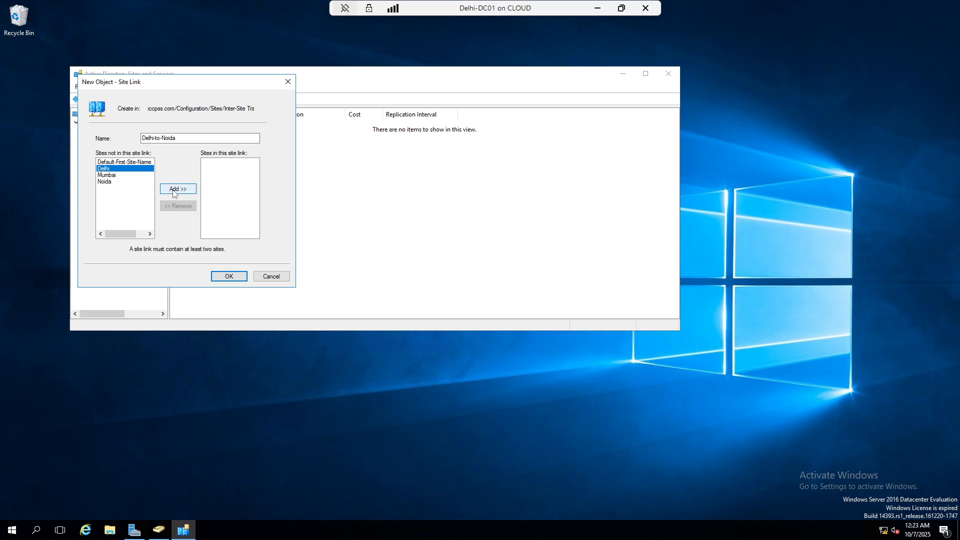
left_click(173, 194)
left_click(111, 175)
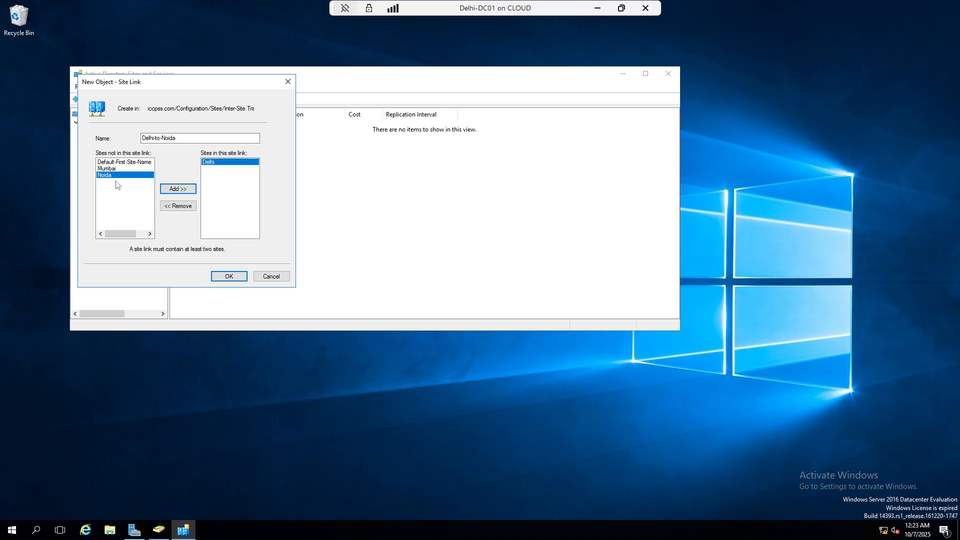
left_click(174, 194)
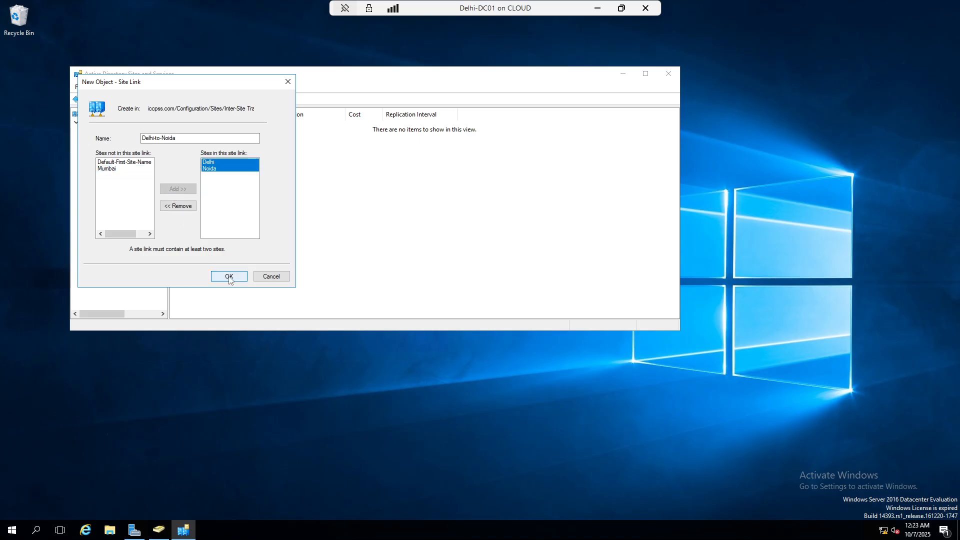
left_click(229, 276)
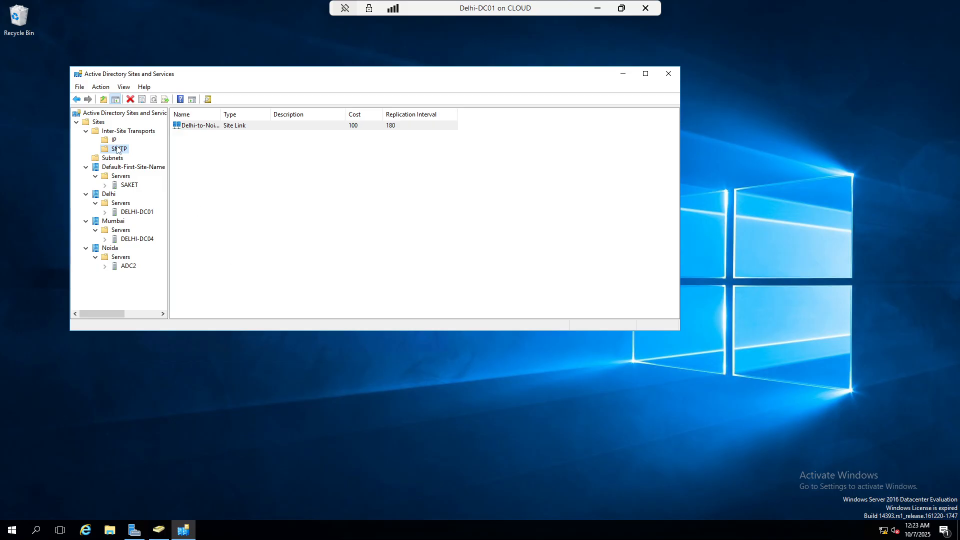
Create the SMTP site link Delhi-to-Mumbai containing the Delhi and Mumbai sites
right_click(119, 149)
left_click(138, 159)
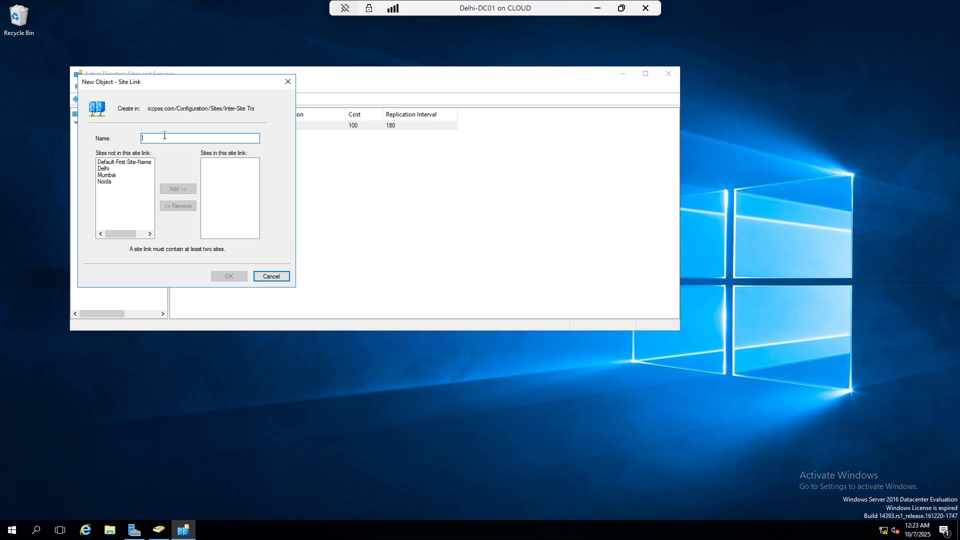
type("D")
key("BackSpace")
type("D")
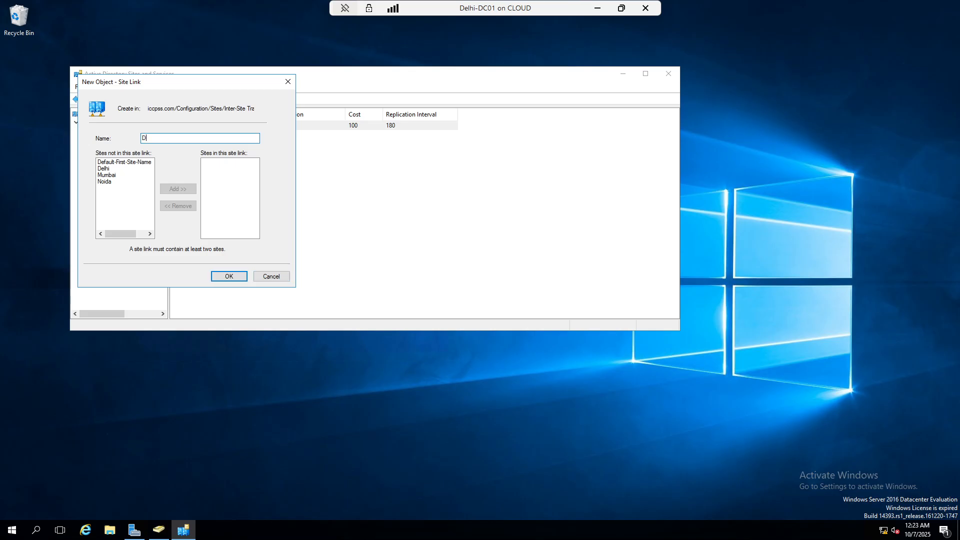
type("elhi-to-Mumbai")
left_click(103, 168)
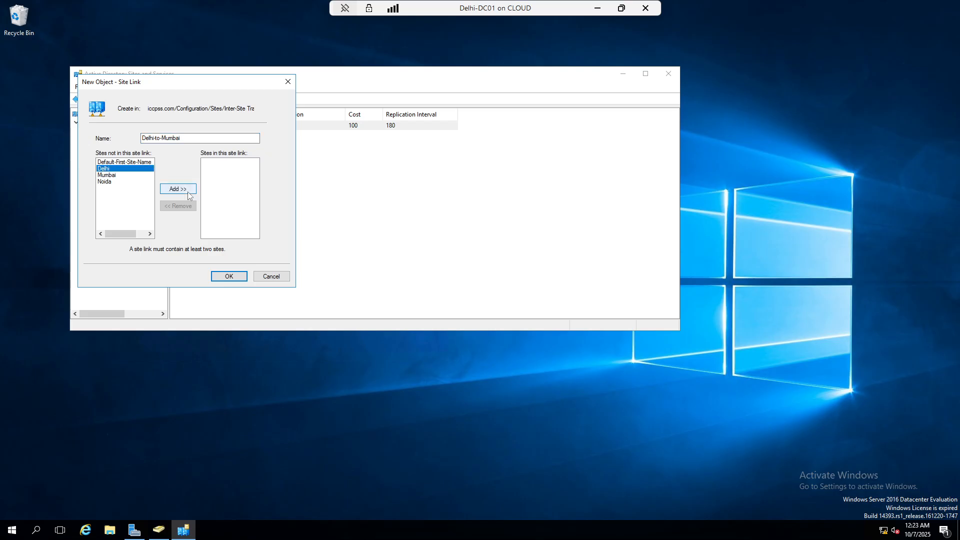
left_click(178, 189)
left_click(106, 169)
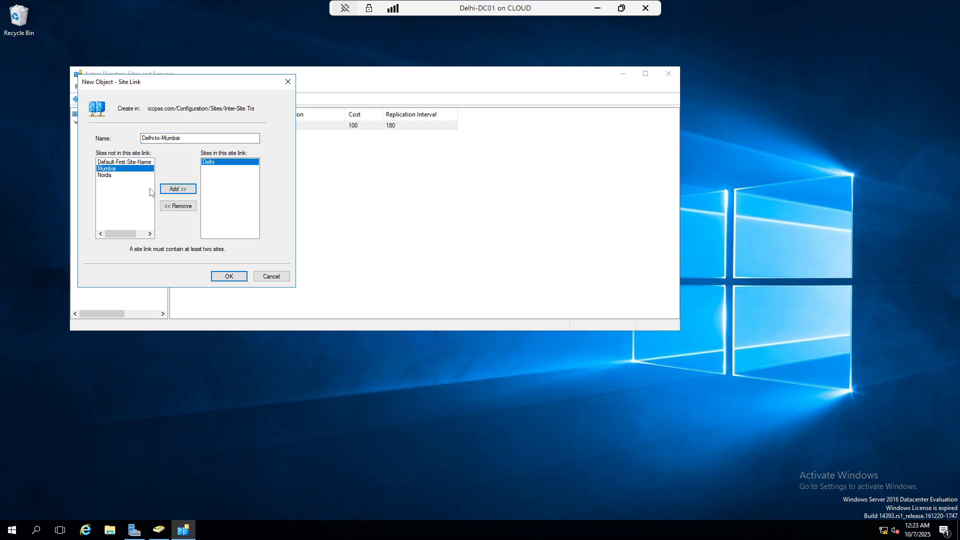
left_click(178, 189)
left_click(230, 277)
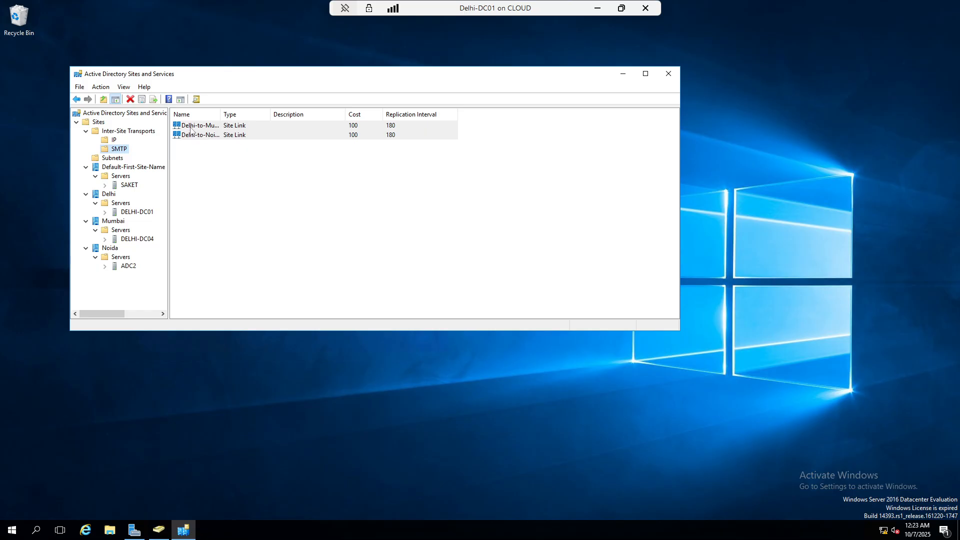
left_click_drag(221, 111, 318, 114)
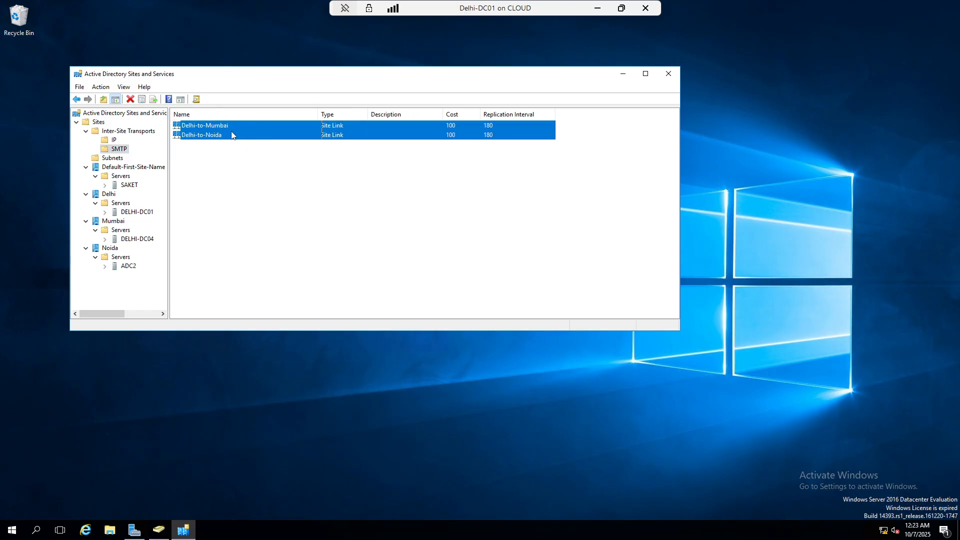
left_click(107, 141)
Create the IP site link Delhi-to-Noida joining the Delhi and Noida sites
right_click(107, 142)
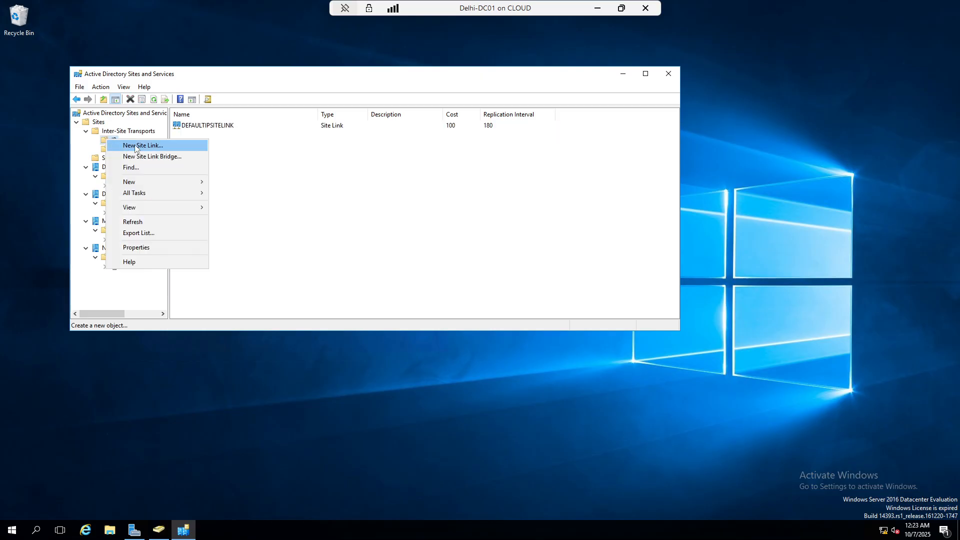
left_click(201, 142)
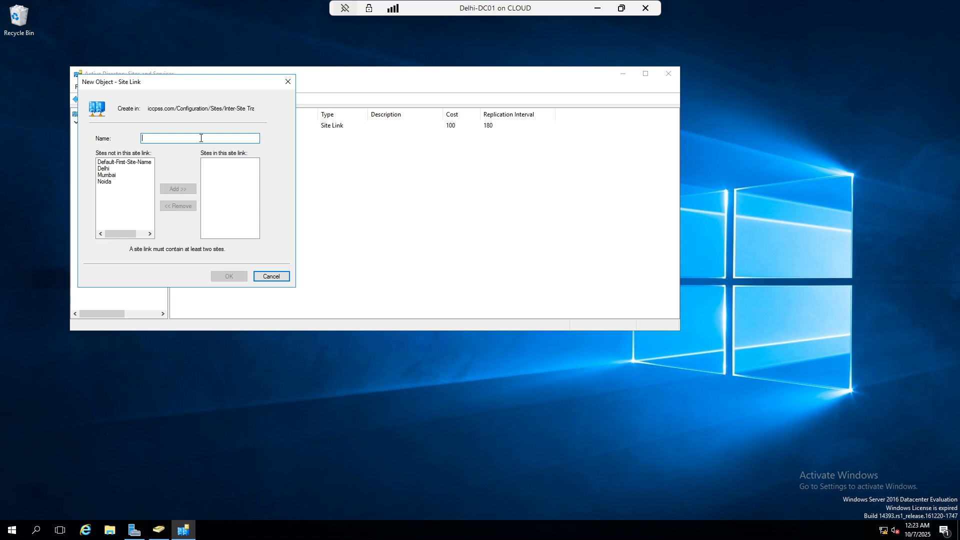
type("Delhi-to-Noida")
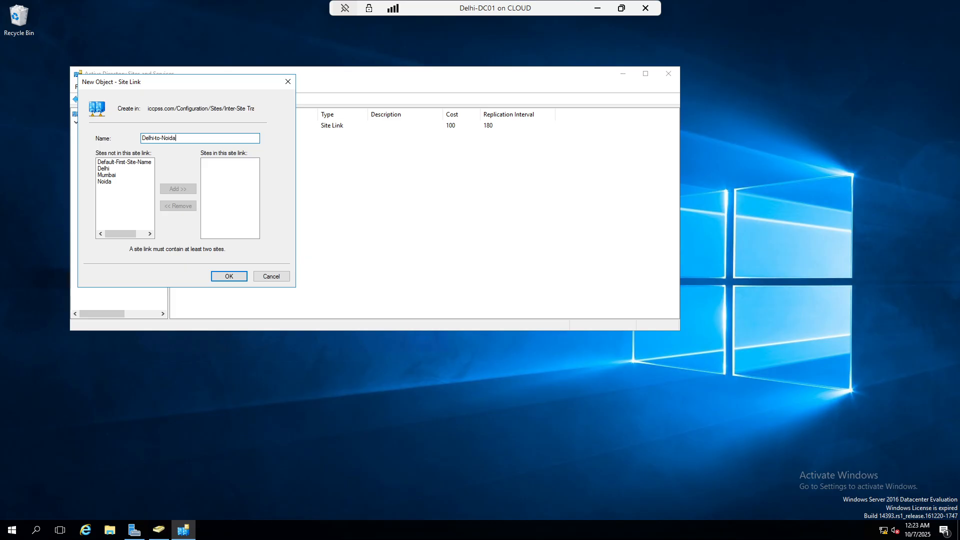
left_click(105, 169)
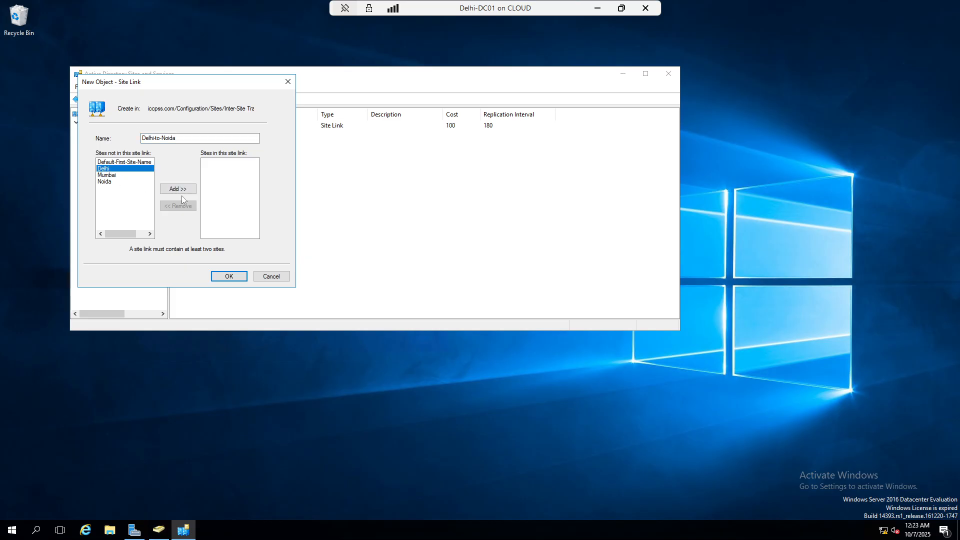
left_click(180, 193)
left_click(106, 175)
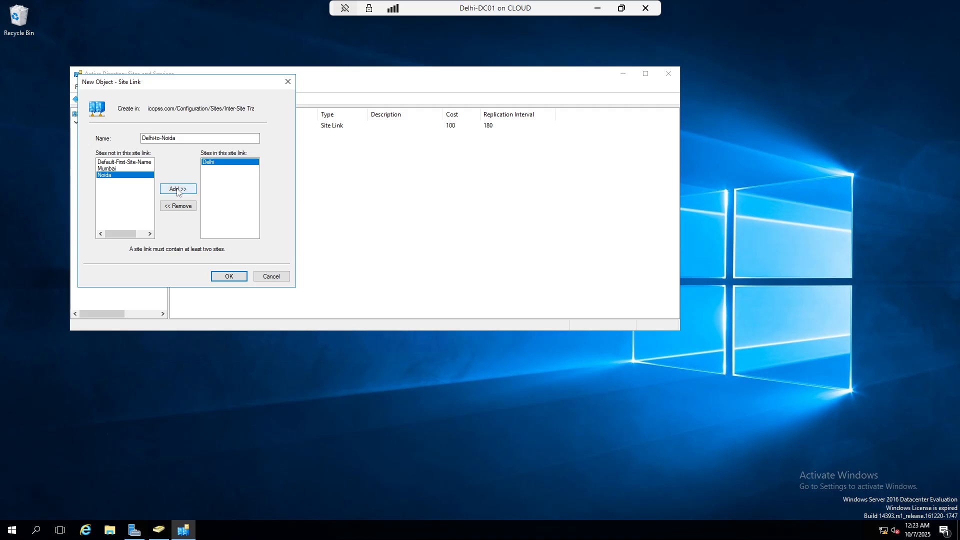
left_click(176, 189)
left_click(230, 276)
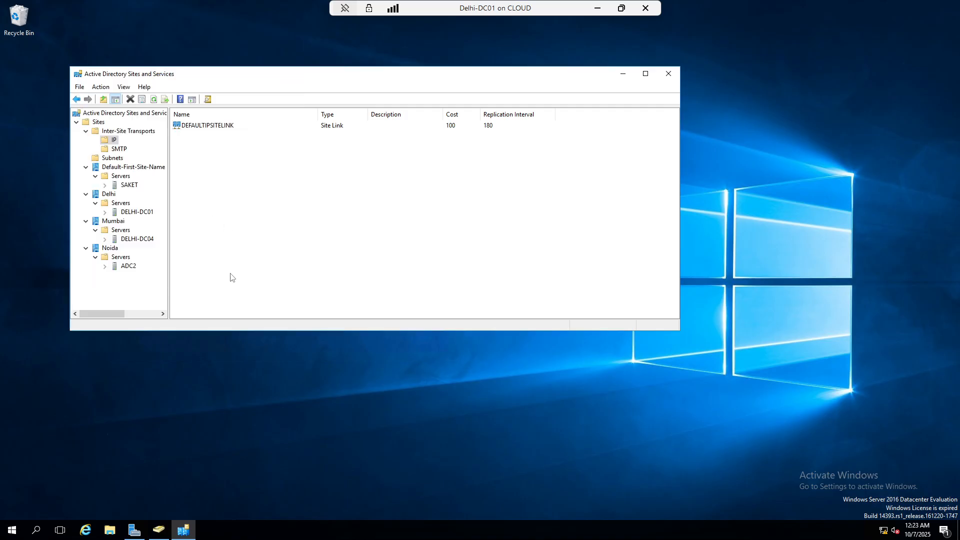
Create the IP site link Delhi-to-Mumbai joining the Delhi and Mumbai sites
right_click(115, 141)
left_click(145, 144)
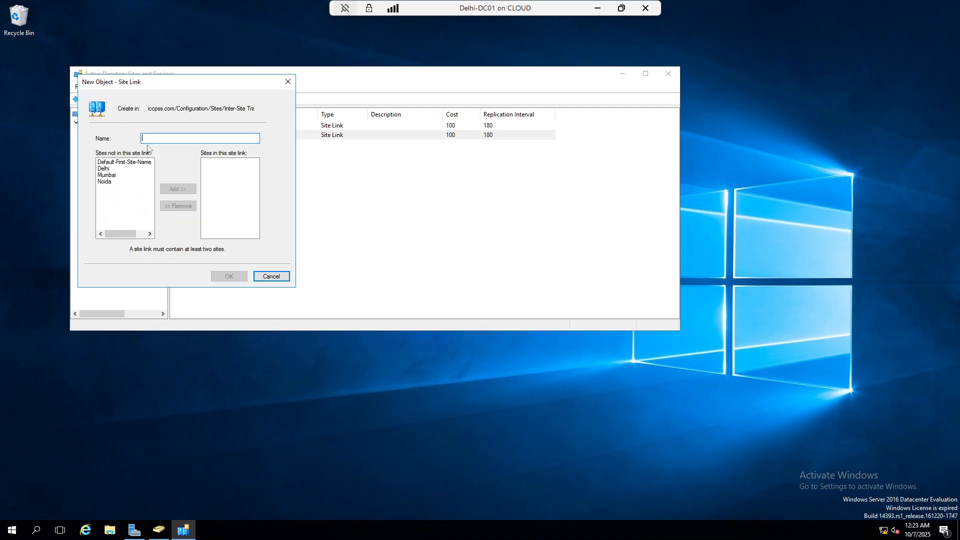
type("Del")
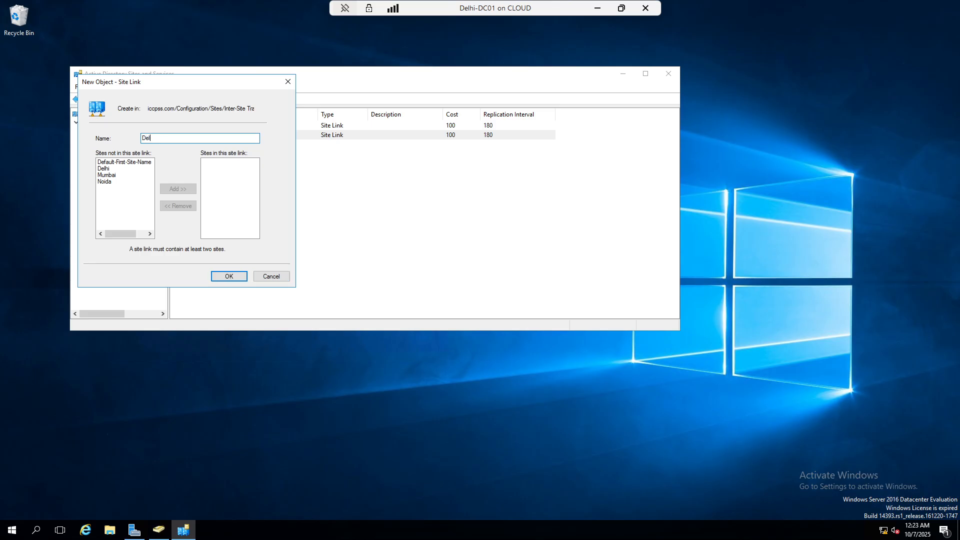
type("hi-to-Mumbai")
left_click(107, 175)
left_click(215, 280)
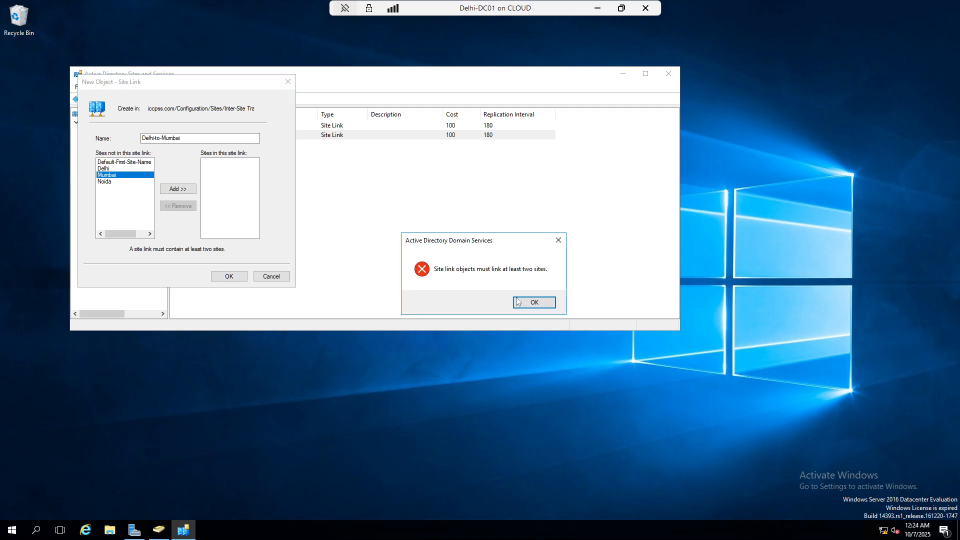
left_click(559, 241)
left_click(104, 169)
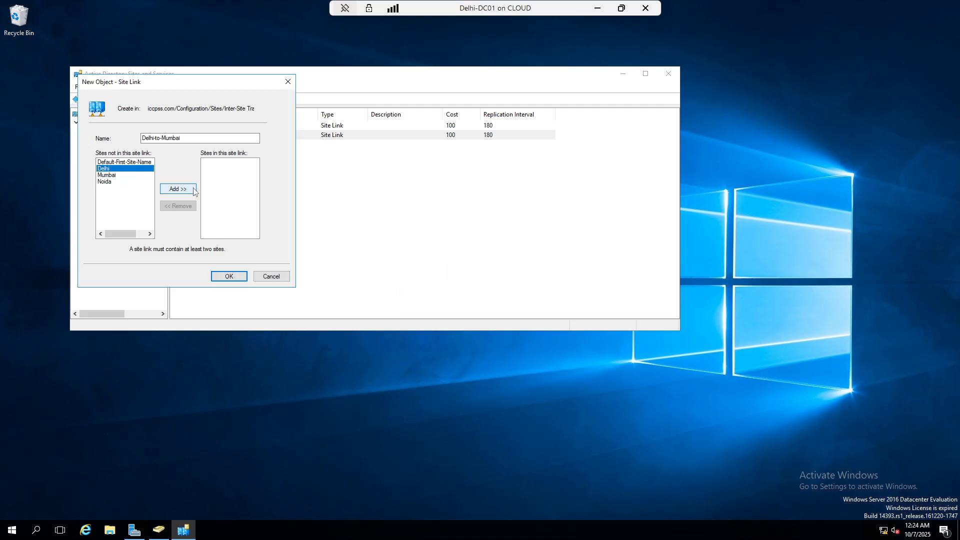
left_click(194, 190)
left_click(108, 169)
left_click(181, 189)
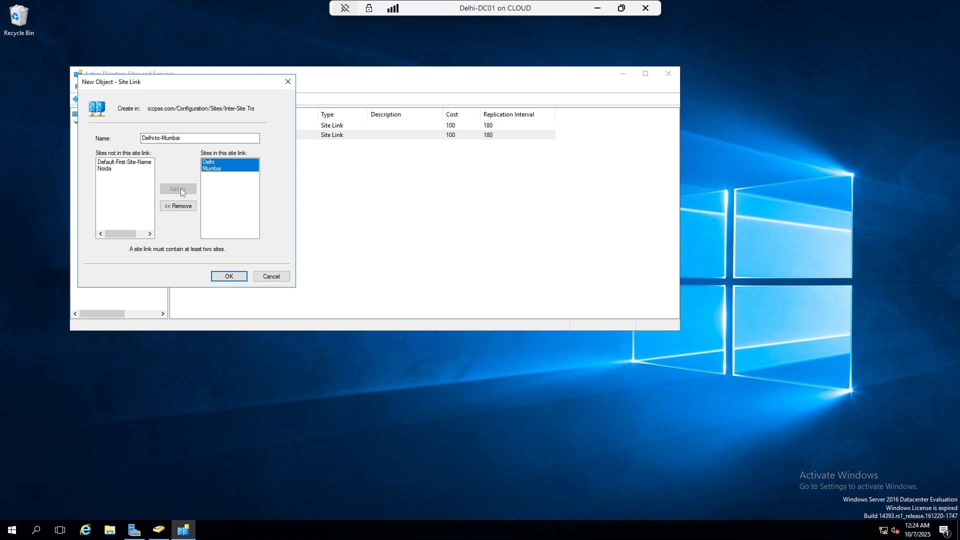
left_click(235, 278)
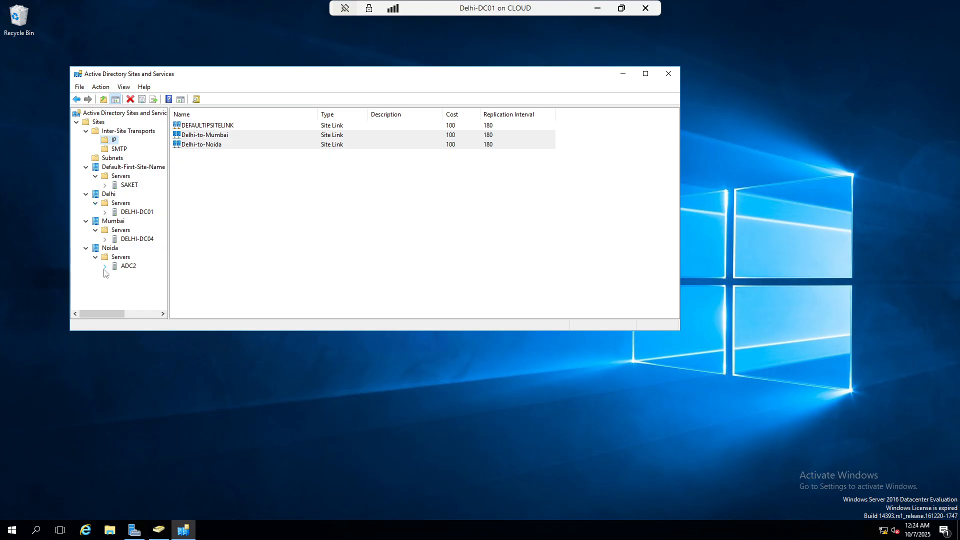
Change the Delhi-to-Mumbai link's replication interval from 180 to 15 minutes
left_click(210, 139)
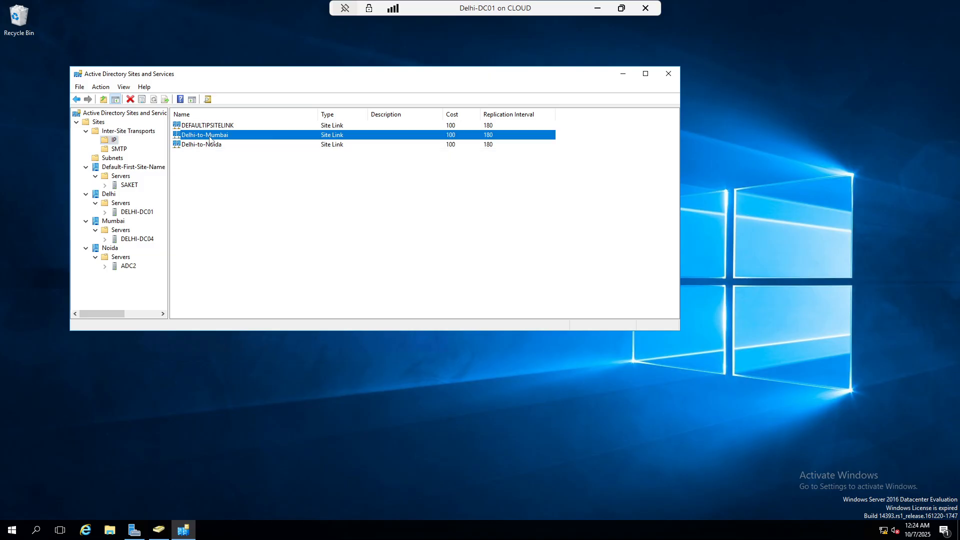
double_click(210, 139)
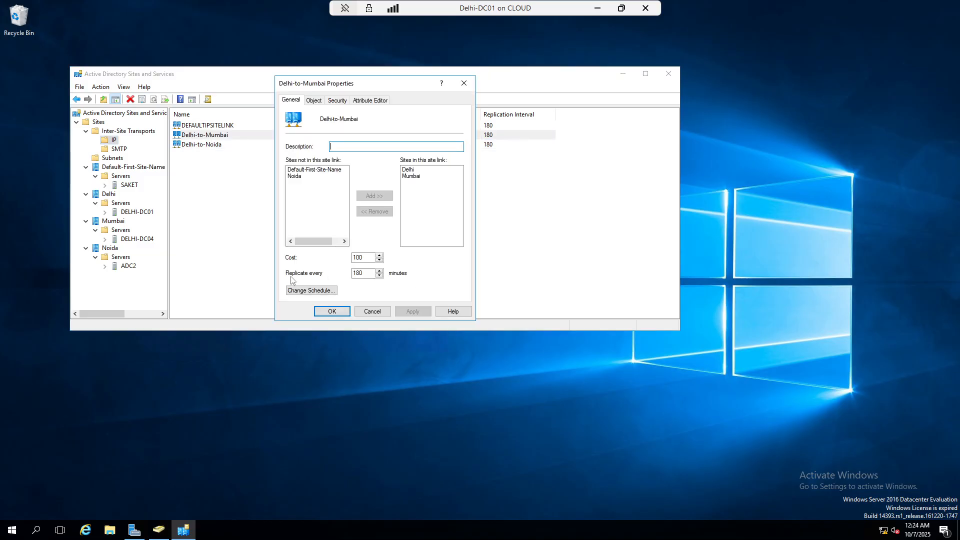
double_click(359, 273)
key("Right")
key("BackSpace")
key("BackSpace")
key("BackSpace")
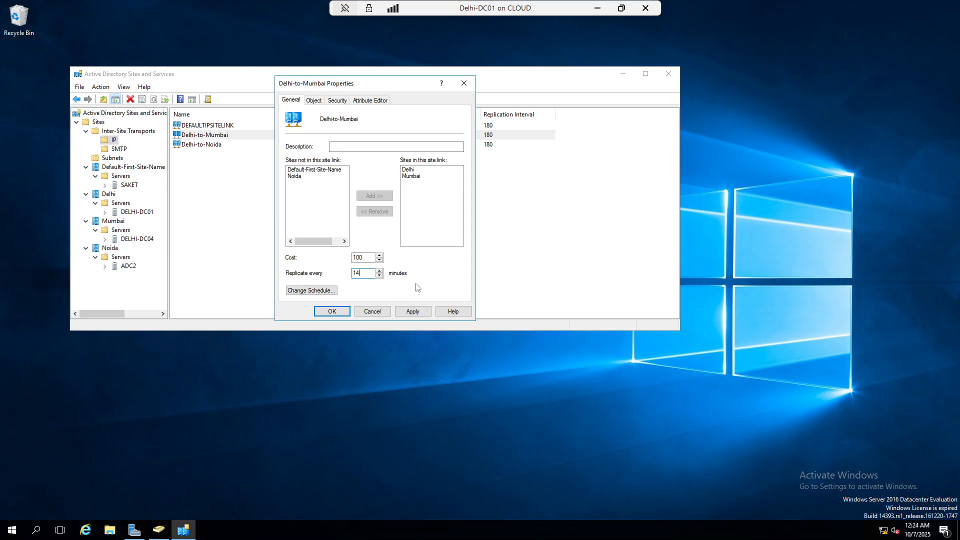
left_click(332, 311)
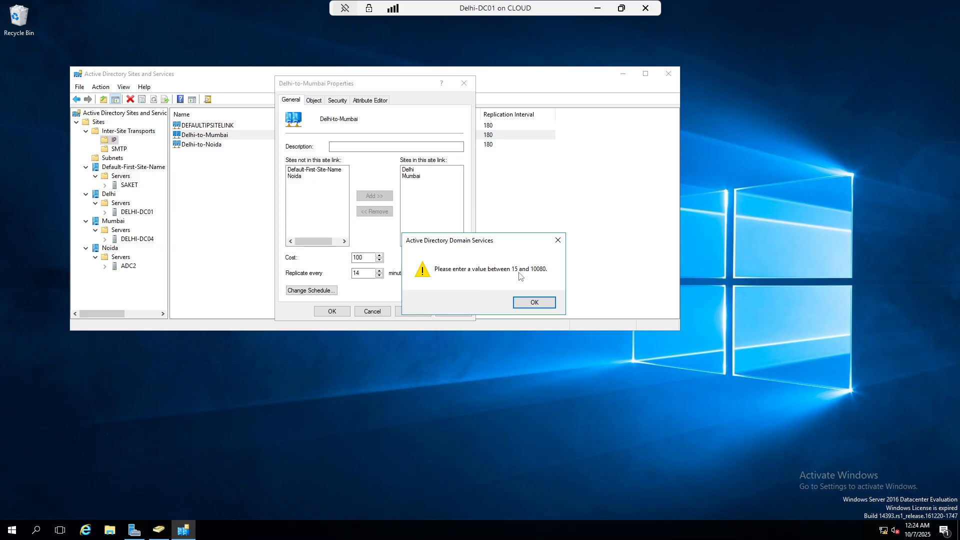
left_click(558, 240)
type("30")
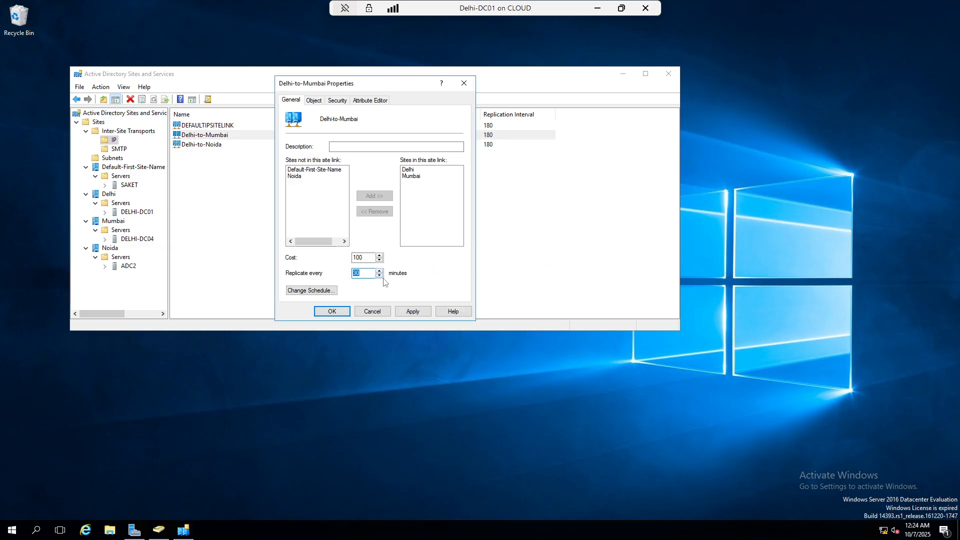
left_click(380, 275)
Keep the always-available replication schedule and save the Delhi-to-Mumbai properties
left_click(323, 291)
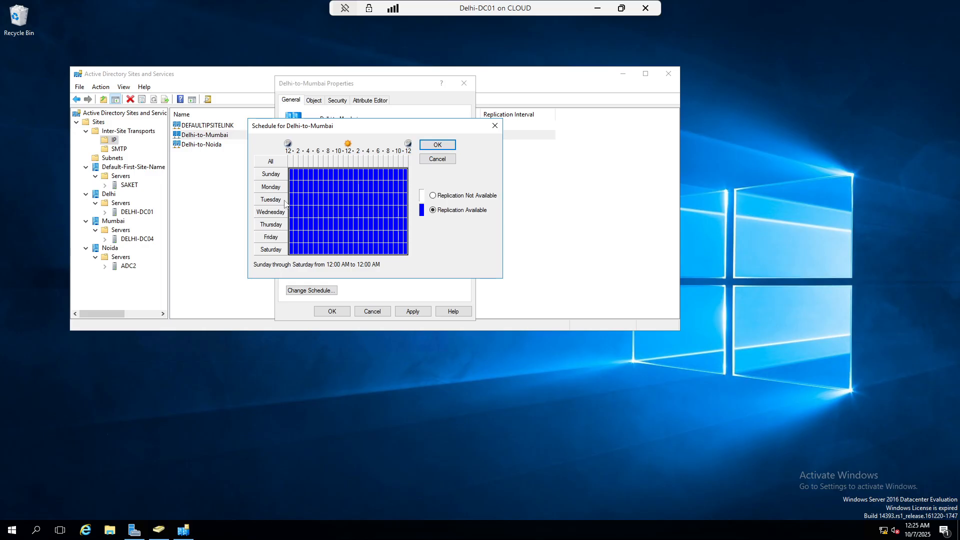
left_click(438, 144)
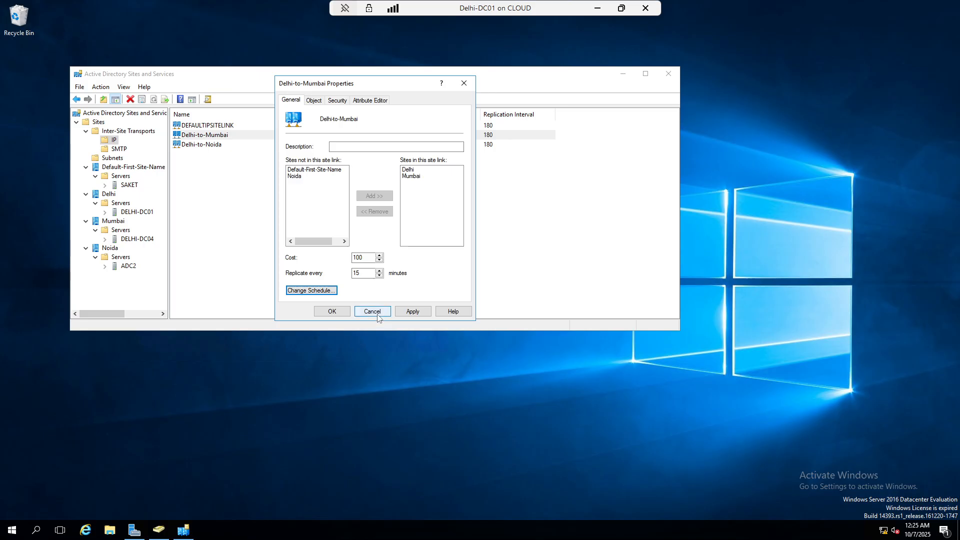
left_click(415, 312)
left_click(332, 311)
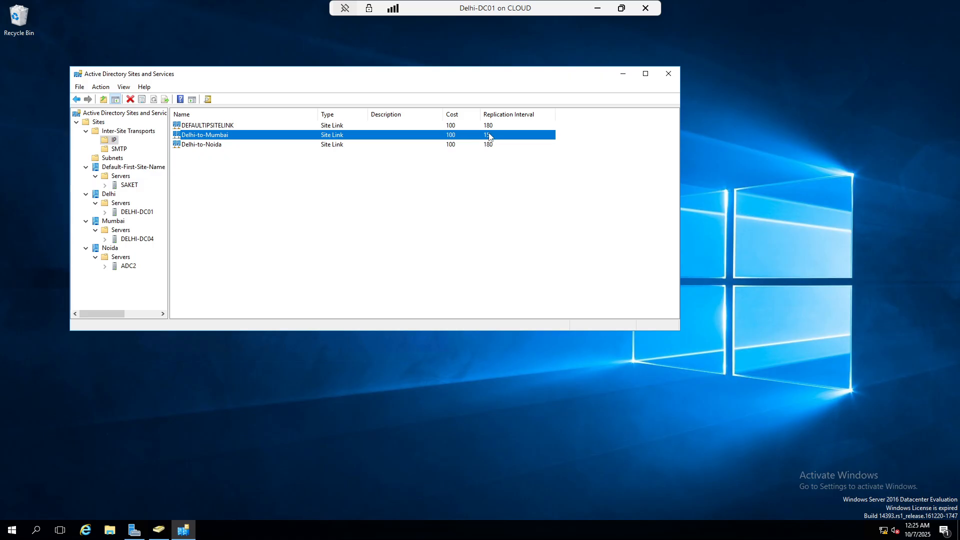
Set the IP Delhi-to-Noida link to replicate every 15 minutes
double_click(206, 146)
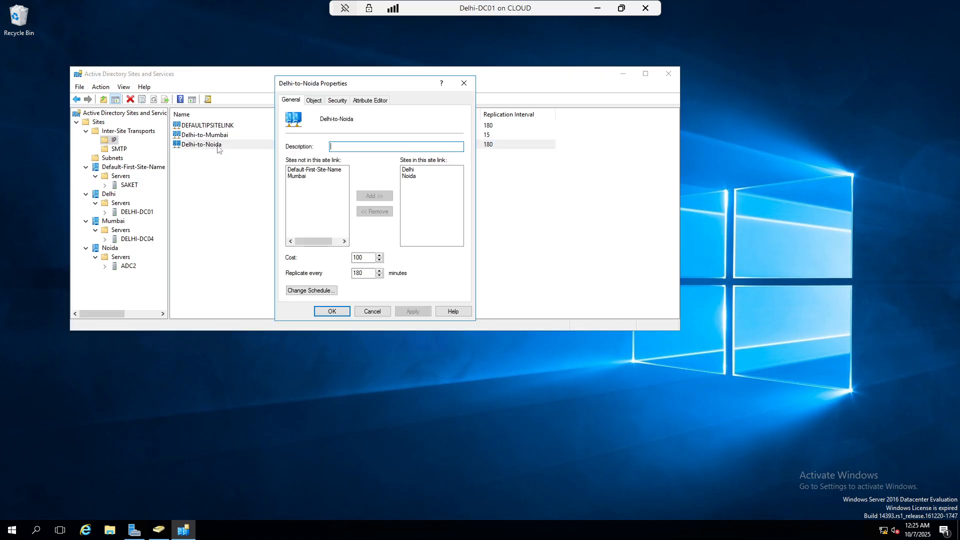
double_click(371, 273)
type("1")
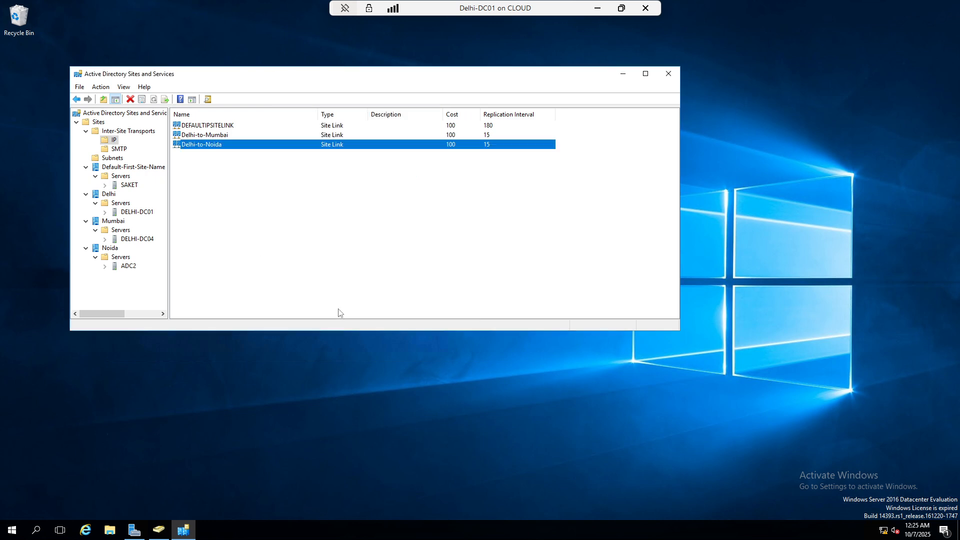
left_click(341, 311)
Set the SMTP Delhi-to-Noida link to replicate every 15 minutes
left_click(123, 149)
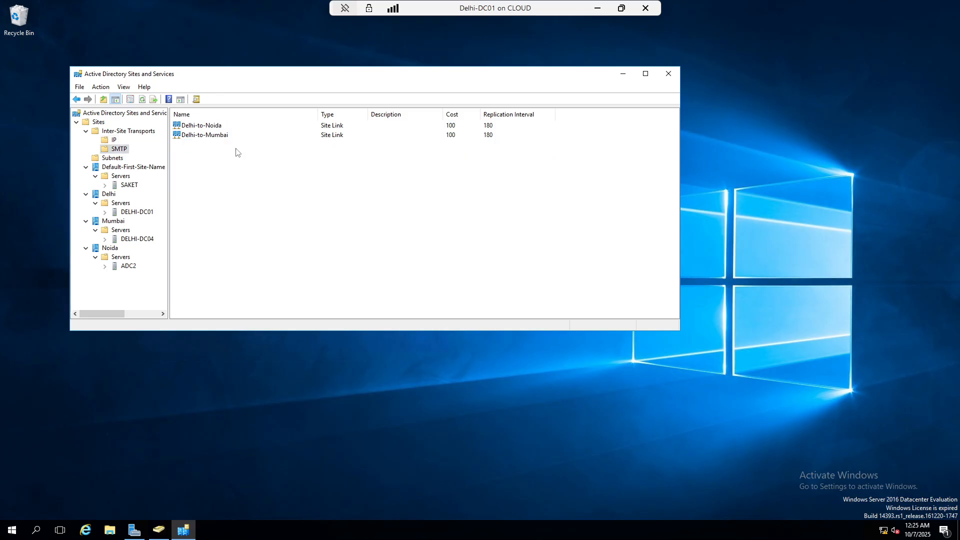
double_click(222, 128)
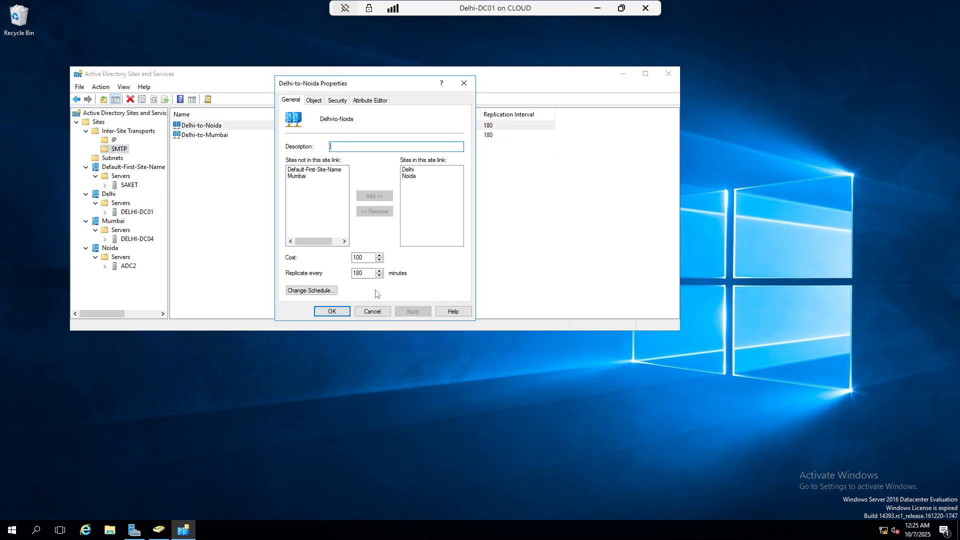
double_click(369, 273)
type("15")
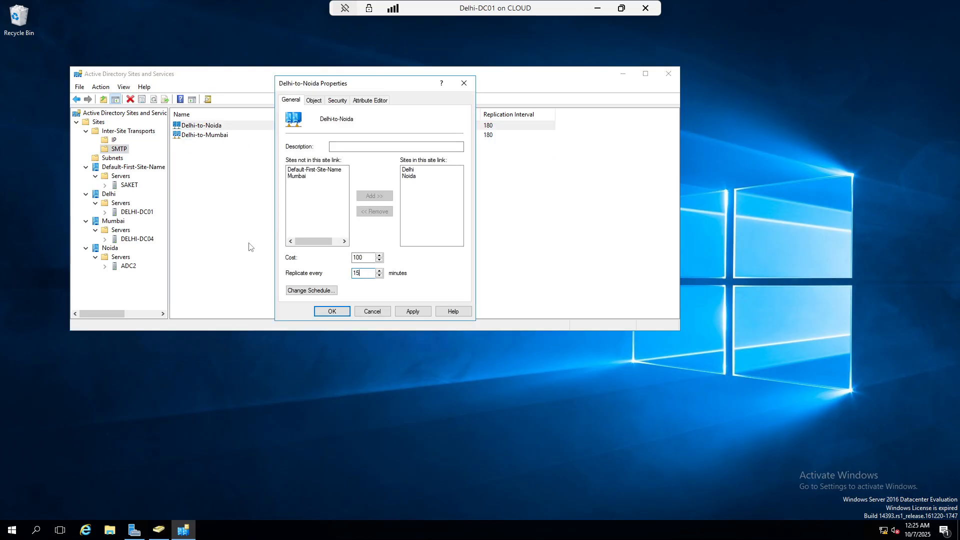
left_click(413, 311)
left_click(338, 314)
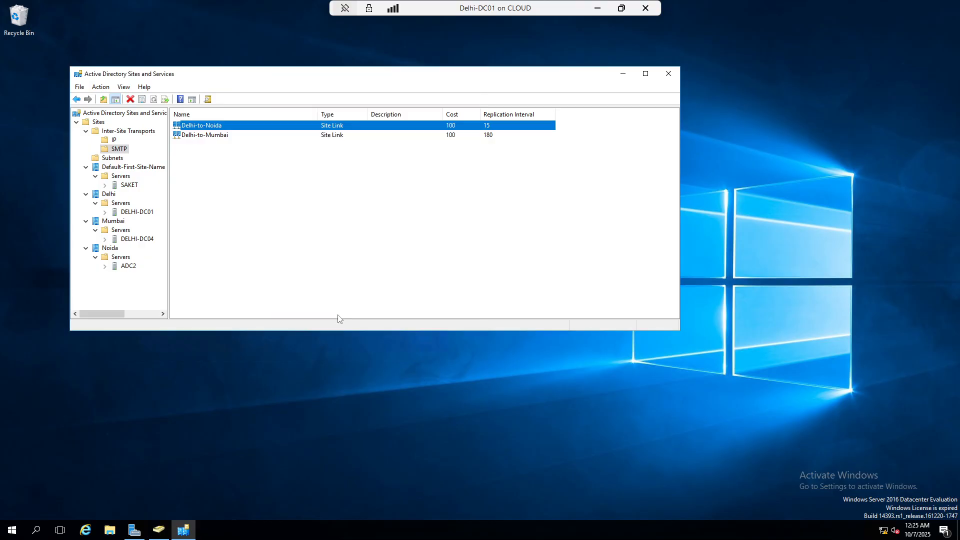
Set the SMTP Delhi-to-Mumbai link to replicate every 15 minutes
double_click(207, 135)
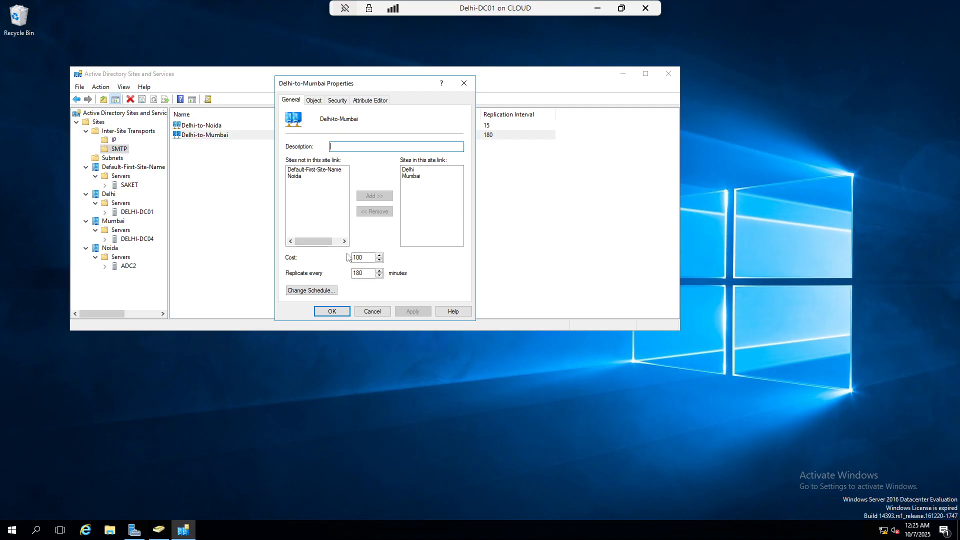
double_click(365, 273)
type("1")
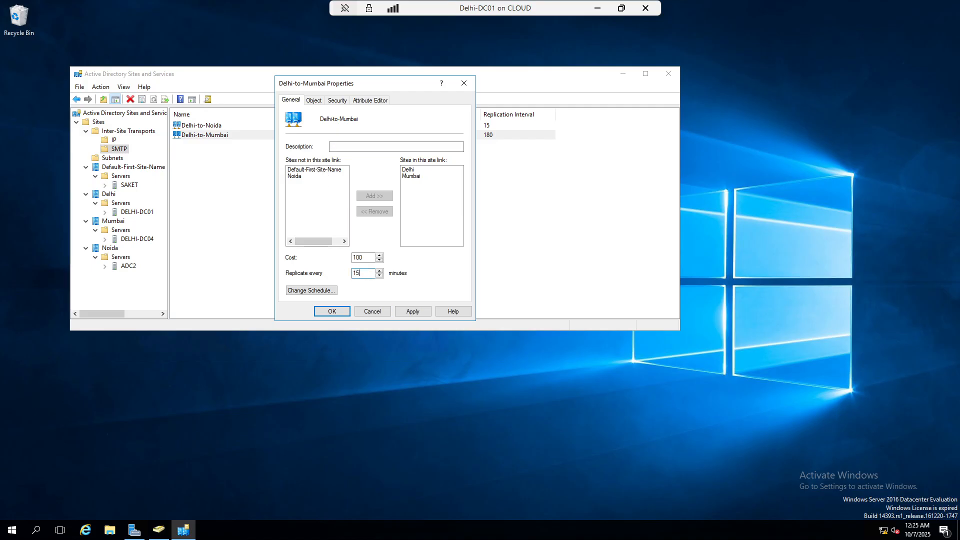
type("5")
left_click(413, 311)
left_click(332, 311)
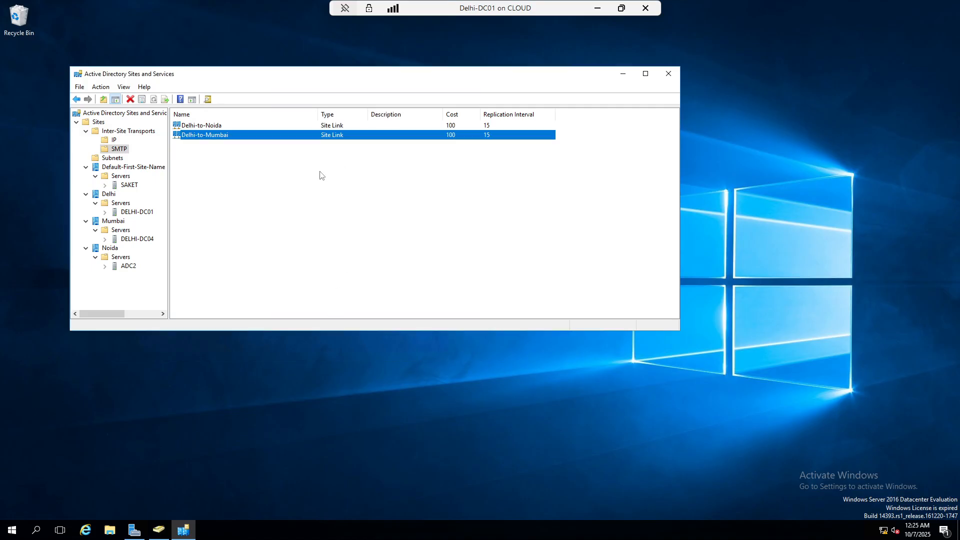
left_click(322, 197)
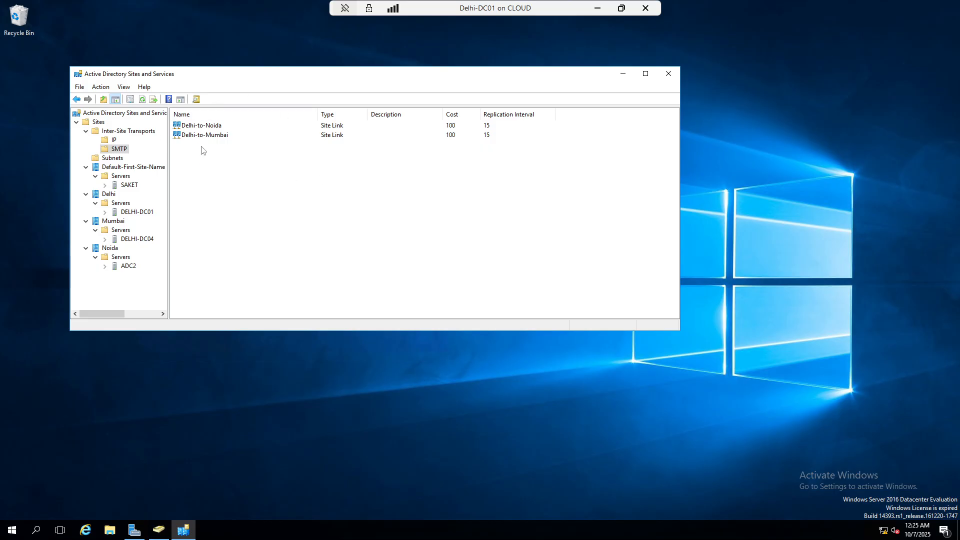
Start a new IP site link bridge and select Delhi-to-Mumbai and Delhi-to-Noida
right_click(106, 141)
left_click(148, 156)
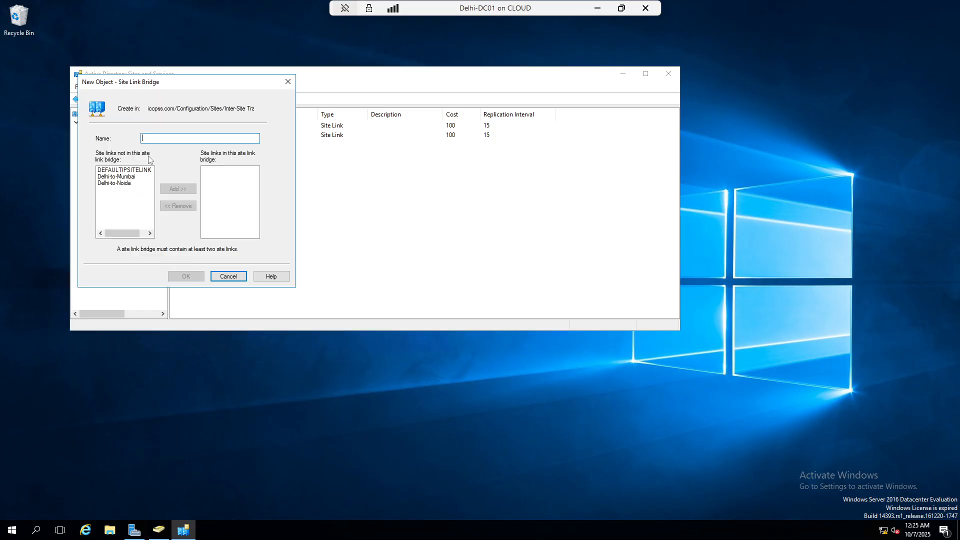
left_click(120, 178)
left_click(121, 183)
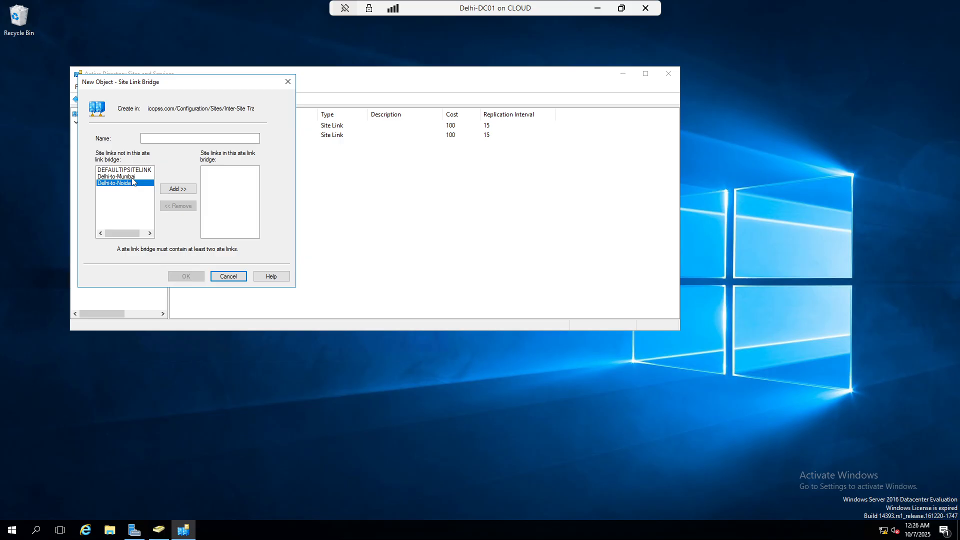
Close the site link bridge form without creating a bridge
left_click(287, 82)
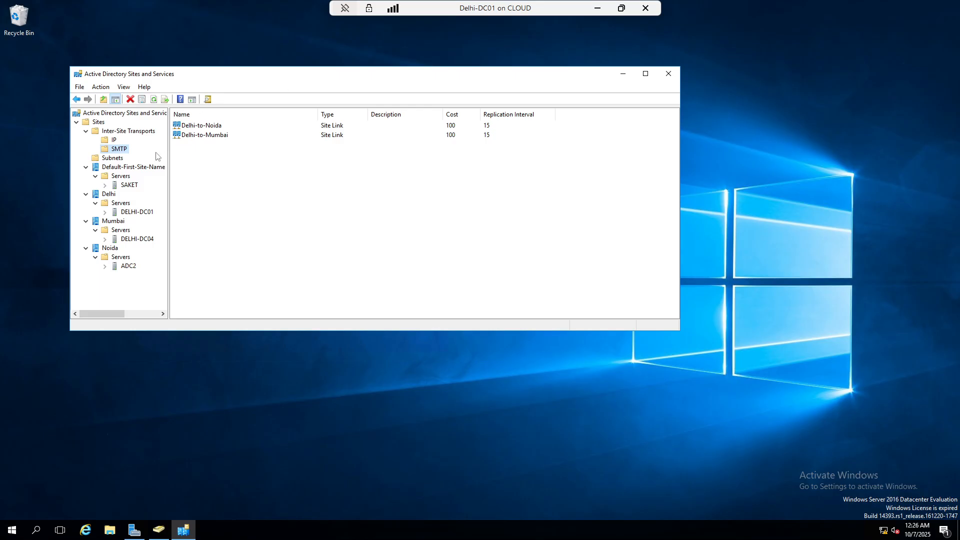
Start a new subnet and try the Delhi, Mumbai and Noida sites, then cancel and refresh
left_click(110, 158)
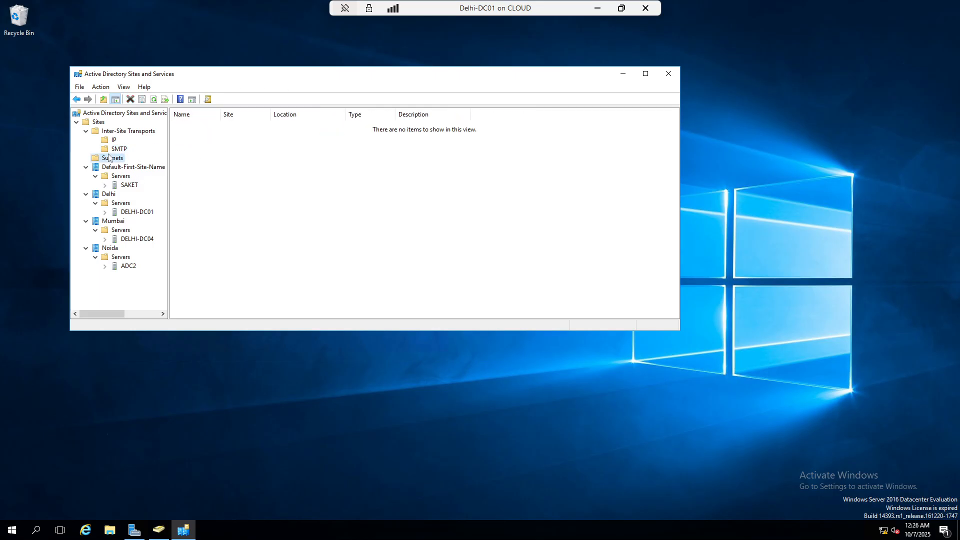
right_click(109, 161)
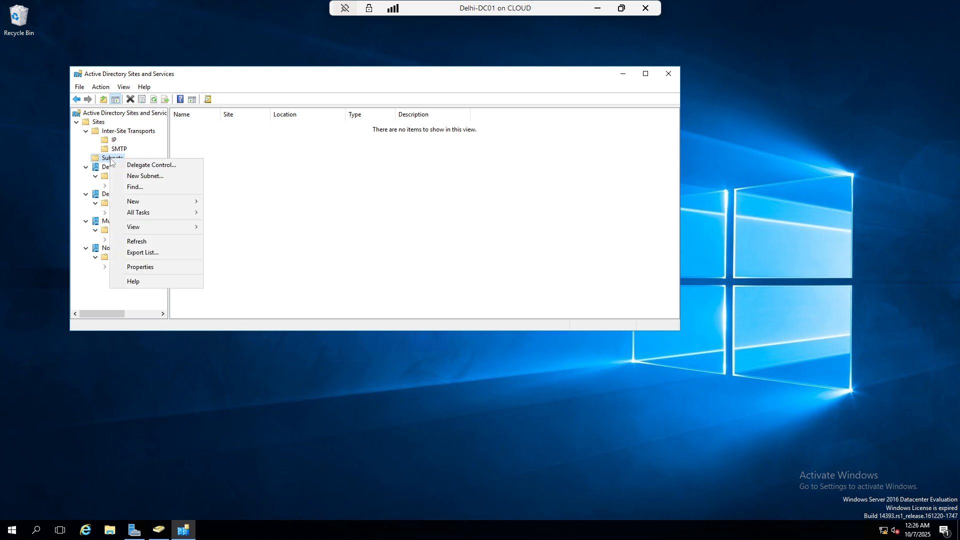
left_click(134, 177)
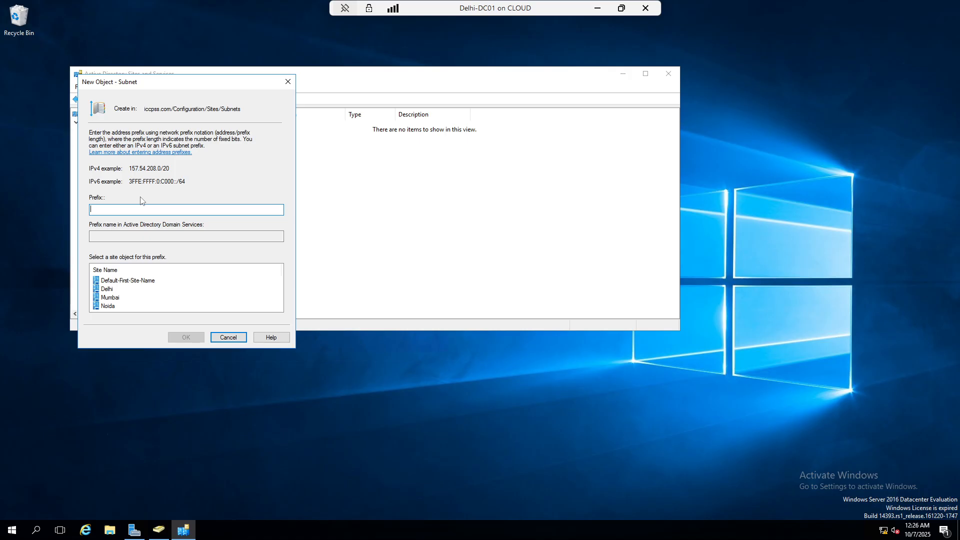
left_click(107, 290)
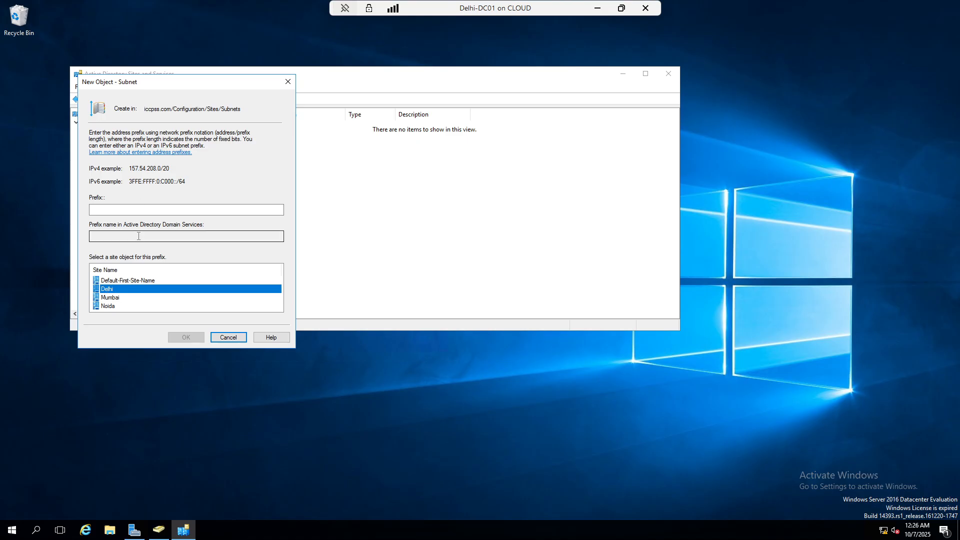
left_click(114, 299)
left_click(114, 306)
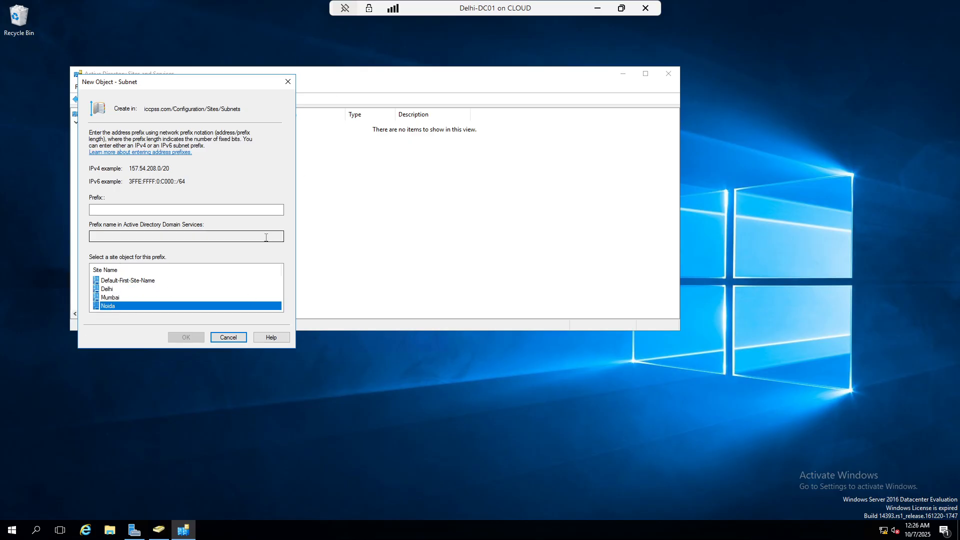
left_click(226, 337)
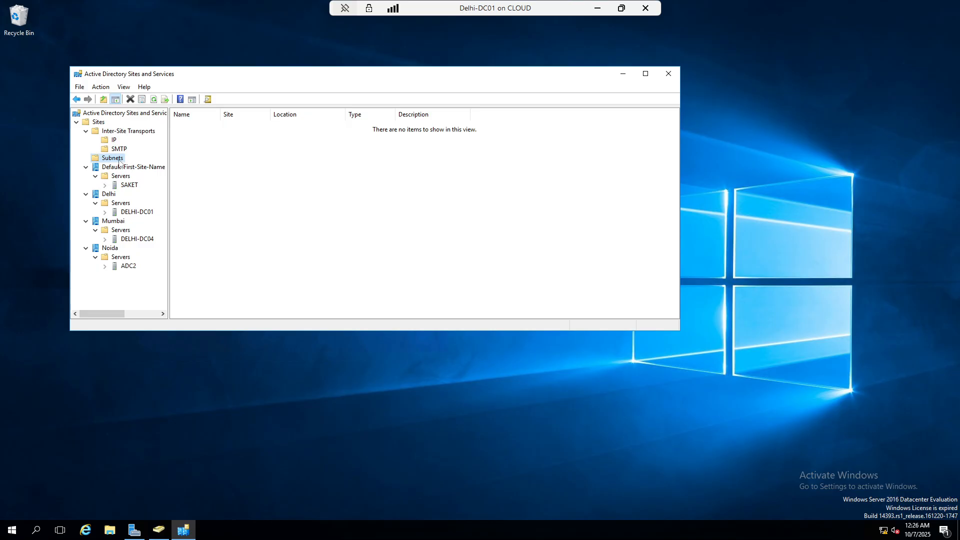
left_click(153, 99)
Create the IP site link bridge Delhi-Mumbai-Noida with DEFAULTIPSITELINK and Delhi-to-Noida
left_click(114, 140)
right_click(117, 141)
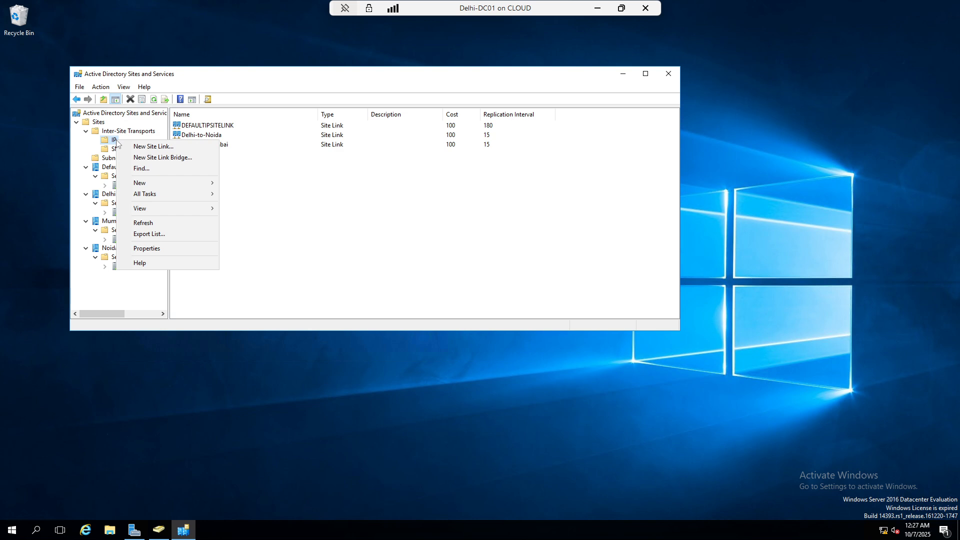
left_click(145, 158)
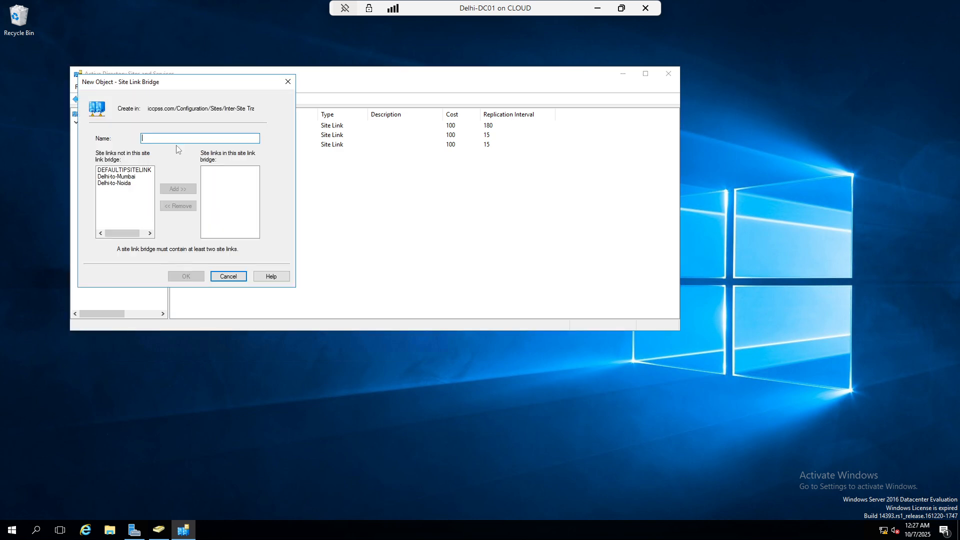
type("Delhi-Mu")
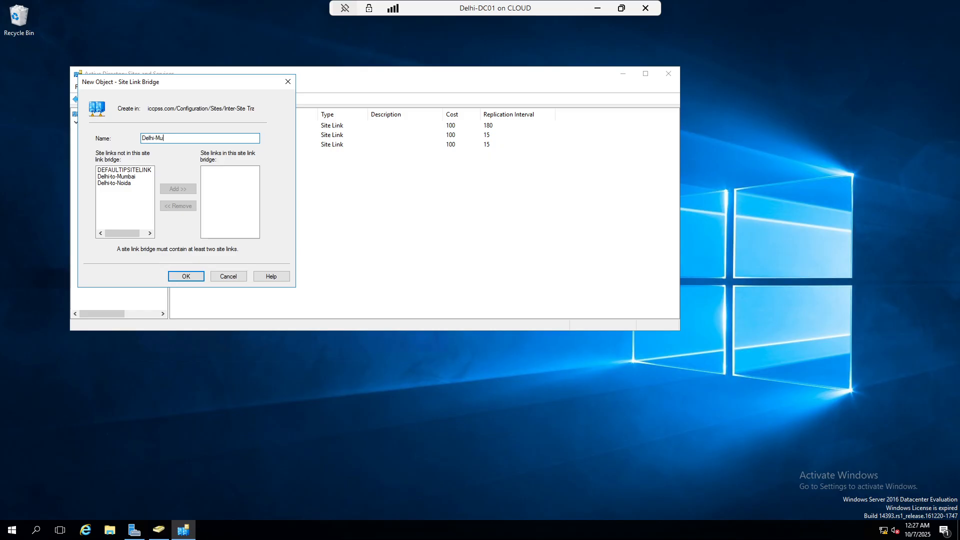
type("mbai-Noida")
left_click(118, 170)
left_click(180, 189)
left_click(115, 177)
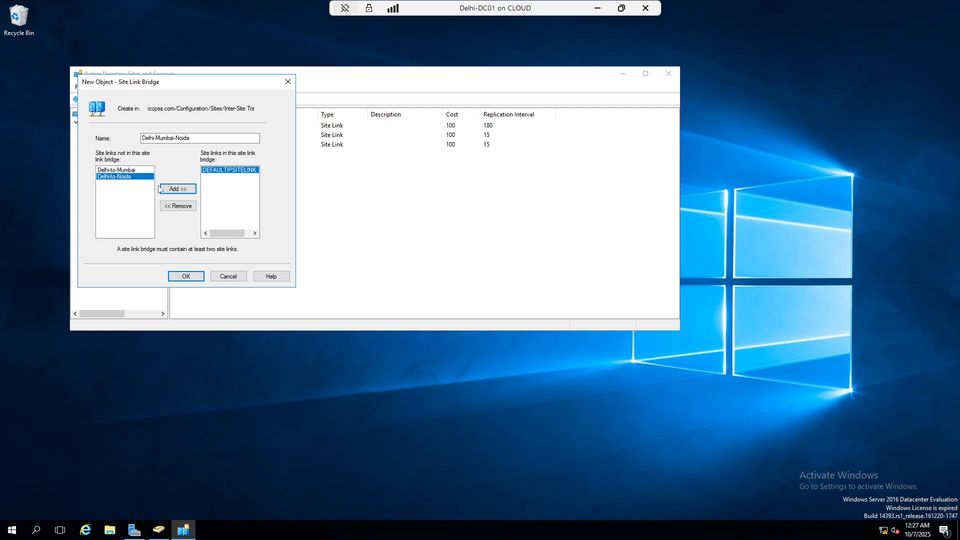
left_click(179, 189)
left_click(186, 277)
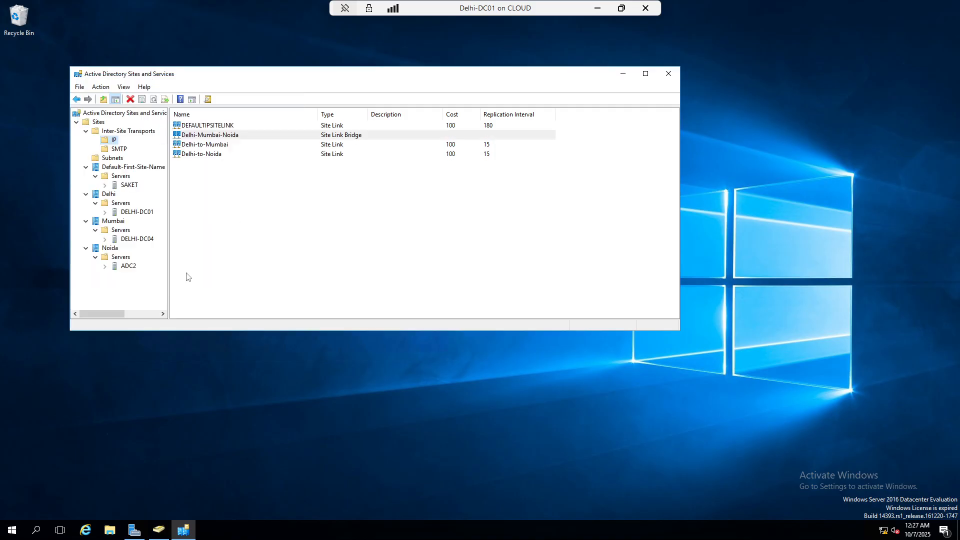
Create the SMTP bridge Delhi-mumbai-noida from Delhi-to-Mumbai and Delhi-to-Noida
left_click(120, 149)
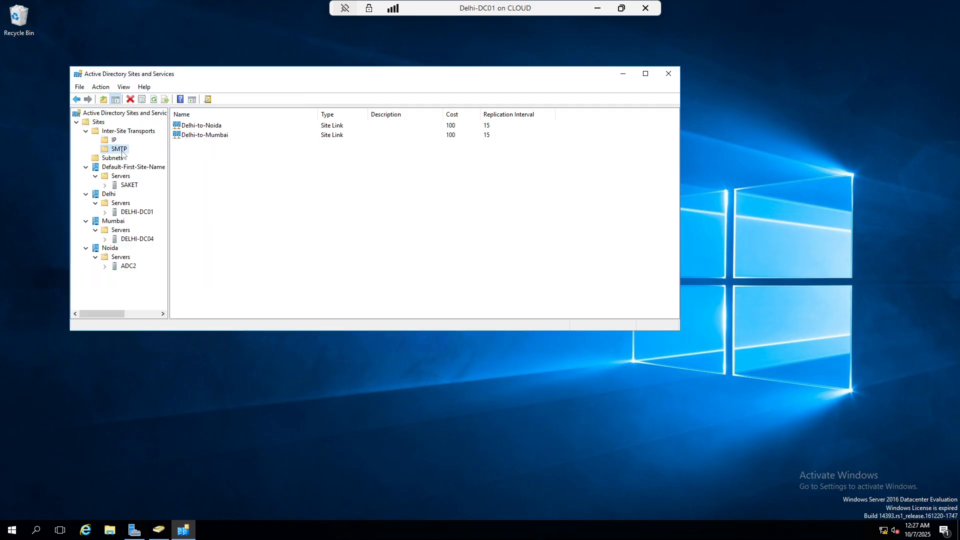
right_click(123, 150)
left_click(165, 169)
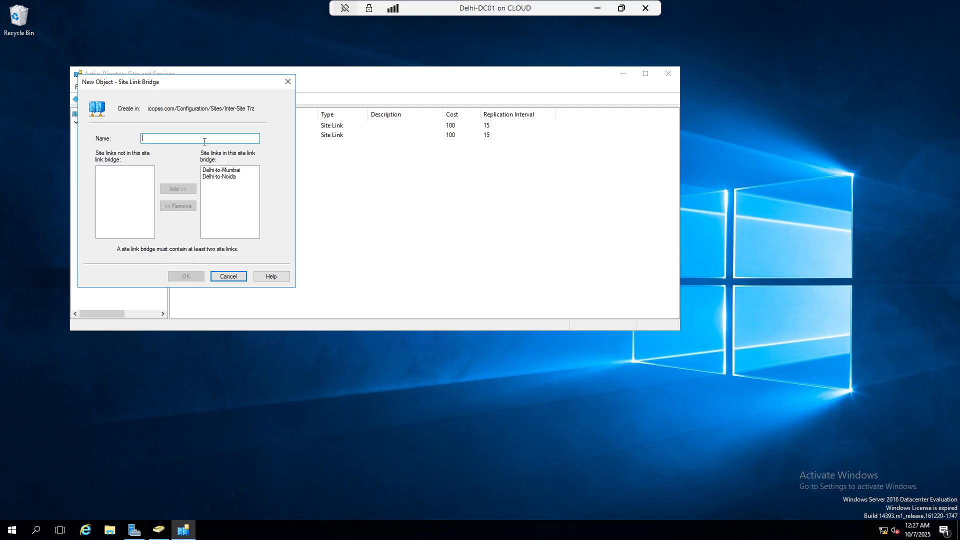
type("Delhi-mumbai-noida")
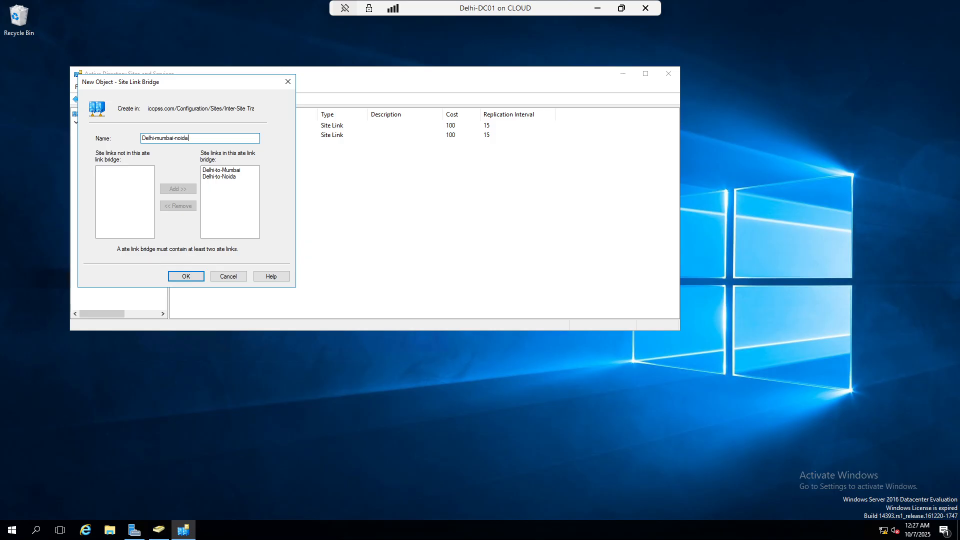
left_click(184, 276)
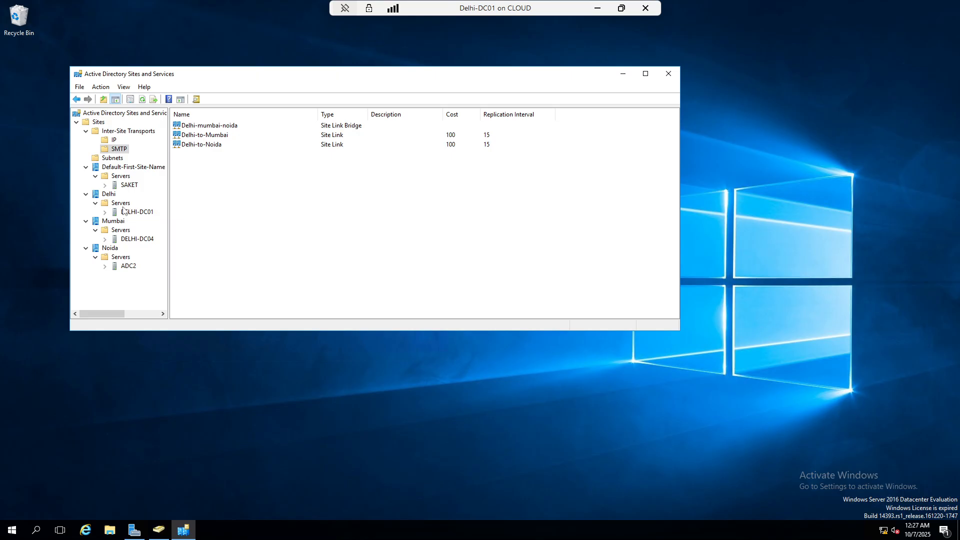
Expand the Delhi servers to DELHI-DC01 and view its NTDS Settings connections
left_click(116, 186)
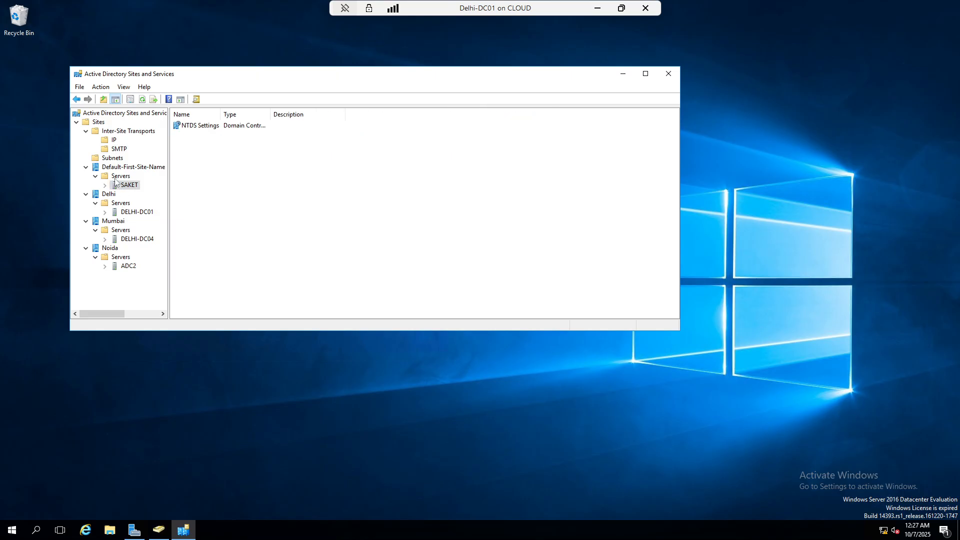
left_click(120, 203)
right_click(121, 212)
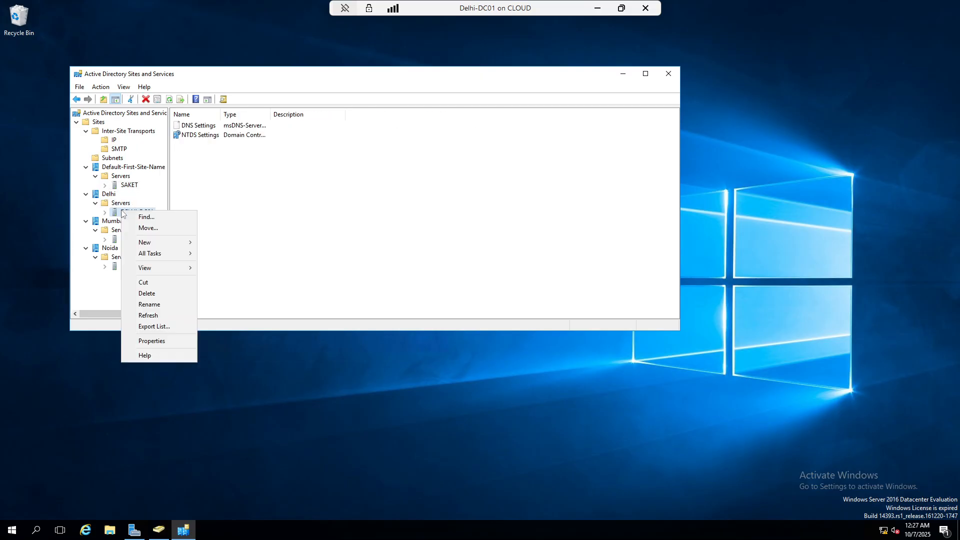
left_click(245, 165)
double_click(203, 136)
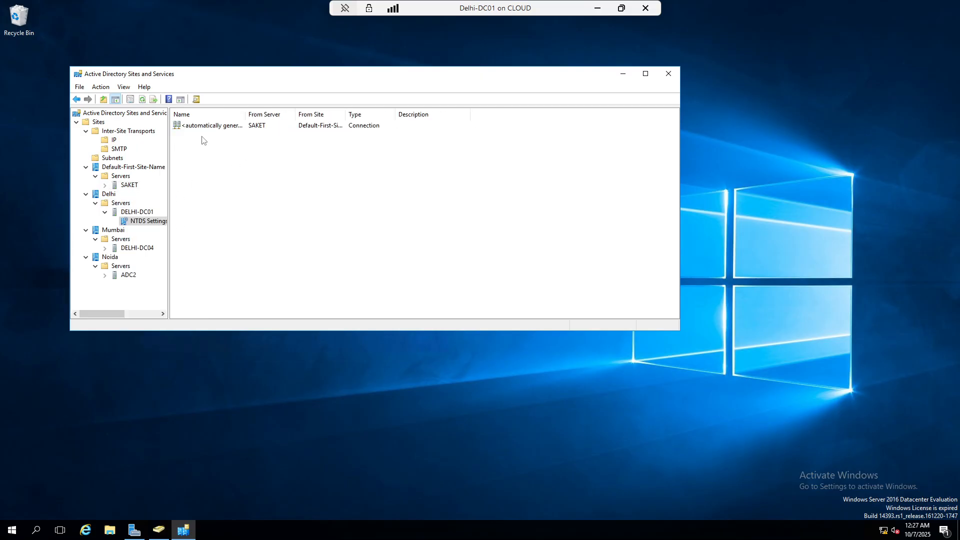
left_click(77, 99)
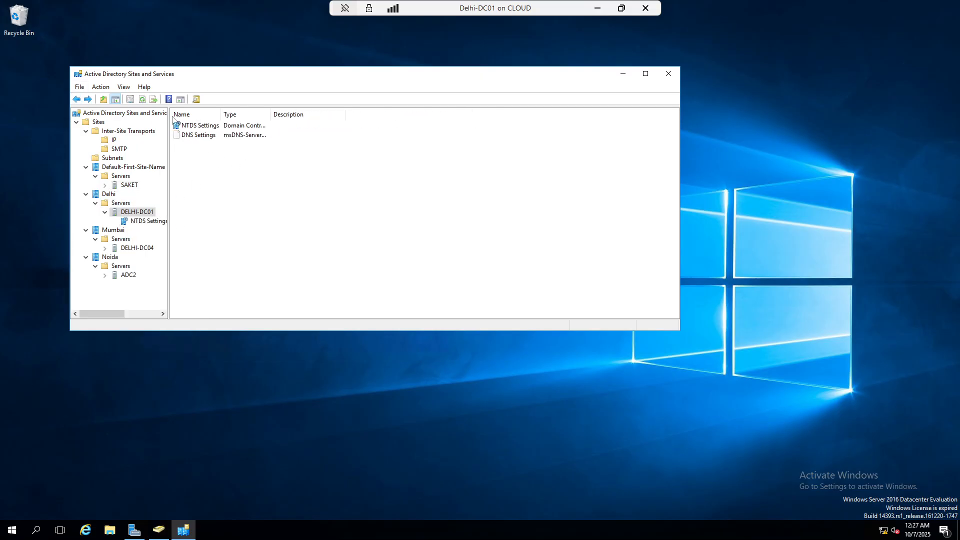
Inspect the DNS Settings properties: attribute, security and object tabs
right_click(199, 134)
left_click(228, 156)
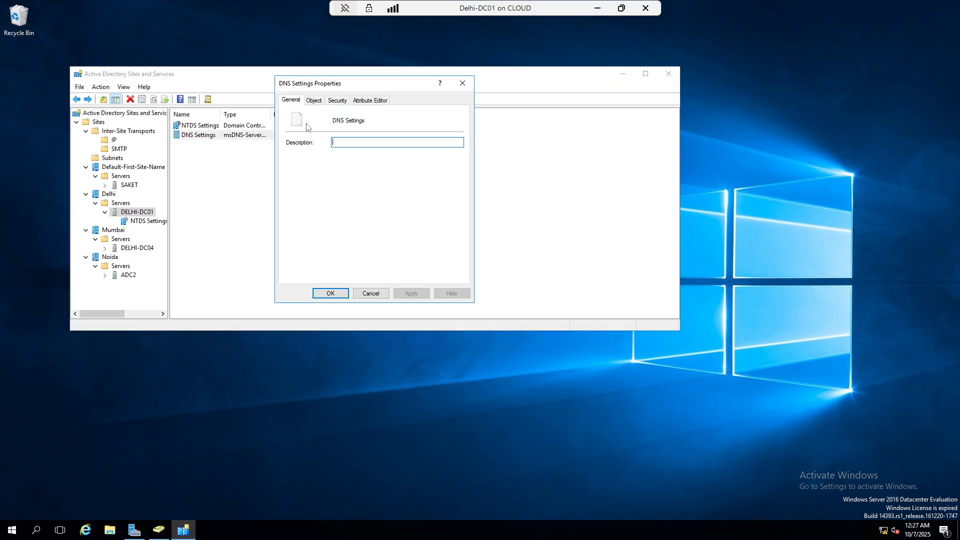
left_click(367, 102)
left_click(343, 101)
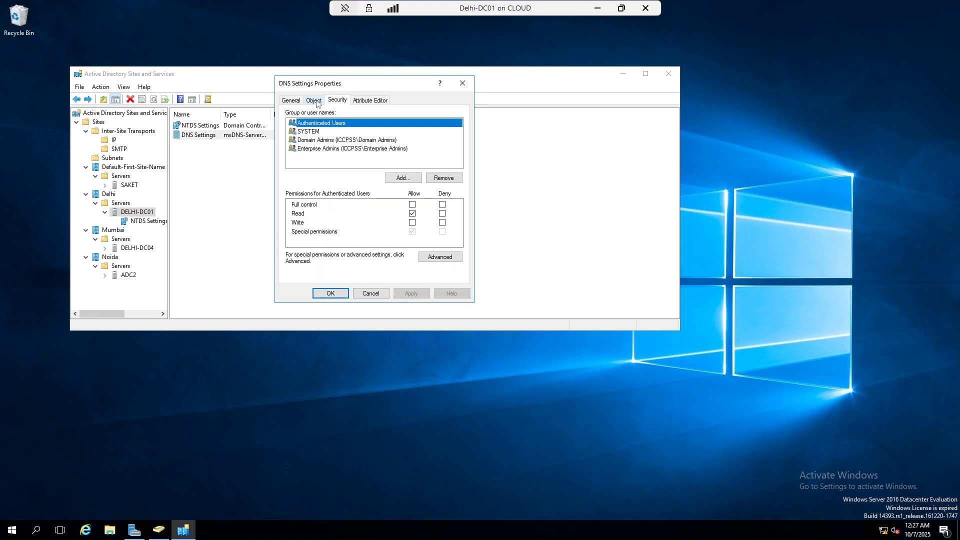
left_click(315, 101)
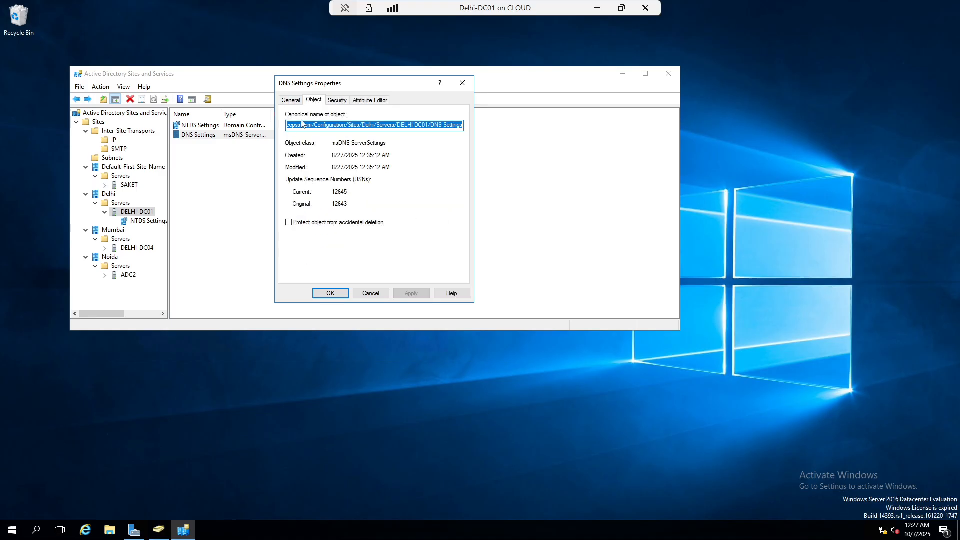
left_click(462, 83)
Check DELHI-DC01's NTDS Settings replication partners, then expand the SAKET server
left_click(198, 125)
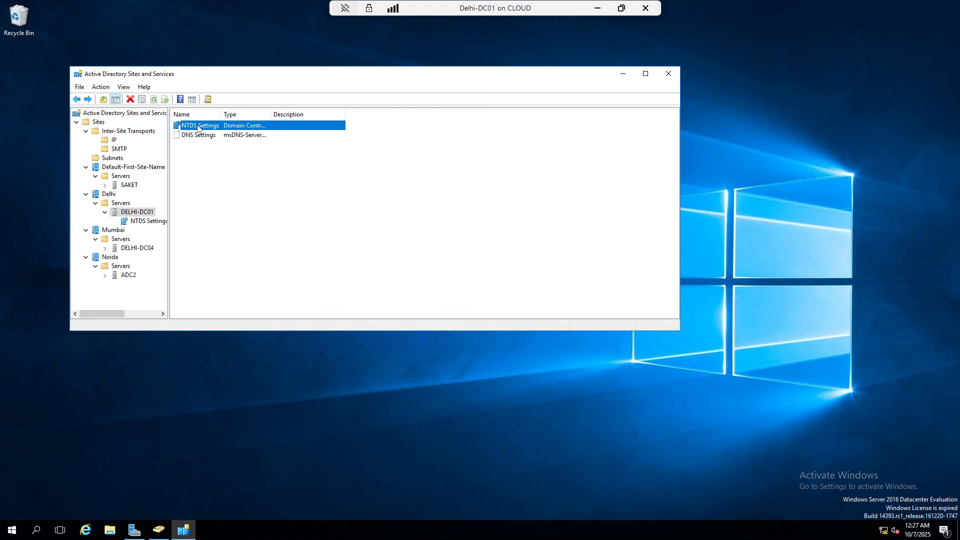
right_click(198, 126)
left_click(230, 231)
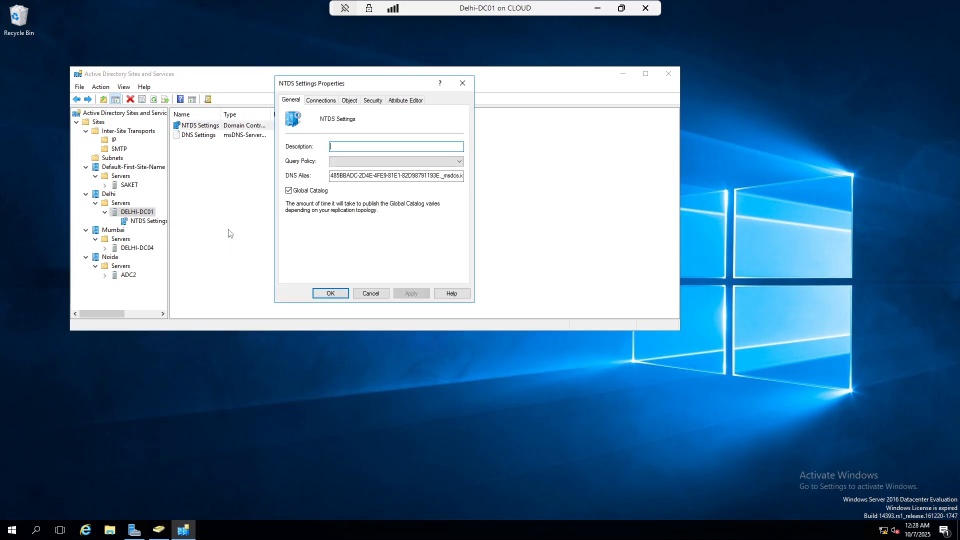
left_click(321, 100)
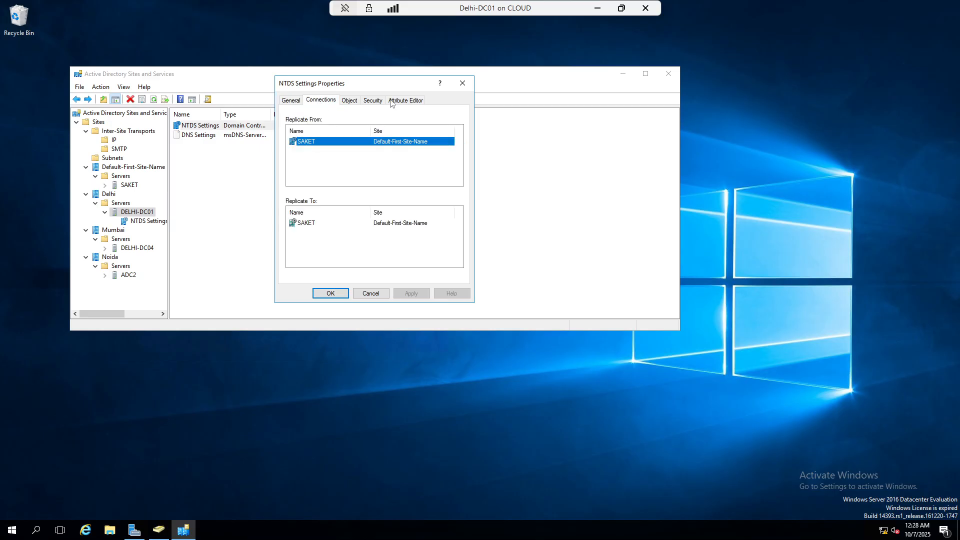
left_click(462, 83)
left_click(261, 169)
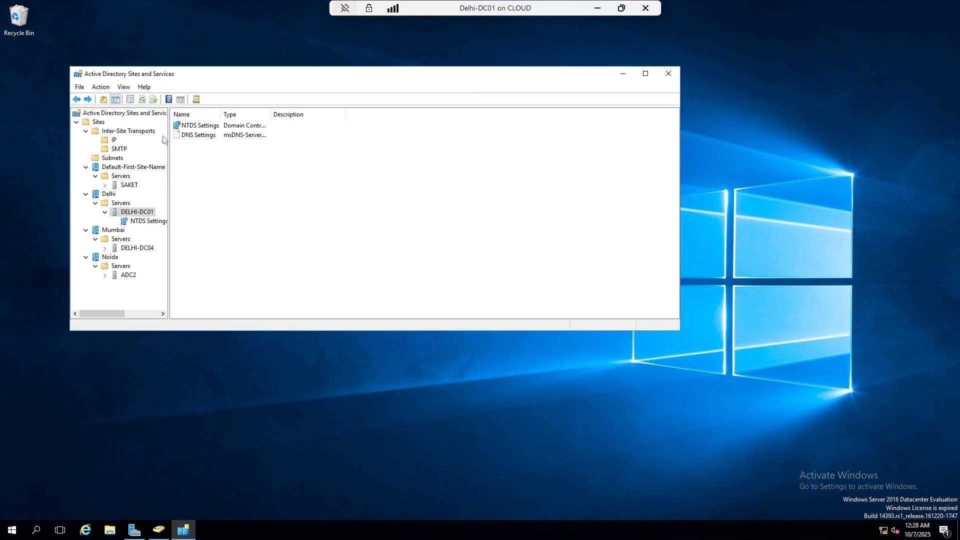
double_click(130, 185)
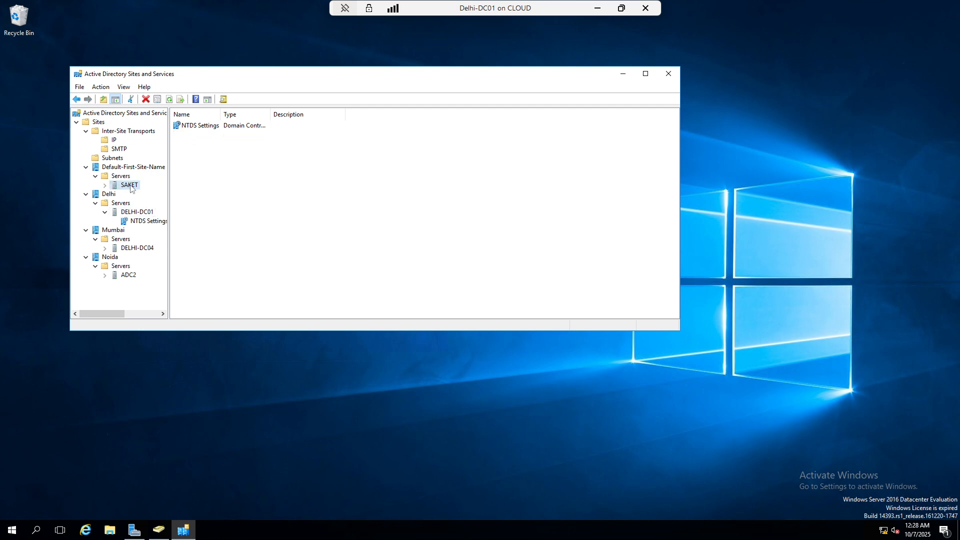
Review the NTDS Settings properties for SAKET and for DELHI-DC01
left_click(152, 199)
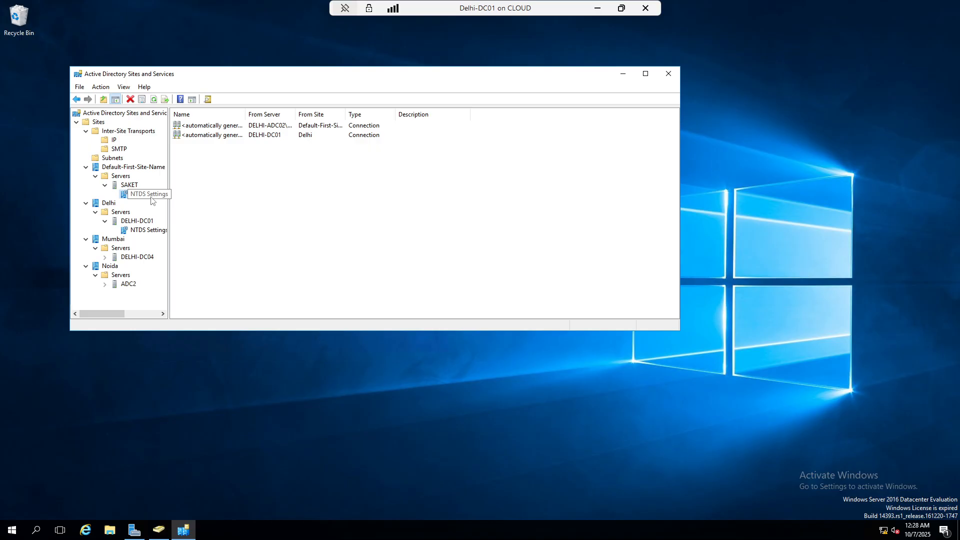
right_click(152, 199)
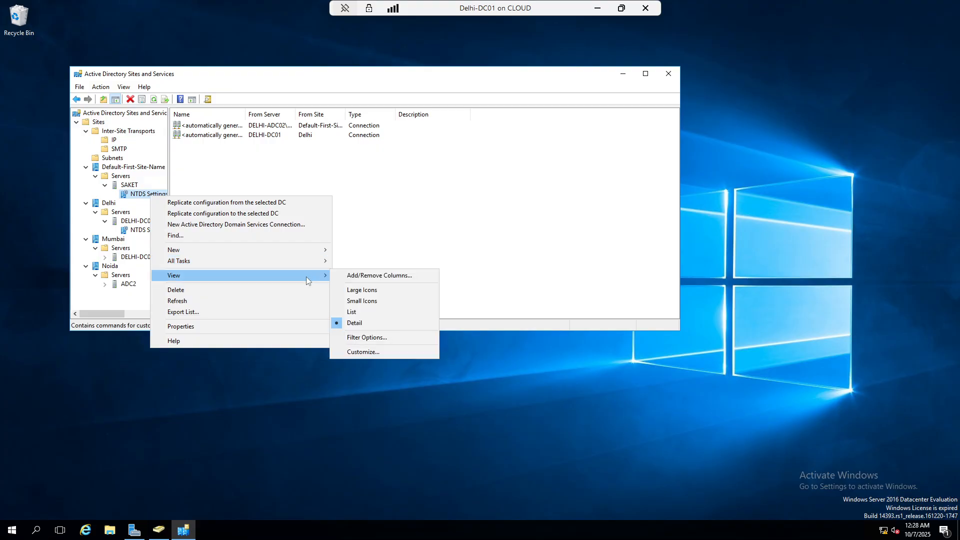
left_click(227, 327)
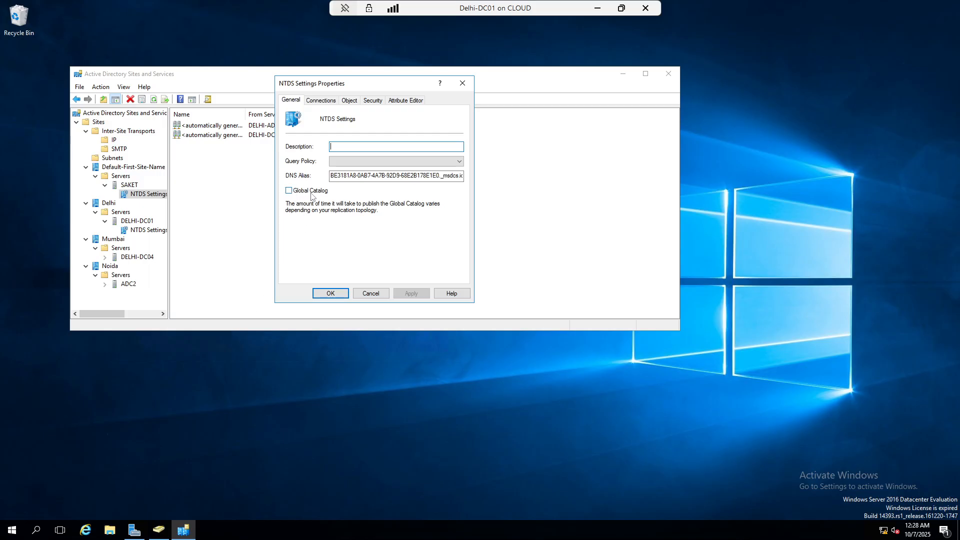
left_click(463, 83)
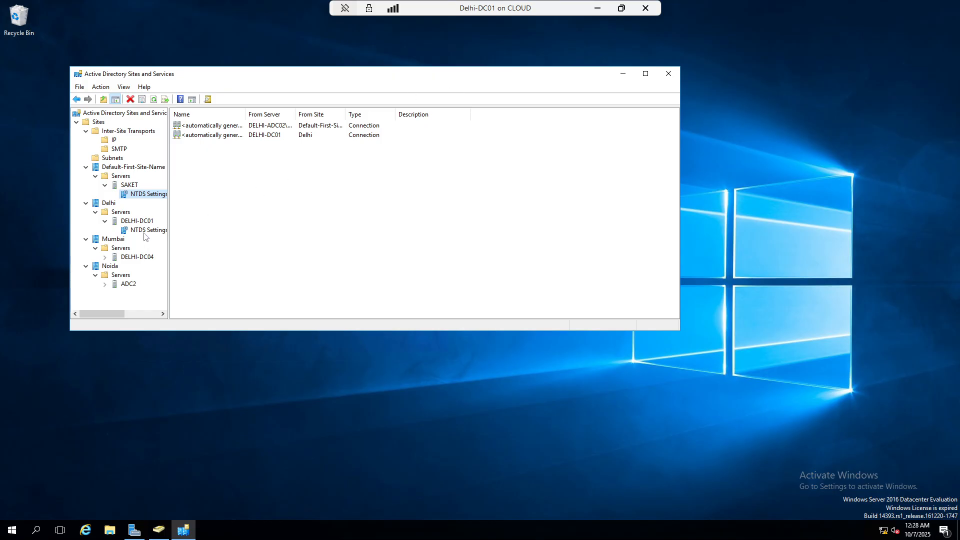
left_click(126, 231)
right_click(127, 233)
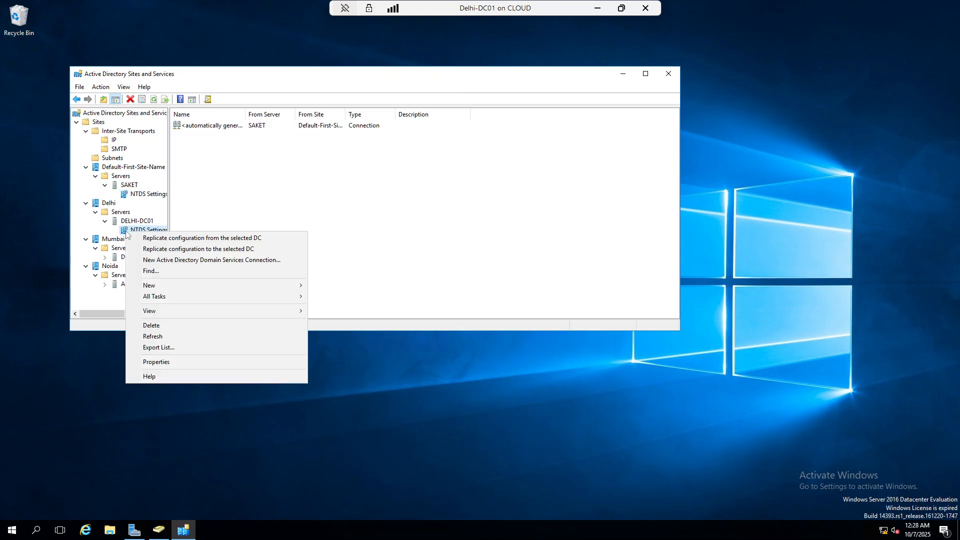
left_click(160, 364)
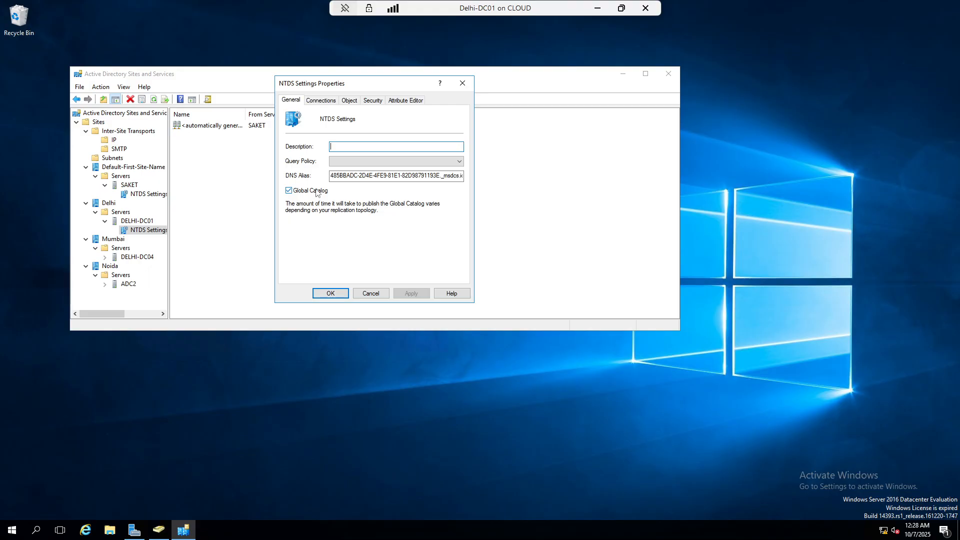
left_click(462, 83)
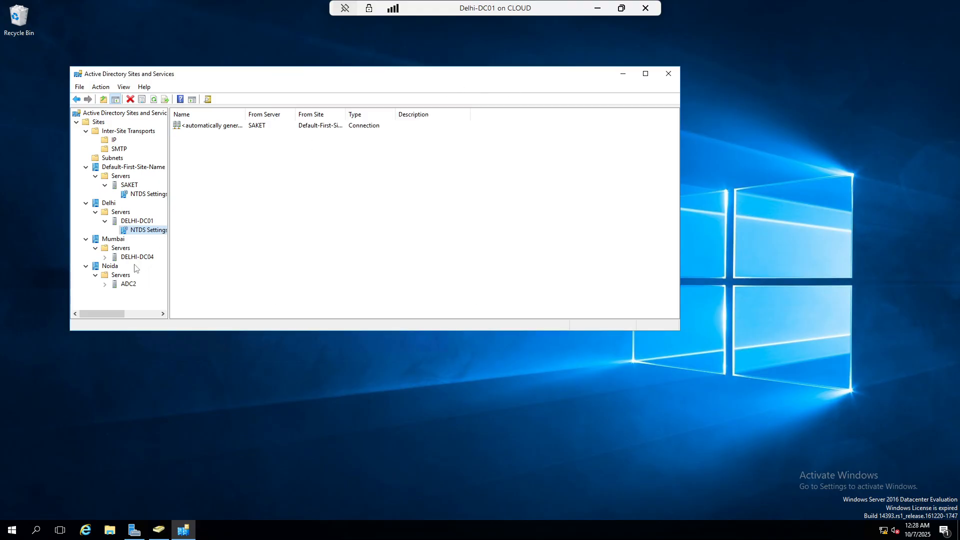
Review DELHI-DC04's NTDS Settings properties to compare the Global Catalog setting
left_click(105, 257)
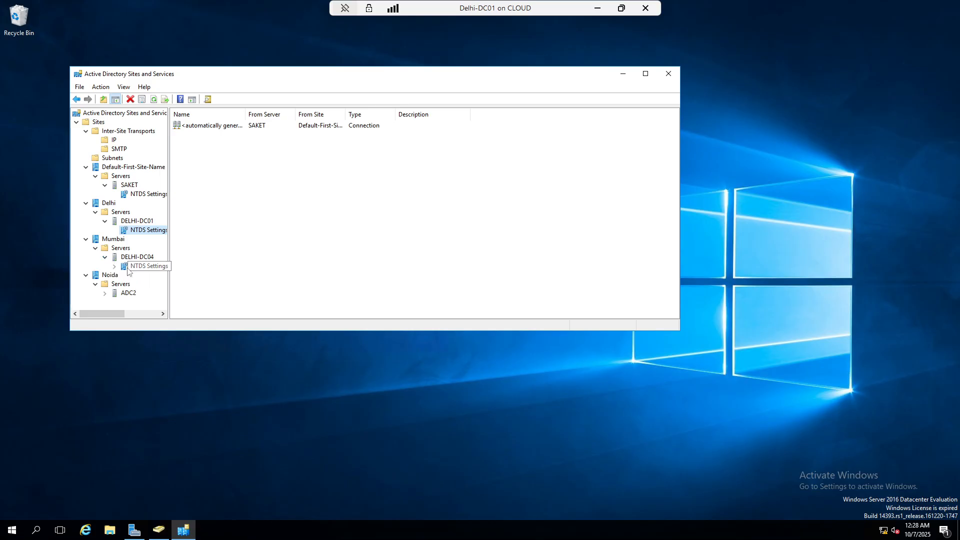
right_click(127, 267)
left_click(161, 362)
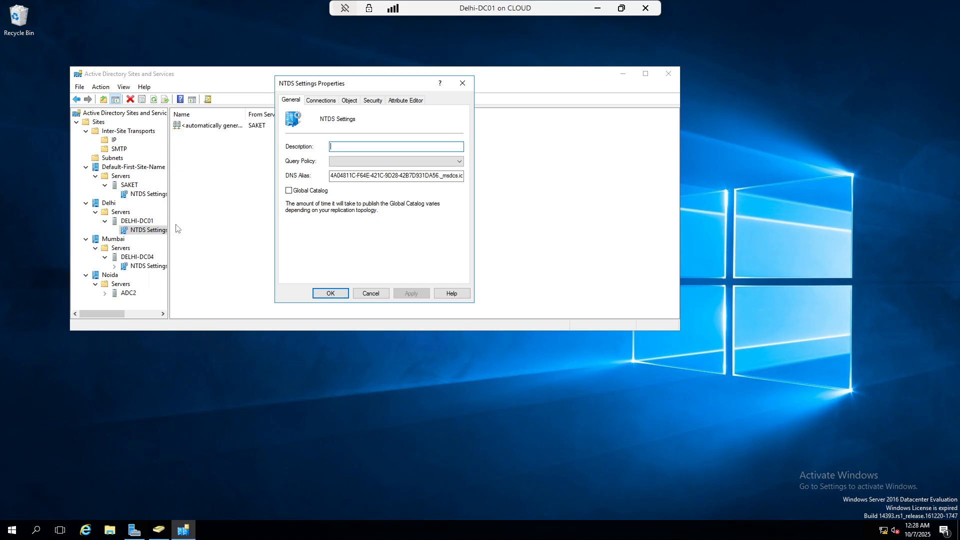
left_click(463, 83)
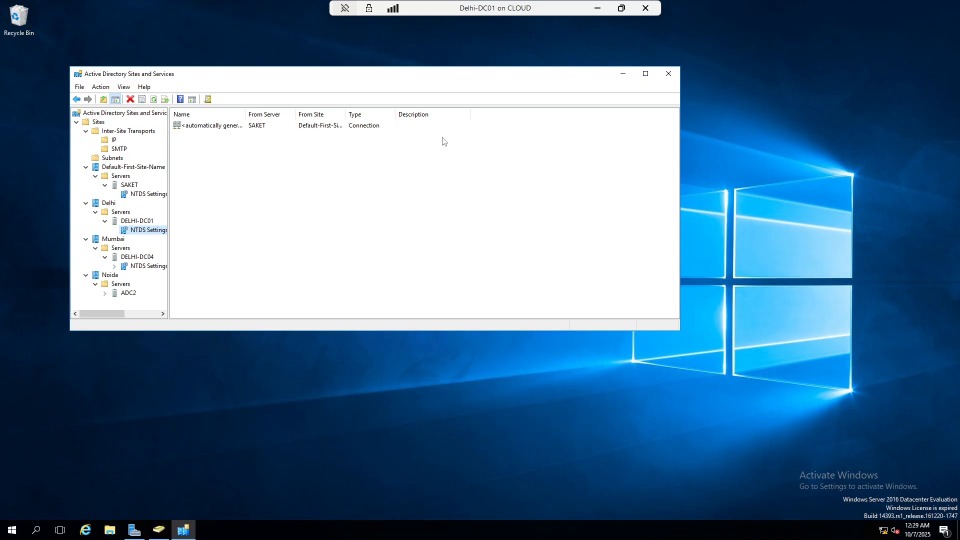
Minimize the Delhi-DC01 session and switch to the Delhi-ADC02 VM
left_click(598, 8)
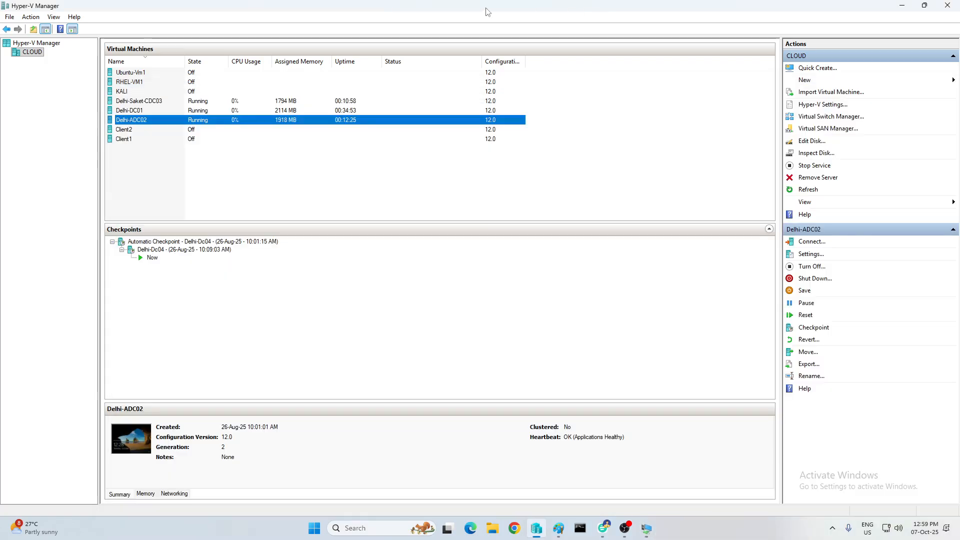
left_click(379, 165)
mouse_move(647, 528)
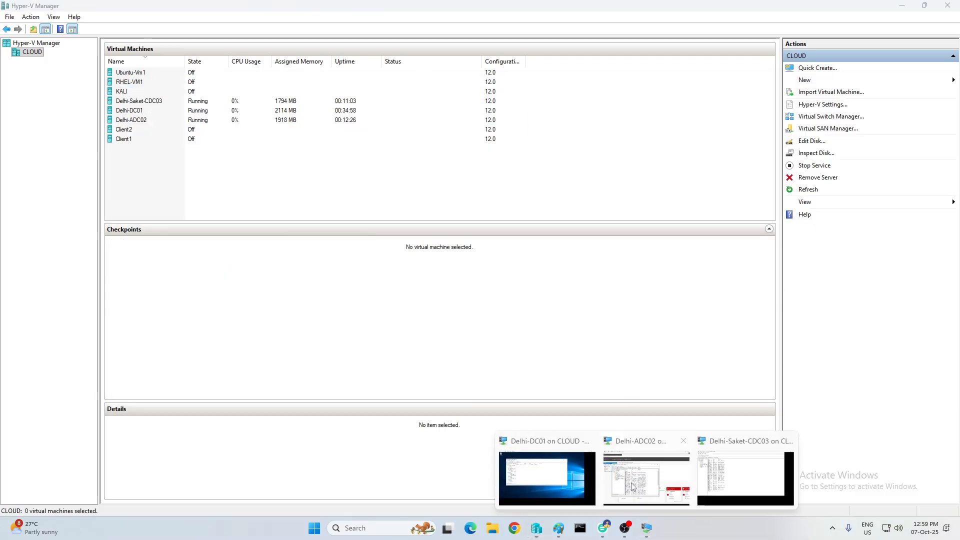
left_click(633, 487)
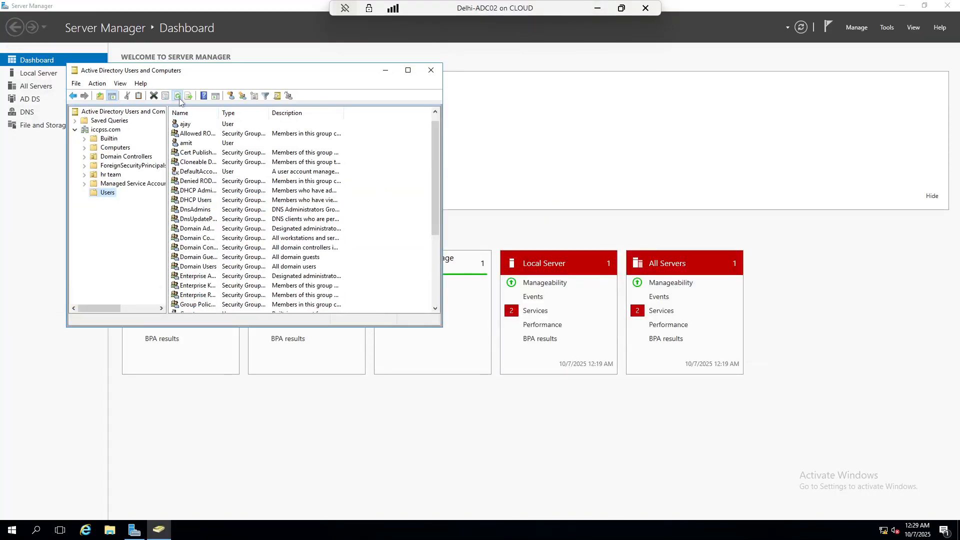
Refresh the Users container and start a new user in it
left_click(178, 96)
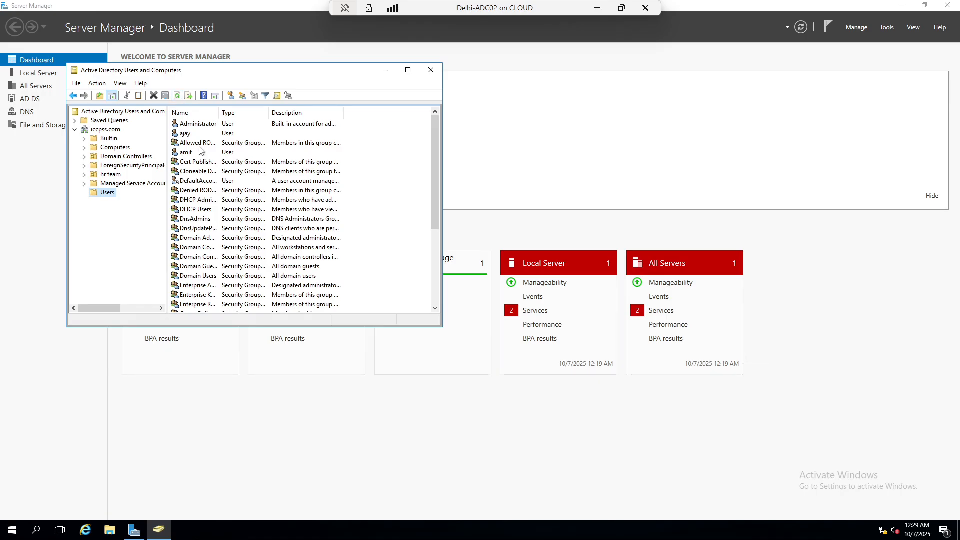
scroll(216, 191, "down", 5)
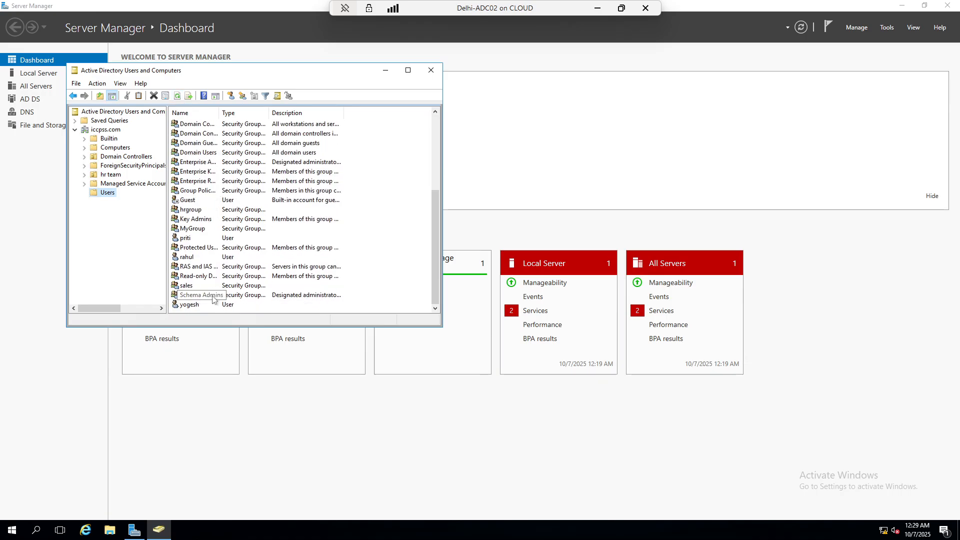
scroll(210, 301, "up", 3)
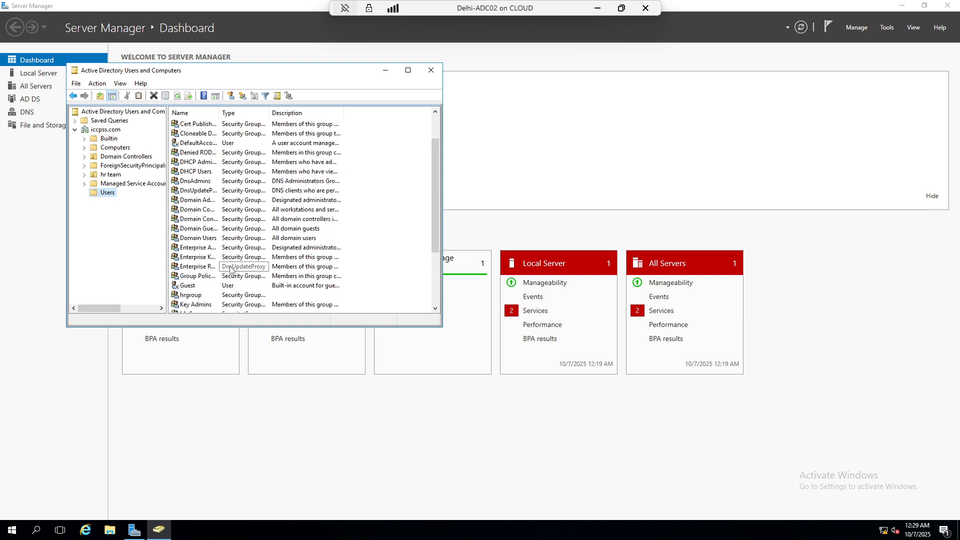
right_click(114, 197)
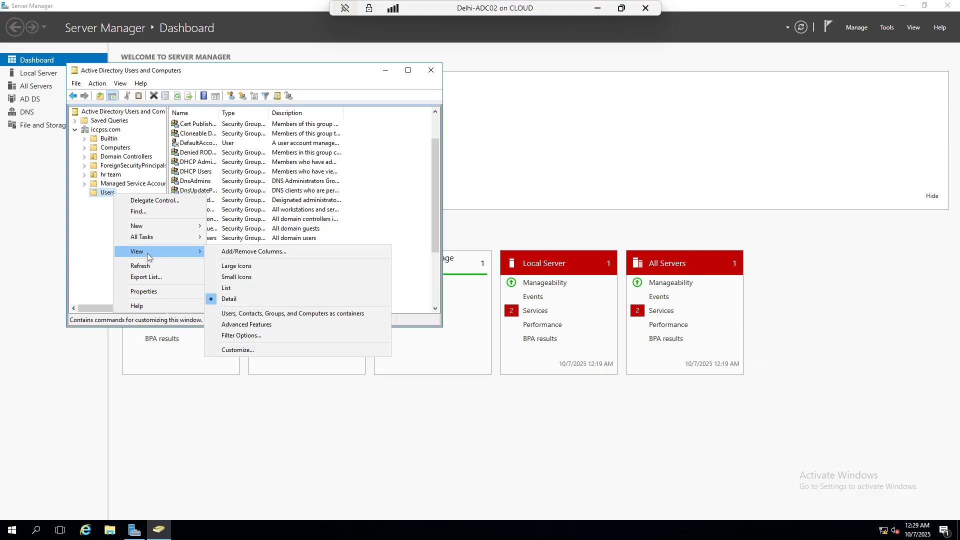
mouse_move(166, 229)
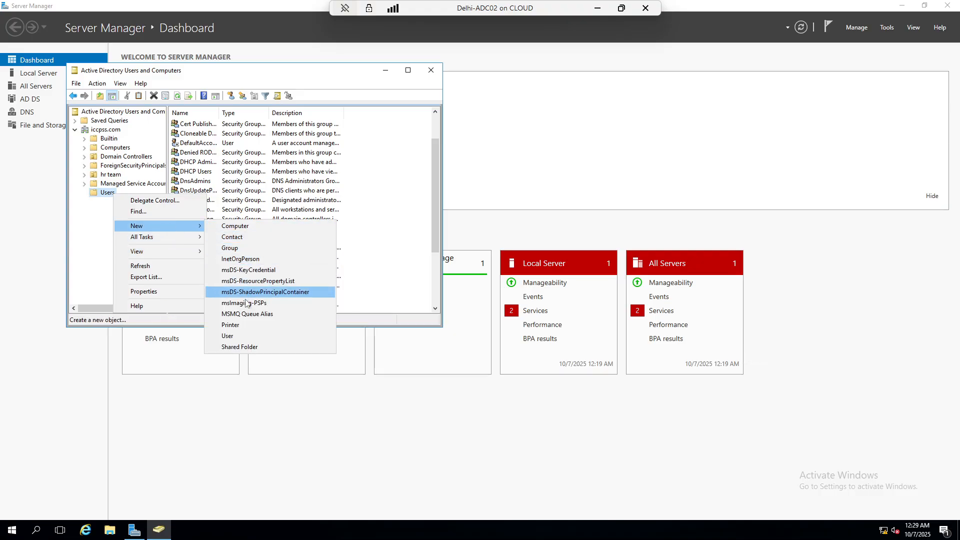
left_click(245, 336)
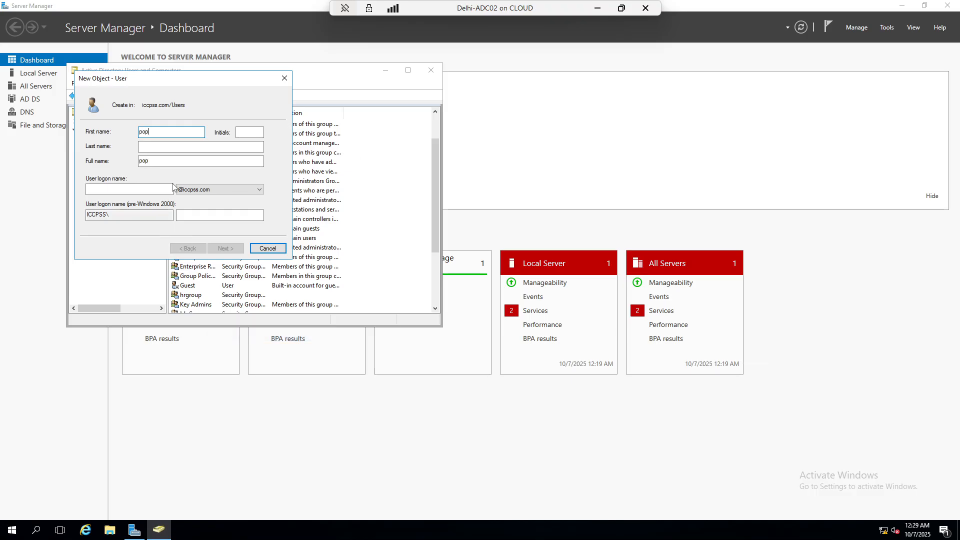
Enter the new user's logon name and set the account password
left_click(123, 188)
type("pop")
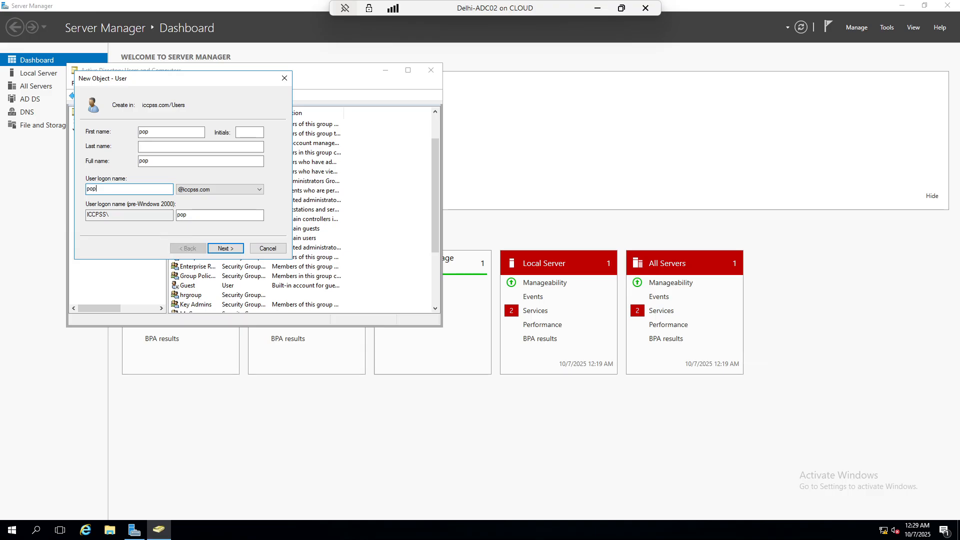
left_click(225, 248)
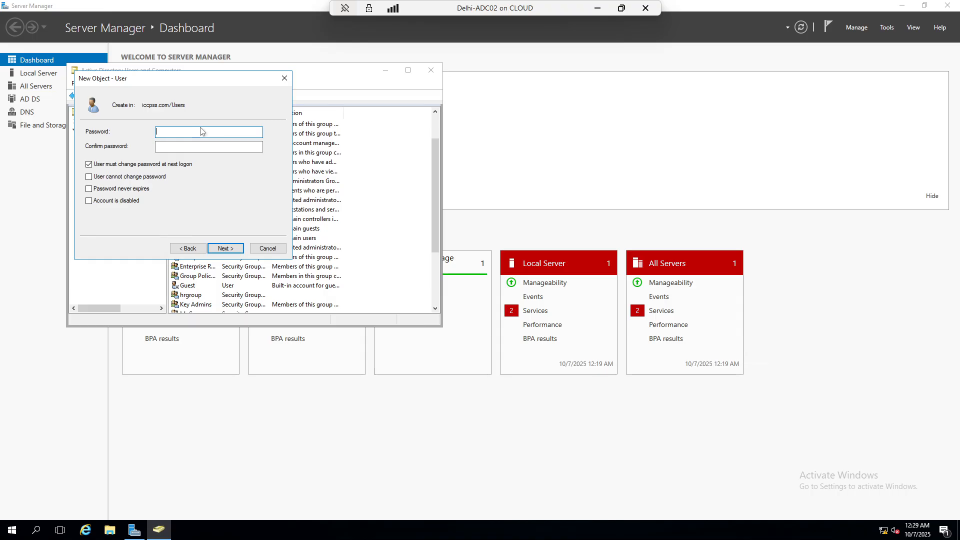
type("••••••••")
left_click(177, 146)
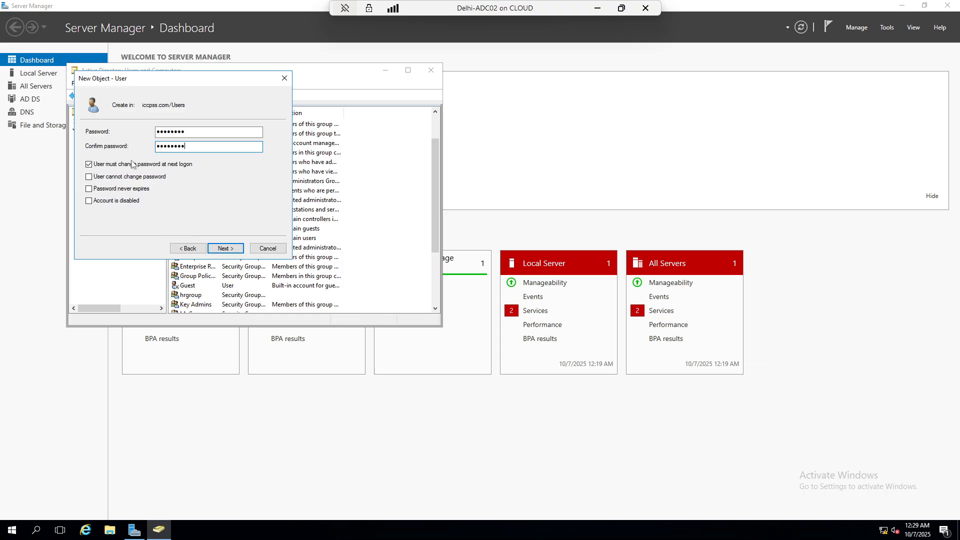
Make the password unchangeable and never-expiring, finish the user, and minimize the session
left_click(117, 165)
left_click(118, 178)
left_click(121, 190)
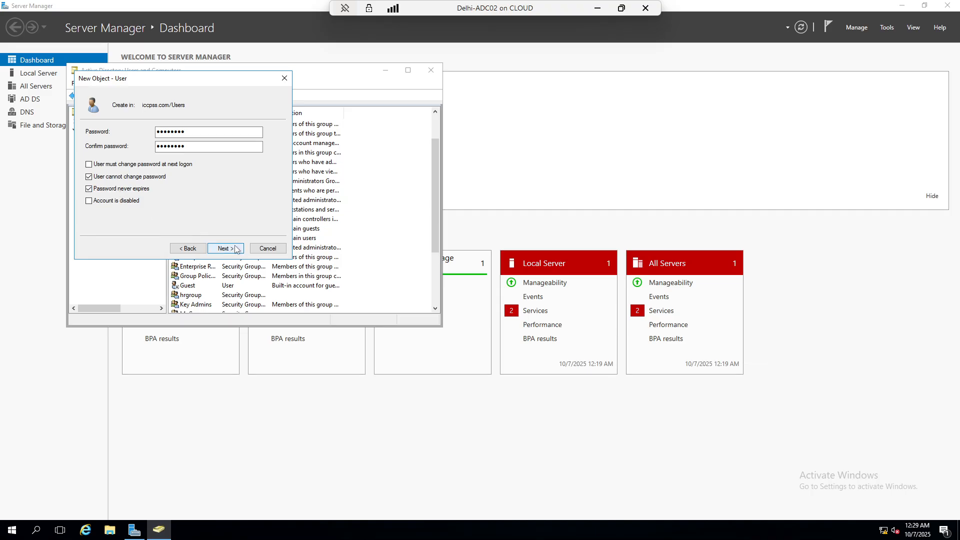
left_click(236, 248)
left_click(235, 249)
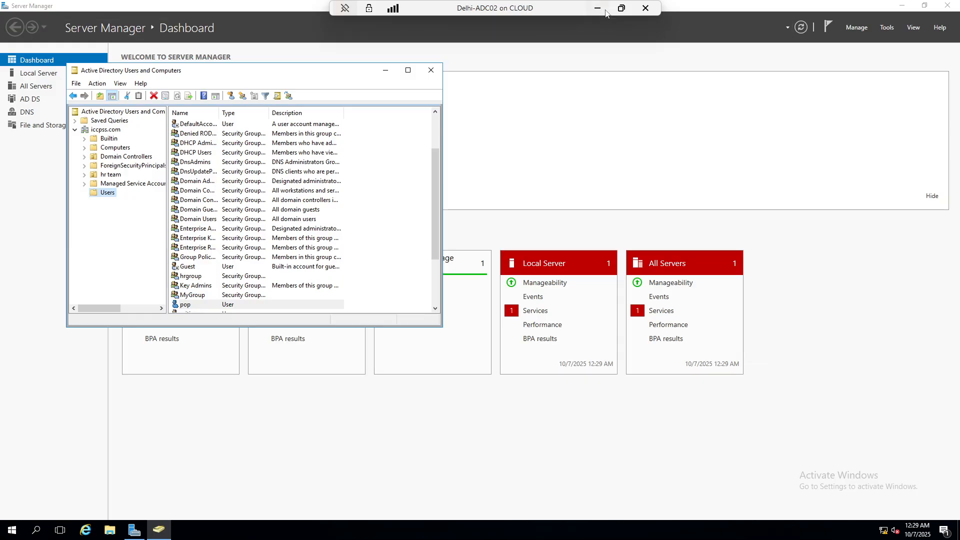
left_click(597, 8)
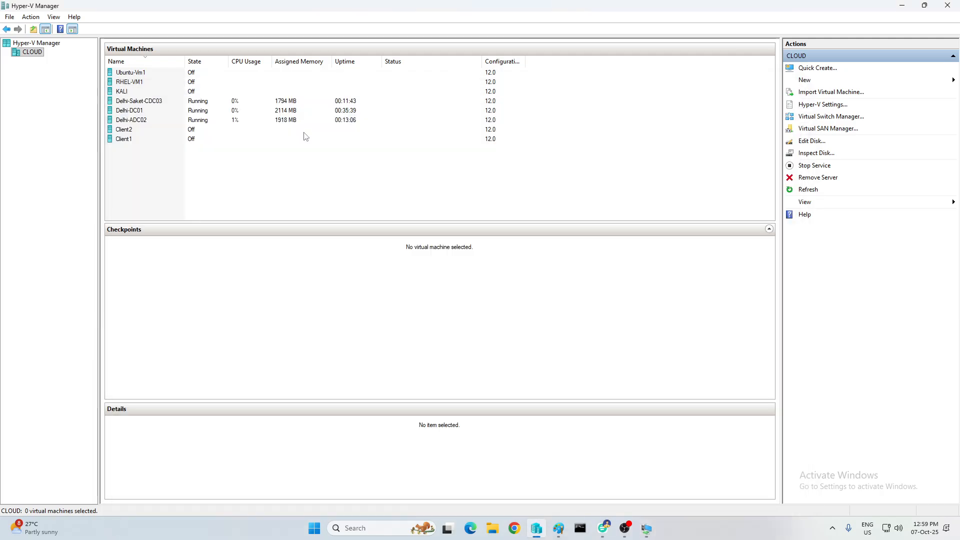
Connect to the Delhi-Saket-CDC03 VM and start a new user in Users
right_click(153, 103)
left_click(176, 107)
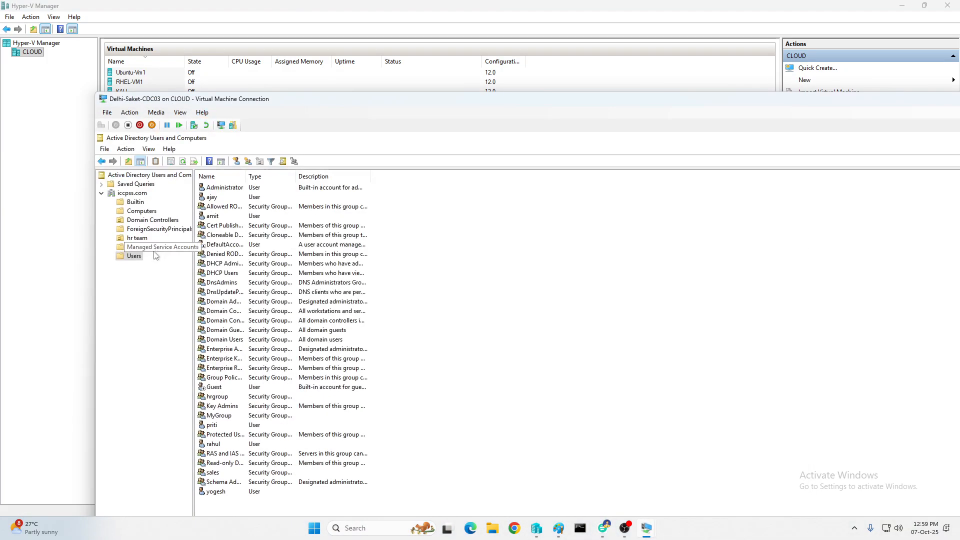
right_click(136, 256)
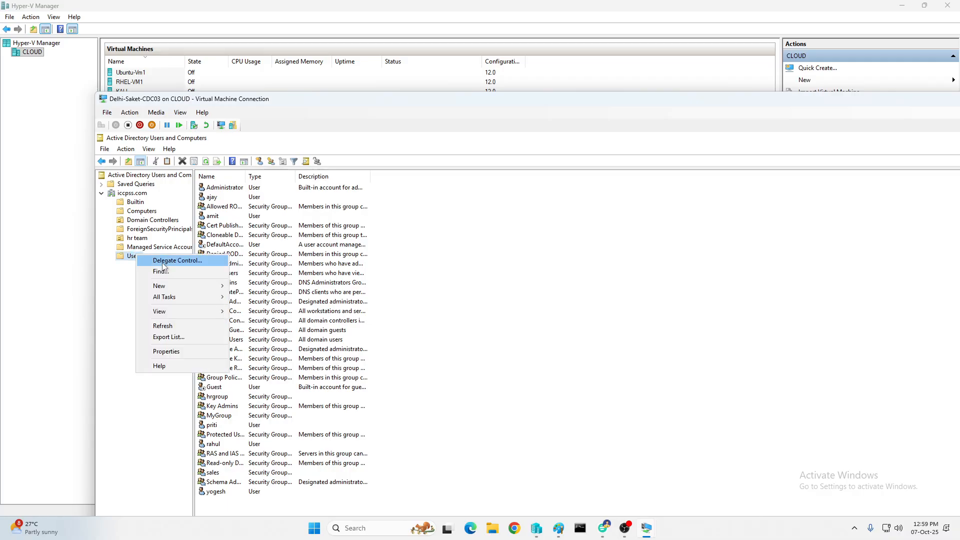
mouse_move(174, 288)
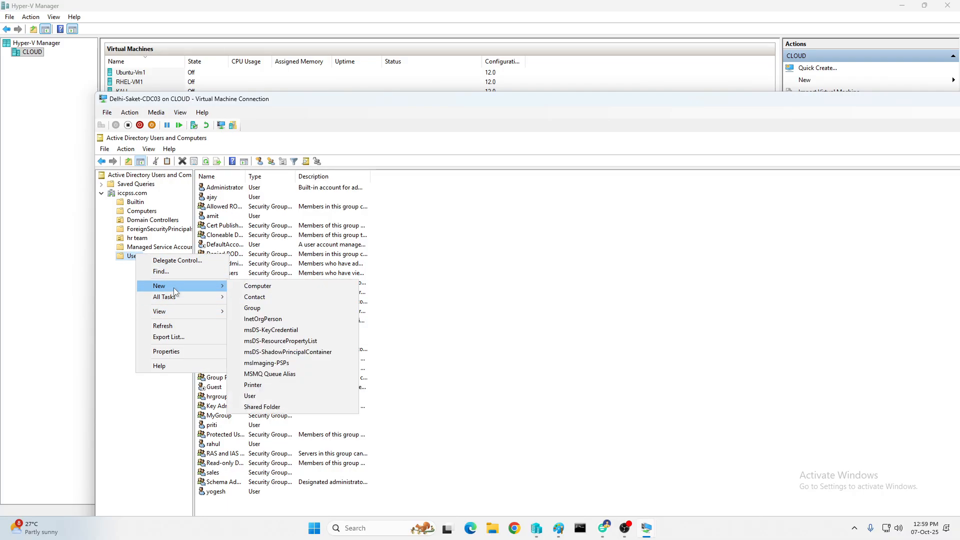
left_click(265, 396)
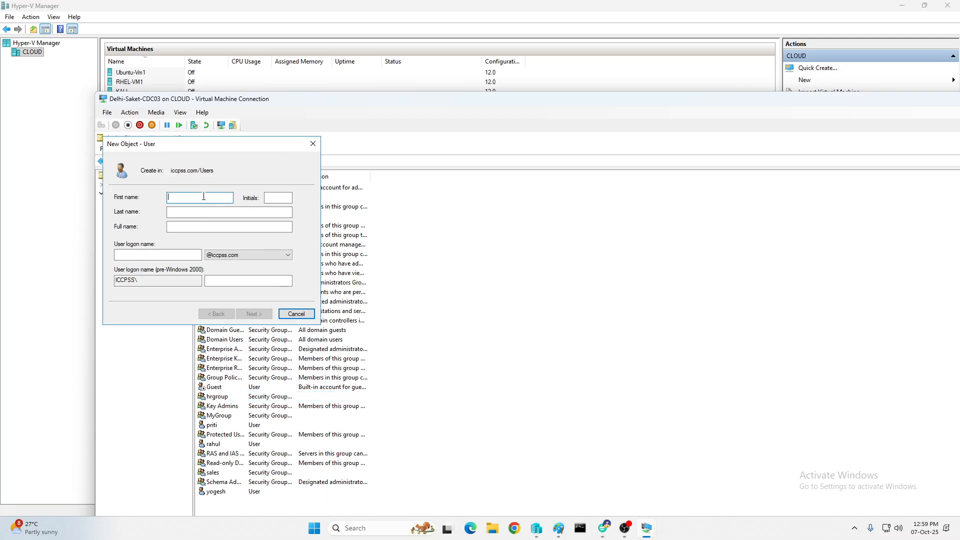
Enter the new user's name and logon name, then set and confirm the password
type("ani")
key("Tab")
key("Tab")
key("Tab")
key("Tab")
type("a")
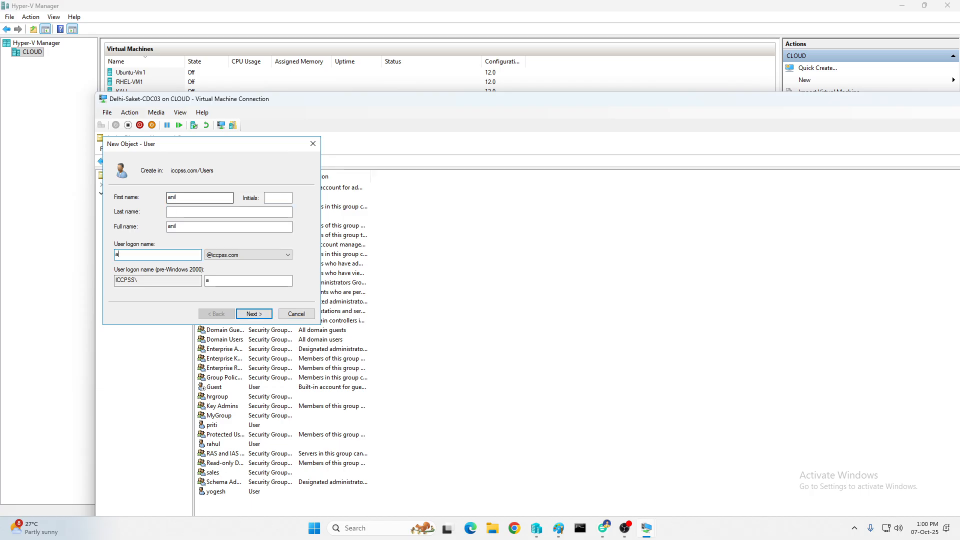
type("nil")
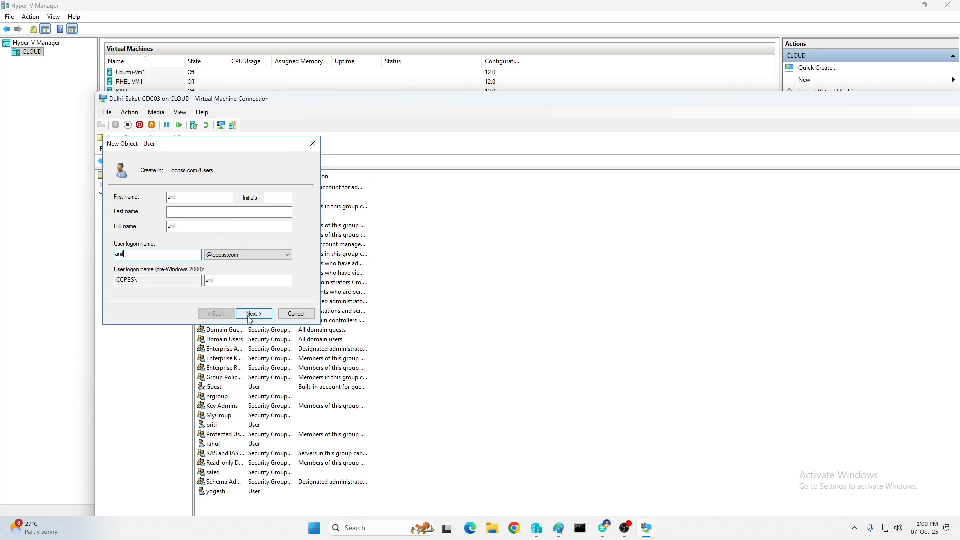
left_click(248, 317)
type("***")
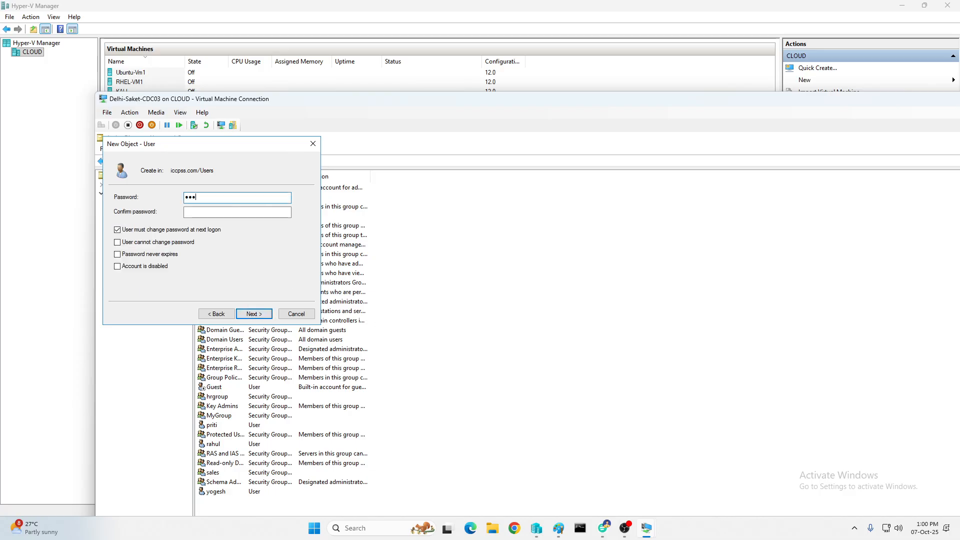
type("*****")
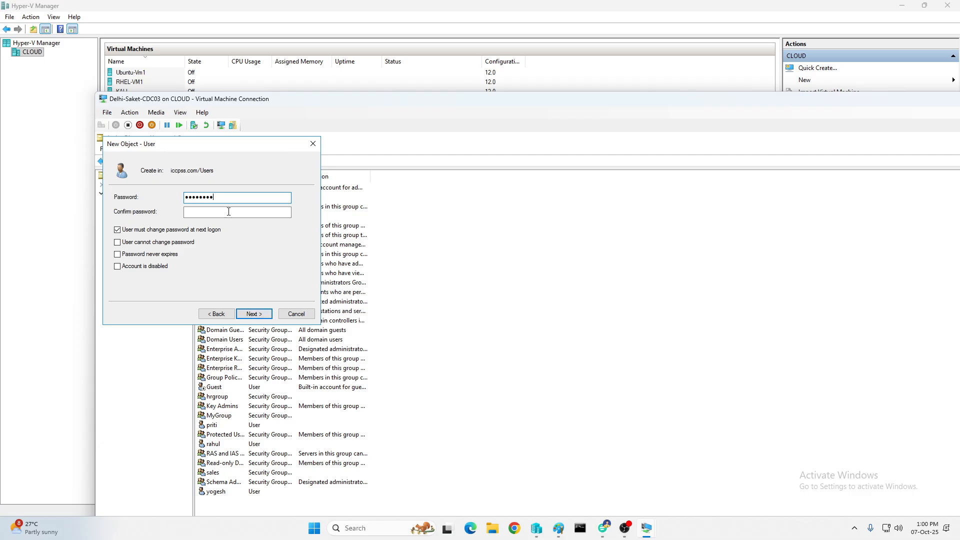
left_click(238, 216)
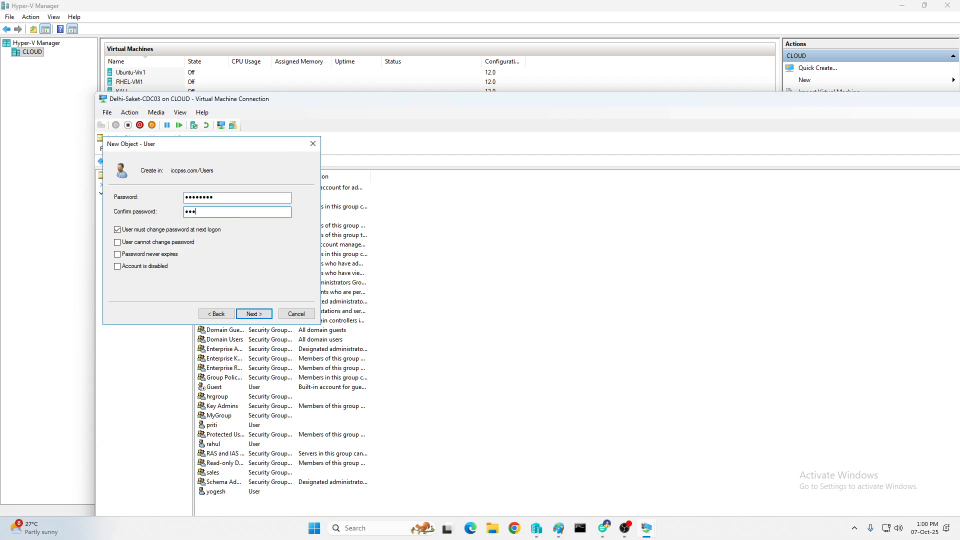
type("******")
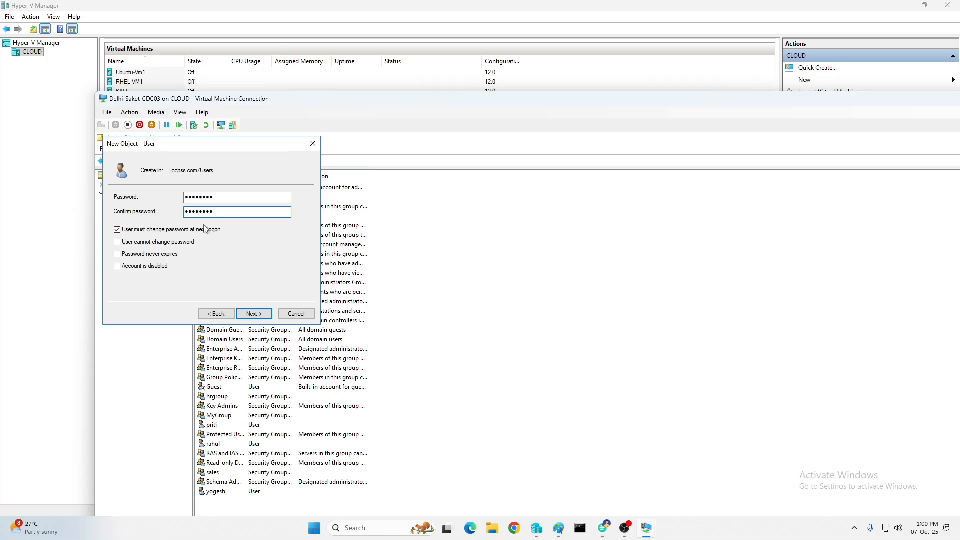
Make the password unchangeable and never-expiring, then finish creating the user
left_click(118, 230)
left_click(118, 242)
left_click(120, 254)
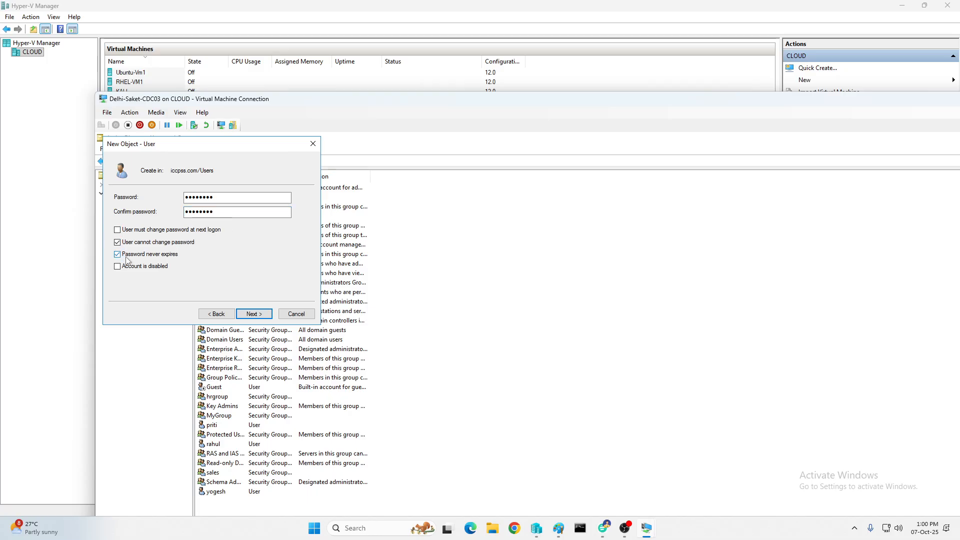
left_click(254, 313)
left_click(254, 313)
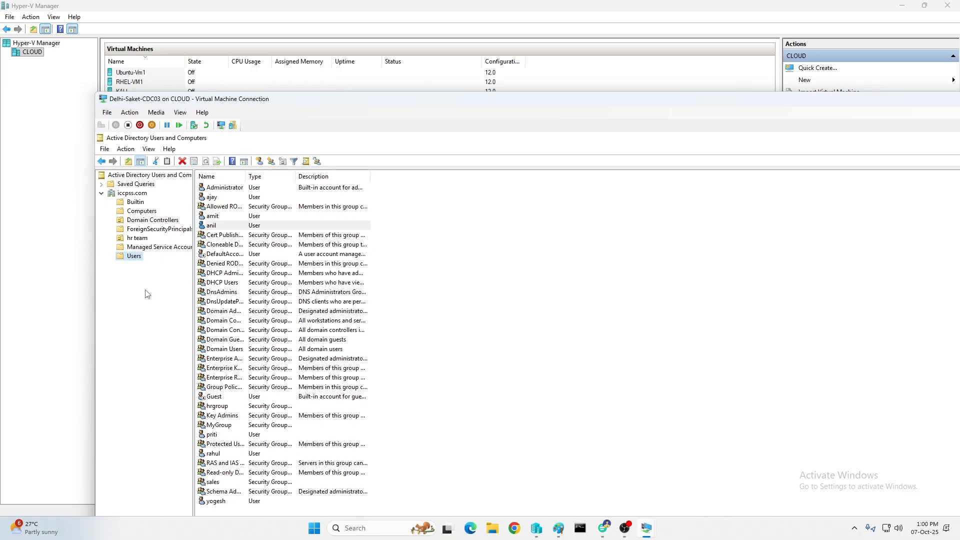
Dismiss the revert prompt and browse Domain Controllers and the refreshed Computers container
left_click(204, 125)
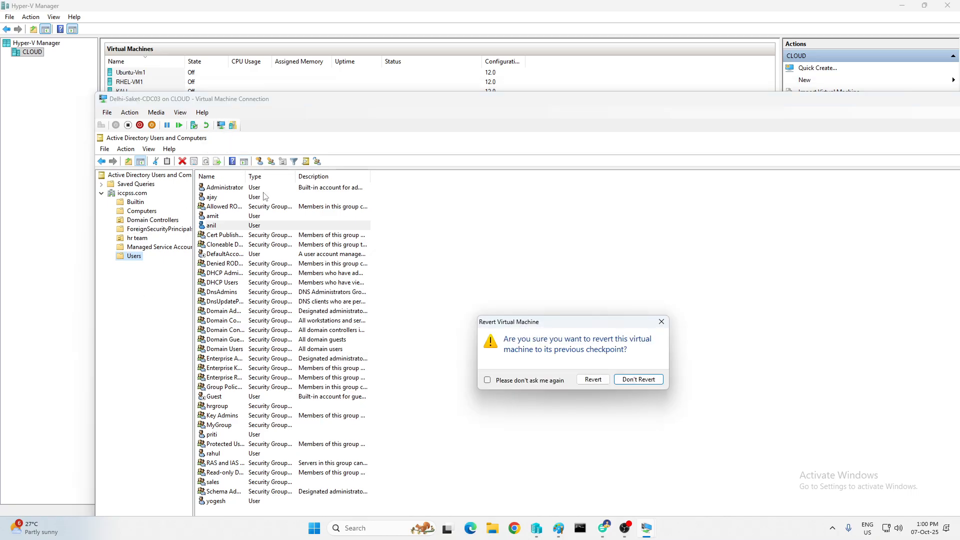
left_click(661, 322)
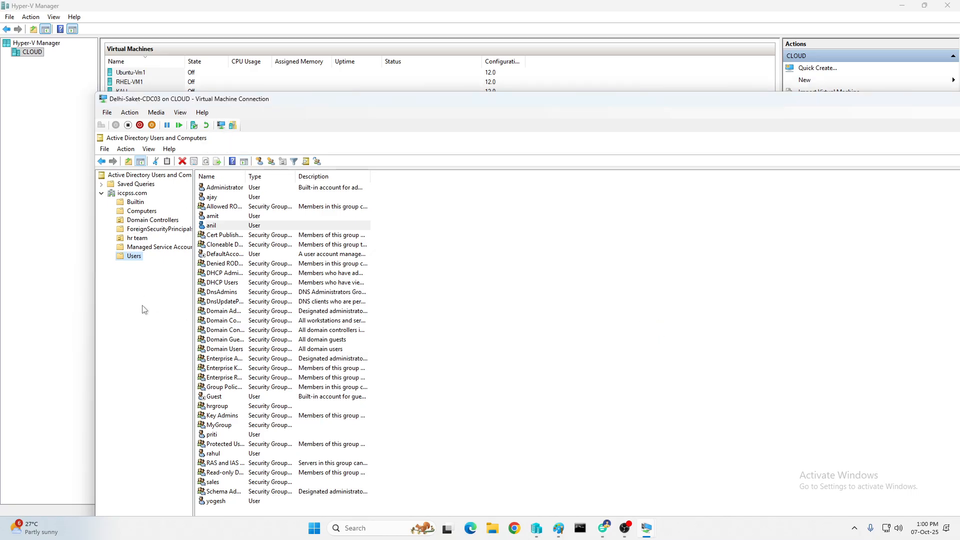
left_click(132, 220)
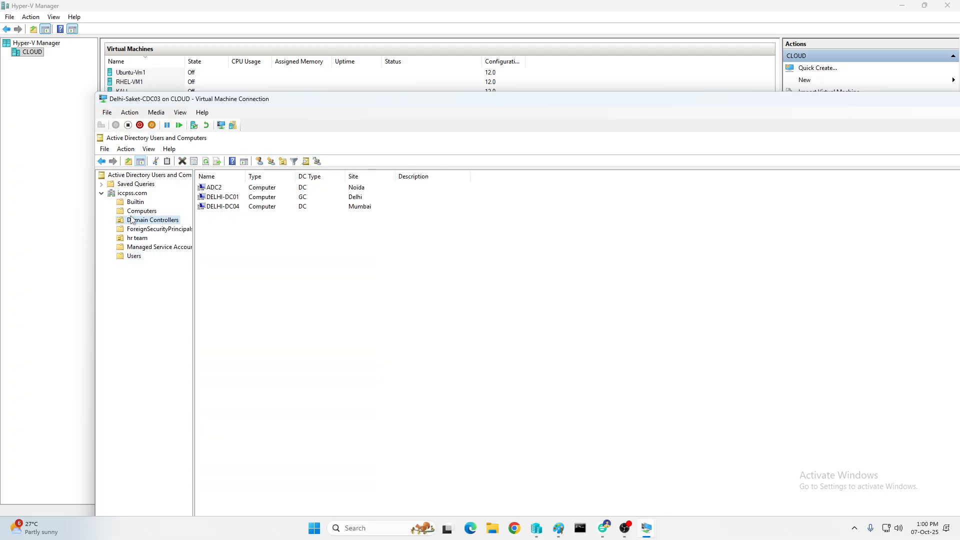
left_click(136, 212)
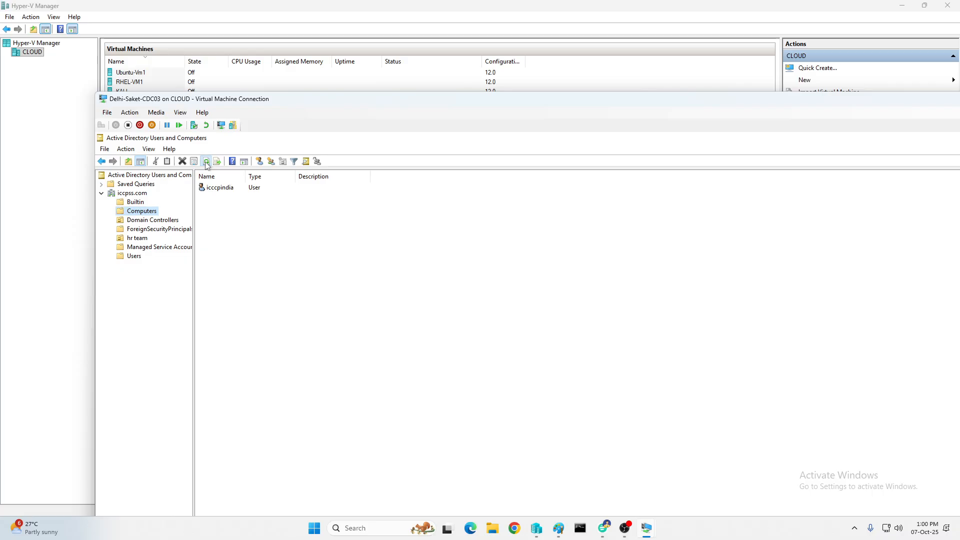
left_click(206, 164)
left_click(217, 192)
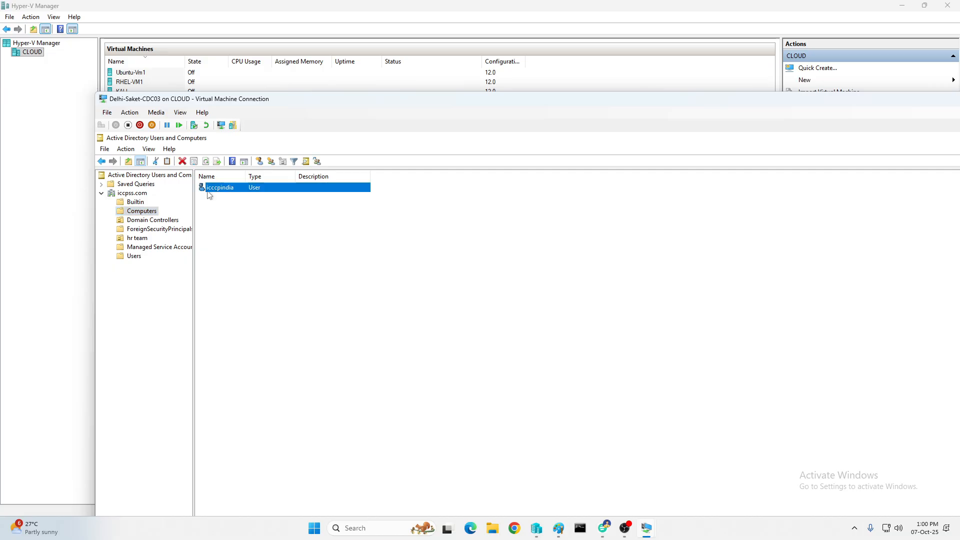
left_click(155, 214)
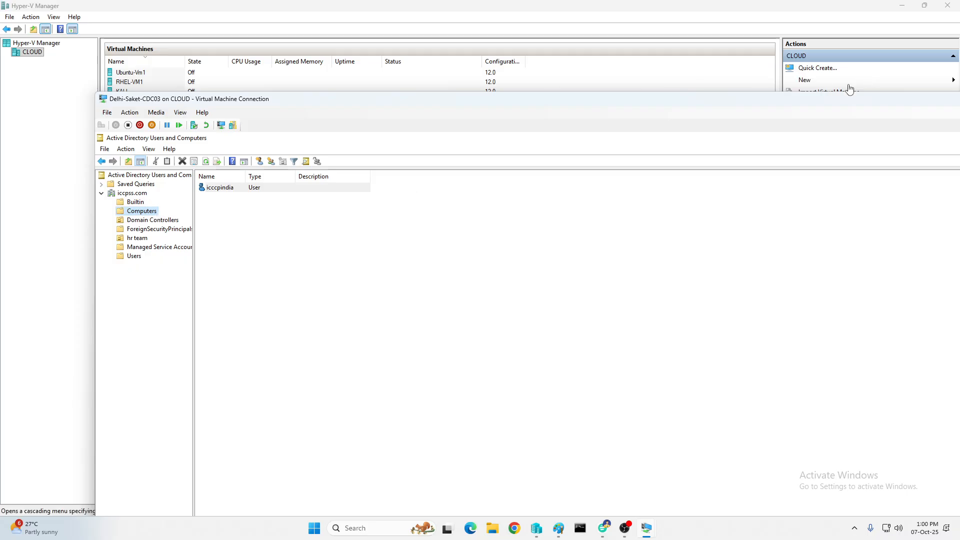
Refresh the Users list to show the replicated user
mouse_move(781, 95)
left_mouse_down()
mouse_move(717, 83)
mouse_move(778, 80)
left_mouse_up()
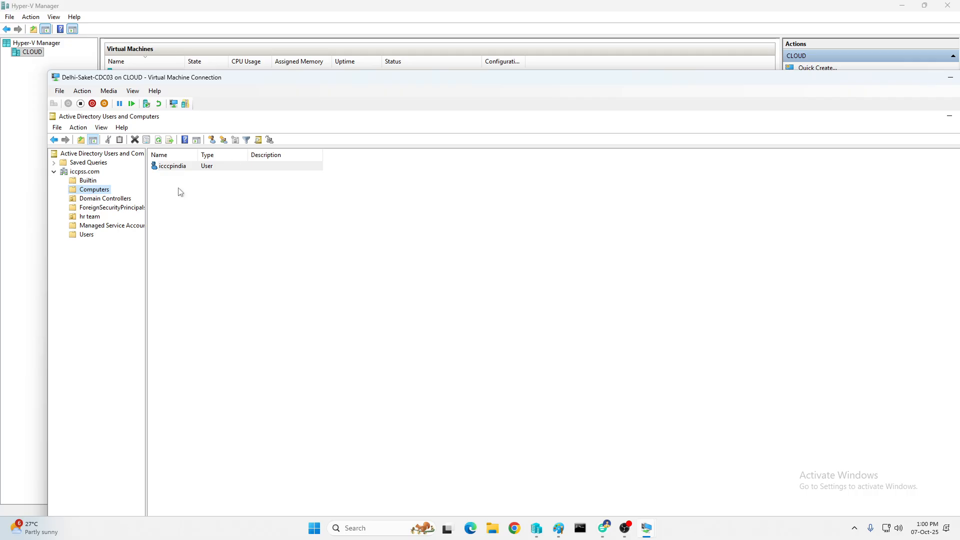
left_click(86, 235)
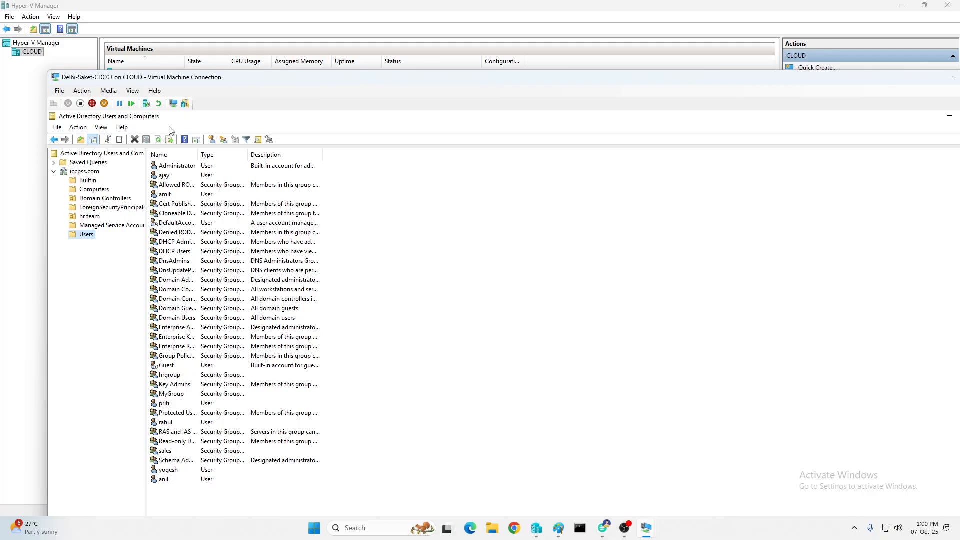
left_click(158, 140)
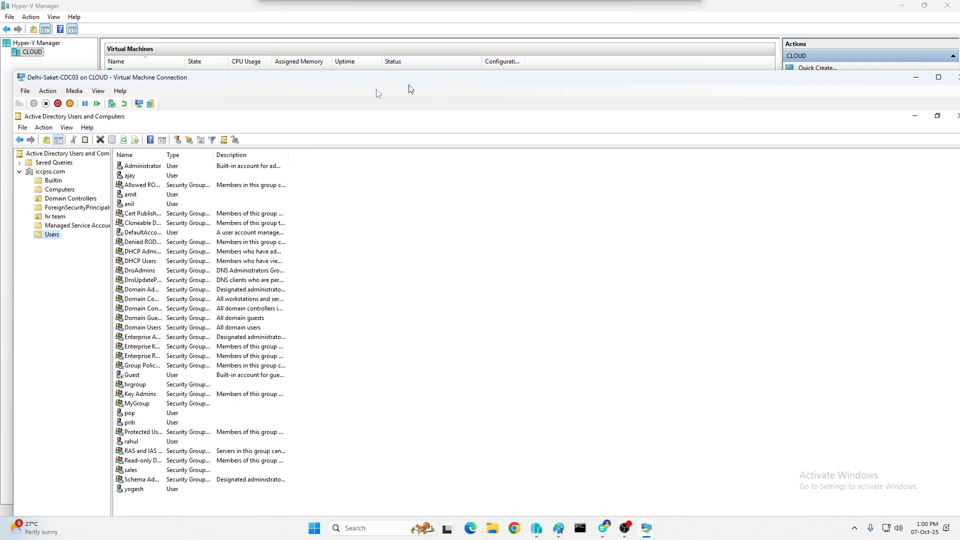
Minimize the VM window and Hyper-V Manager to reveal the Paint diagram
left_click_drag(401, 88, 268, 102)
left_click(819, 95)
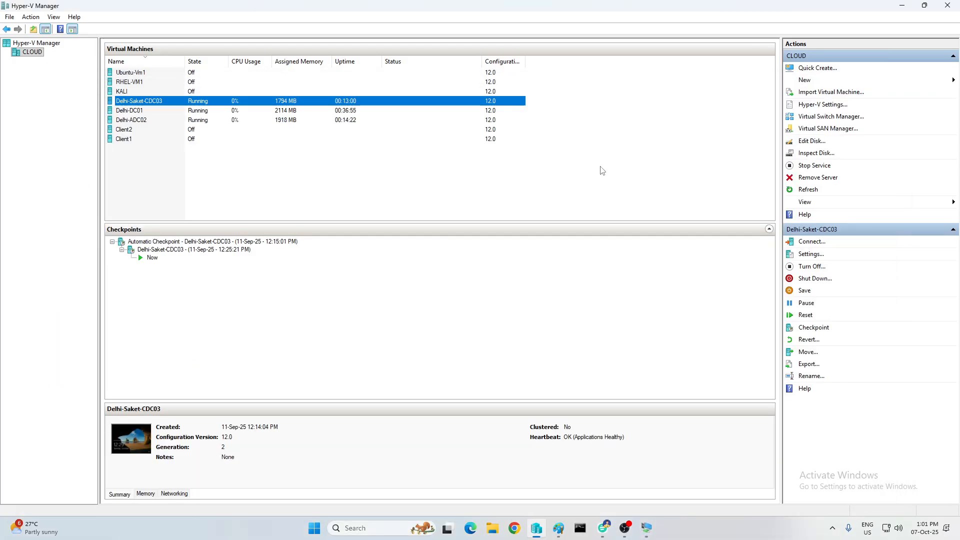
left_click(902, 5)
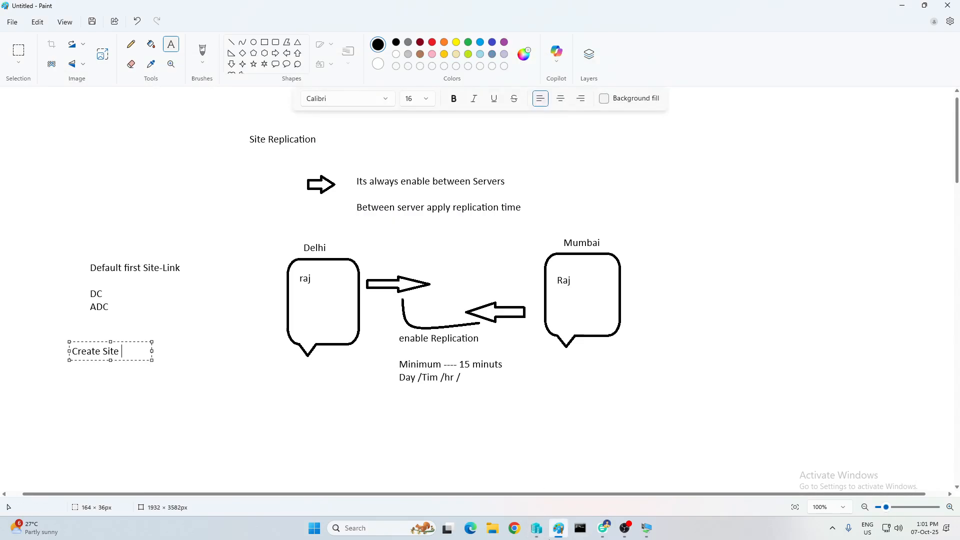
On Delhi-DC01, refresh the ADUC Users list to see both replicated users
mouse_move(647, 528)
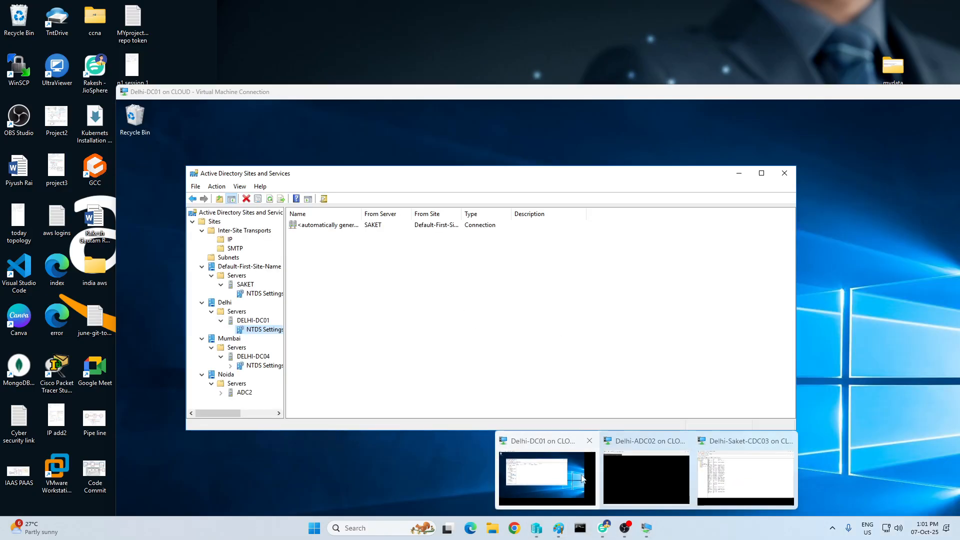
left_click(550, 480)
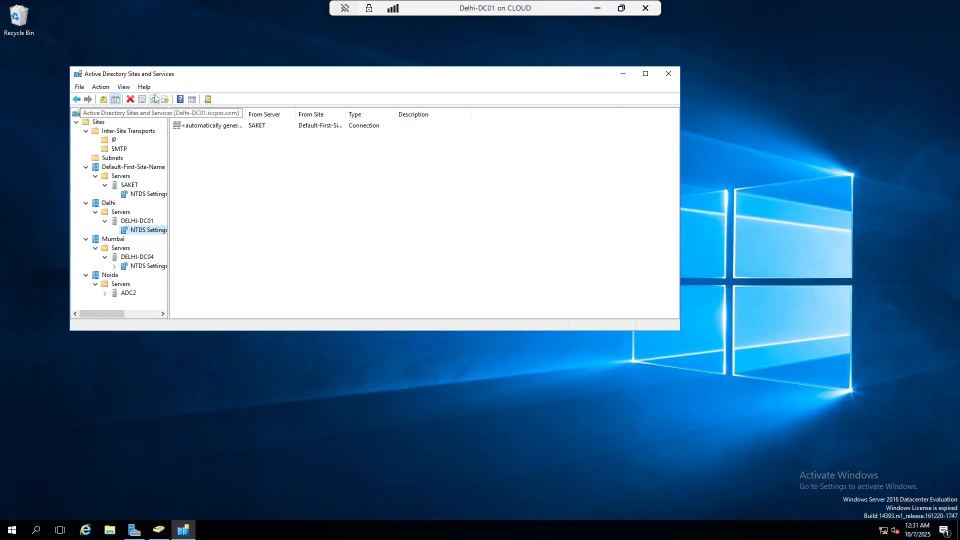
left_click(159, 530)
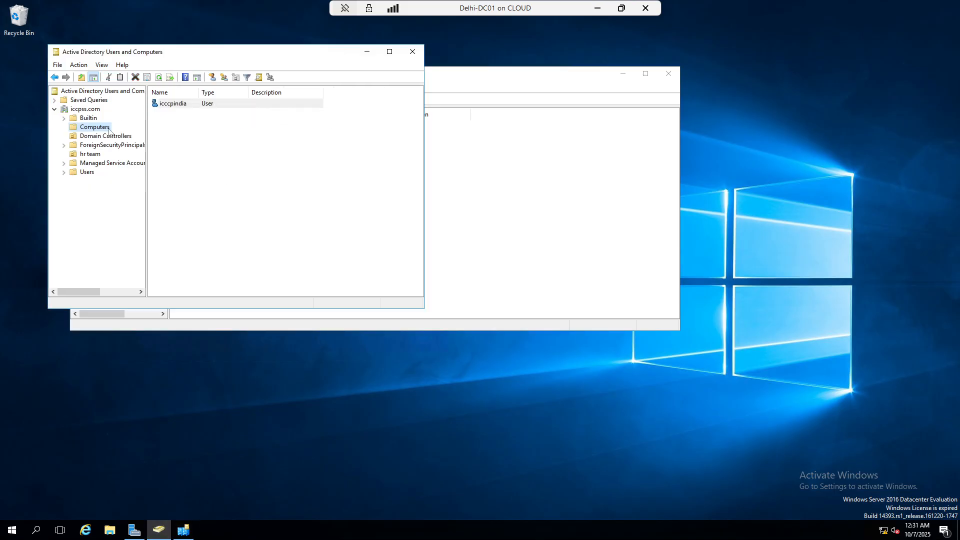
left_click(87, 172)
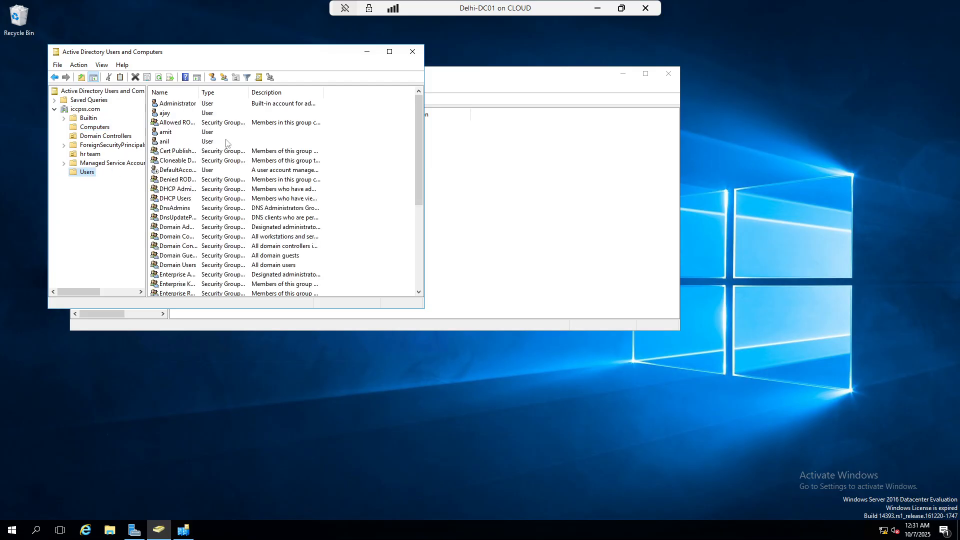
scroll(216, 191, "down", 5)
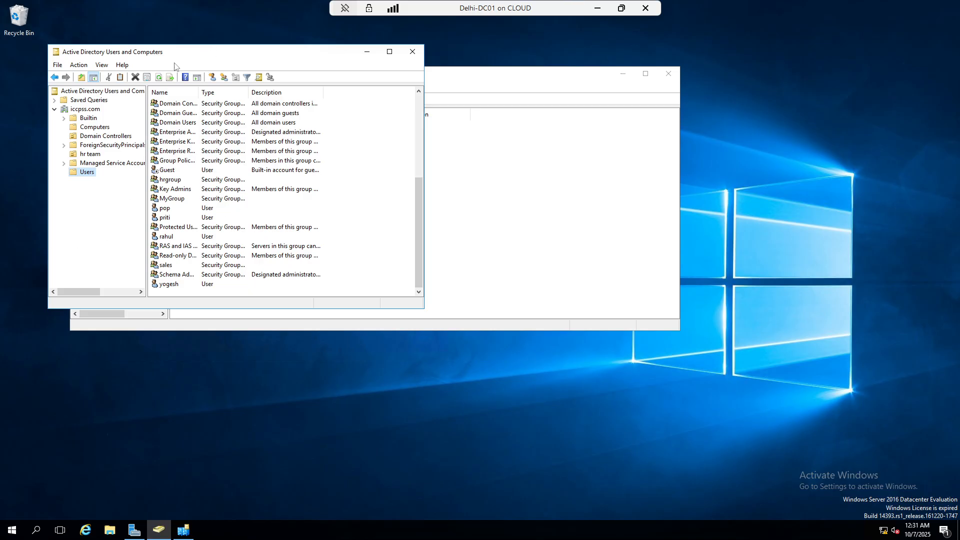
left_click(158, 77)
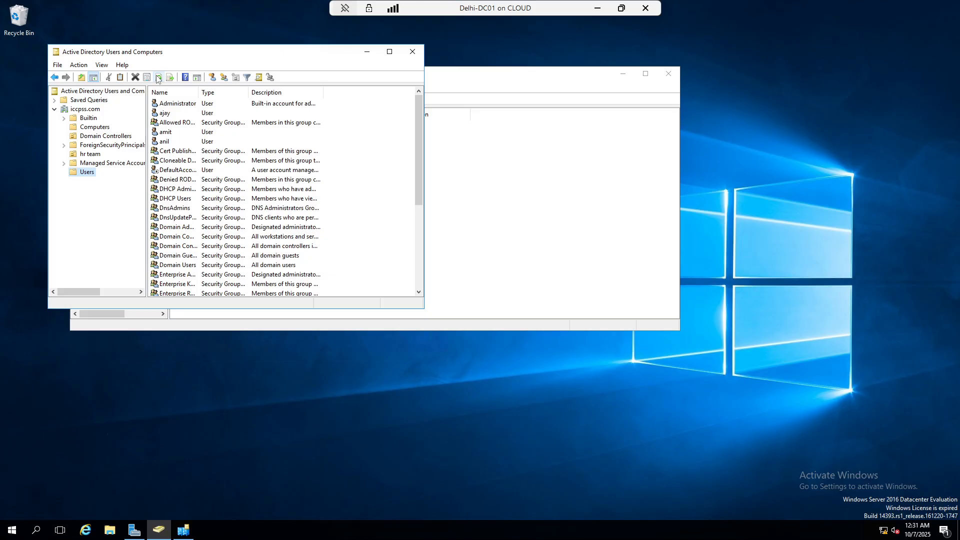
Resize and reposition the Active Directory Users and Computers window, then close it
left_click_drag(424, 147, 524, 156)
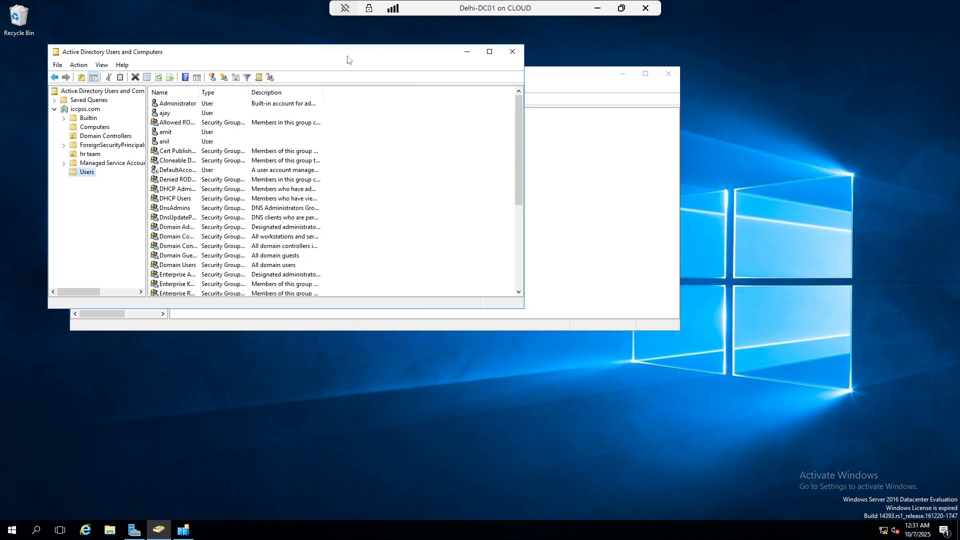
left_click_drag(350, 58, 530, 108)
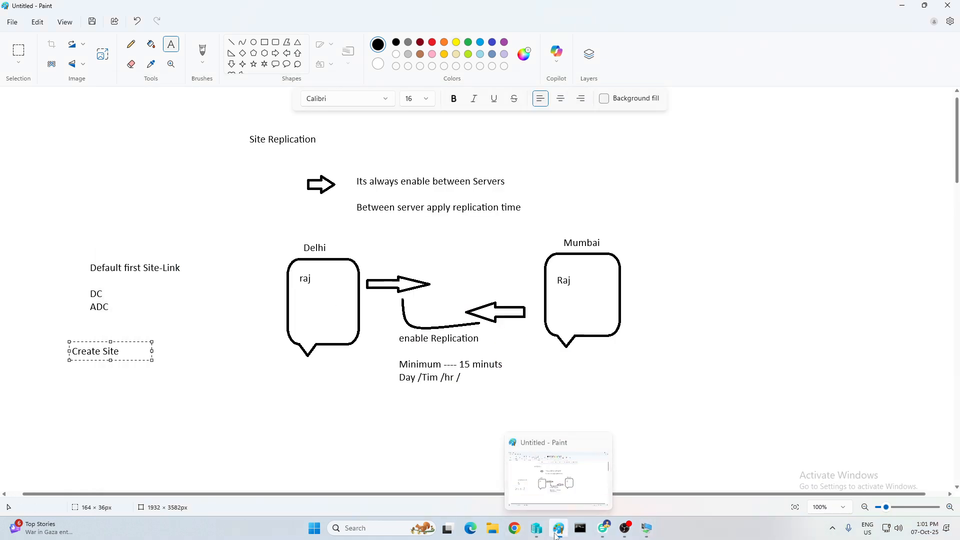
mouse_move(645, 530)
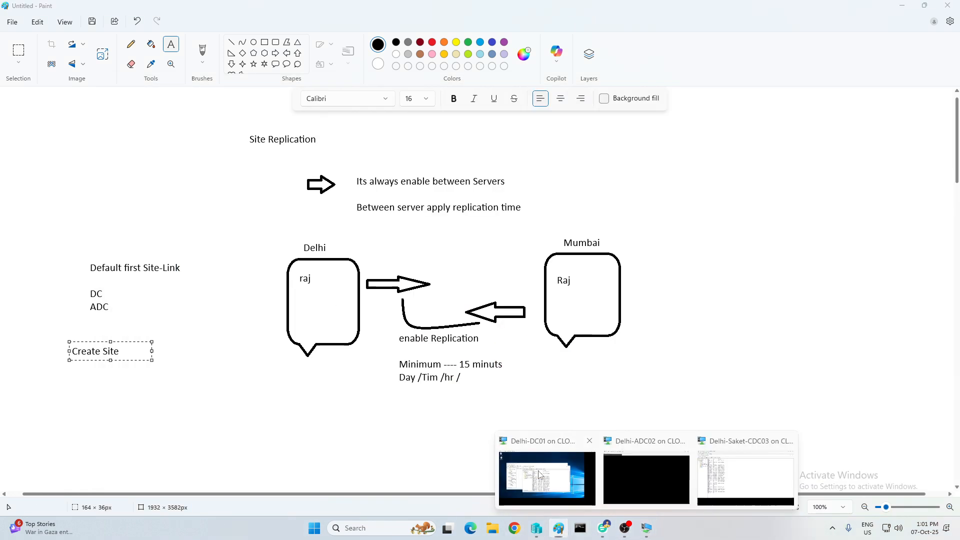
left_click(555, 481)
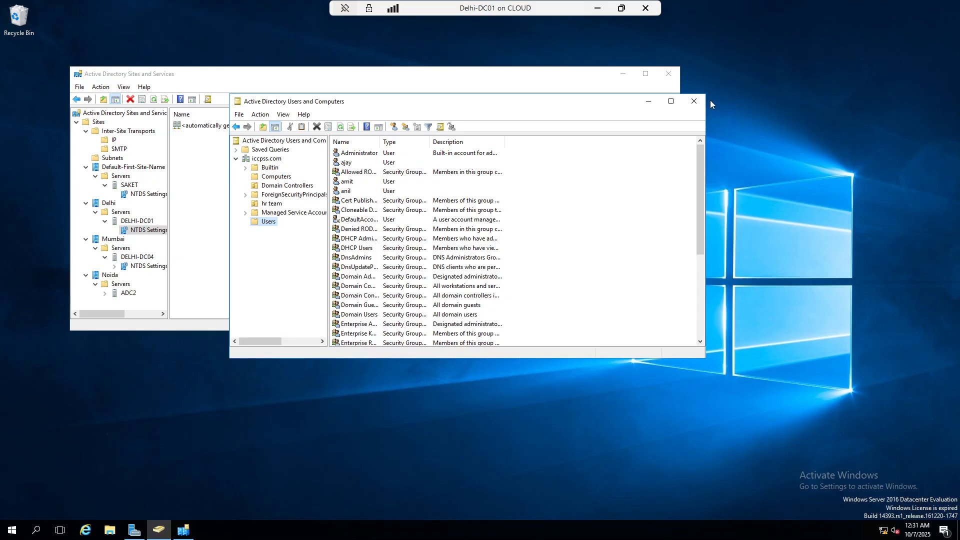
left_click(694, 101)
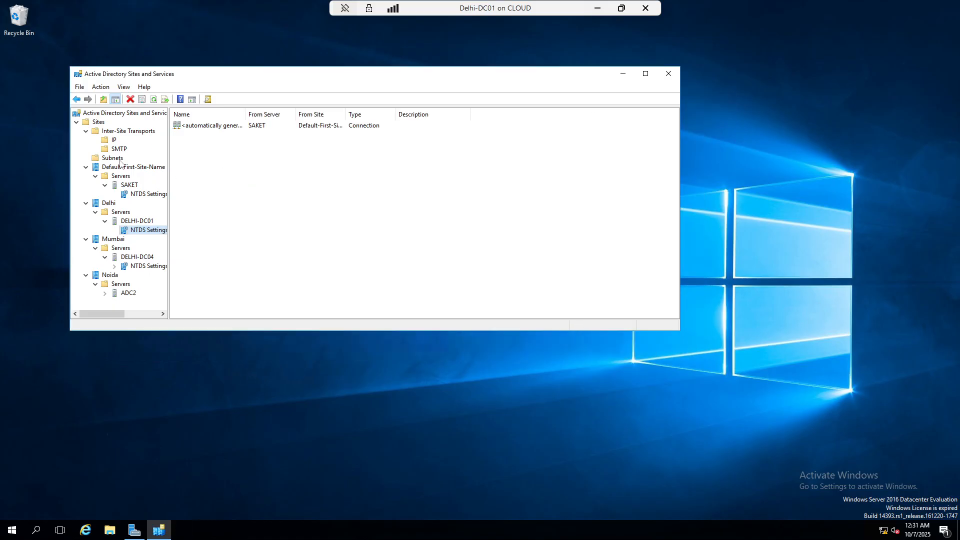
Delete the IP site link bridge Delhi-Mumbai-Noida
left_click(114, 140)
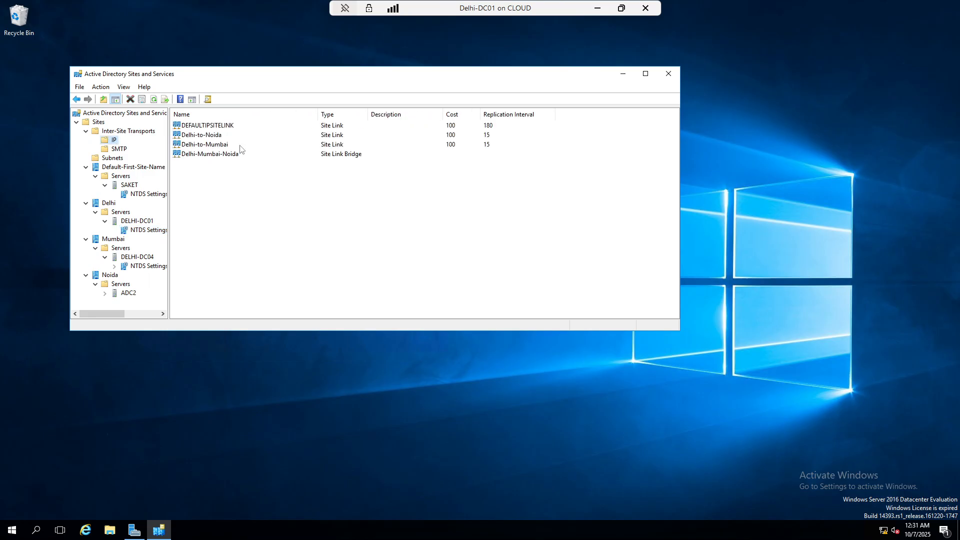
right_click(338, 156)
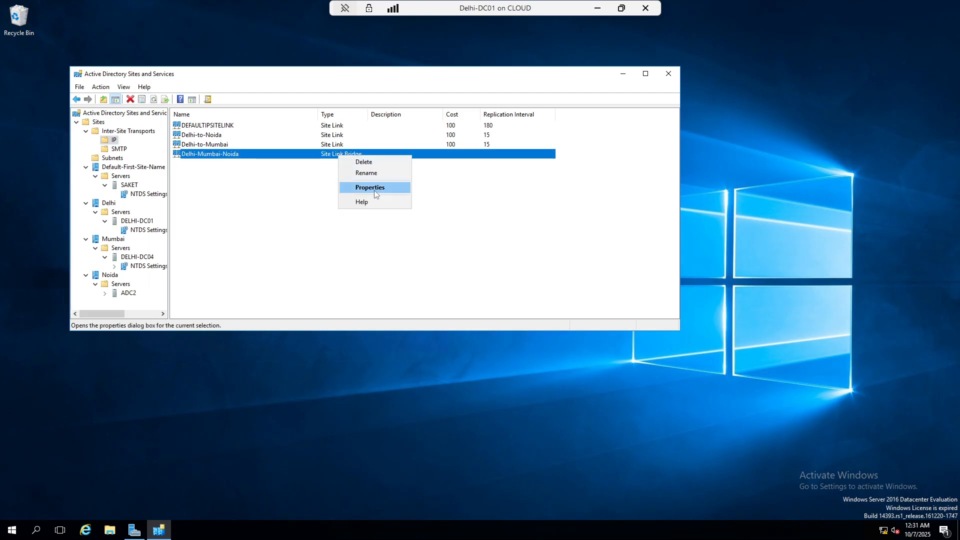
left_click(367, 163)
left_click(509, 303)
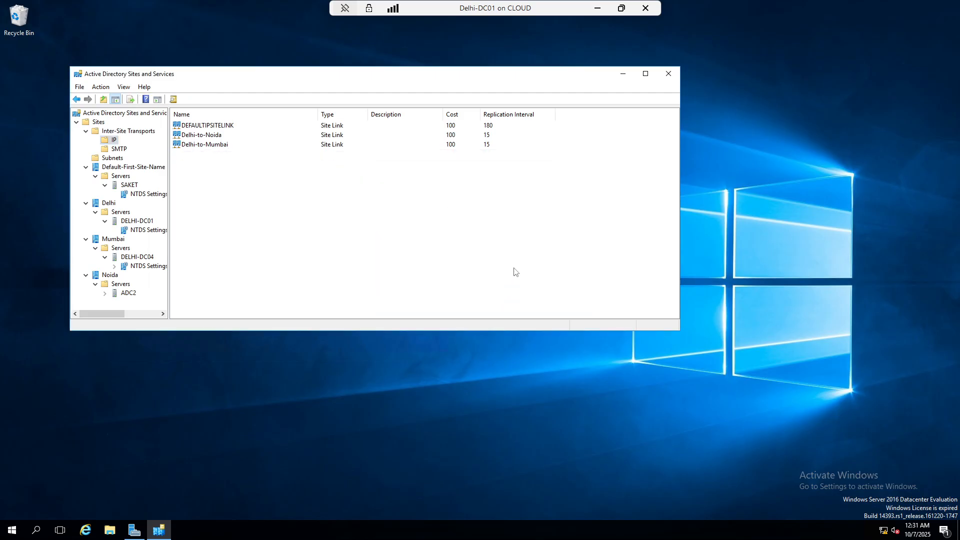
Delete the SMTP bridge Delhi-mumbai-noida and refresh the SMTP list
left_click(118, 149)
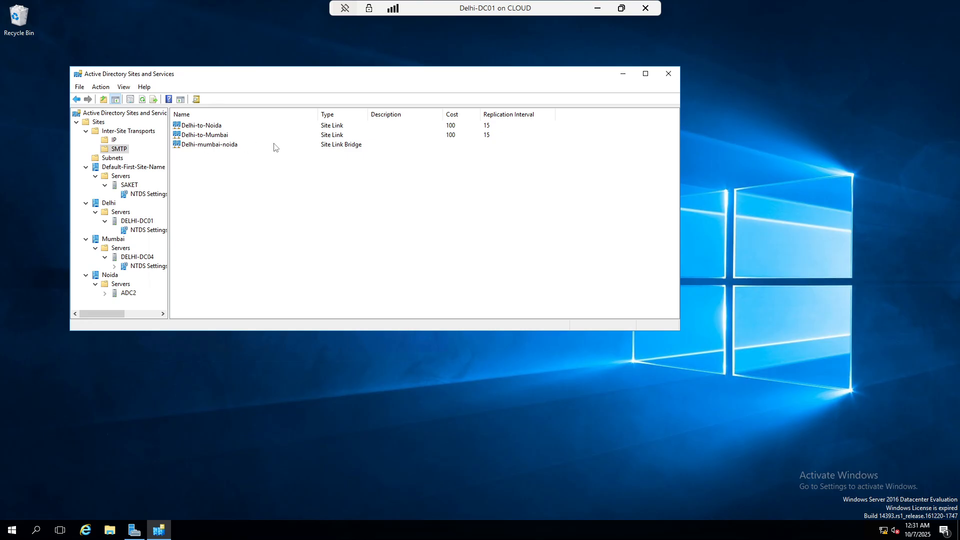
right_click(335, 148)
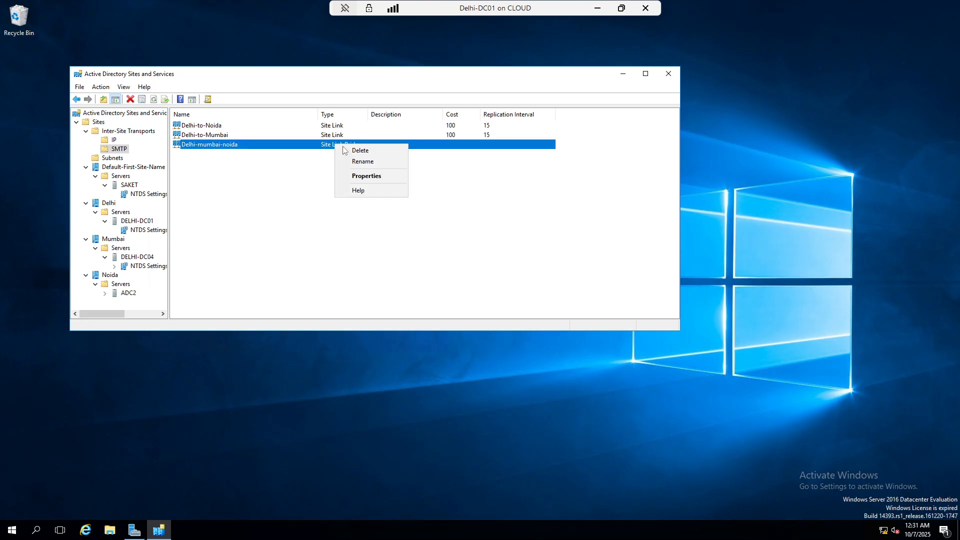
left_click(374, 149)
left_click(507, 303)
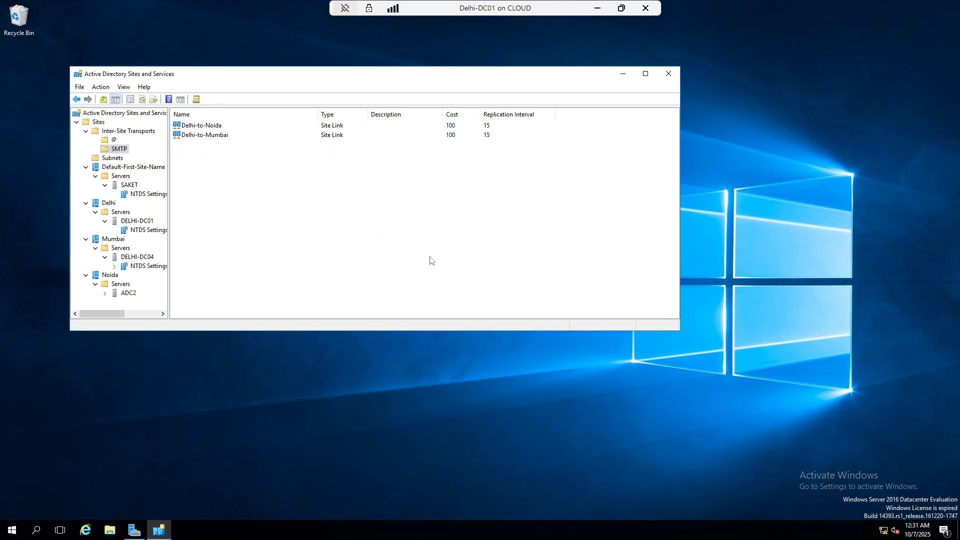
left_click(142, 100)
Refresh the IP site links, check Subnets, then close the console and restore Server Manager
left_click(112, 134)
left_click(108, 141)
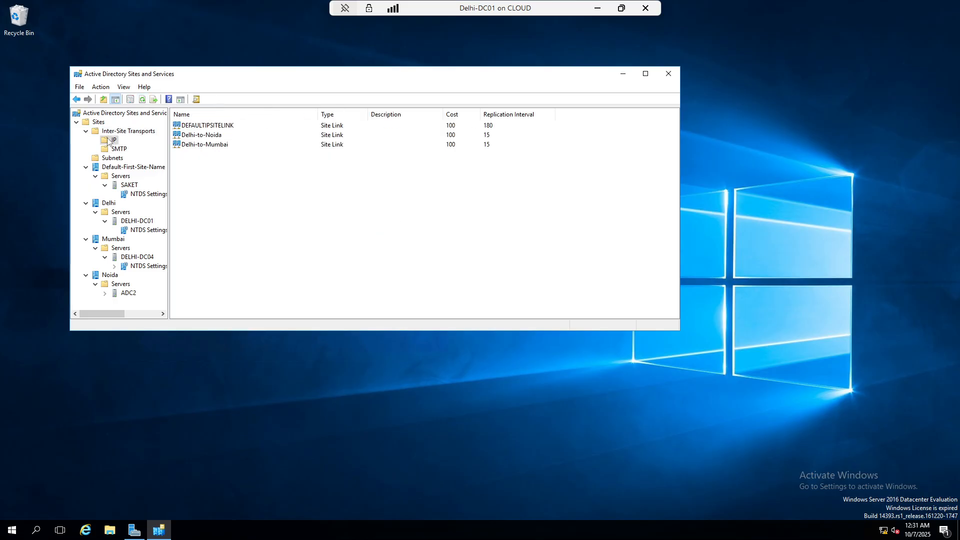
left_click(143, 99)
left_click(113, 158)
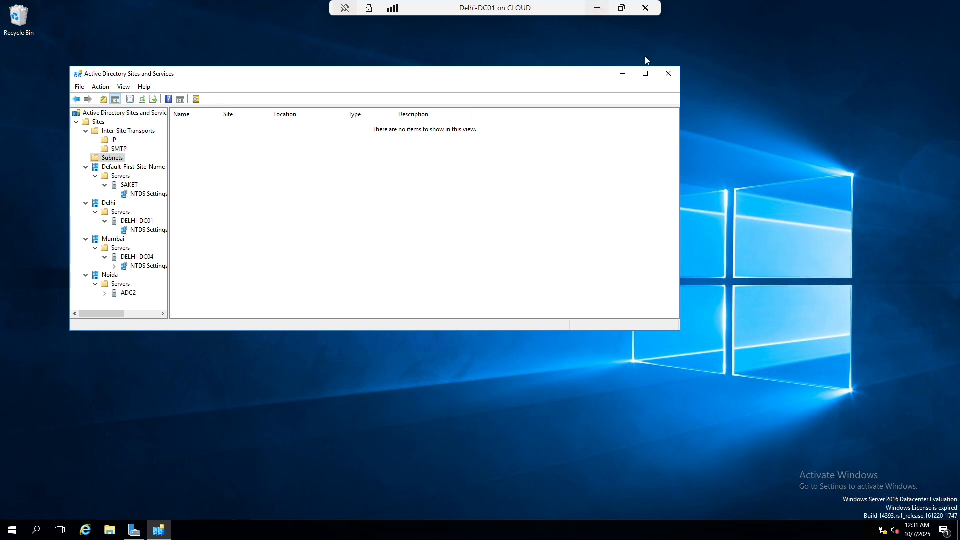
left_click(669, 73)
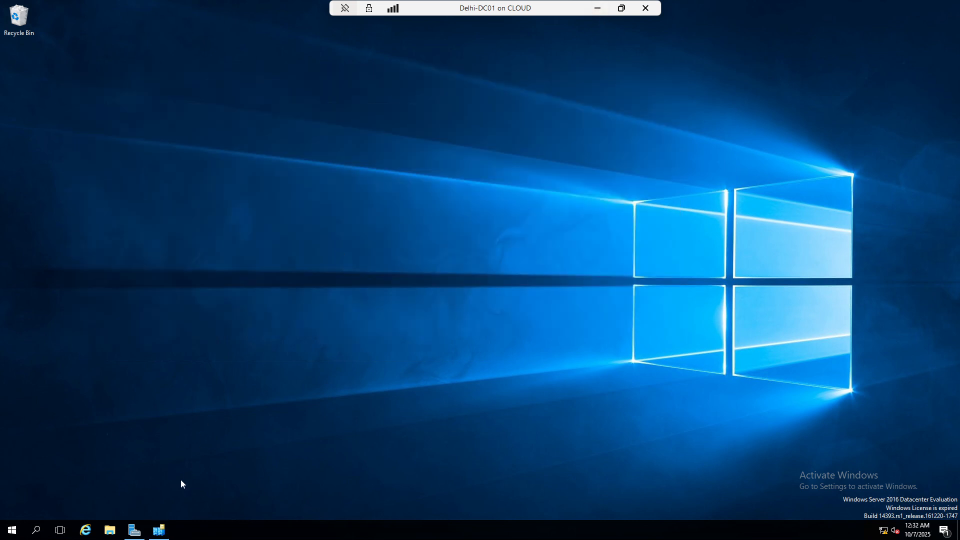
left_click(135, 530)
Launch Active Directory Users and Computers and start a new user in the Users container
left_click(836, 42)
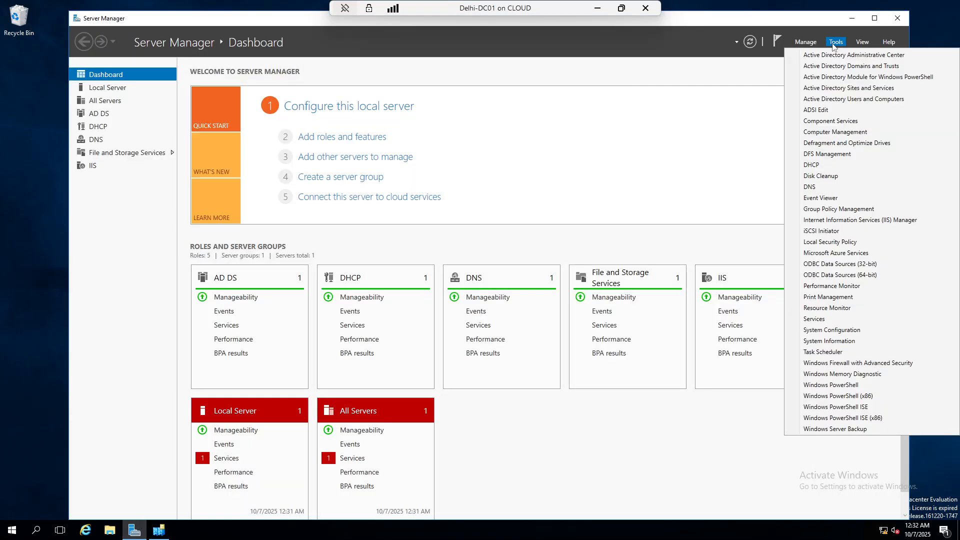
left_click(828, 102)
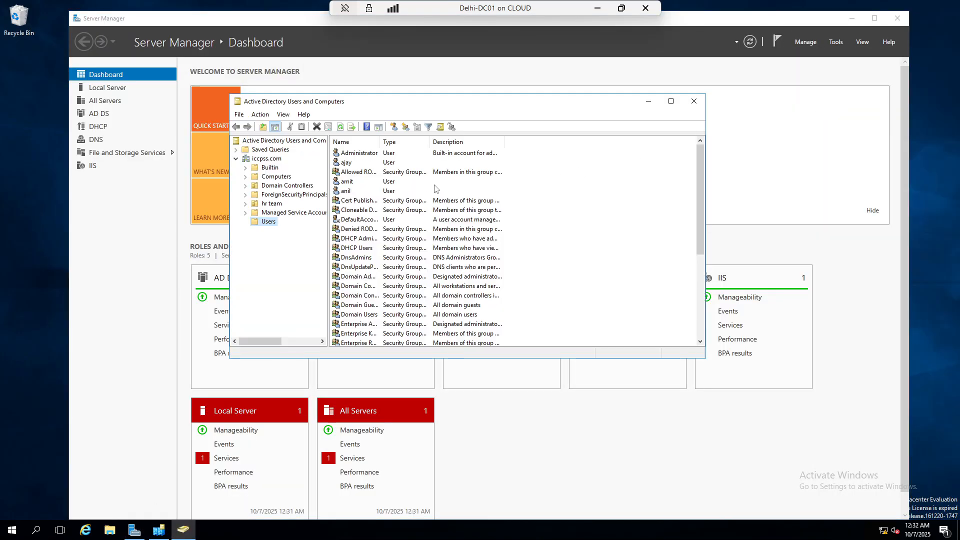
right_click(270, 222)
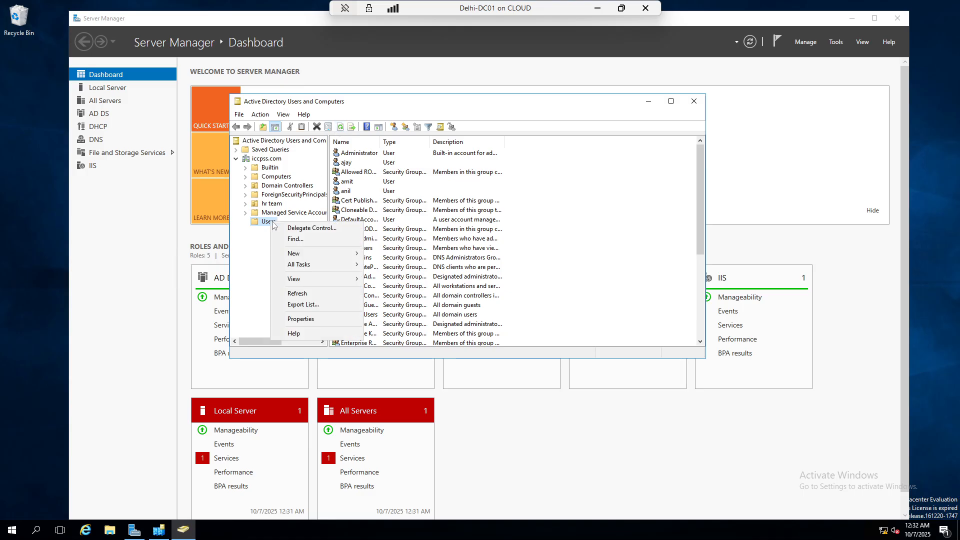
mouse_move(292, 264)
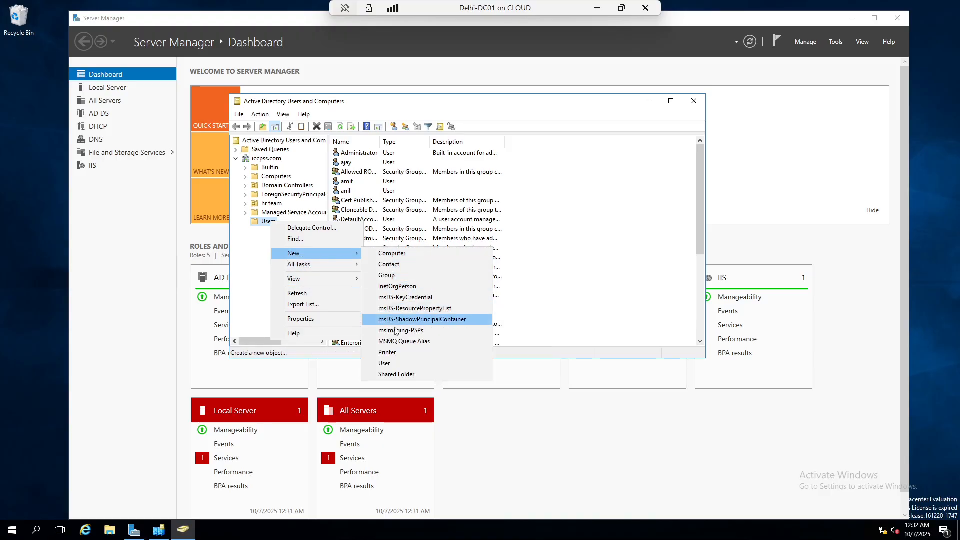
left_click(396, 362)
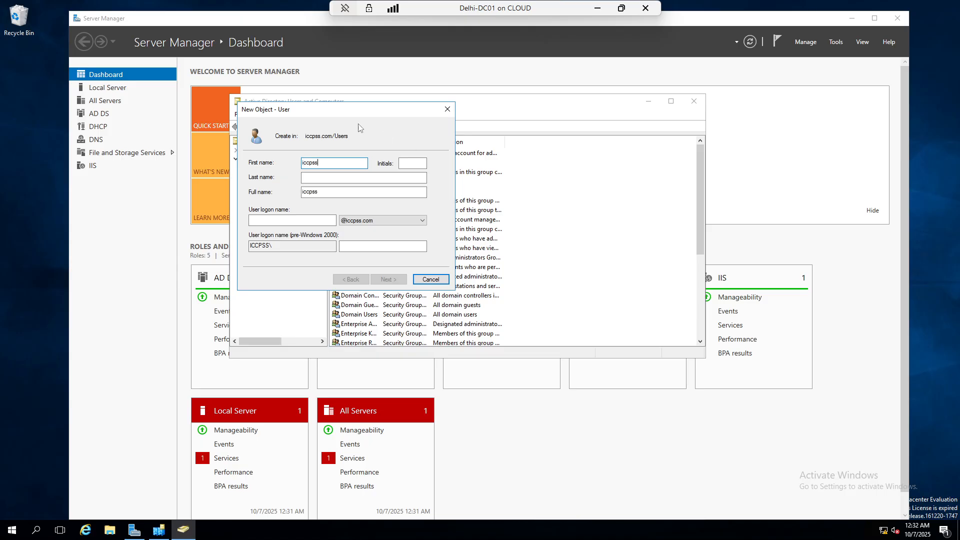
Enter the logon name iccpss, then type and confirm the account password
left_click(291, 218)
type("iccpss")
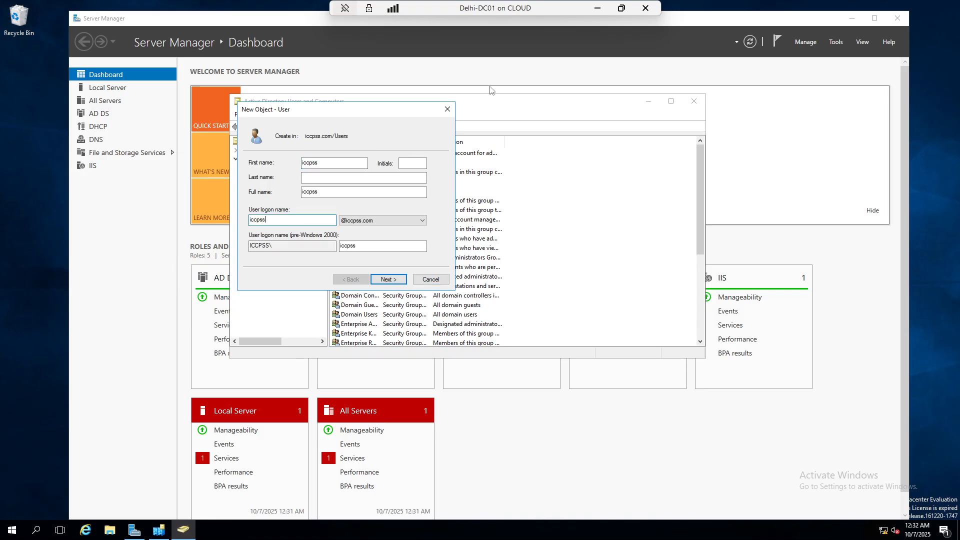
left_click(388, 279)
type("P")
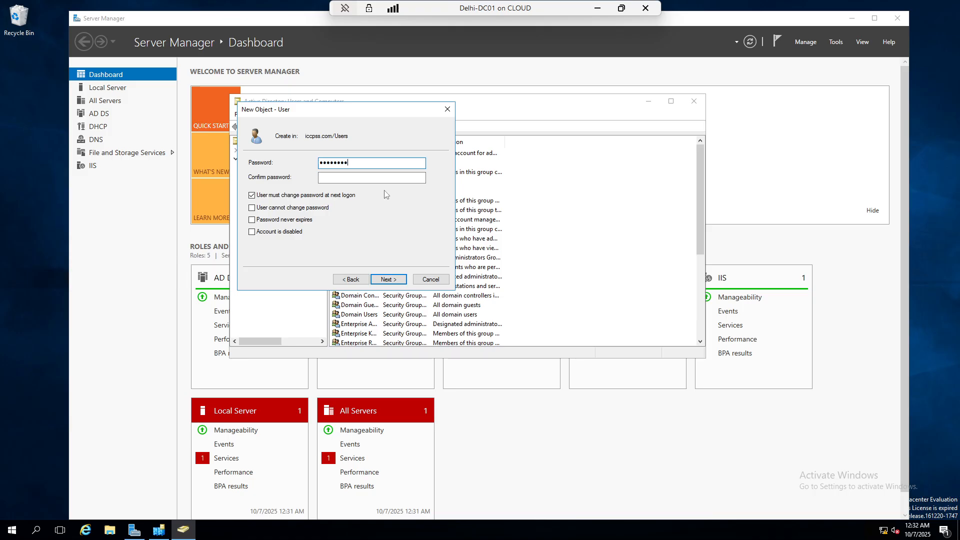
left_click(375, 177)
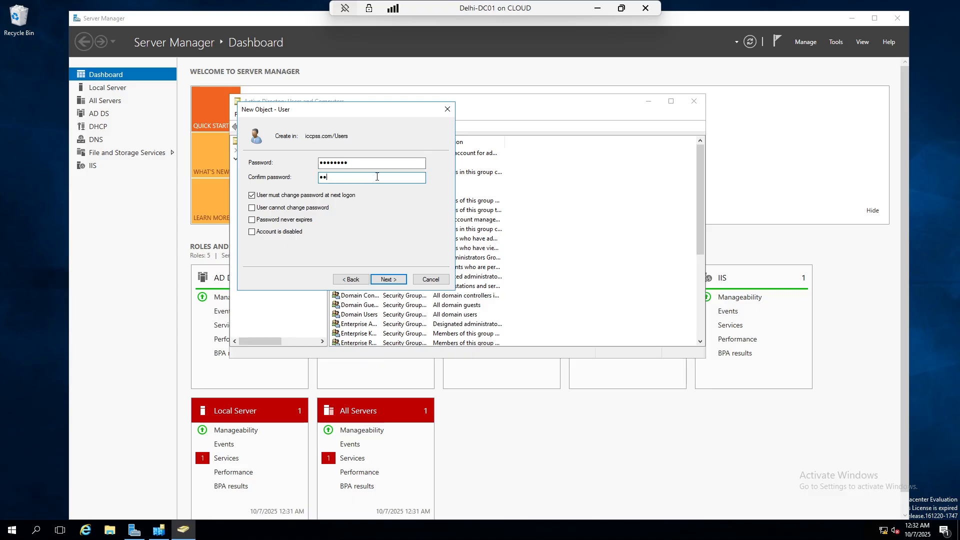
type("P@ssw0rd")
Clear the change-at-next-logon option, tick 'cannot change password' and 'never expires', and create the user
left_click(284, 193)
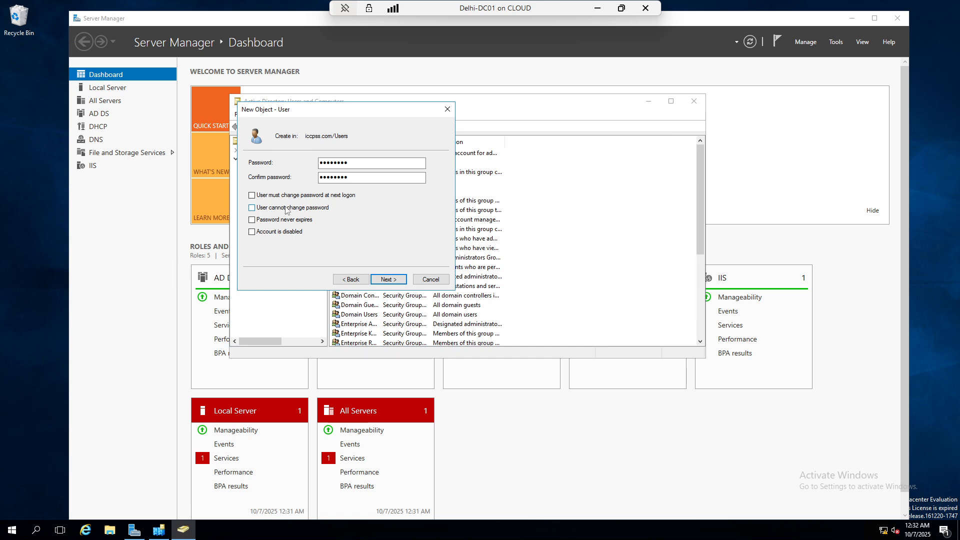
left_click(285, 208)
left_click(281, 221)
left_click(392, 284)
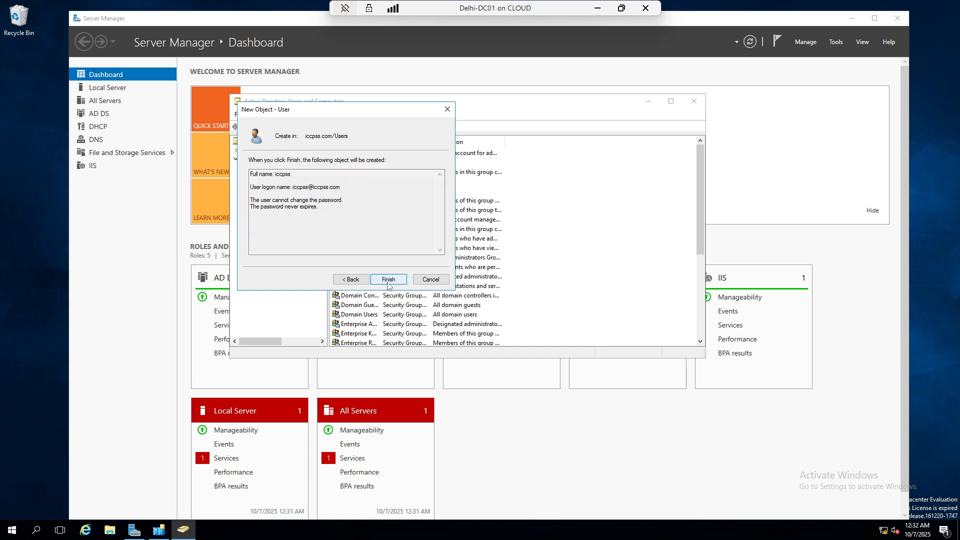
left_click(390, 280)
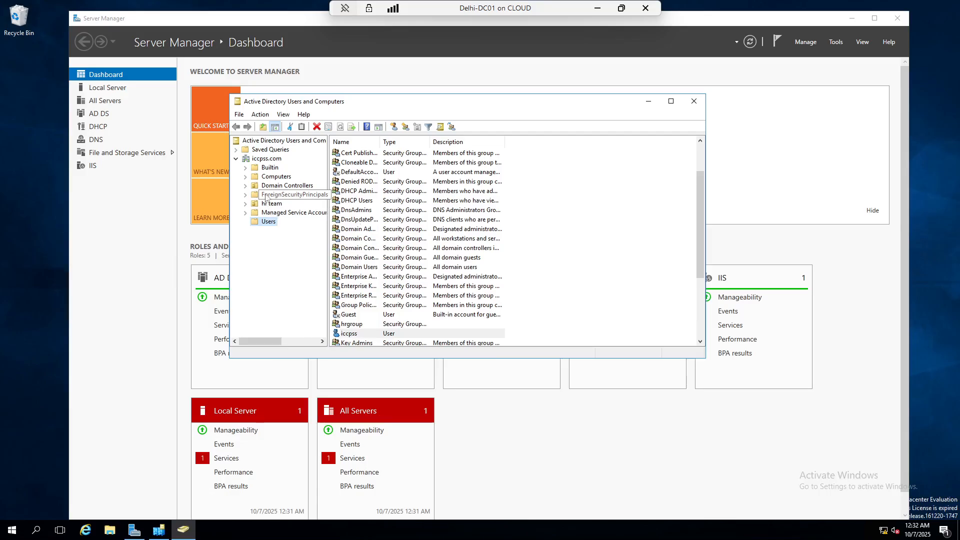
Create a 'developer' organizational unit under iccpss.com
right_click(274, 160)
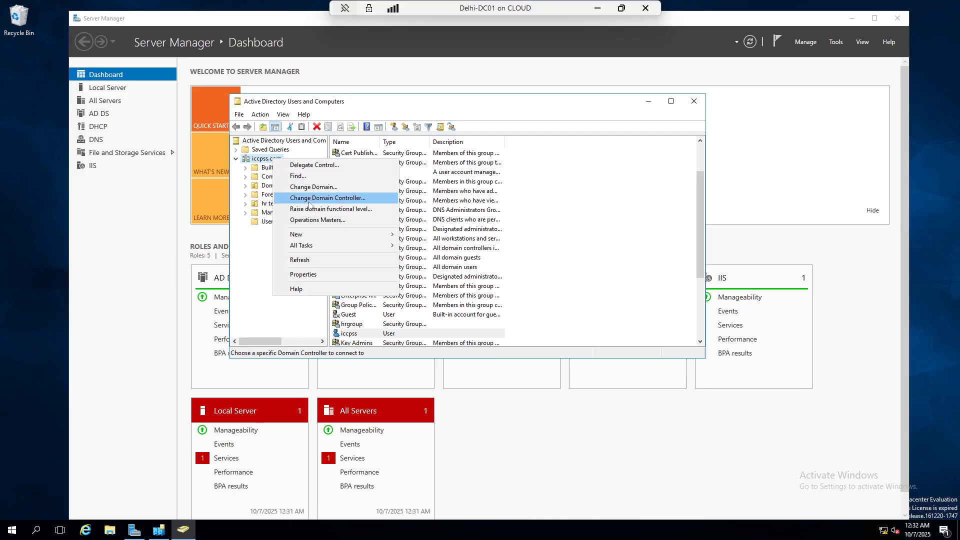
mouse_move(350, 234)
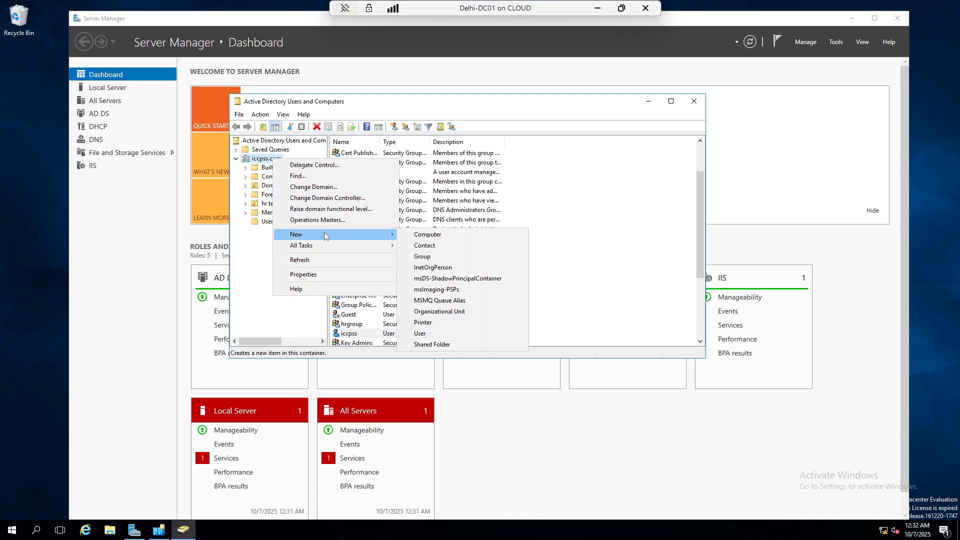
left_click(451, 316)
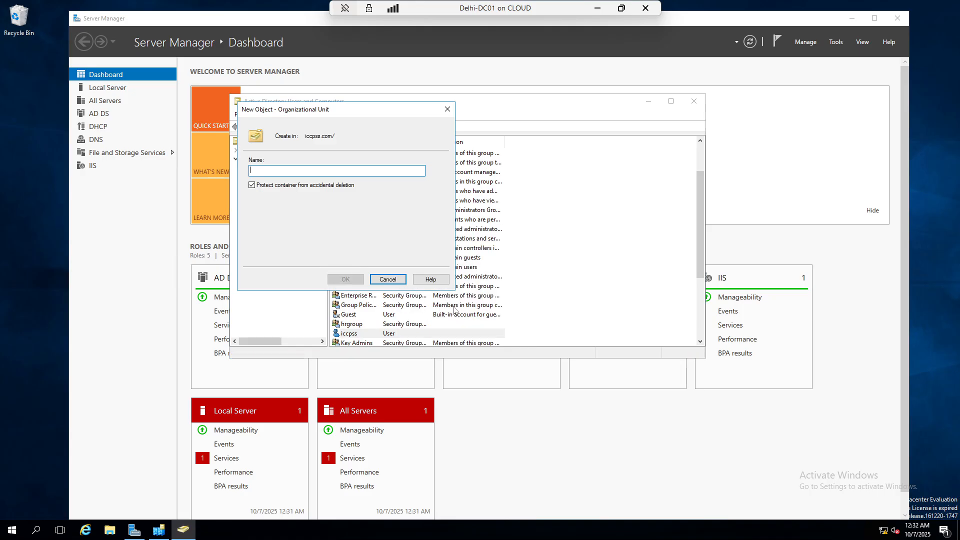
type("developer")
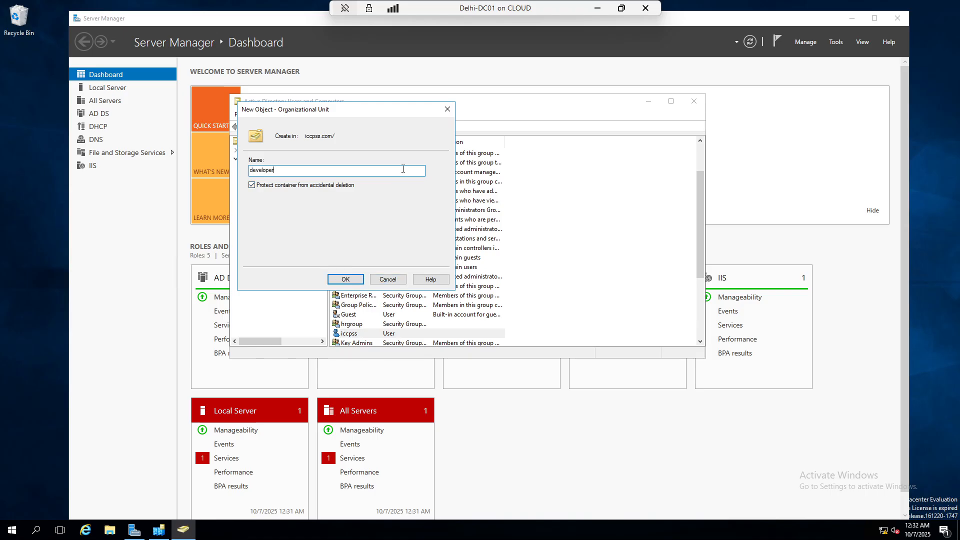
left_click(346, 279)
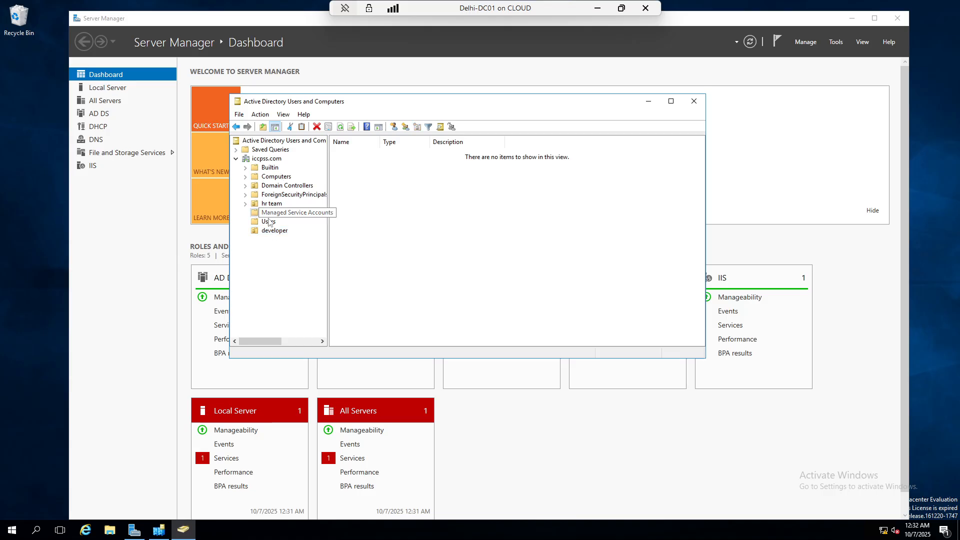
Review the Users container contents, then minimize the remote session to show Paint
left_click(269, 221)
scroll(384, 279, "down", 3)
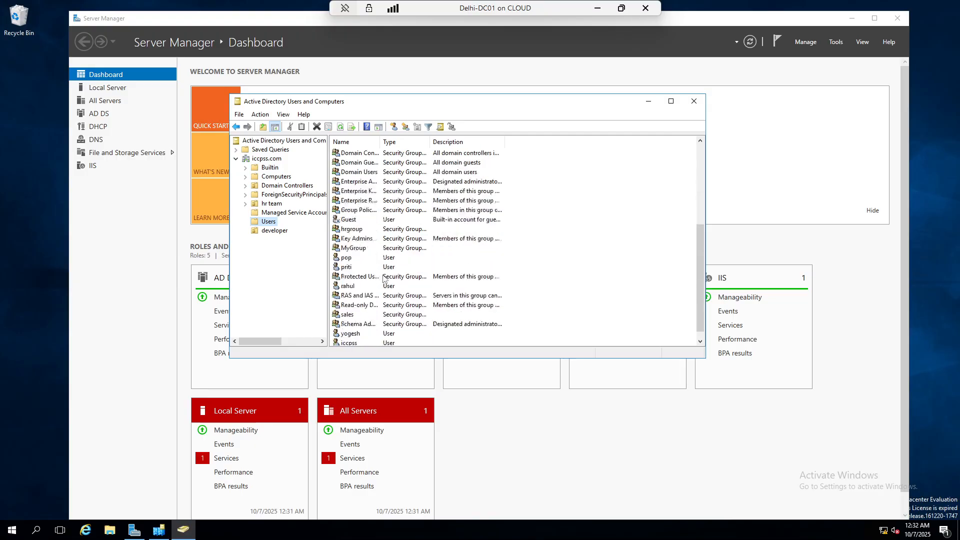
scroll(375, 303, "down", 1)
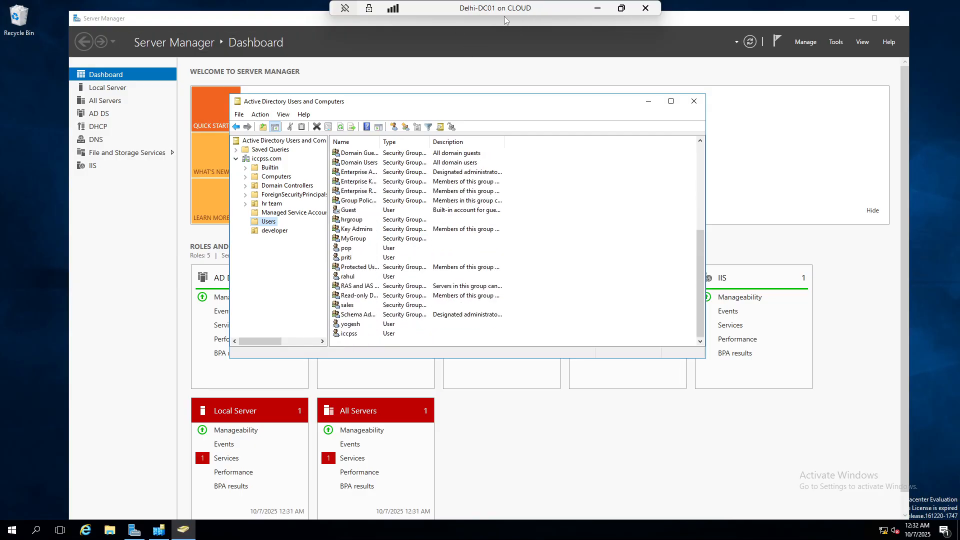
left_click(597, 8)
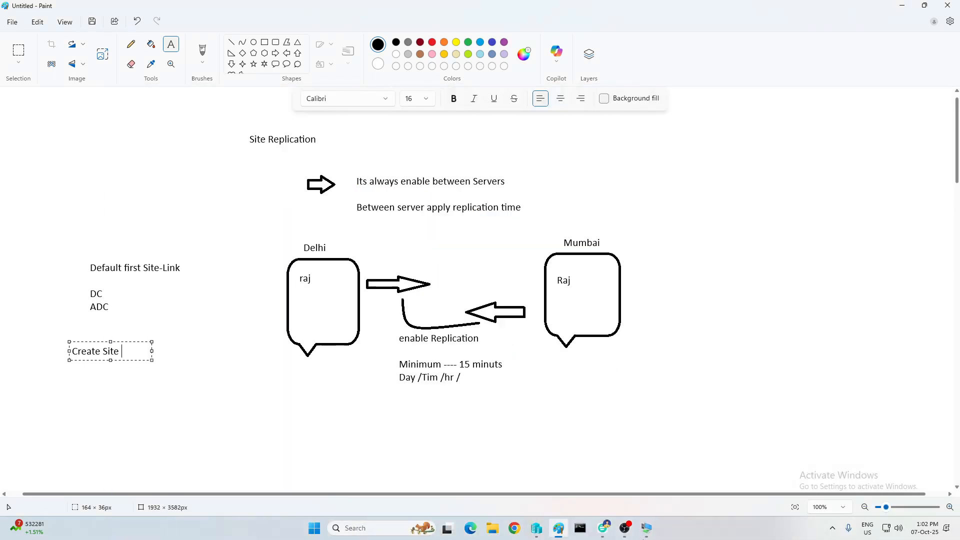
On Delhi-Saket-CDC03, refresh the Users list to confirm the new user replicated, then minimize the session
mouse_move(646, 530)
left_click(760, 477)
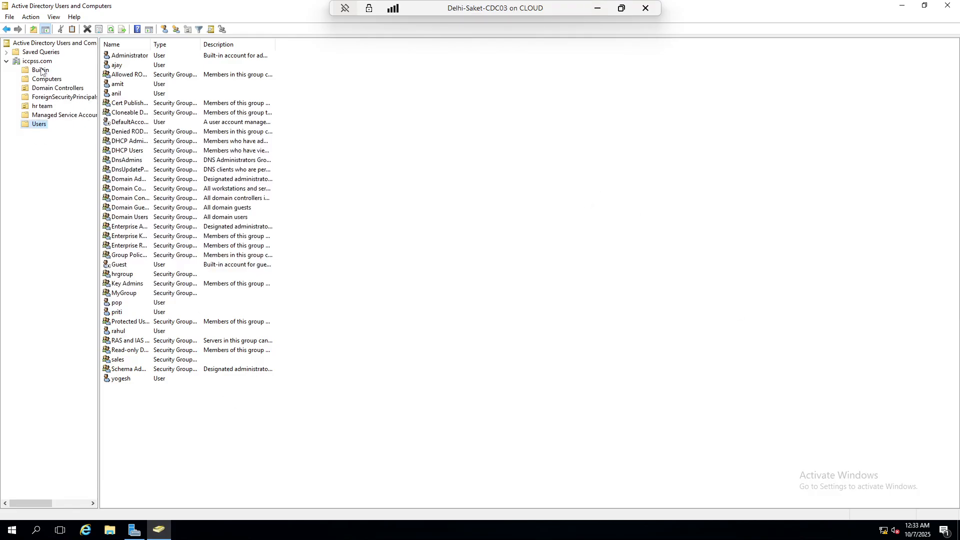
left_click(111, 29)
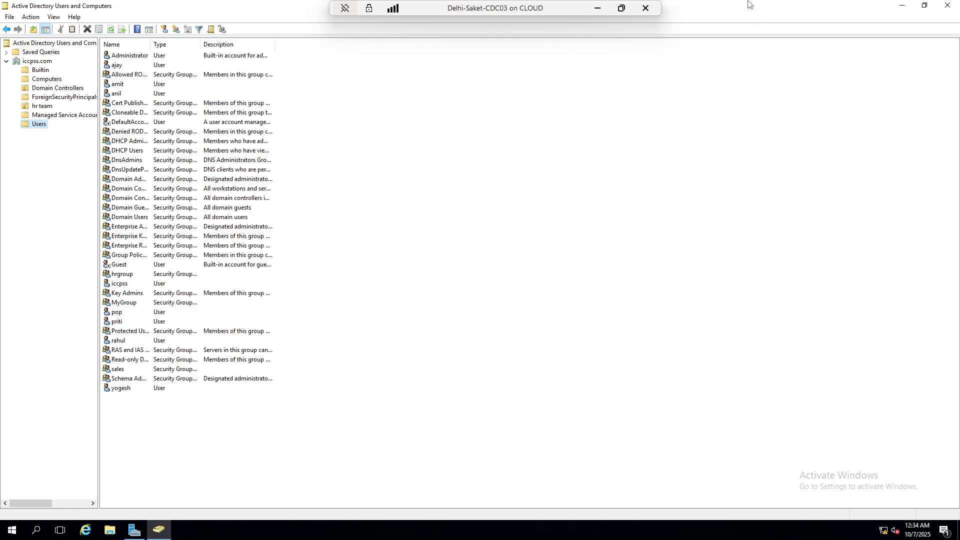
left_click(591, 9)
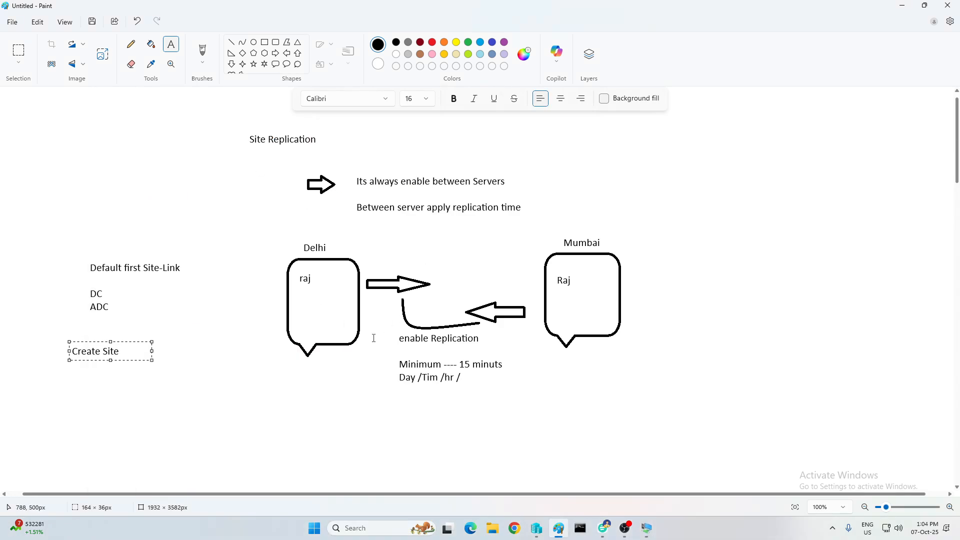
Commit the Create Site note in Paint and return to the Delhi-DC01 Server Manager
left_click(231, 42)
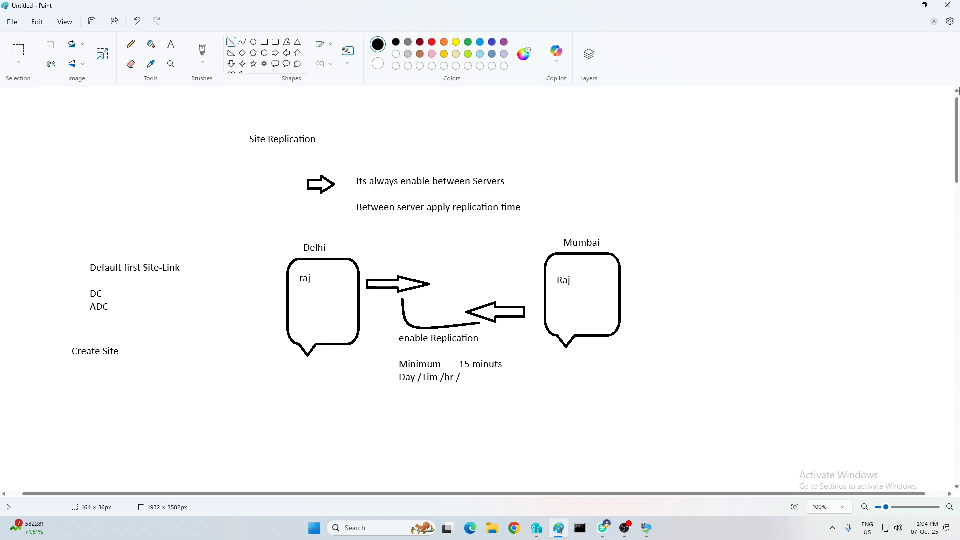
left_click(902, 5)
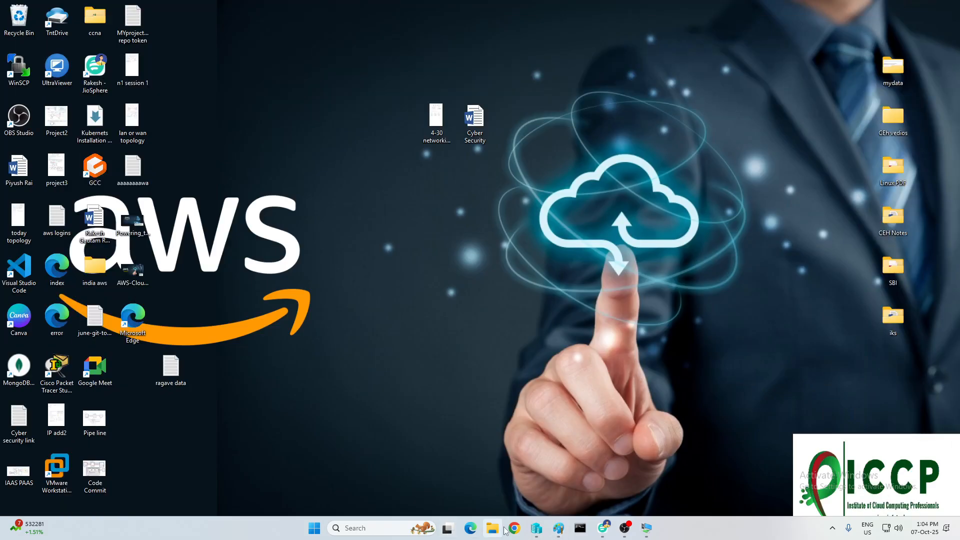
mouse_move(645, 531)
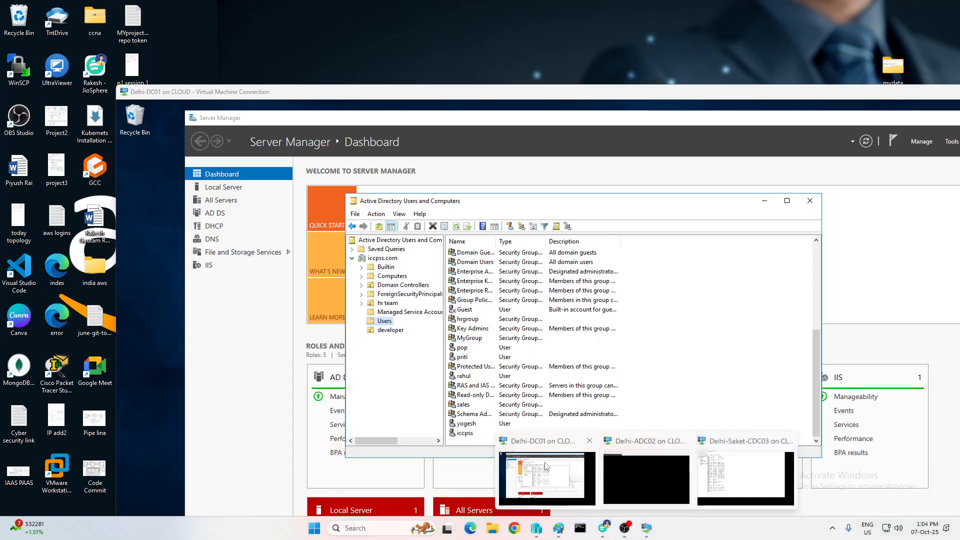
left_click(747, 480)
left_click(836, 42)
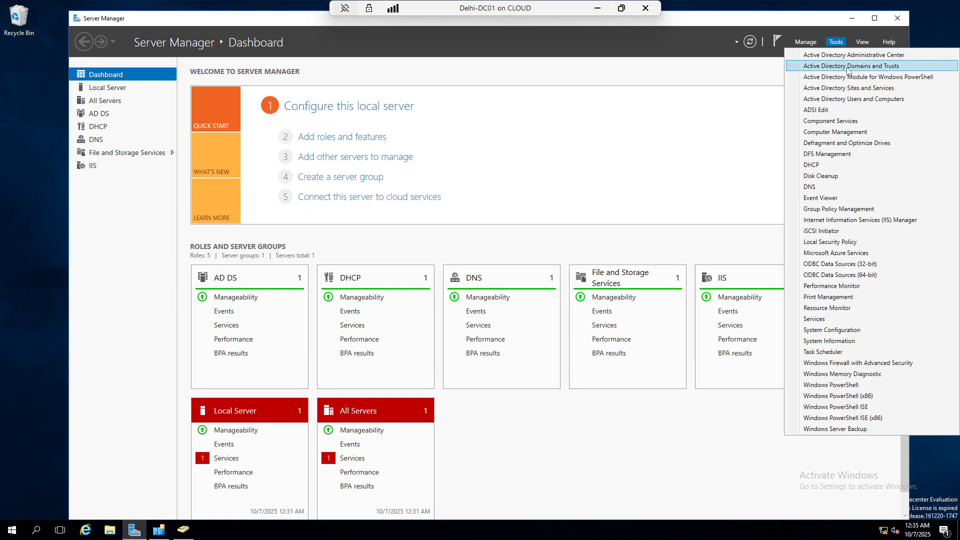
Launch Domains and Trusts, manage iccpss.com in Users and Computers, browse Users, then close it
left_click(847, 66)
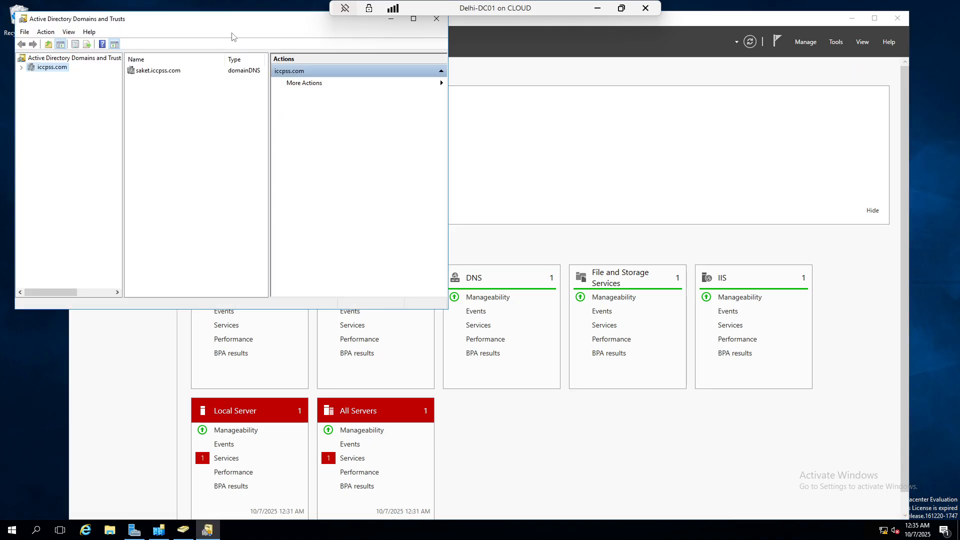
right_click(55, 69)
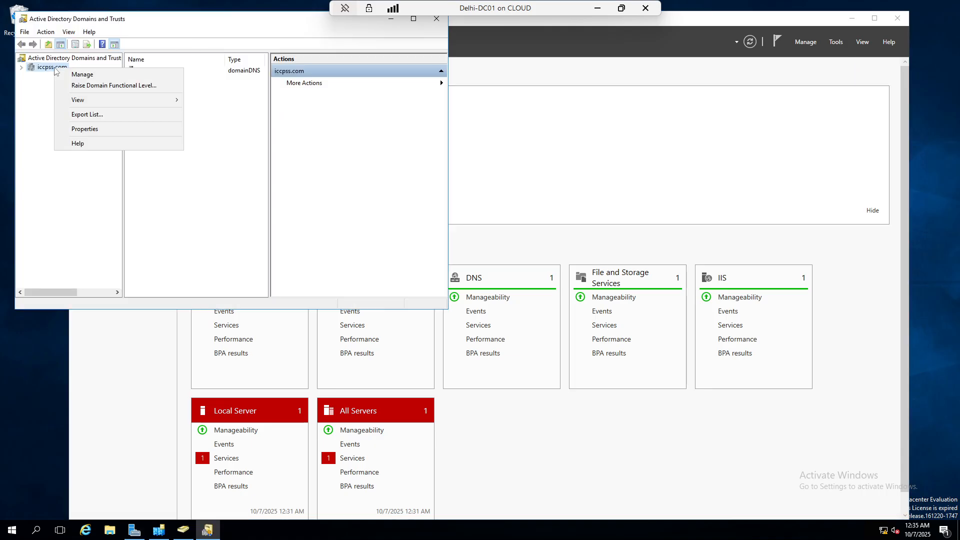
left_click(81, 75)
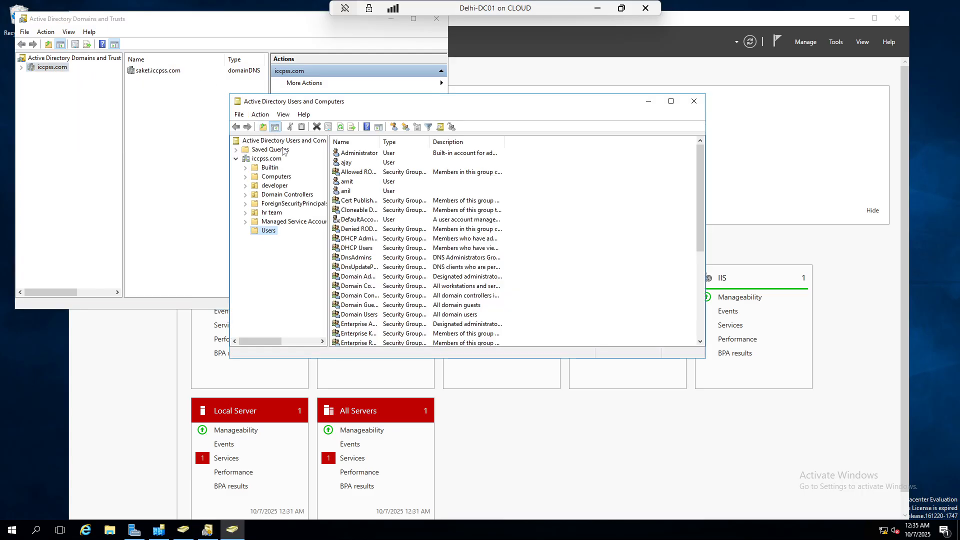
left_click(264, 160)
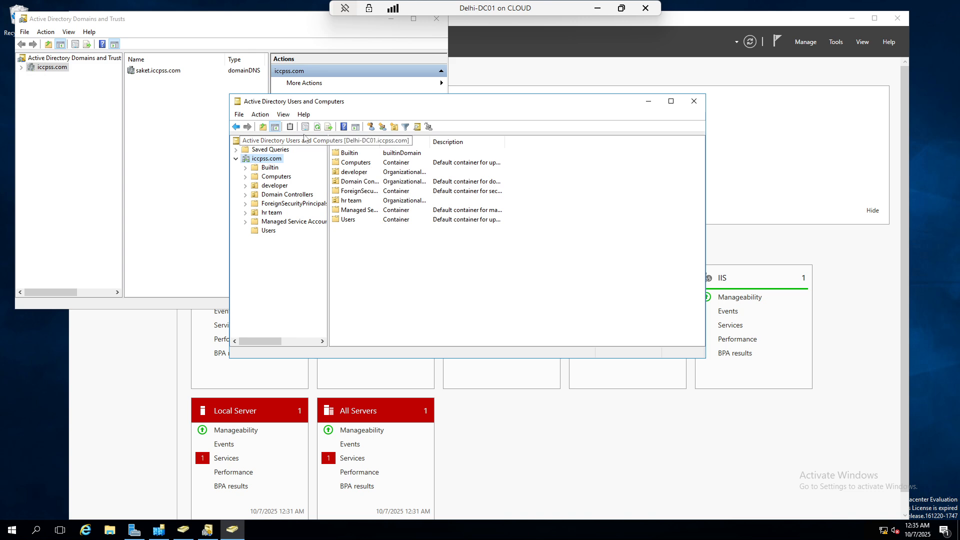
left_click(269, 231)
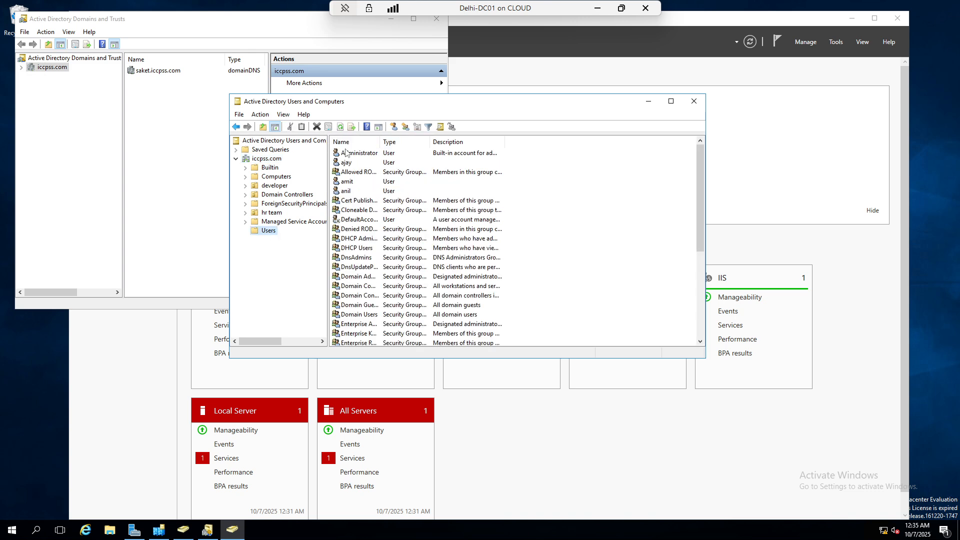
left_click(694, 101)
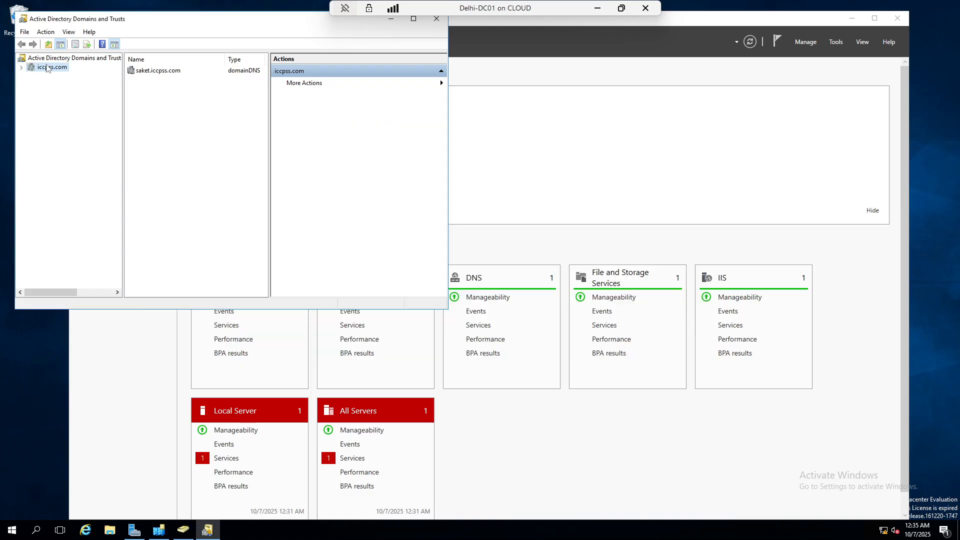
Show the iccpss.com actions, then the forest root's actions in Domains and Trusts
right_click(47, 67)
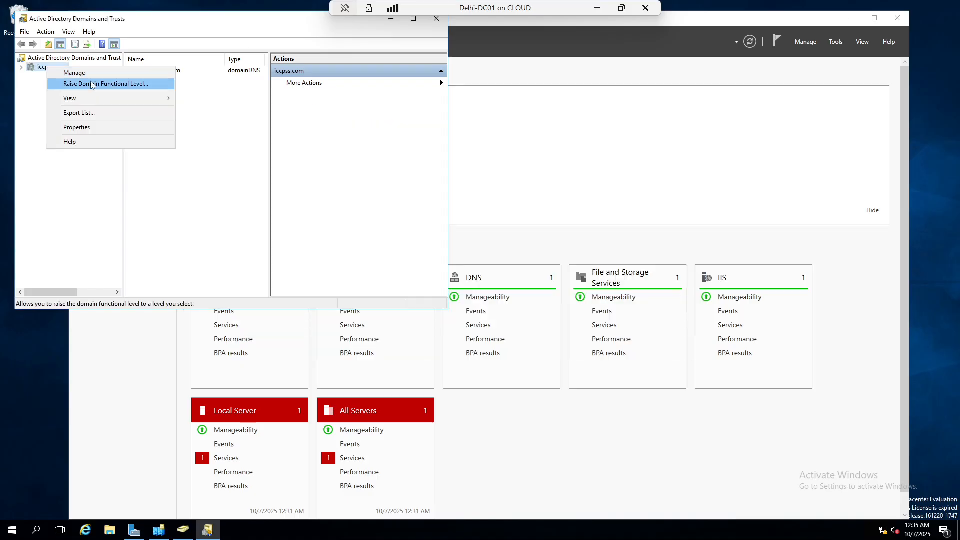
mouse_move(94, 99)
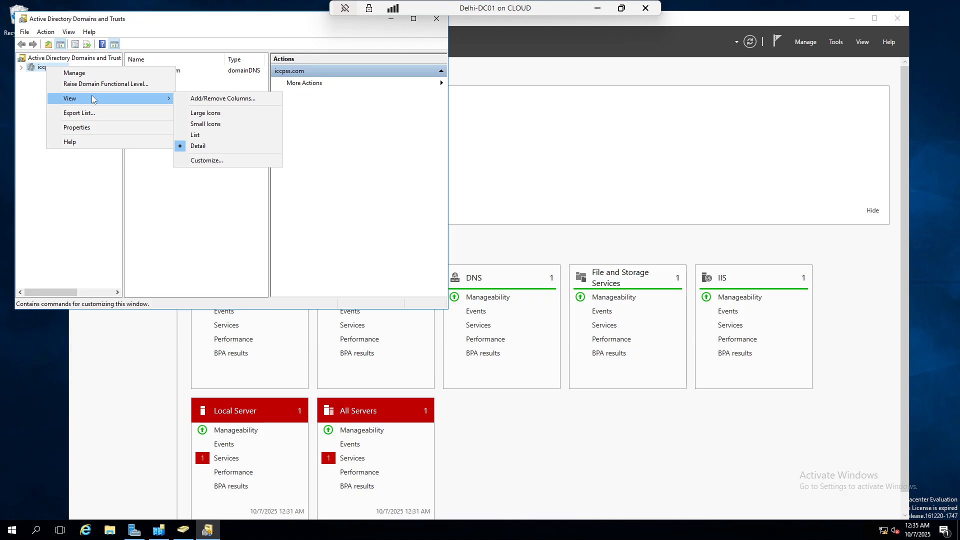
left_click(59, 59)
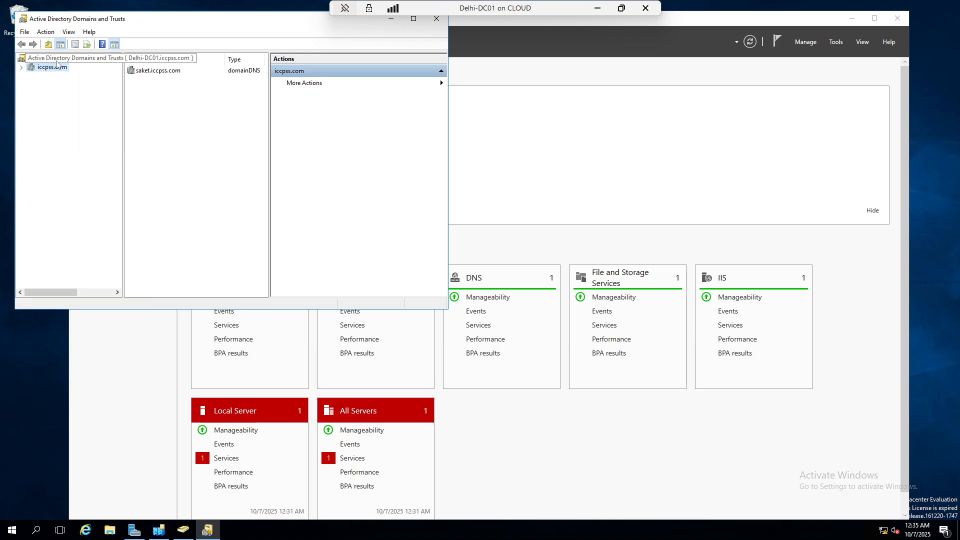
right_click(59, 60)
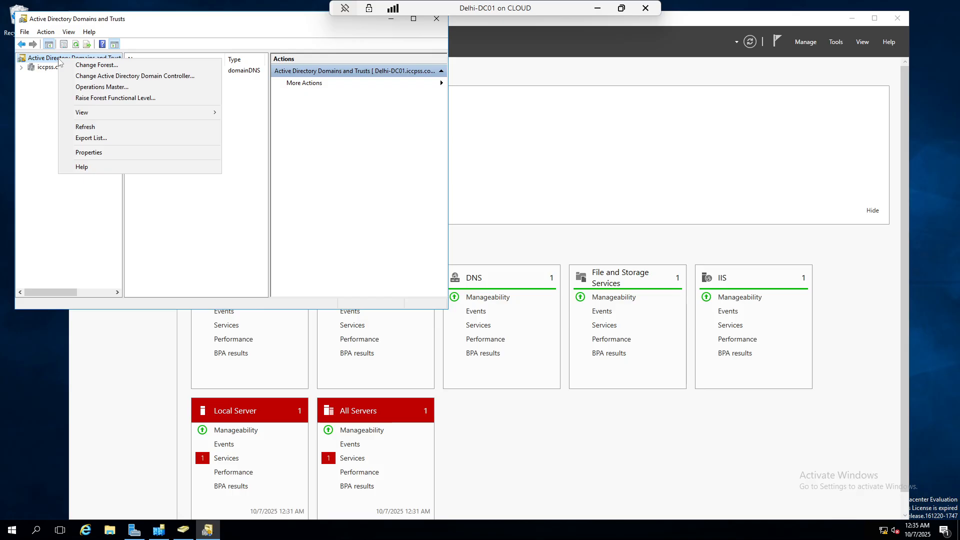
Point the console at domain controller Delhi-DC01.iccpss.com, then minimize the remote session
left_click(136, 81)
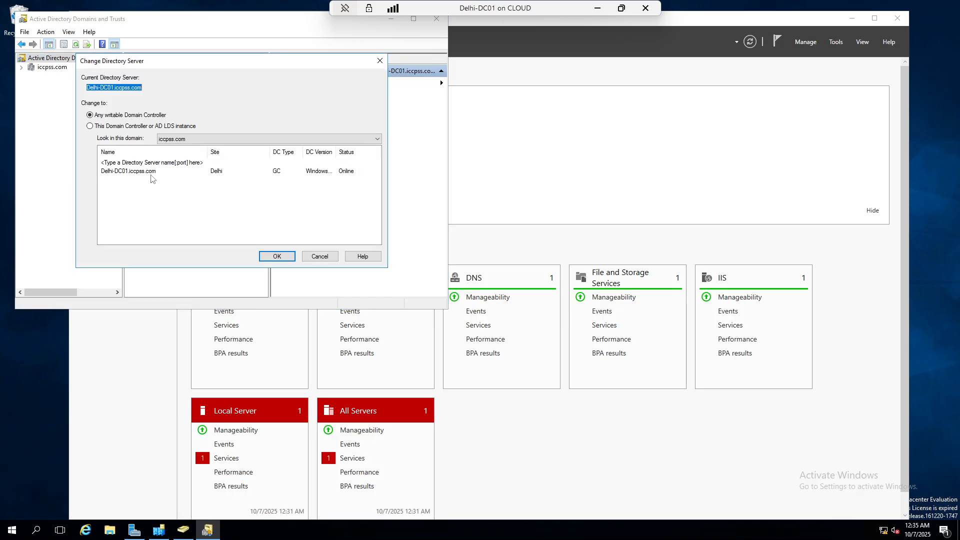
left_click(143, 126)
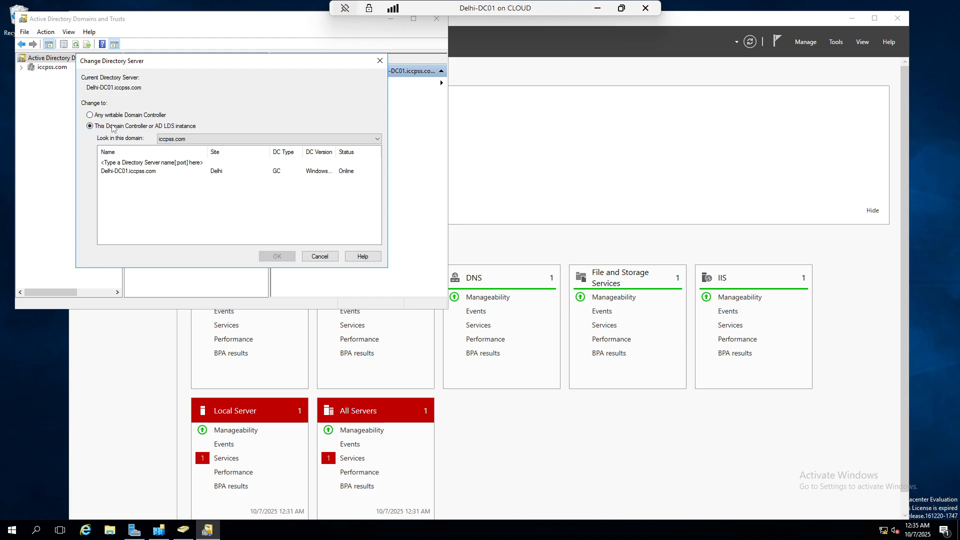
left_click(144, 166)
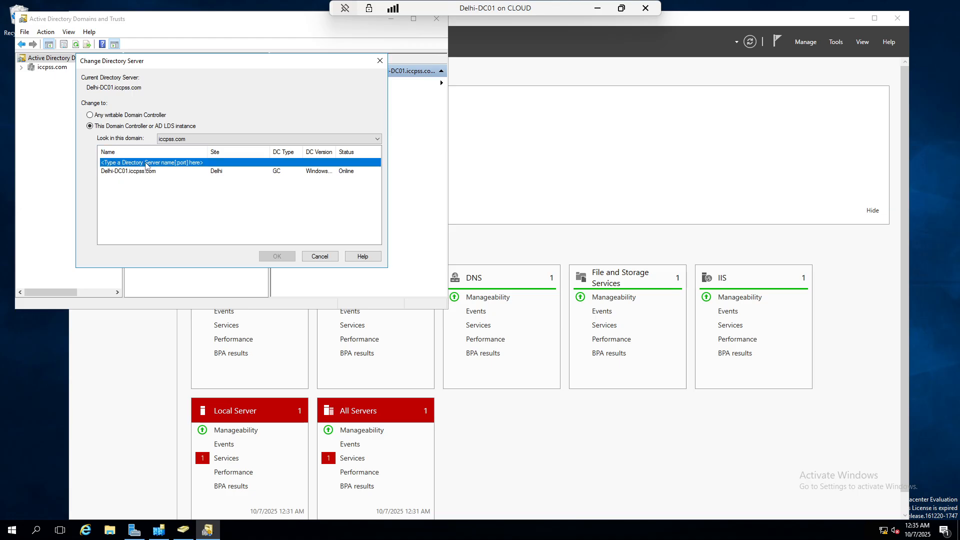
left_click(225, 223)
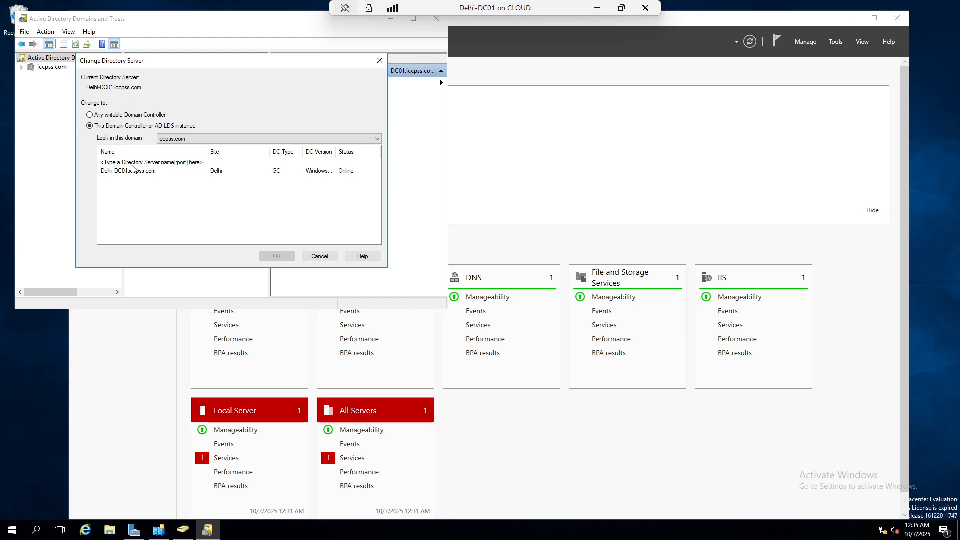
left_click(135, 163)
left_click(133, 172)
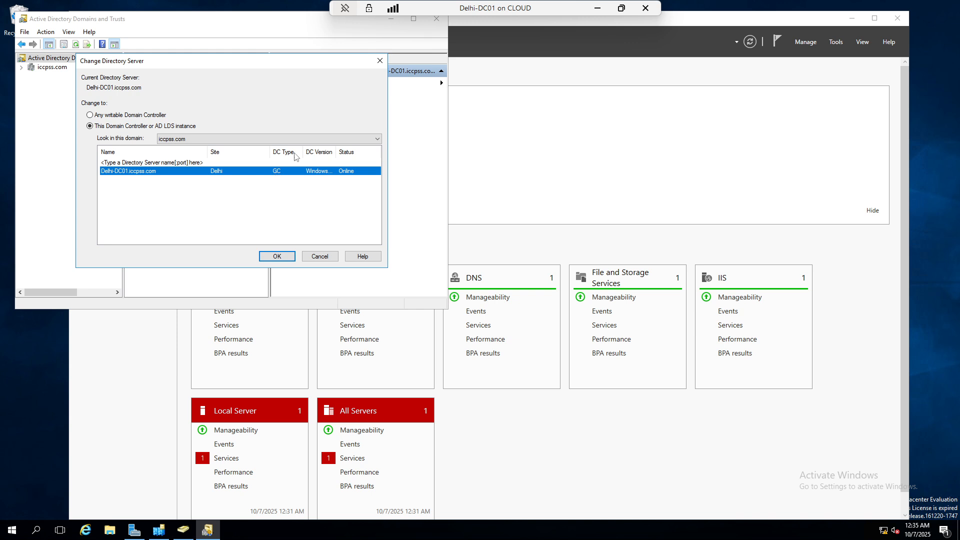
left_click(380, 60)
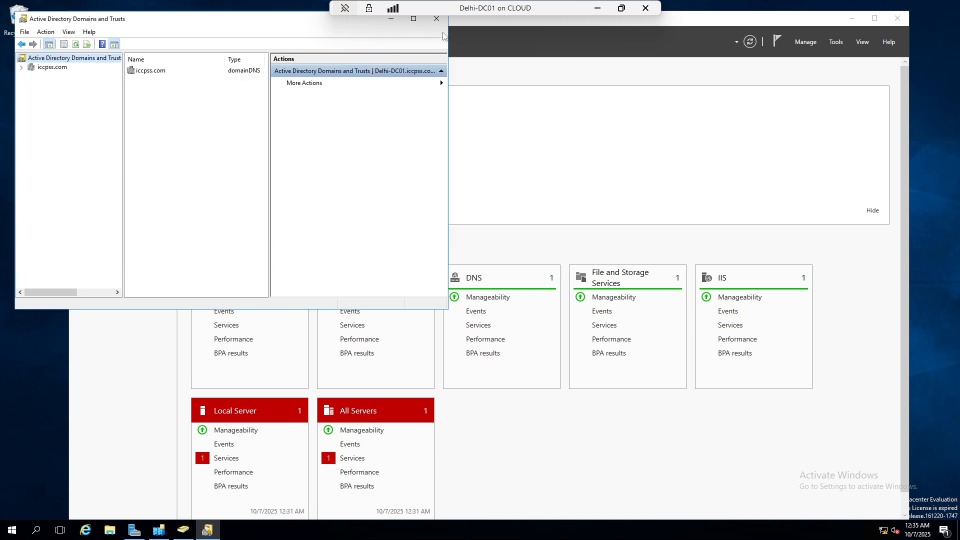
left_click(598, 8)
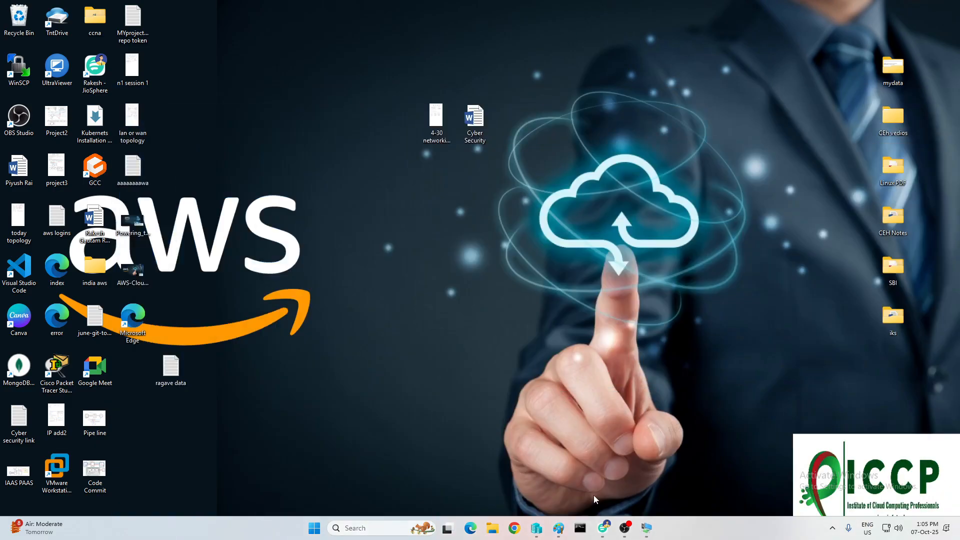
mouse_move(646, 532)
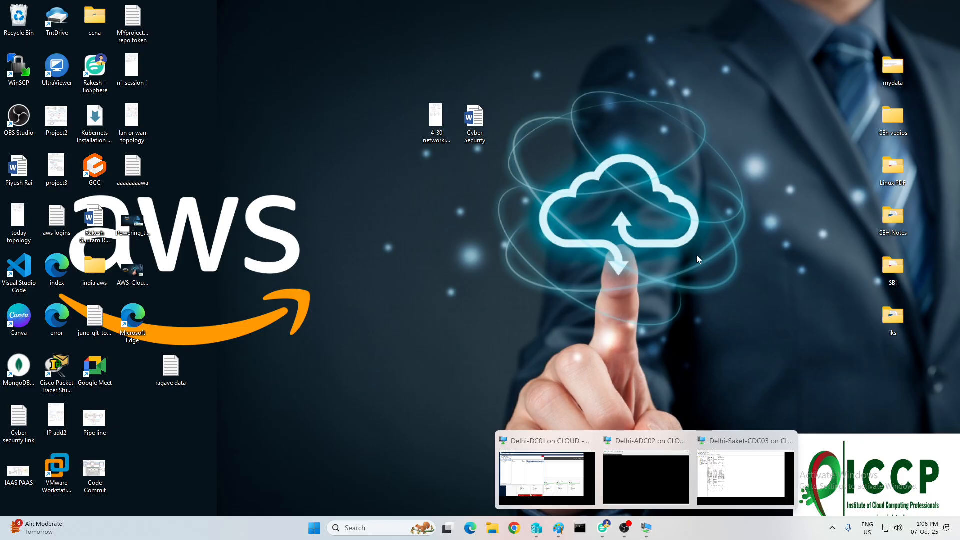
On Delhi-Saket-CDC03, launch Active Directory Domains and Trusts from Server Manager and select iccpss.com
left_click(538, 486)
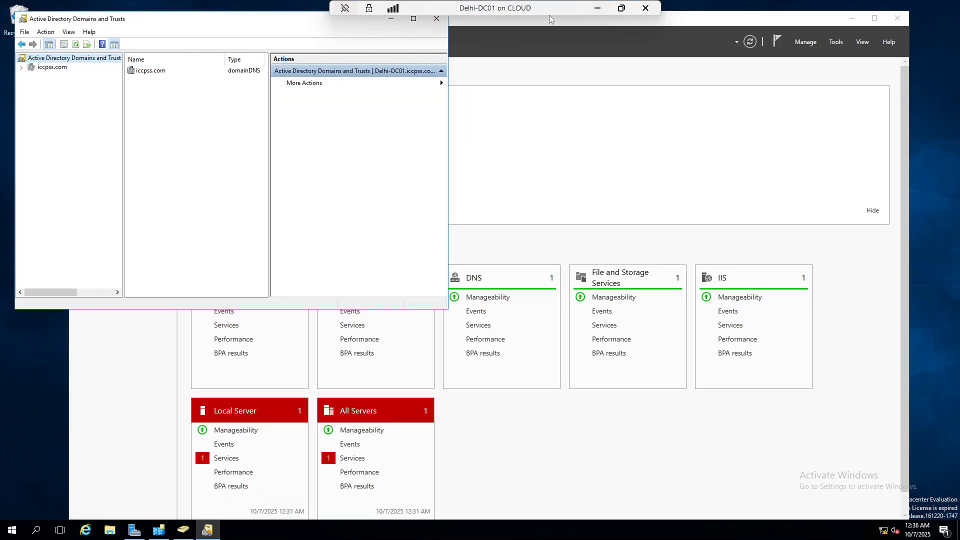
left_click(597, 8)
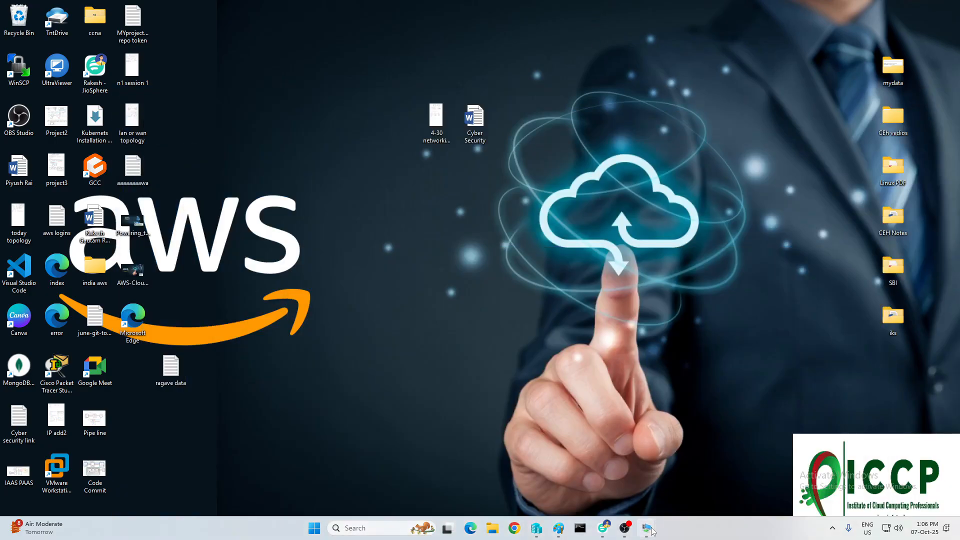
left_click(745, 475)
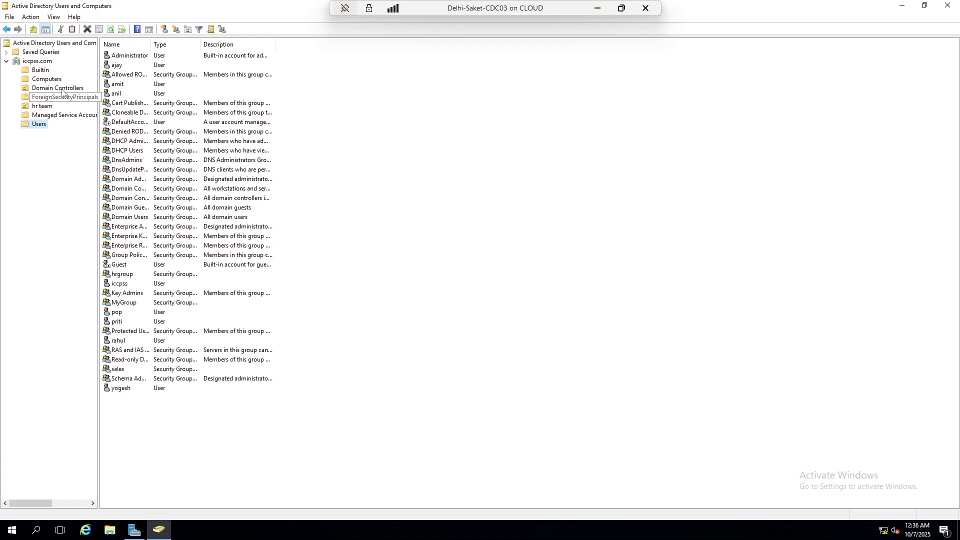
left_click(131, 531)
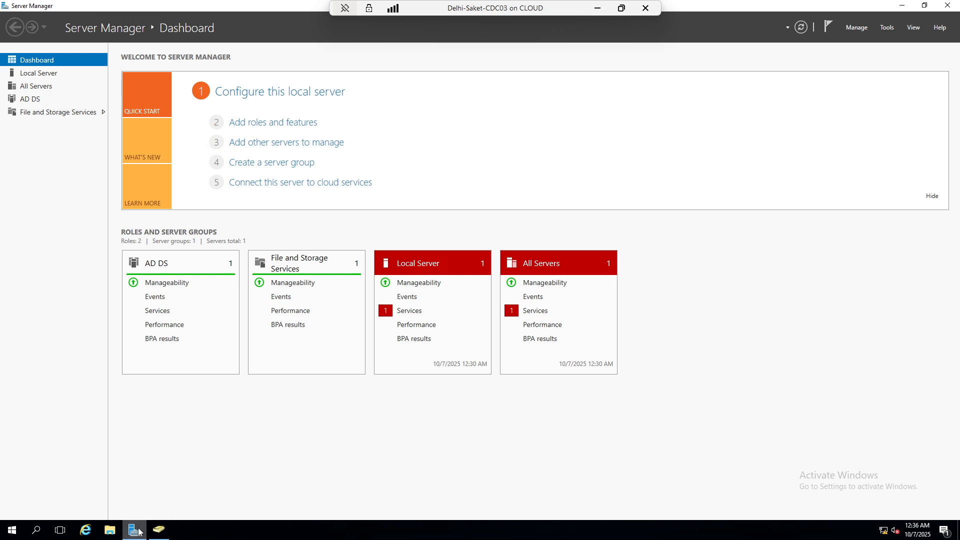
left_click(887, 28)
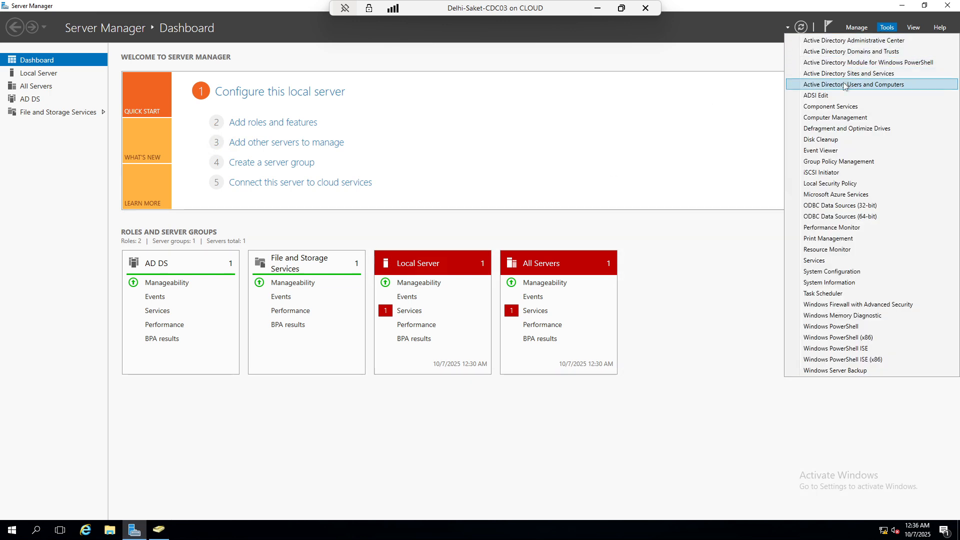
left_click(845, 52)
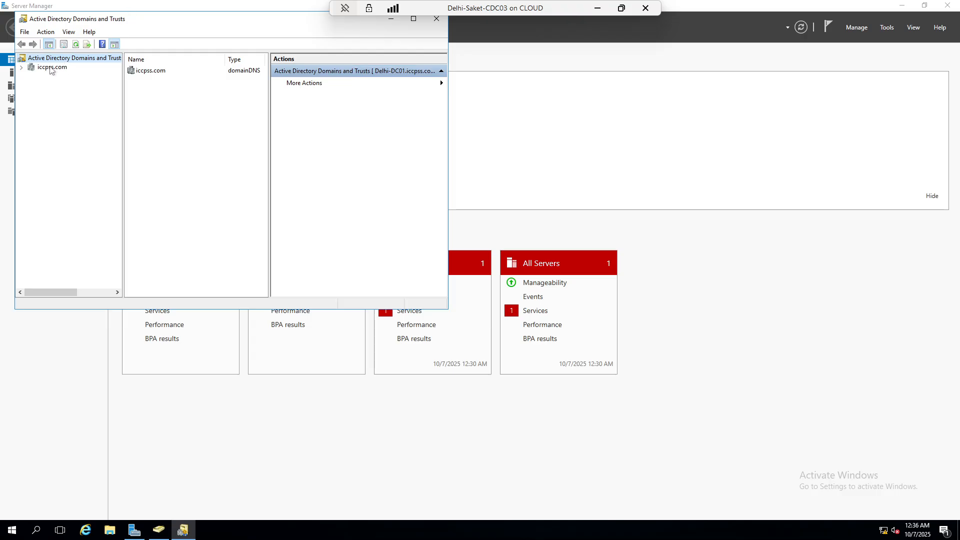
left_click(52, 67)
Change the console's domain controller to Delhi-DC01.iccpss.com
right_click(50, 59)
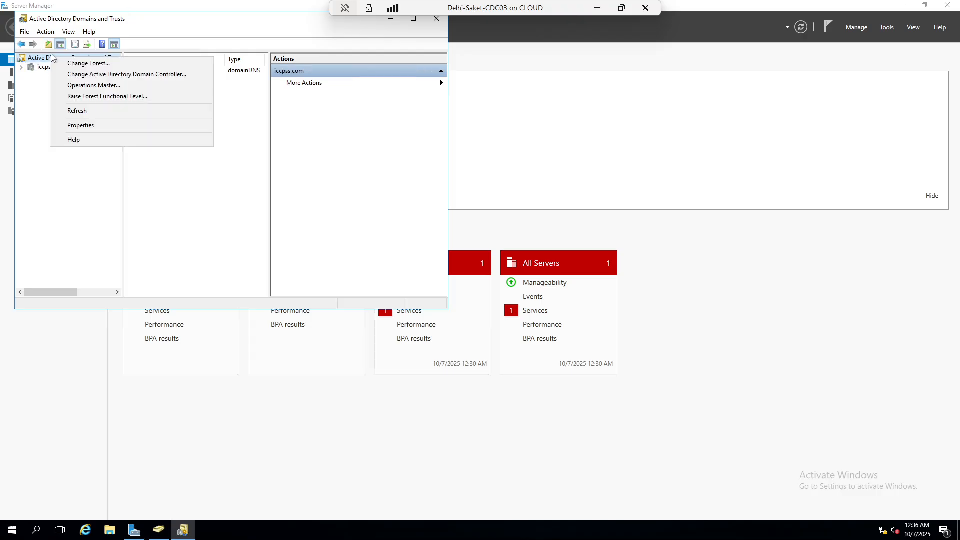
left_click(119, 75)
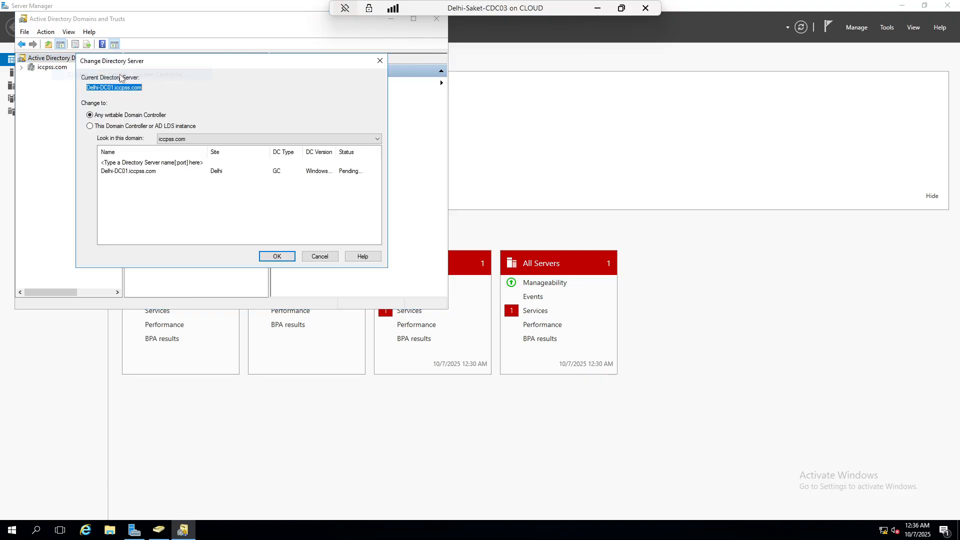
left_click(145, 197)
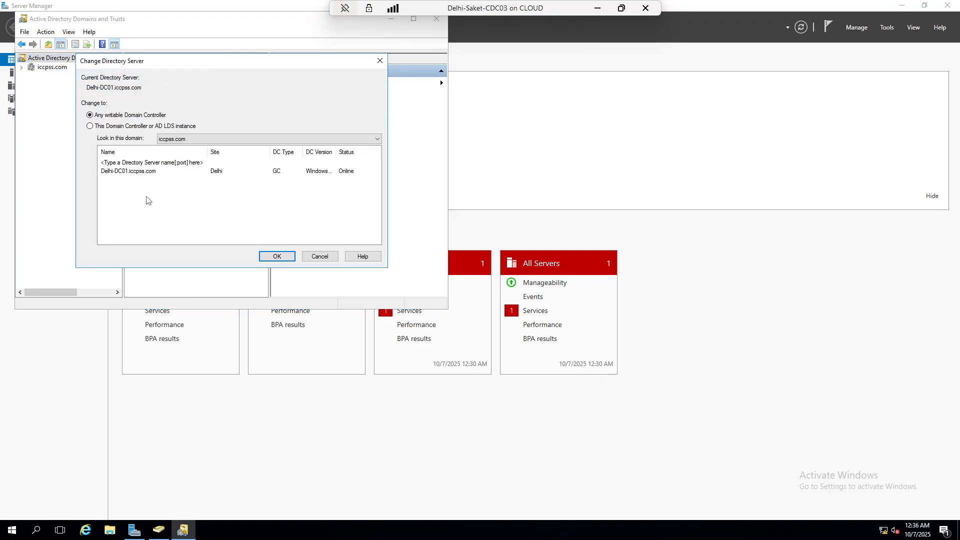
double_click(200, 6)
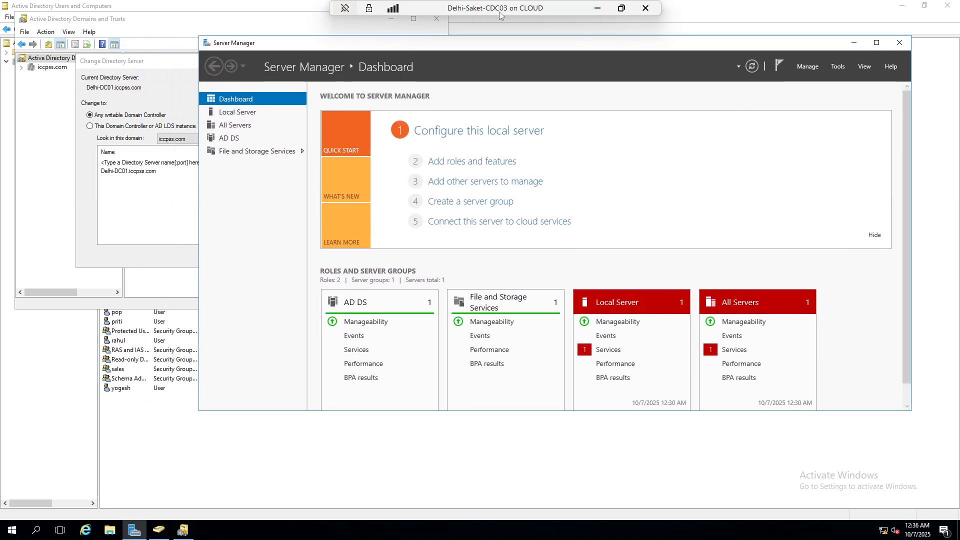
left_click(143, 194)
left_click(129, 172)
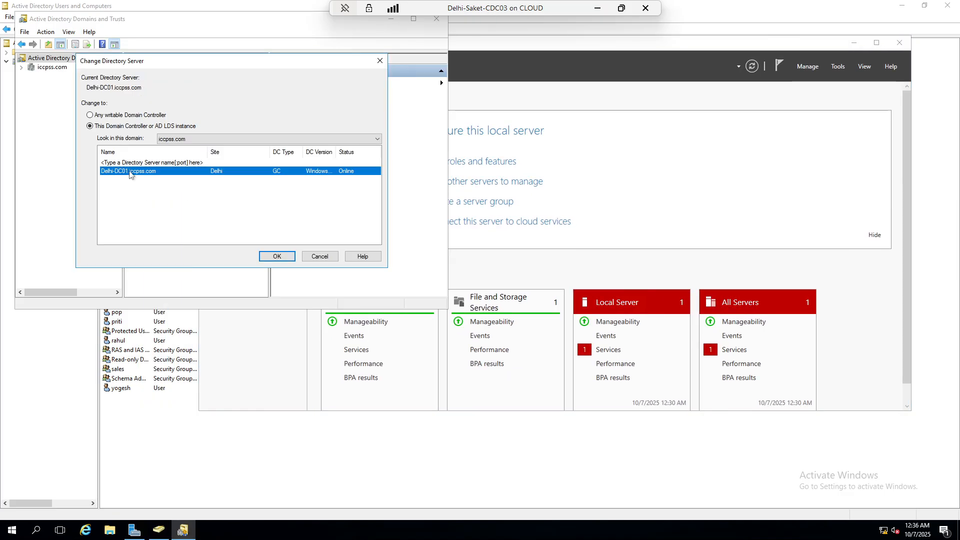
left_click(278, 256)
Expand iccpss.com to reveal child domain saket.iccpss.com and view its actions
double_click(52, 67)
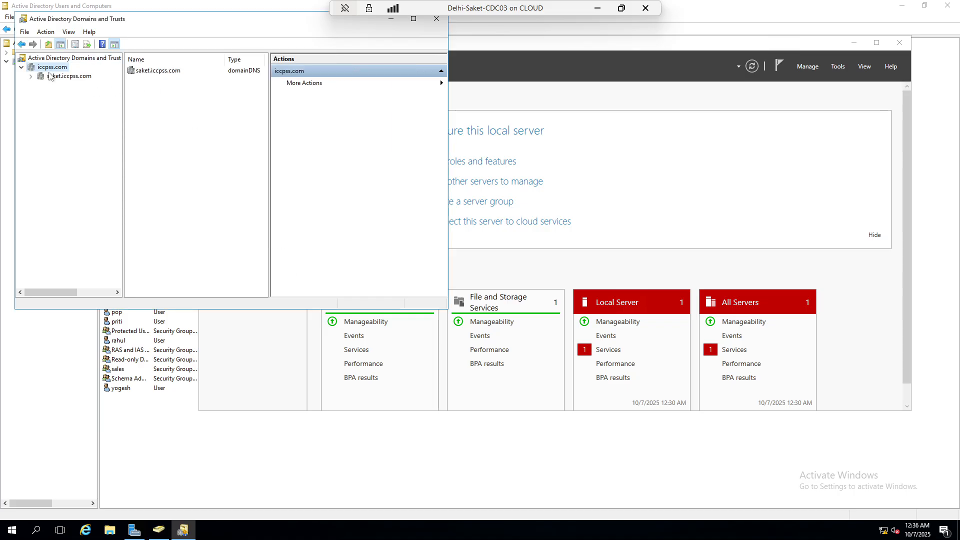
left_click(31, 77)
left_click(21, 67)
left_click(21, 67)
left_click(48, 77)
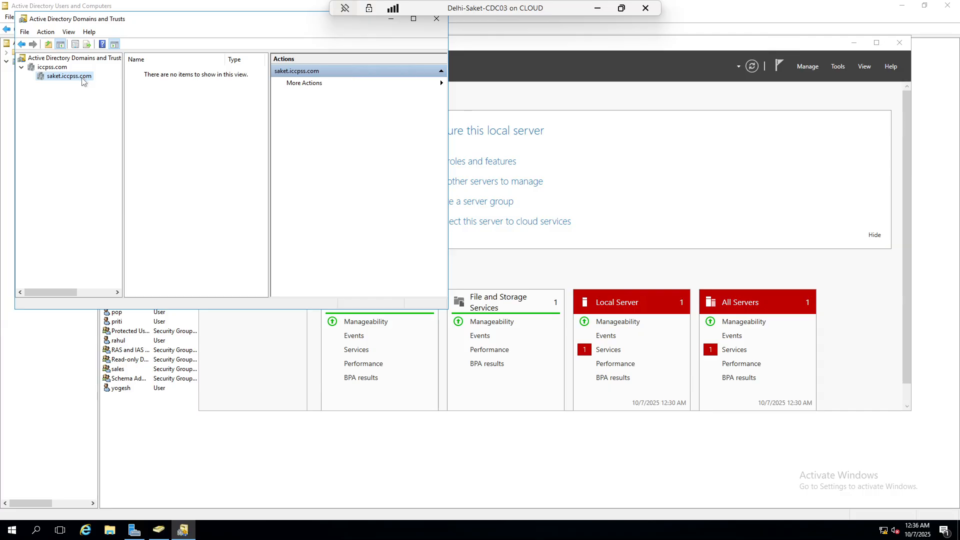
right_click(73, 77)
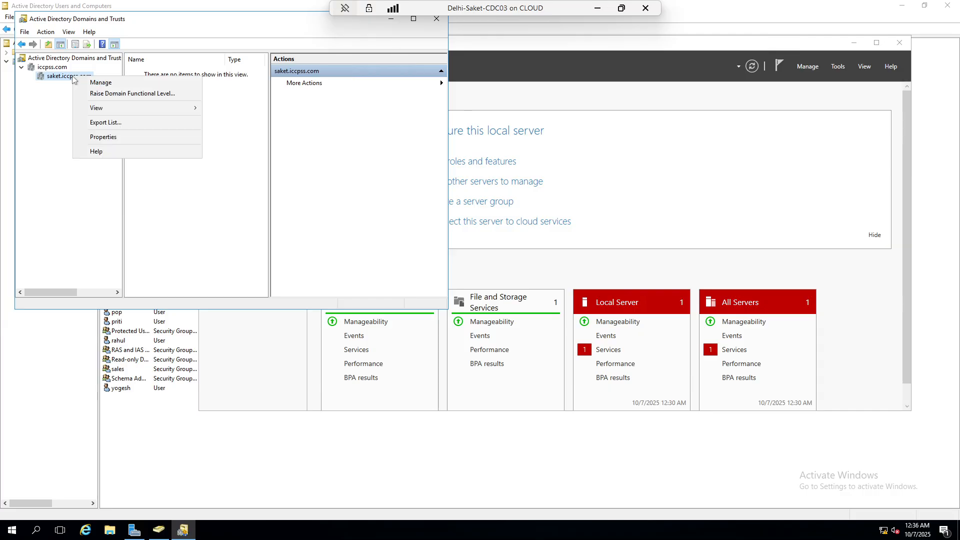
left_click(34, 128)
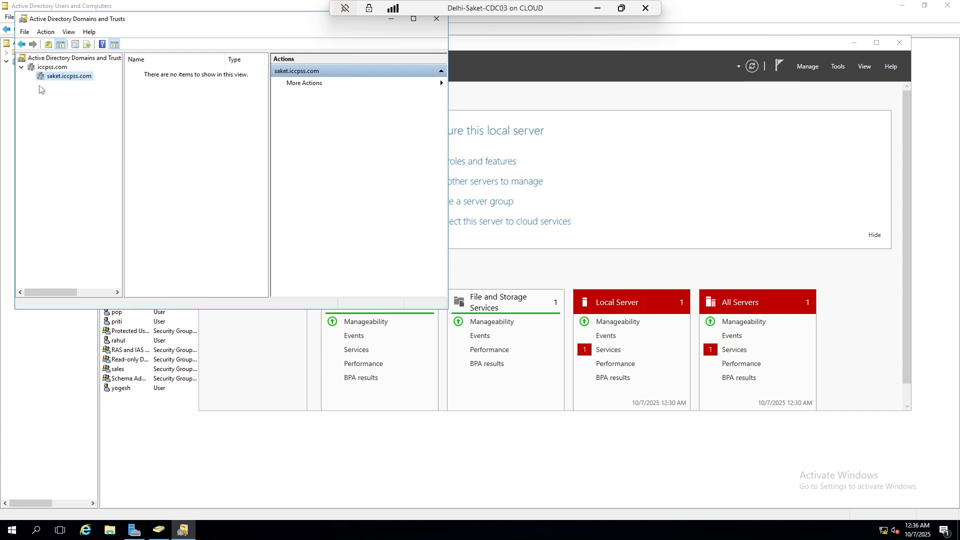
Select iccpss.com in the domain list and show its additional actions
left_click(52, 67)
double_click(52, 67)
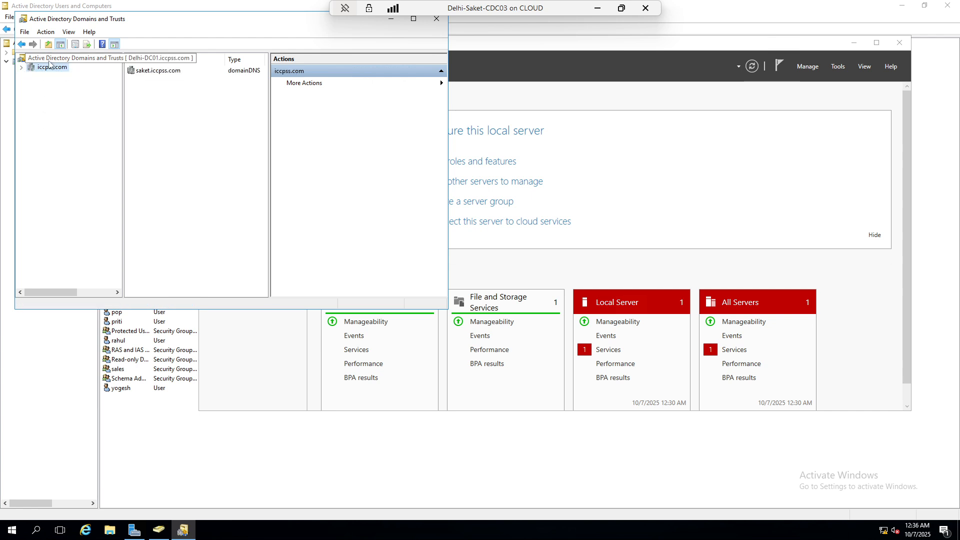
left_click(52, 59)
left_click(149, 70)
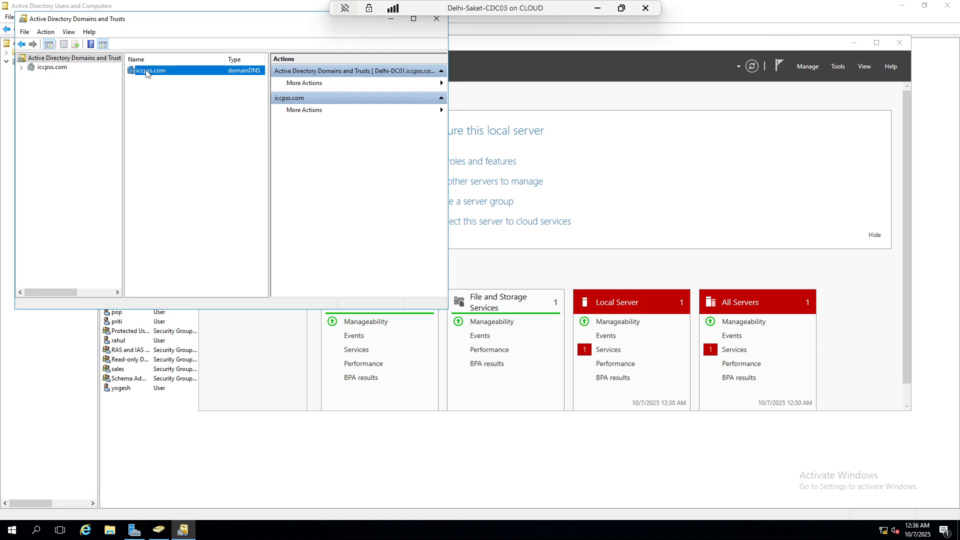
left_click(310, 111)
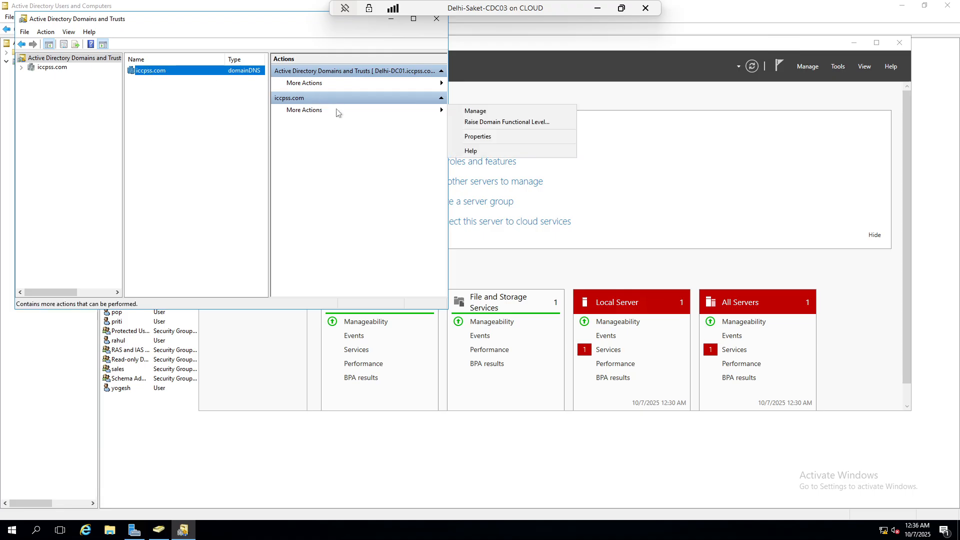
Check the iccpss.com domain functional level, then view the forest level, Windows Server 2016
left_click(540, 123)
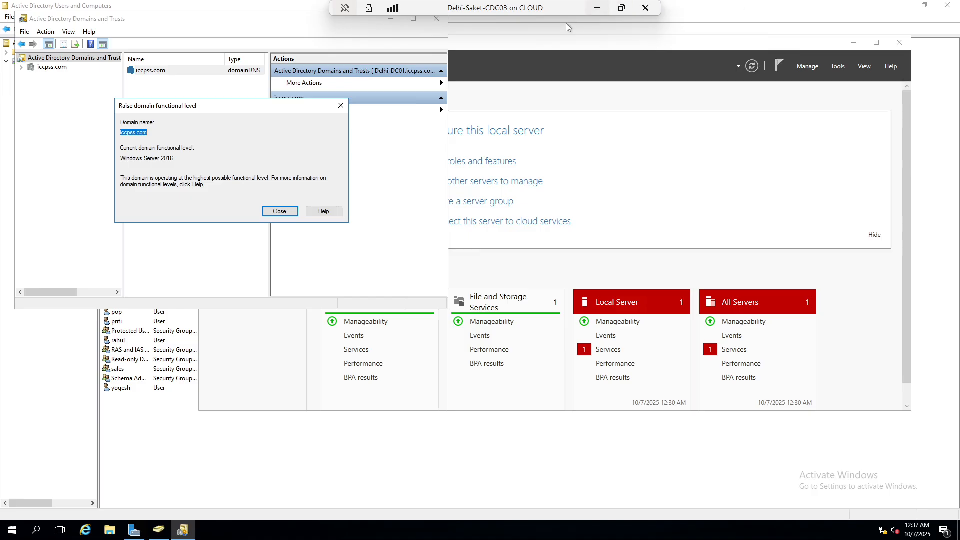
left_click(341, 106)
left_click(59, 58)
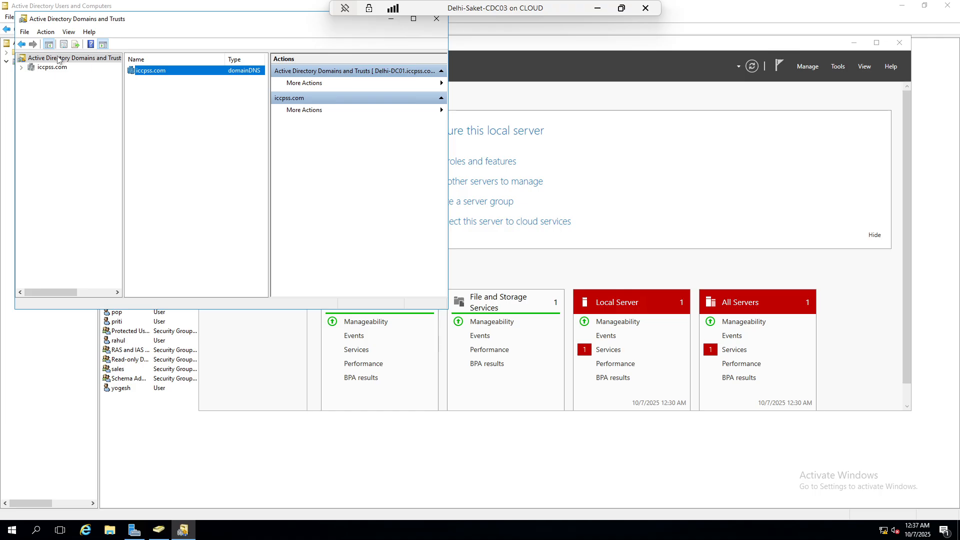
right_click(58, 58)
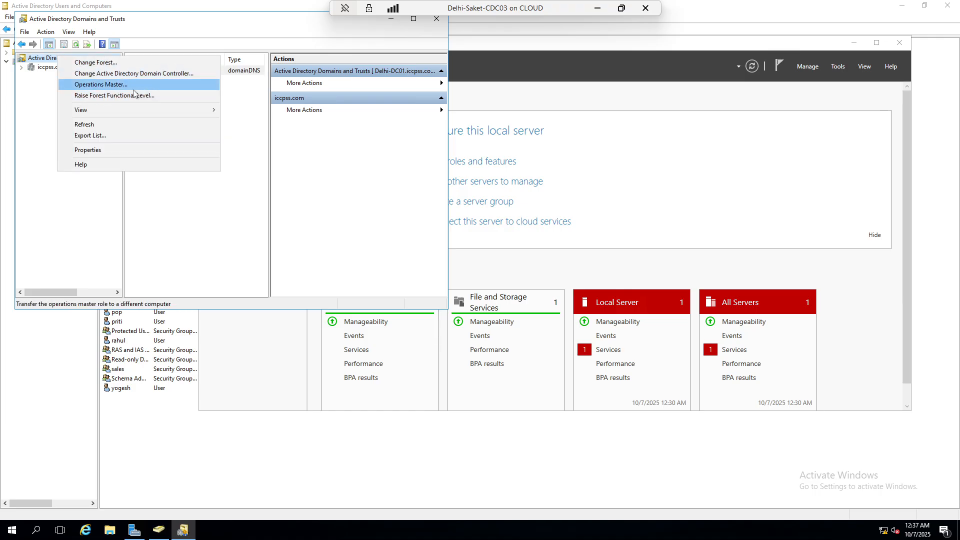
left_click(101, 100)
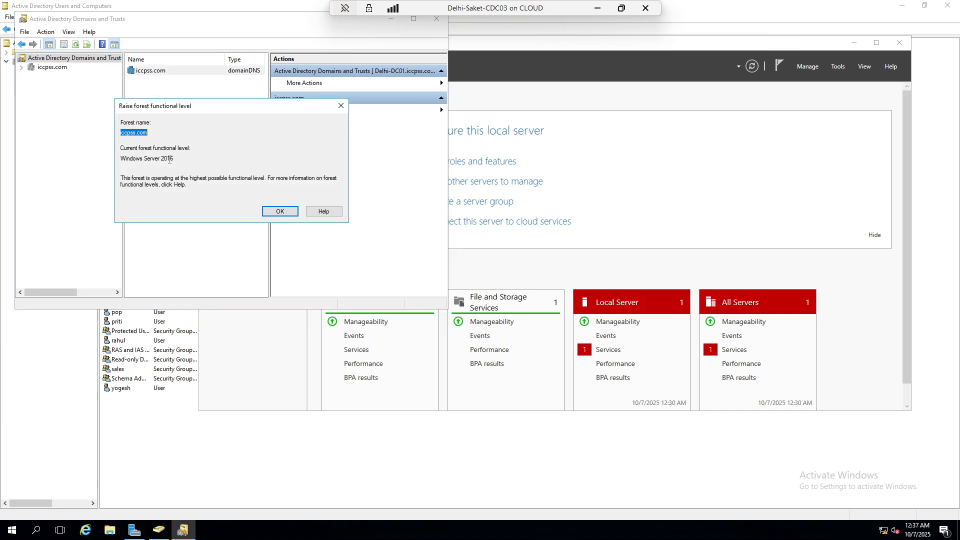
left_click(155, 159)
left_click_drag(194, 159, 115, 153)
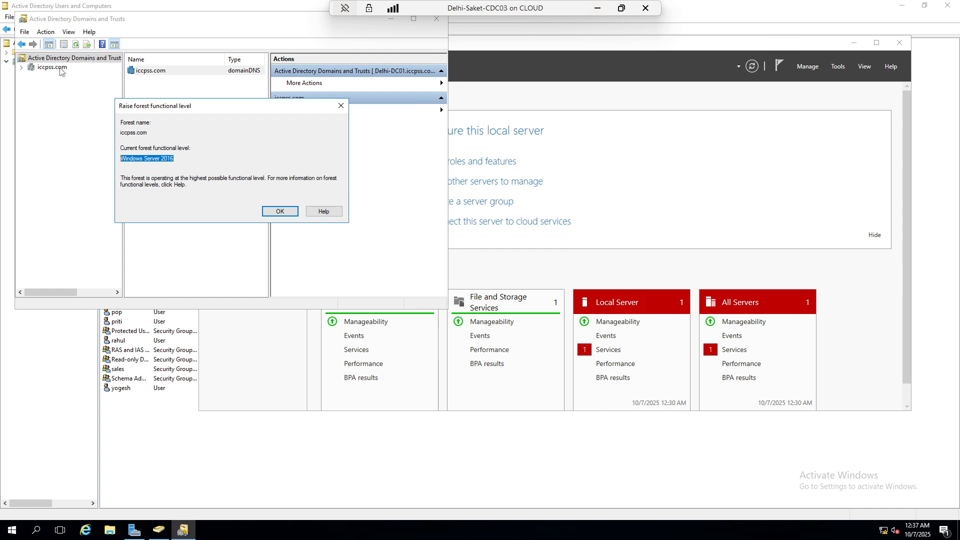
Close the functional level dialog and the Domains and Trusts console, then minimize the session
left_click(341, 105)
left_click(435, 21)
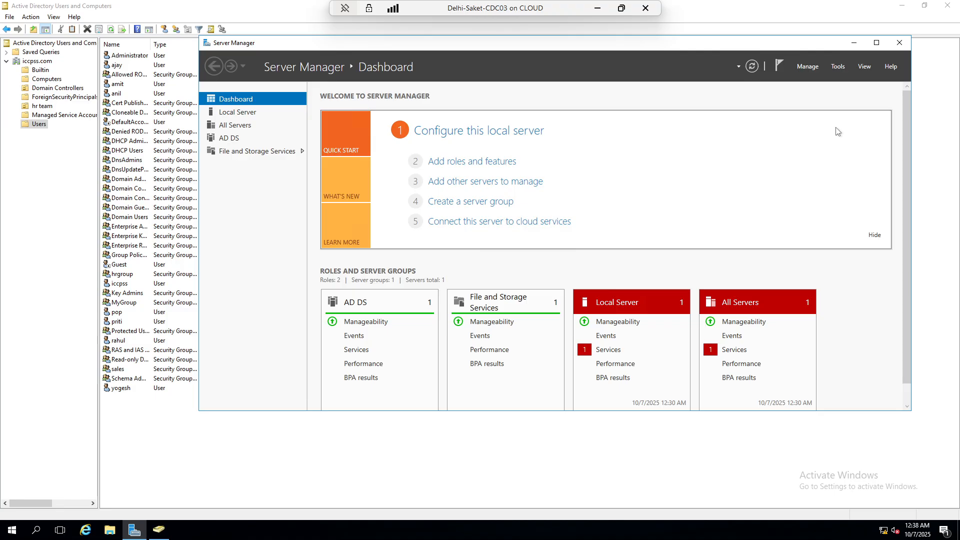
left_click(602, 9)
On Delhi-DC01, review Change Forest and Change Domain Controller from the root, leaving both unchanged
mouse_move(648, 530)
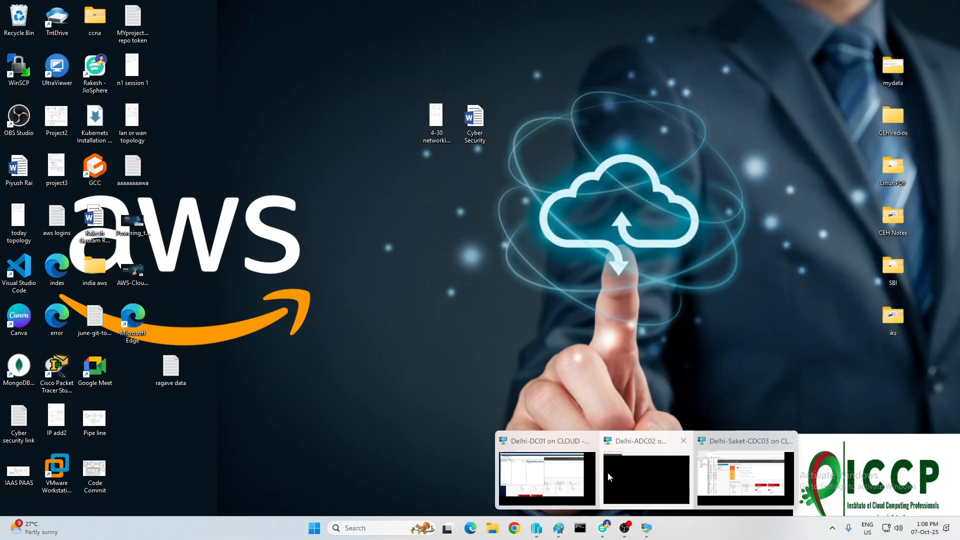
left_click(548, 495)
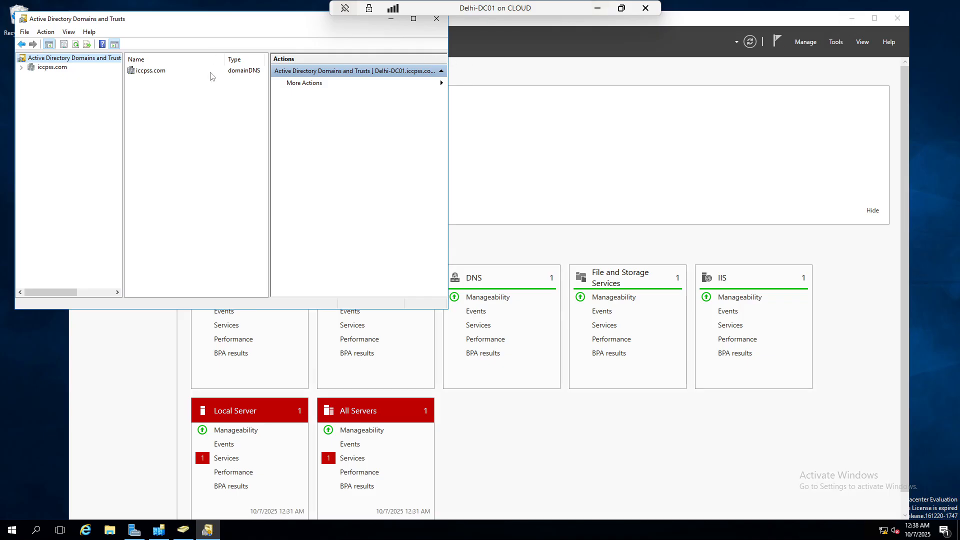
right_click(36, 60)
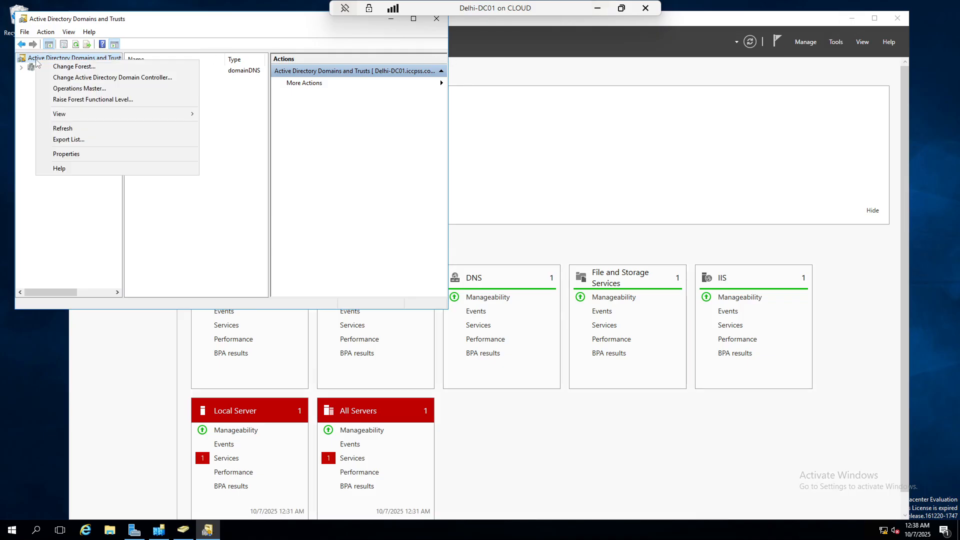
left_click(65, 67)
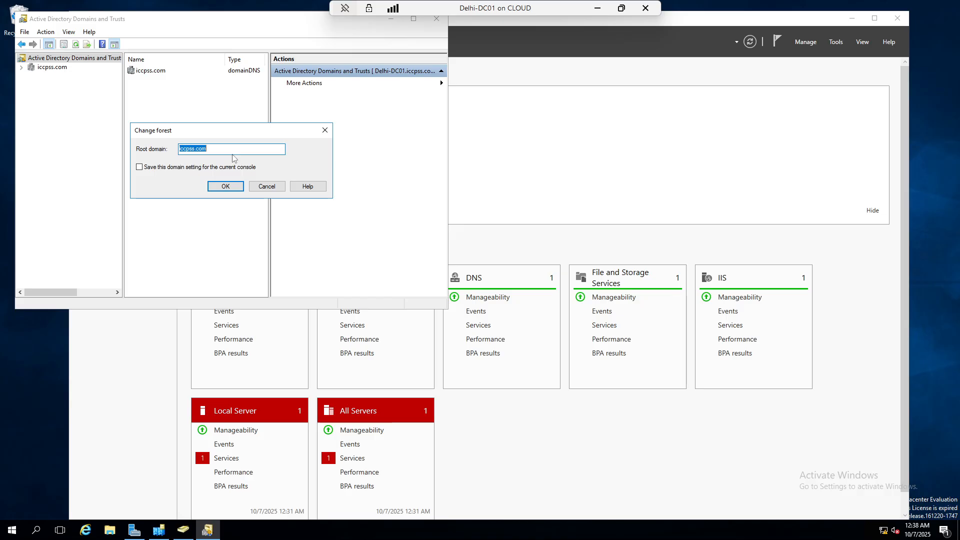
left_click(325, 130)
right_click(36, 61)
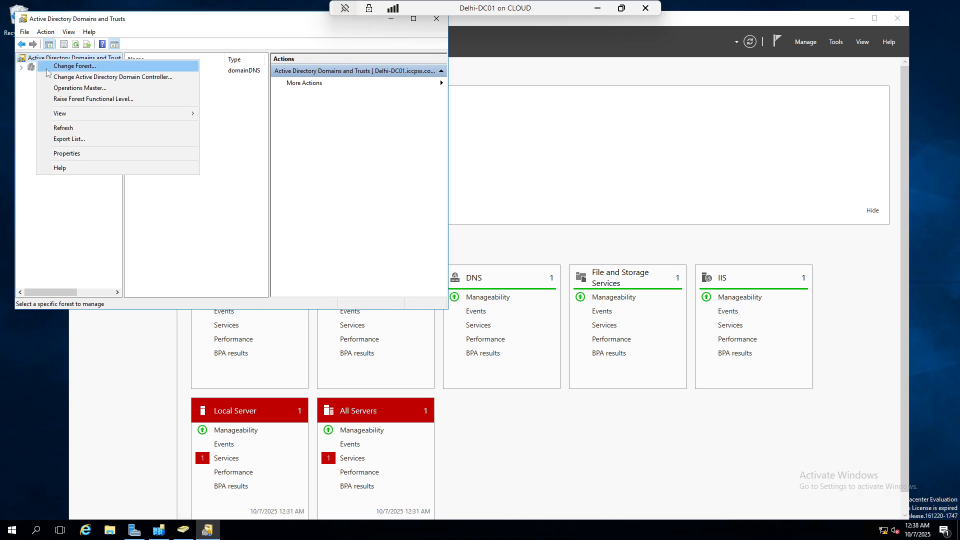
left_click(87, 79)
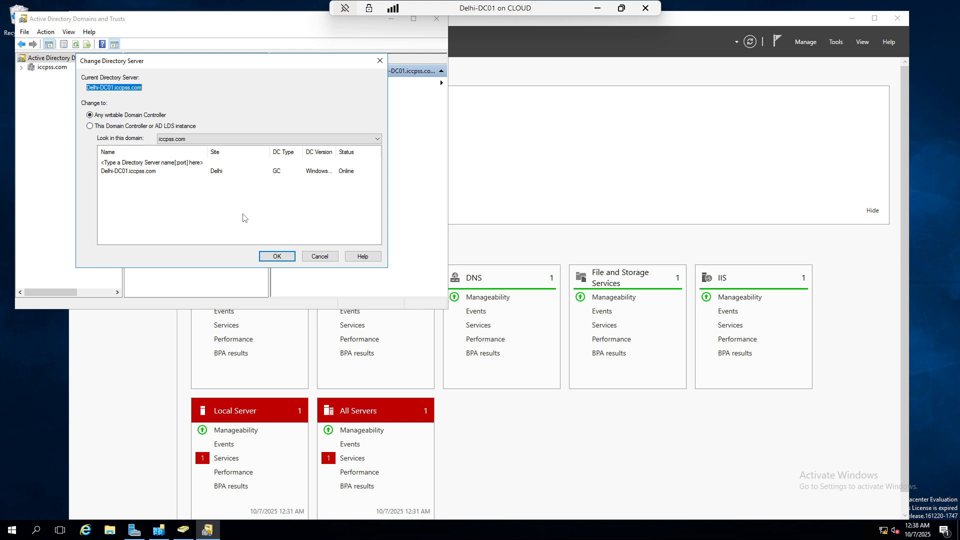
left_click(380, 61)
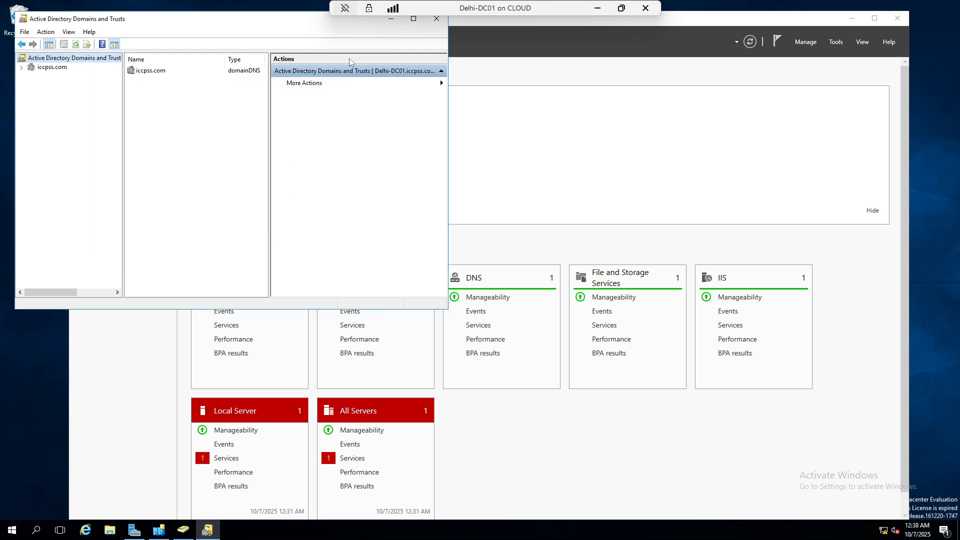
Reconfirm the forest functional level as Windows Server 2016 and revisit the root and iccpss.com menus
right_click(59, 60)
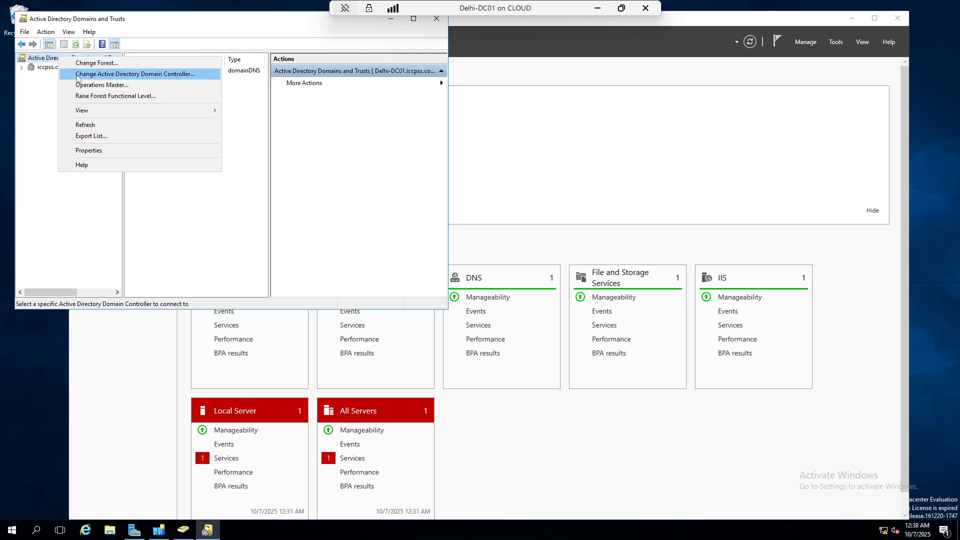
left_click(90, 96)
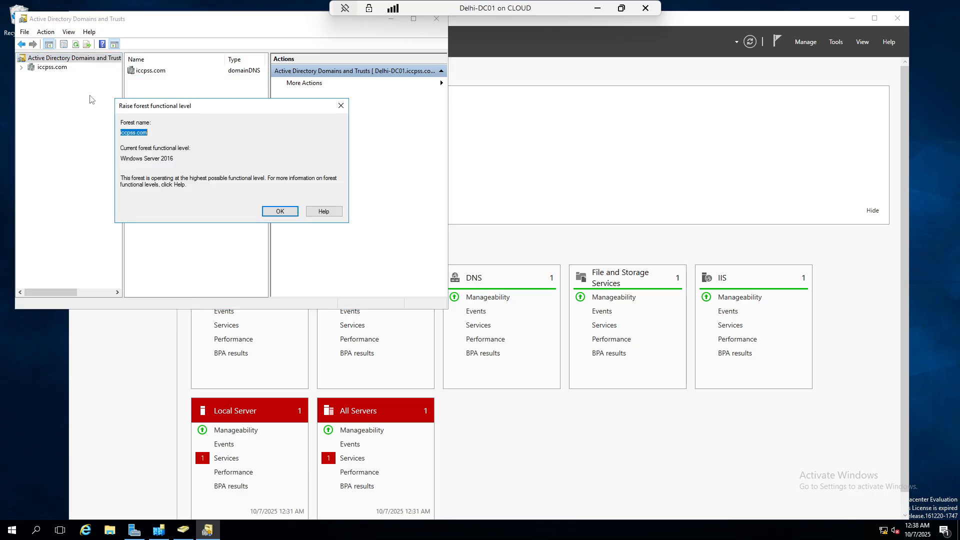
left_click(340, 106)
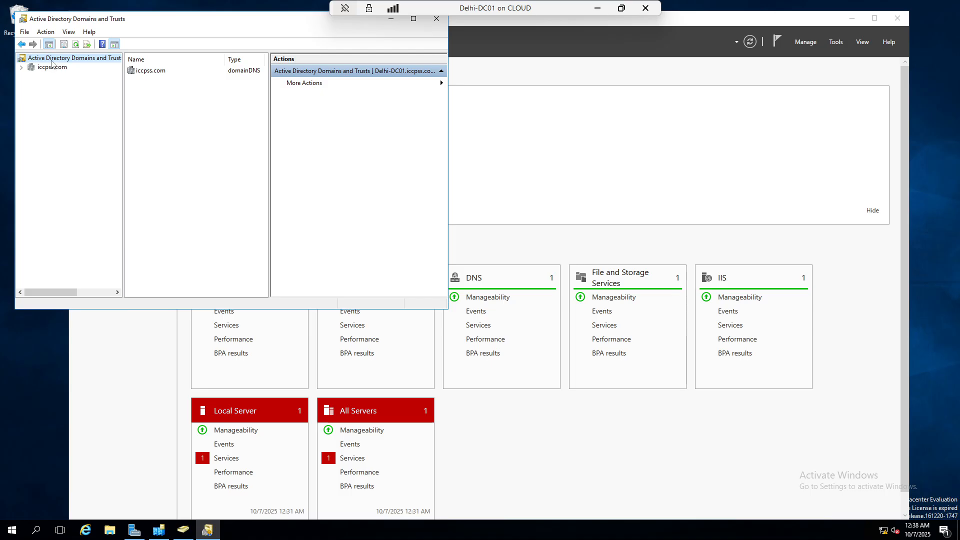
right_click(51, 60)
right_click(45, 67)
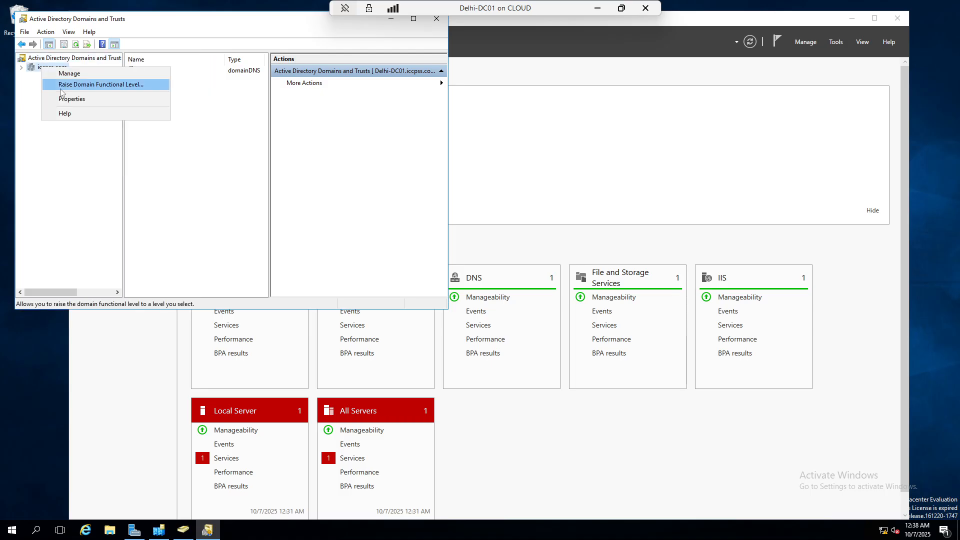
right_click(52, 60)
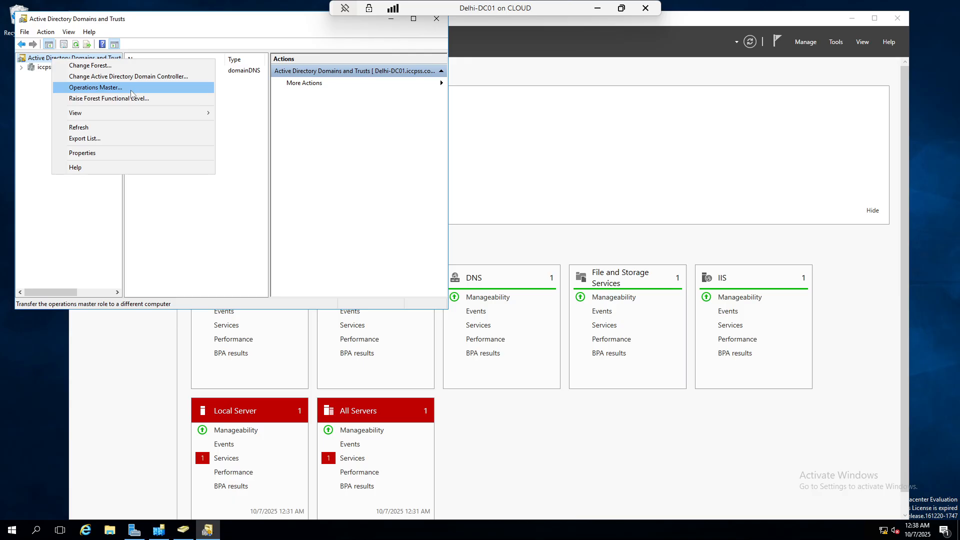
Check the domain naming operations master, confirming Delhi-DC01 holds the role, and dismiss the transfer warning
mouse_move(91, 113)
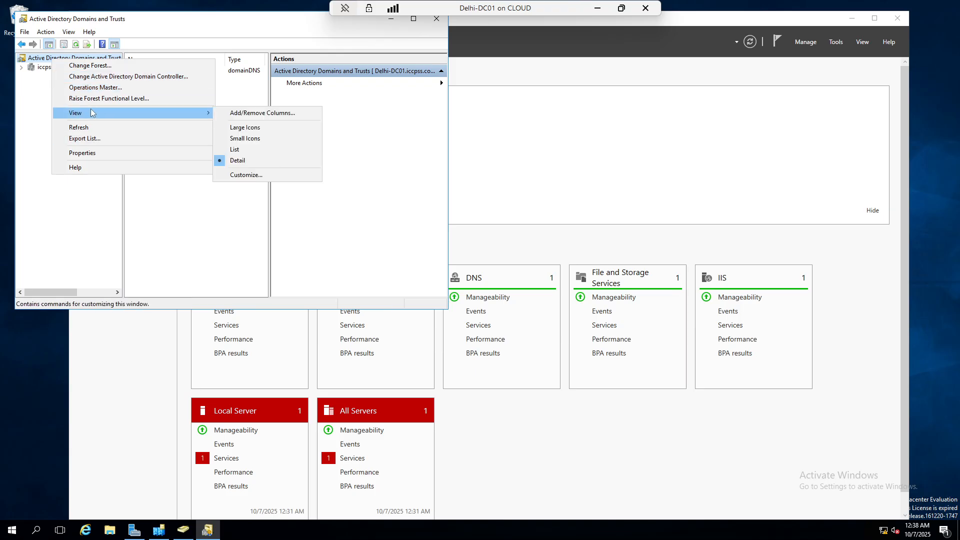
left_click(93, 88)
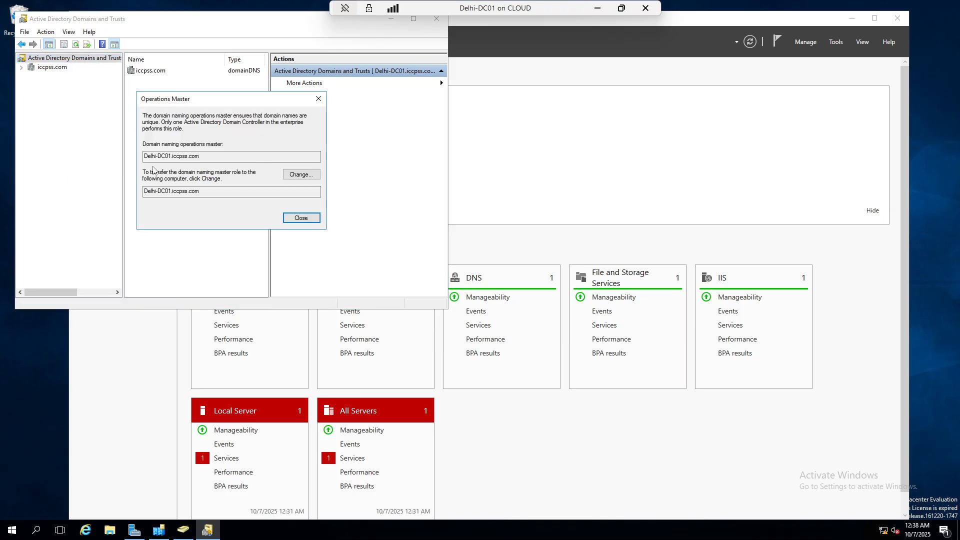
left_click(300, 175)
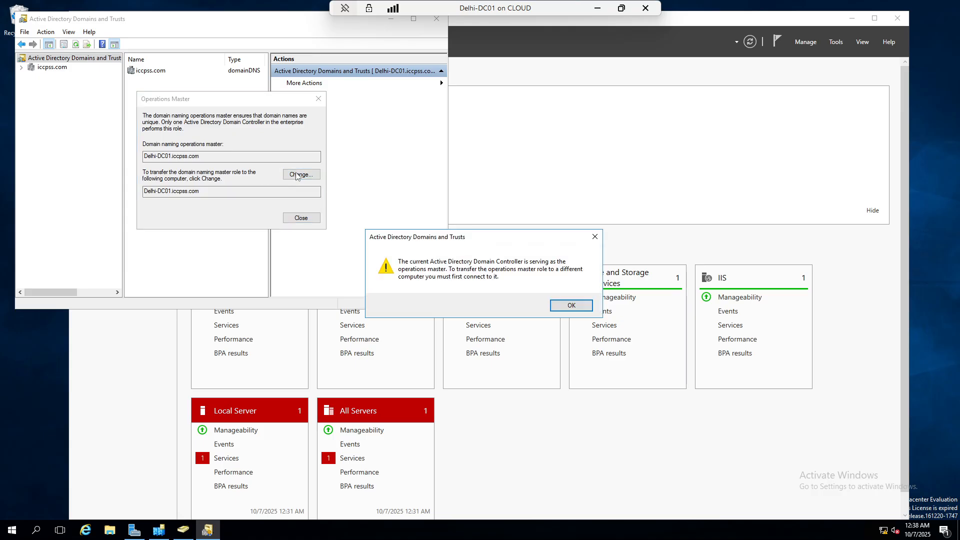
left_click(571, 307)
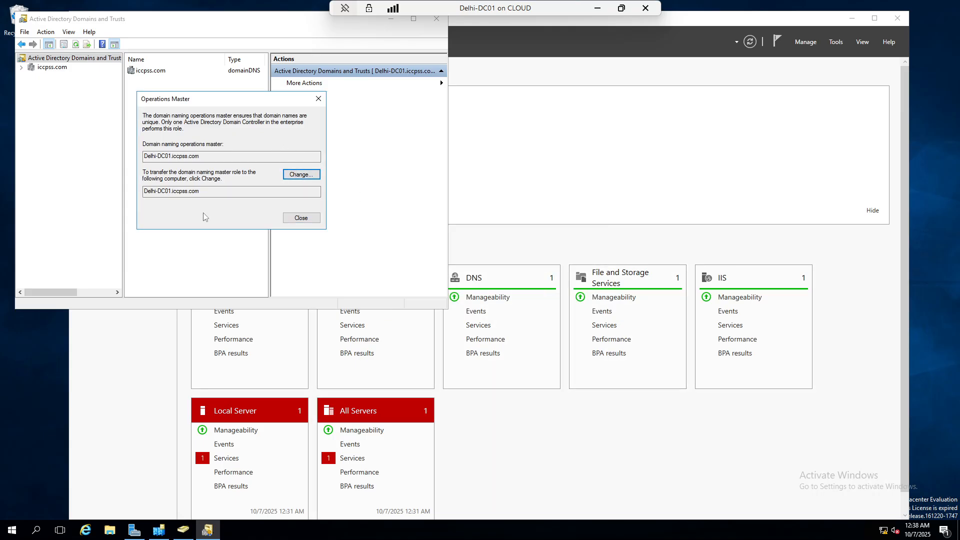
left_click(319, 98)
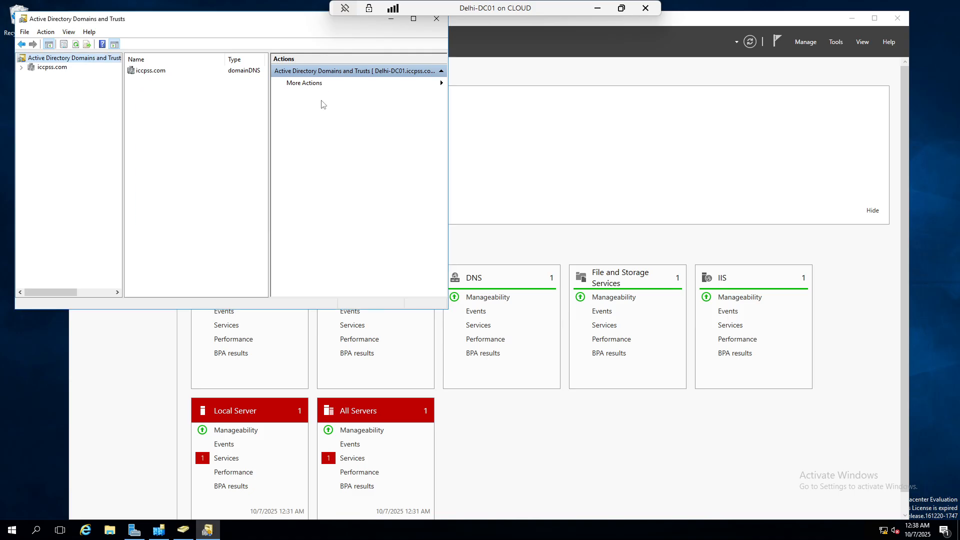
Expand iccpss.com and select its child domain saket.iccpss.com
left_click(52, 68)
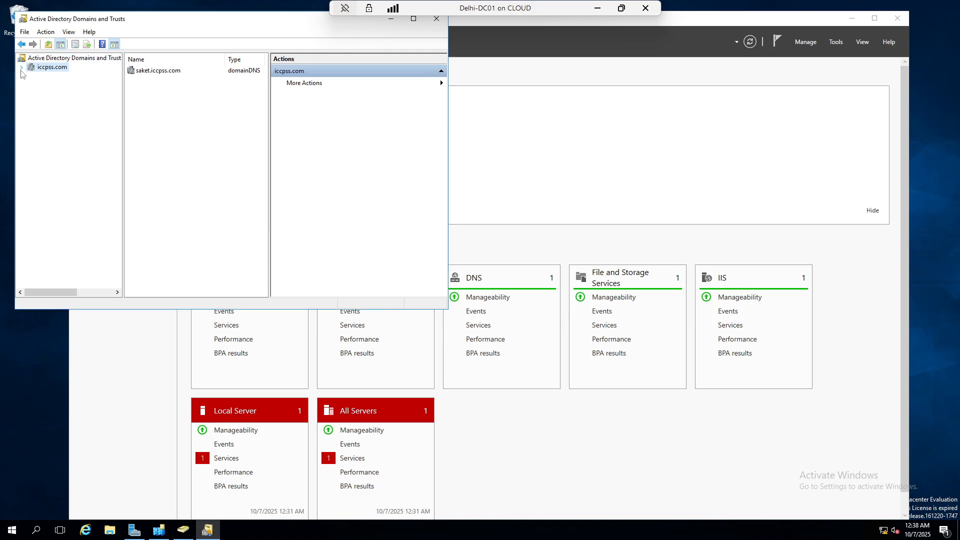
left_click(21, 67)
left_click(55, 78)
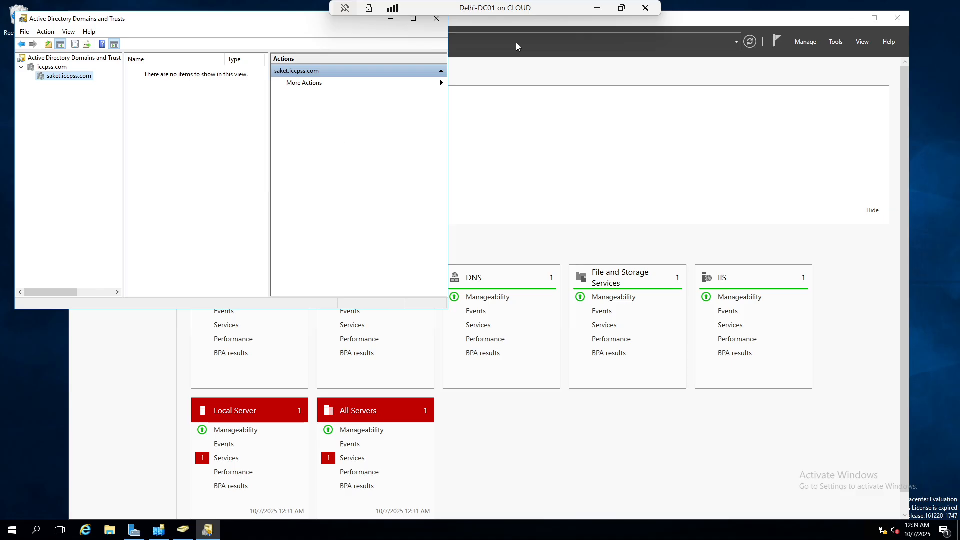
Close the Domains and Trusts console and minimize the Delhi-DC01 remote session to the host desktop
left_click(430, 21)
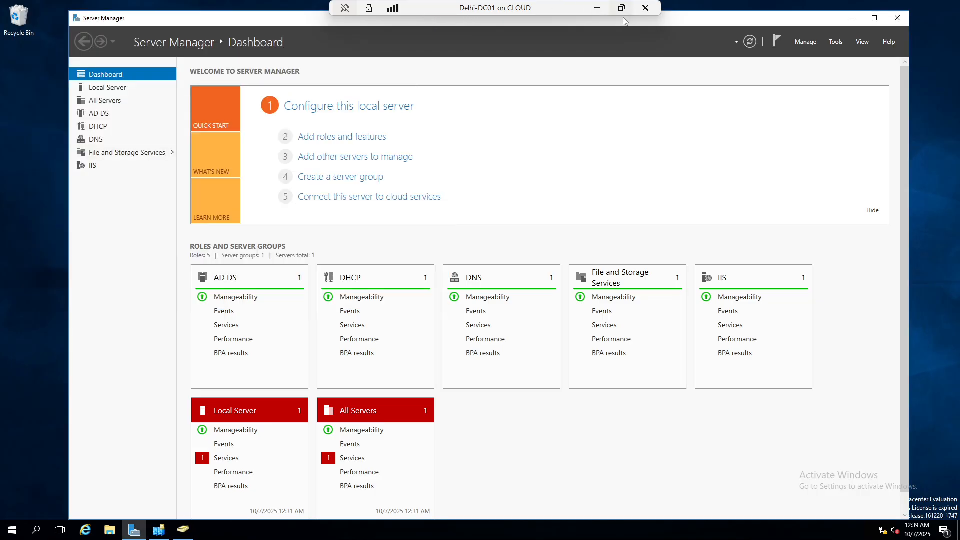
left_click(597, 8)
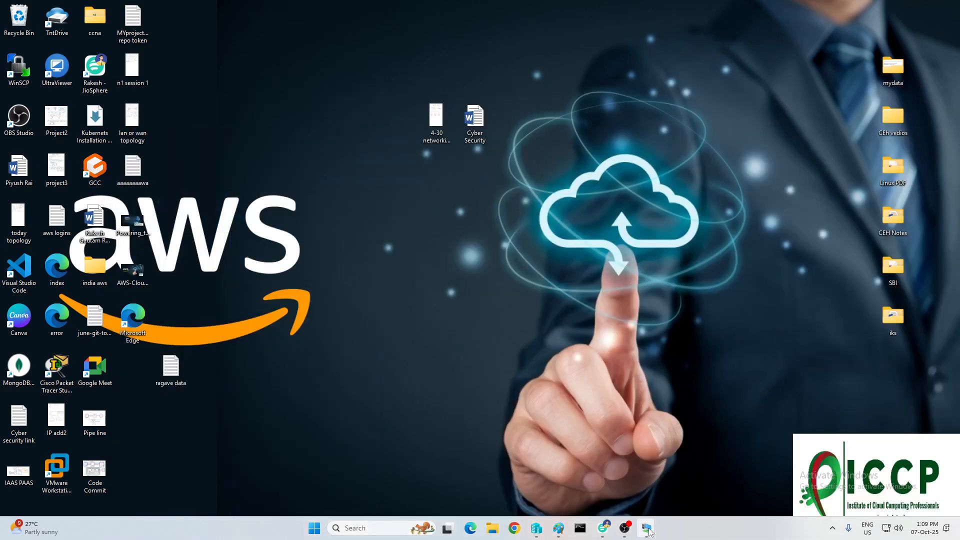
mouse_move(647, 528)
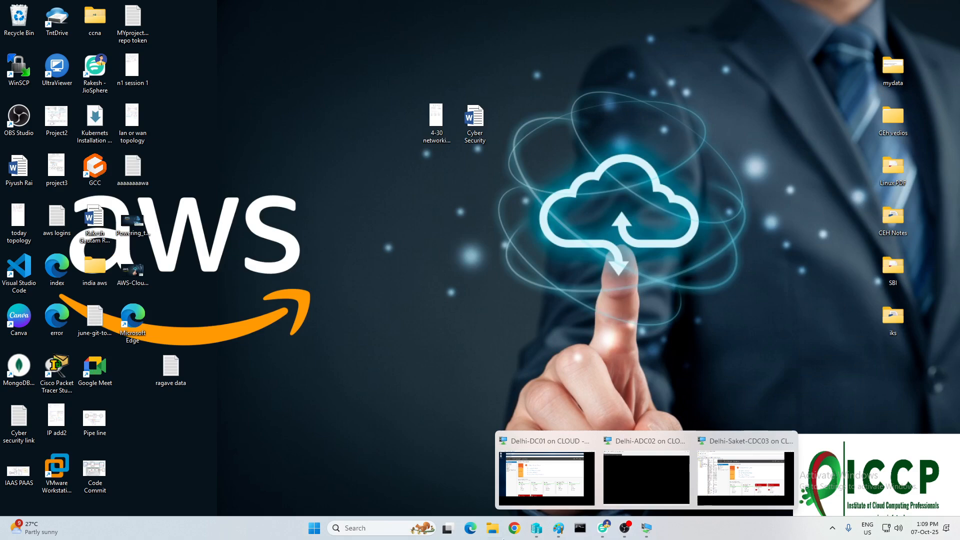